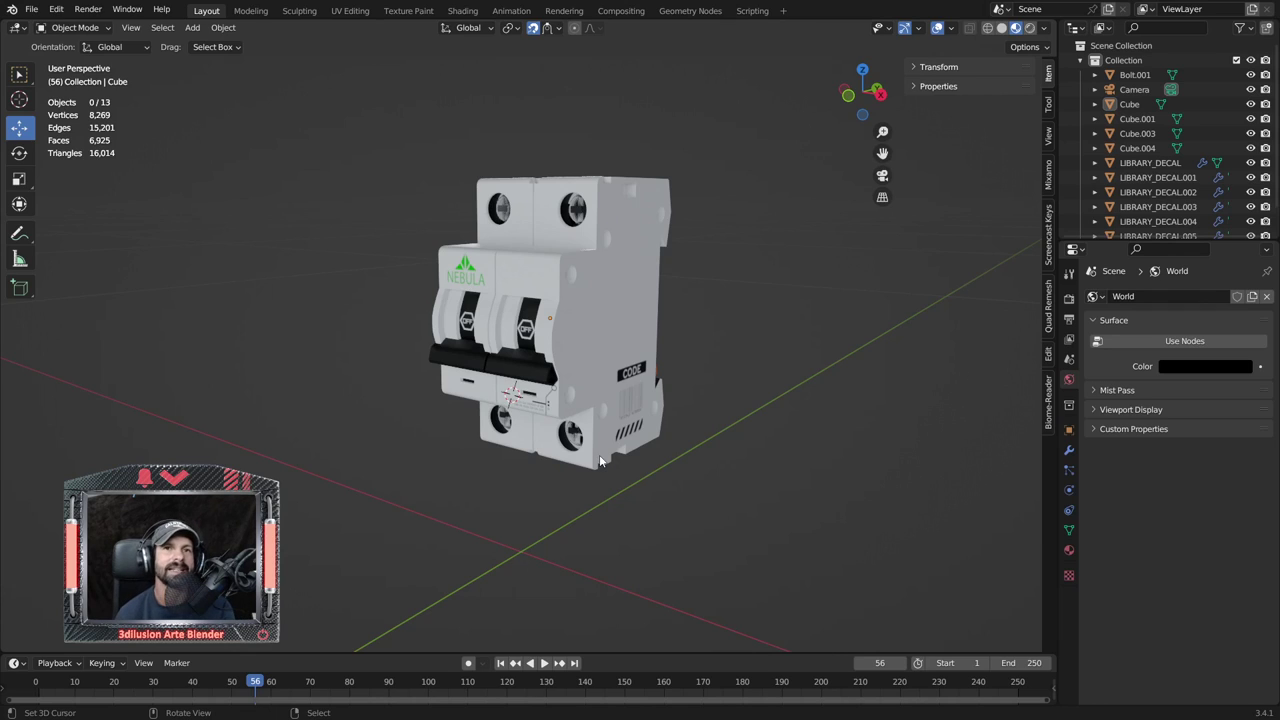
Orbit around the breaker to find the side with the warning triangle.
{"action": "scroll", "coordinate": [730, 421], "scroll_direction": "down", "scroll_amount": 2}
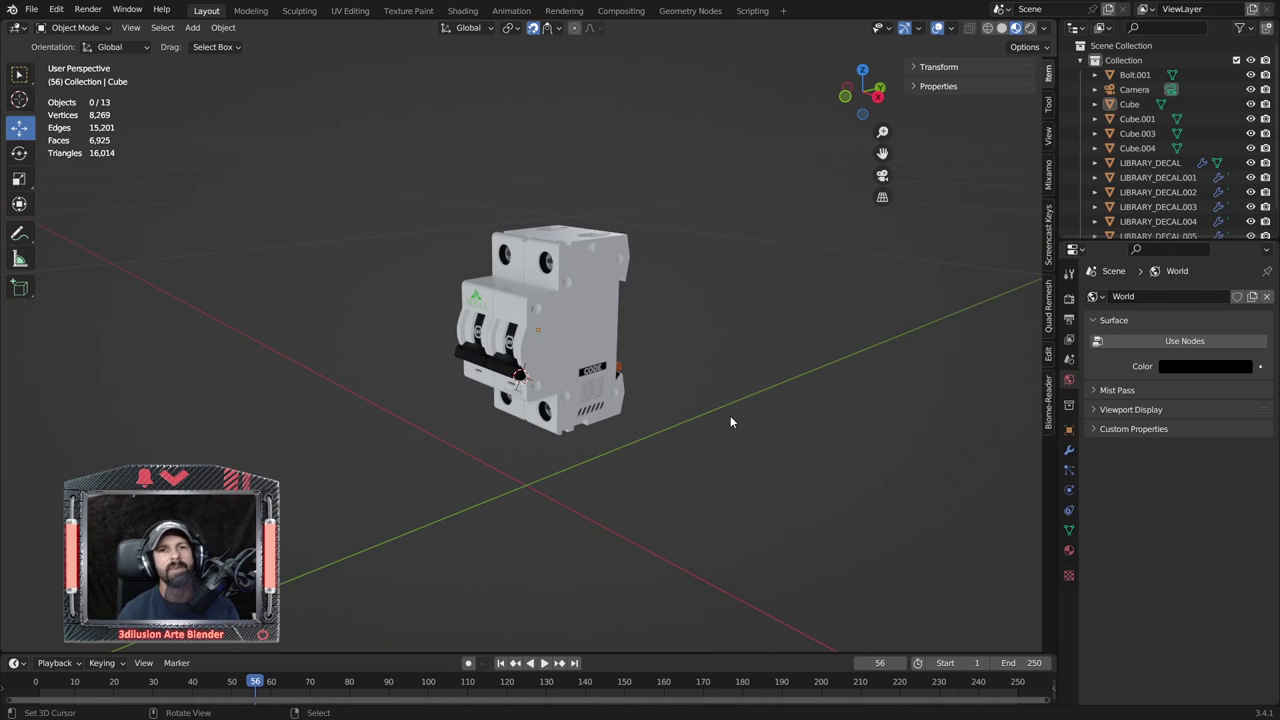
{"action": "mouse_move", "coordinate": [730, 421]}
{"action": "middle_mouse_down"}
{"action": "mouse_move", "coordinate": [759, 446]}
{"action": "mouse_move", "coordinate": [684, 423]}
{"action": "mouse_move", "coordinate": [811, 429]}
{"action": "mouse_move", "coordinate": [777, 420]}
{"action": "middle_mouse_up"}
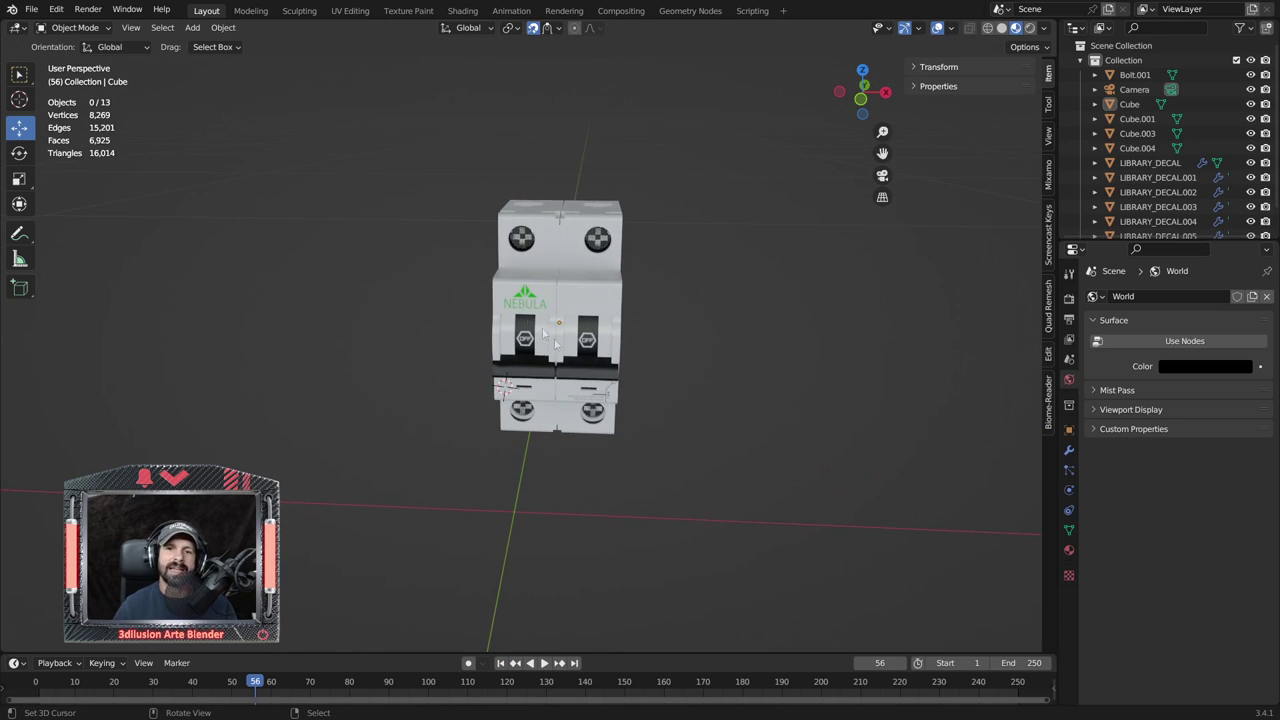
{"action": "mouse_move", "coordinate": [677, 428]}
{"action": "middle_mouse_down", "text": "alt"}
{"action": "mouse_move", "coordinate": [571, 408]}
{"action": "mouse_move", "coordinate": [657, 403]}
{"action": "mouse_move", "coordinate": [337, 397]}
{"action": "mouse_move", "coordinate": [483, 399]}
{"action": "middle_mouse_up", "text": "alt"}
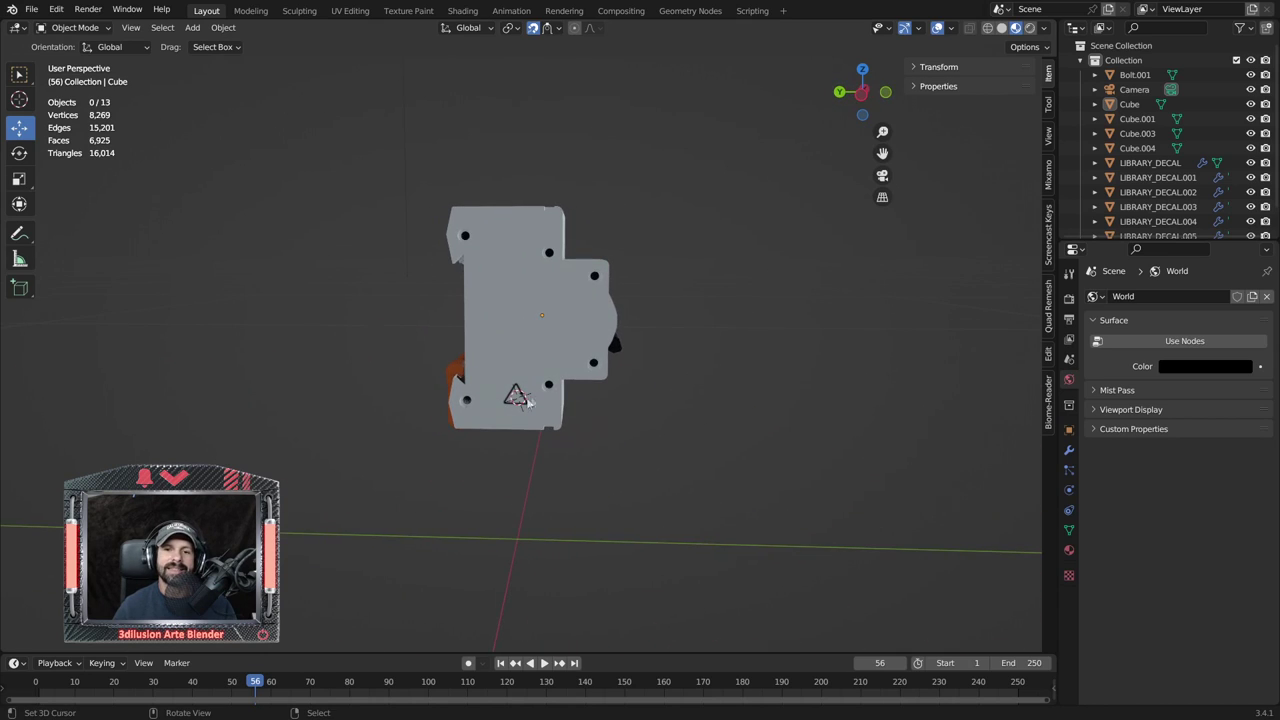
{"action": "middle_click_drag", "start_coordinate": [651, 424], "coordinate": [509, 390]}
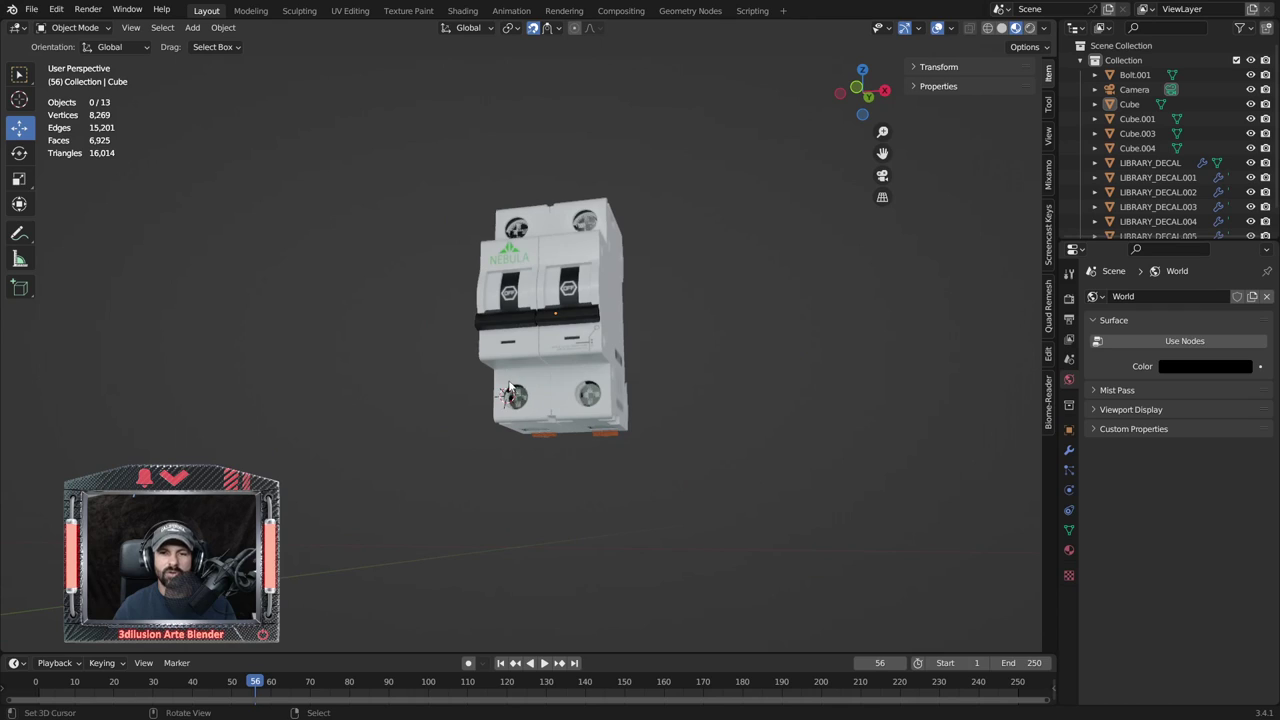
{"action": "scroll", "coordinate": [598, 343], "scroll_direction": "up", "scroll_amount": 2}
{"action": "scroll", "coordinate": [600, 342], "scroll_direction": "up", "scroll_amount": 3}
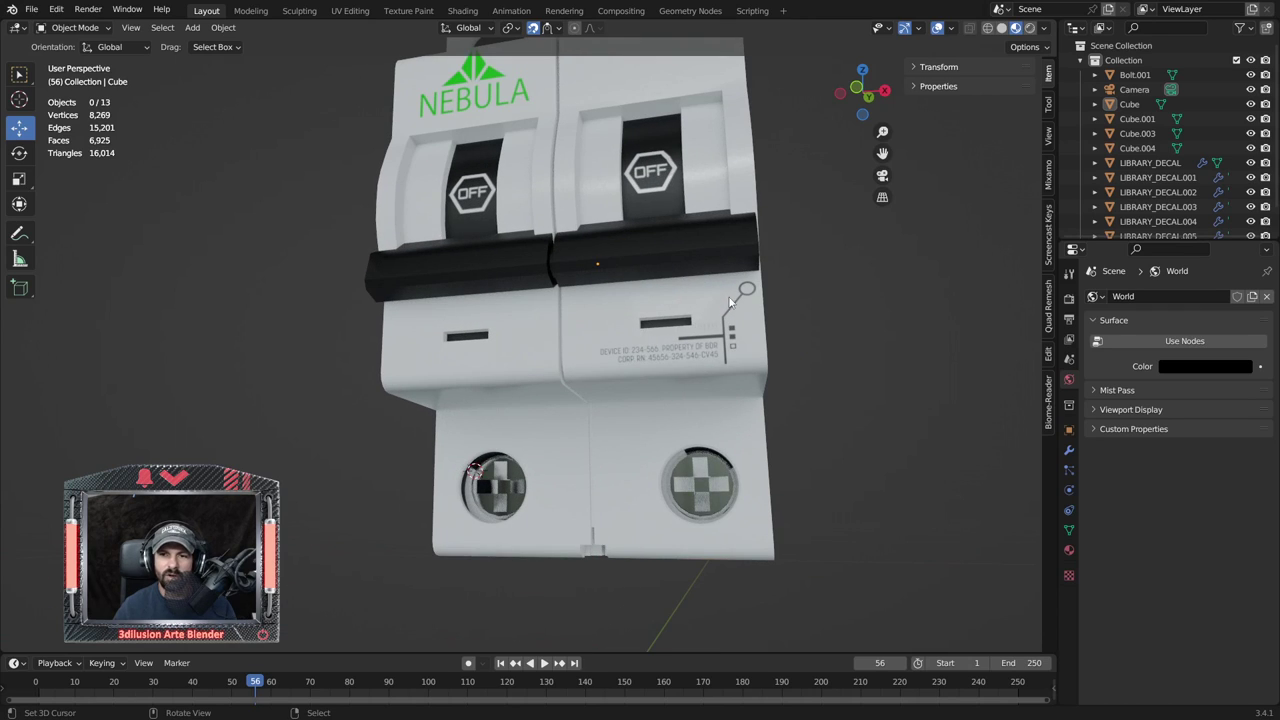
{"action": "middle_click_drag", "start_coordinate": [745, 300], "coordinate": [678, 384]}
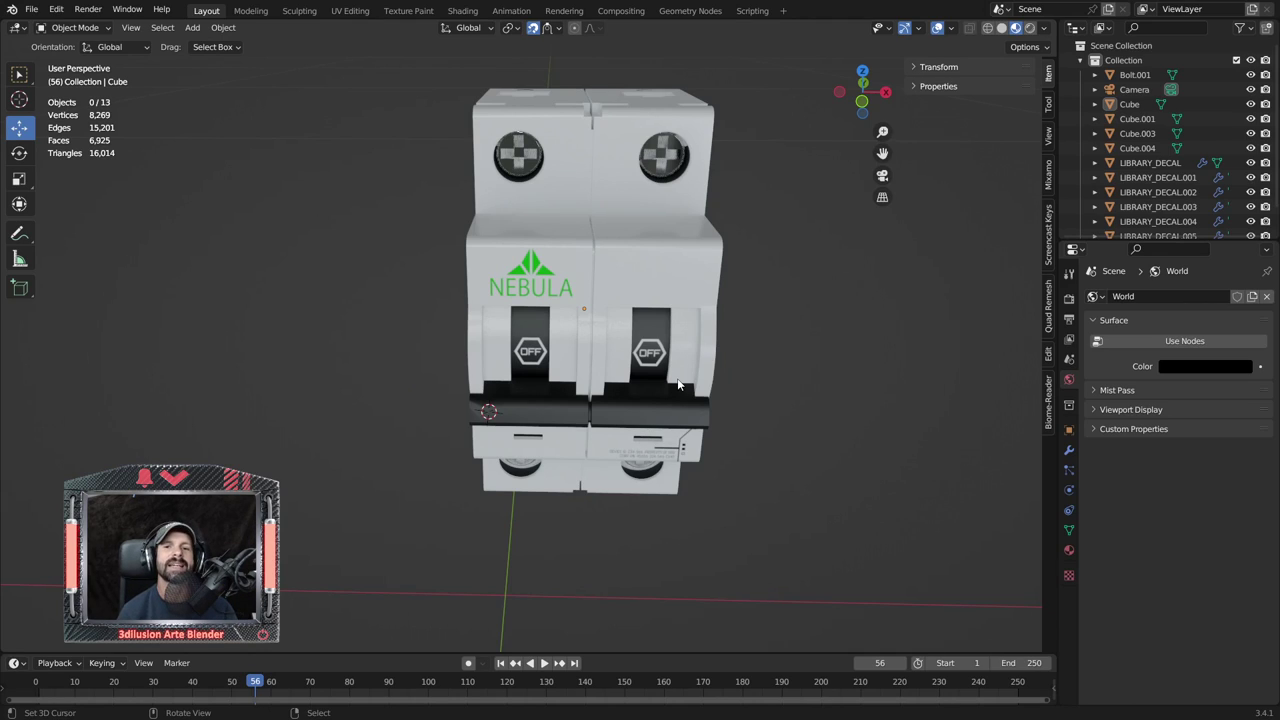
{"action": "middle_click_drag", "start_coordinate": [678, 384], "coordinate": [483, 447]}
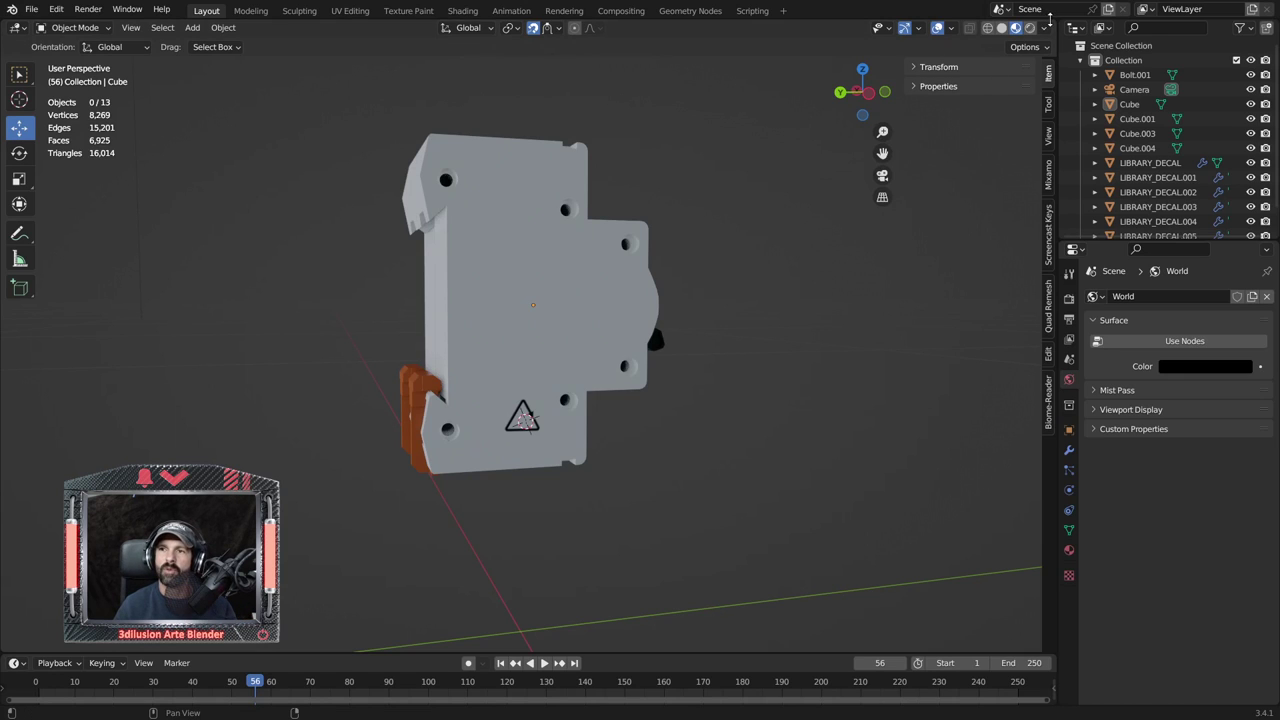
Open an Asset Browser on the decal library below the viewport and drag the DANGER decal onto the breaker.
{"action": "left_click_drag", "start_coordinate": [1053, 22], "coordinate": [1040, 490]}
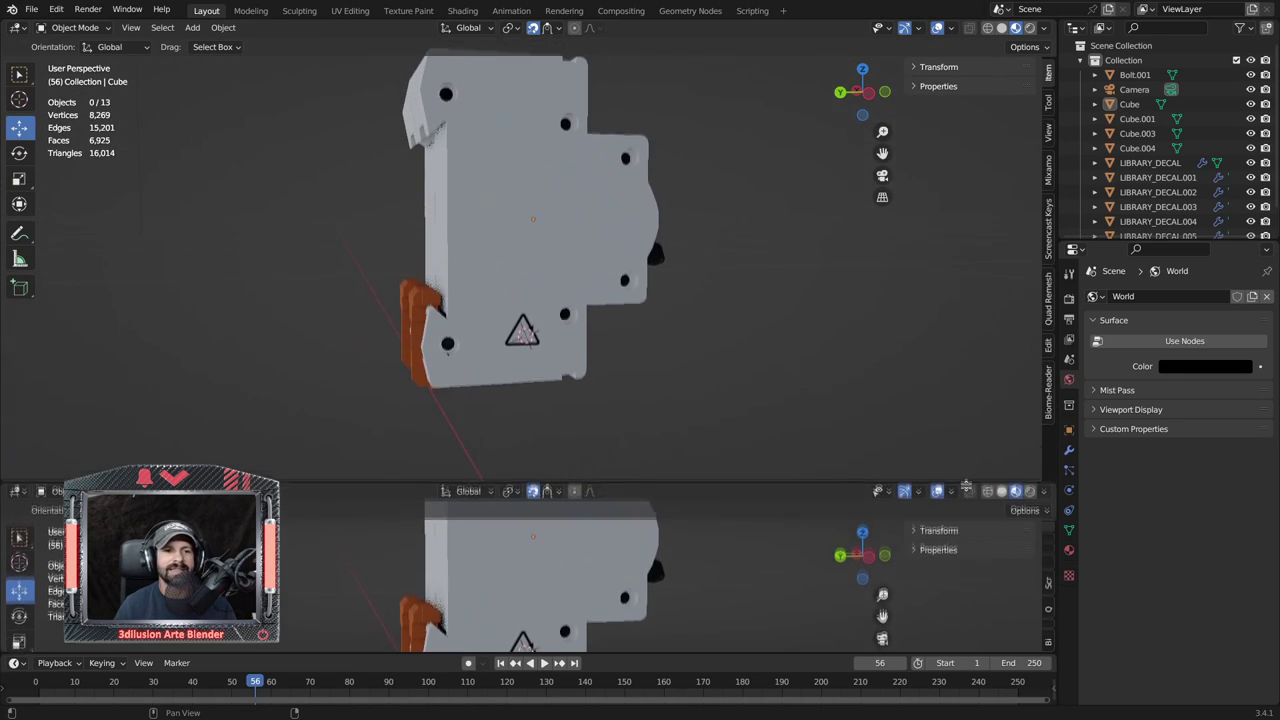
{"action": "left_click", "coordinate": [223, 497]}
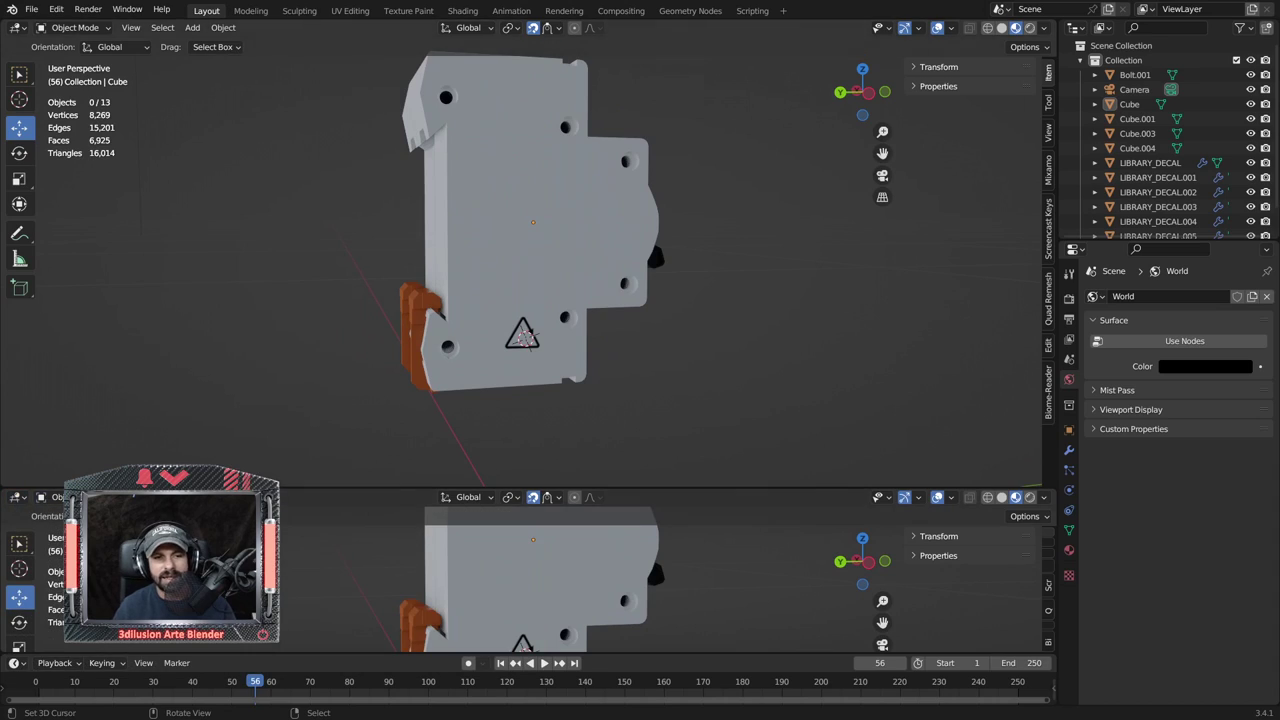
{"action": "left_click", "coordinate": [22, 499]}
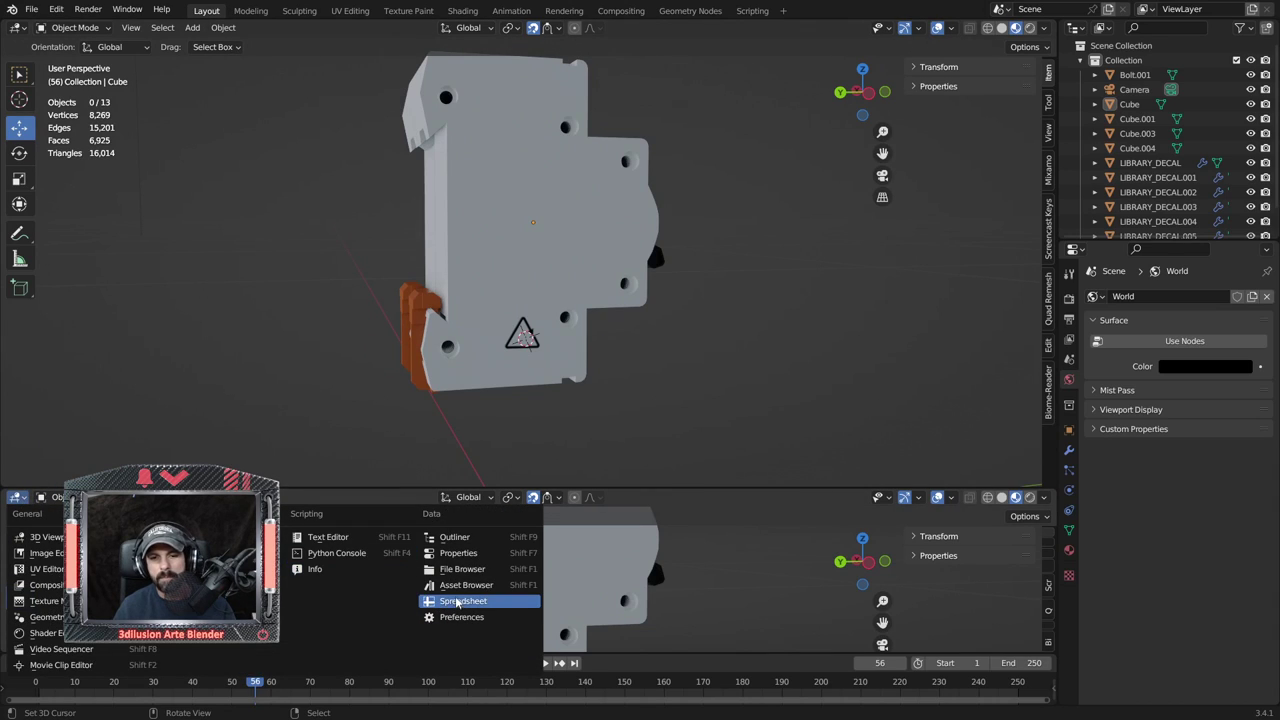
{"action": "left_click", "coordinate": [451, 596]}
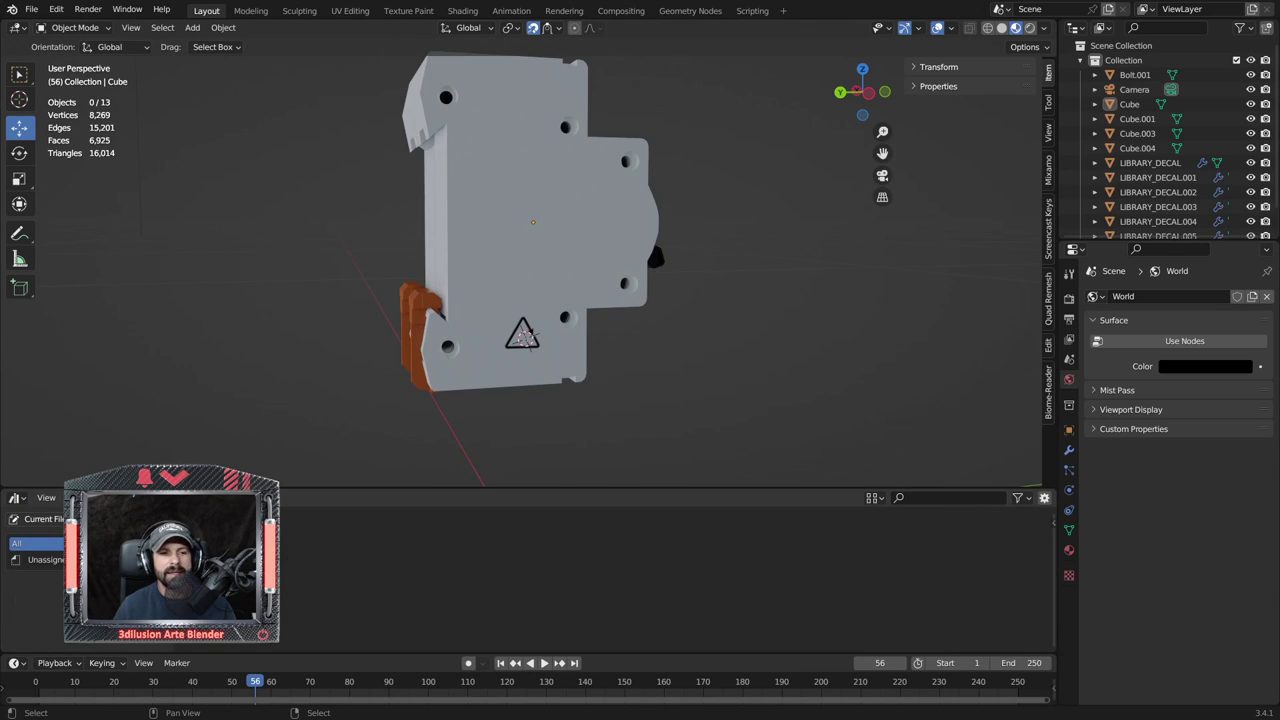
{"action": "left_click", "coordinate": [35, 519]}
{"action": "left_click", "coordinate": [50, 608]}
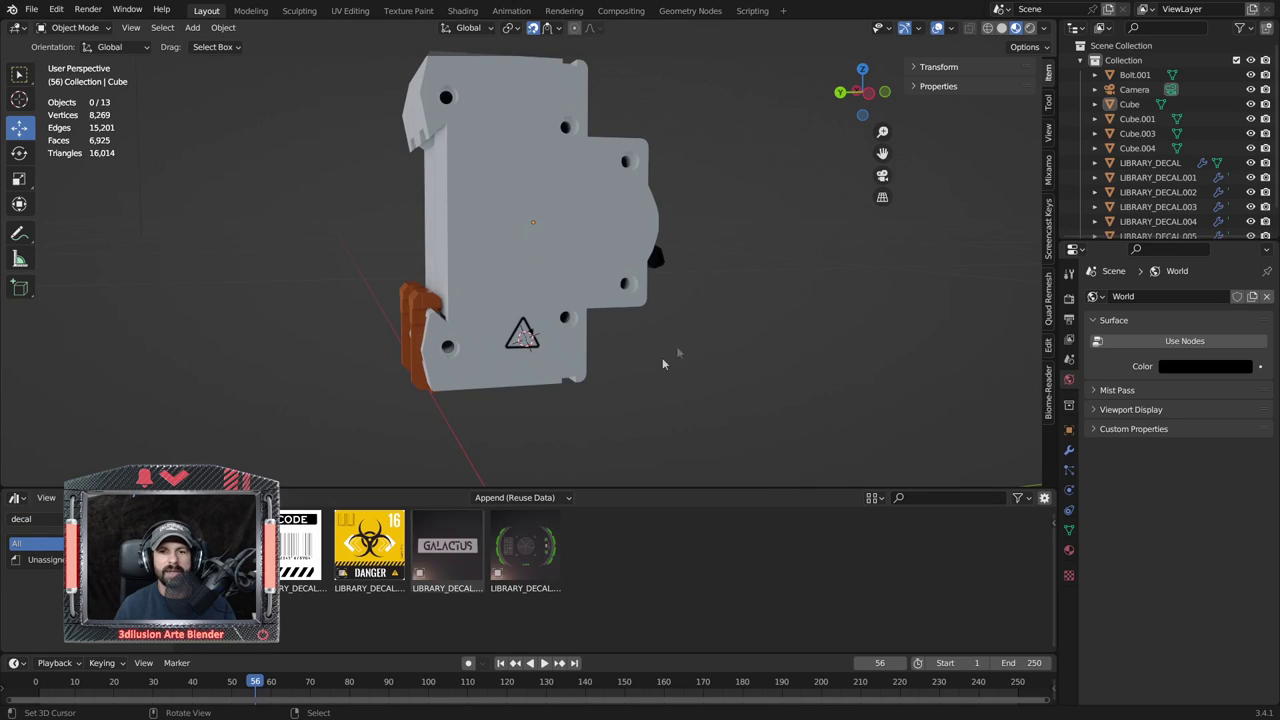
{"action": "middle_click_drag", "start_coordinate": [645, 378], "coordinate": [682, 336]}
{"action": "left_click_drag", "start_coordinate": [369, 545], "coordinate": [512, 240]}
In the left side view, scale the DANGER decal down to about 0.091.
{"action": "scroll", "coordinate": [528, 349], "scroll_direction": "up", "scroll_amount": 5}
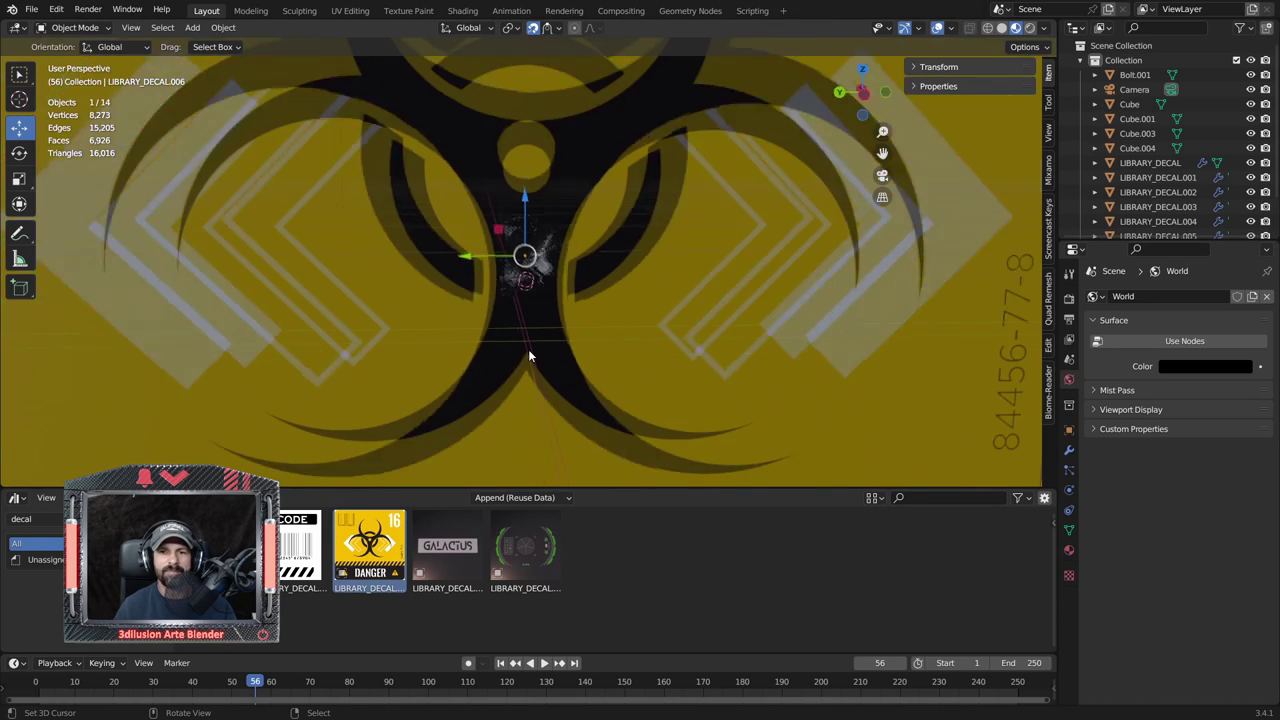
{"action": "key", "text": "ctrl+KP_3"}
{"action": "key", "text": "s"}
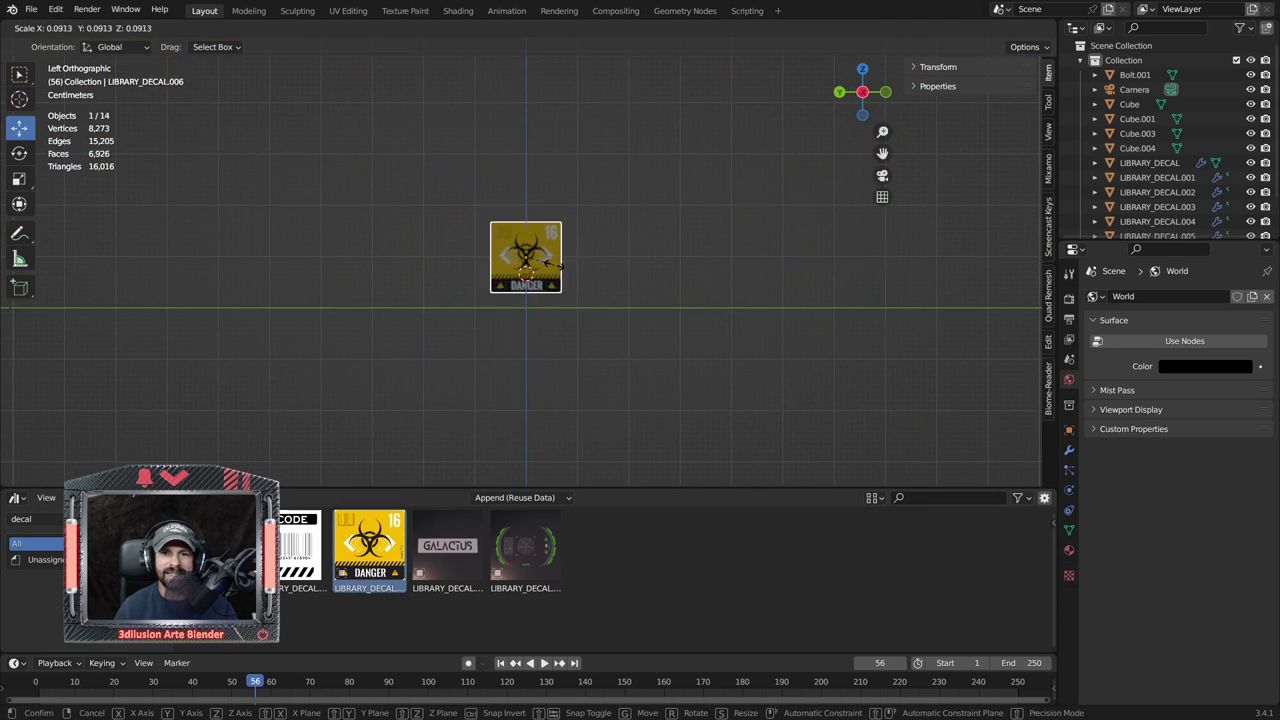
{"action": "left_click", "coordinate": [548, 262]}
{"action": "key", "text": "s"}
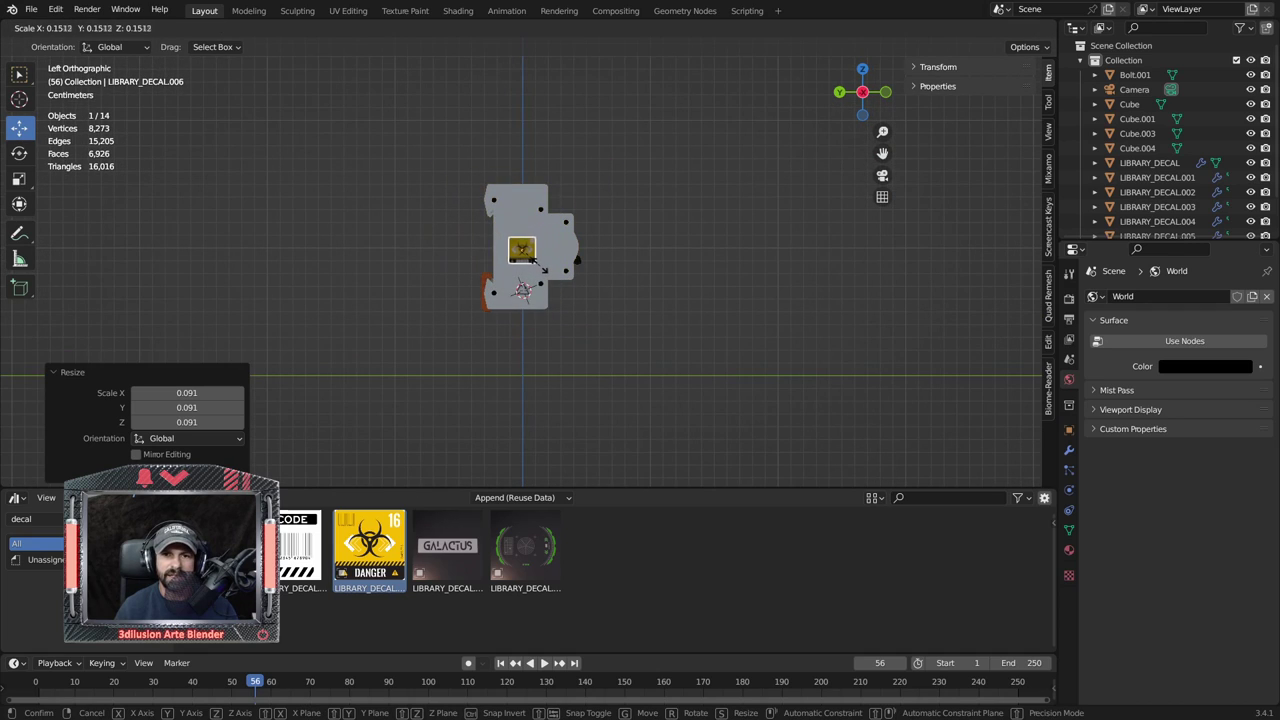
{"action": "left_click", "coordinate": [545, 268]}
Move the decal lower and sideways onto the side panel above the warning triangle.
{"action": "key", "text": "KP_0"}
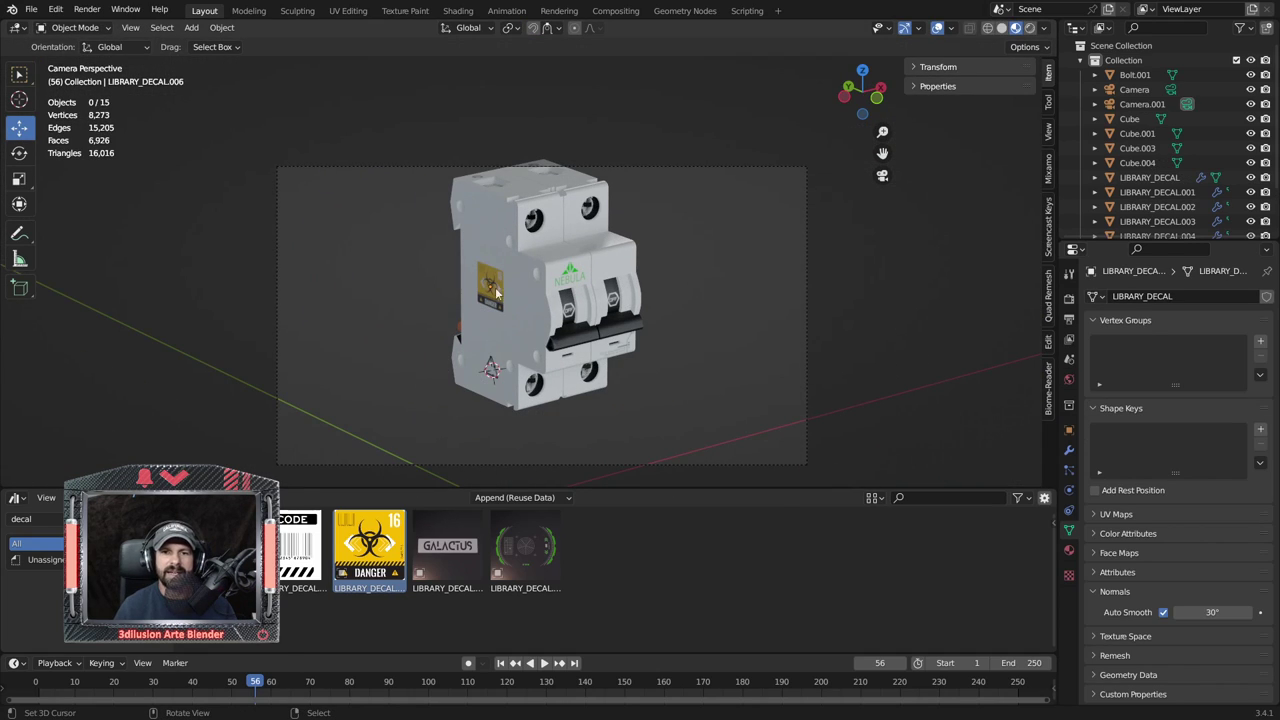
{"action": "scroll", "coordinate": [491, 300], "scroll_direction": "up", "scroll_amount": 2}
{"action": "left_click", "coordinate": [490, 295]}
{"action": "key", "text": "ctrl+KP_3"}
{"action": "key", "text": "KP_0"}
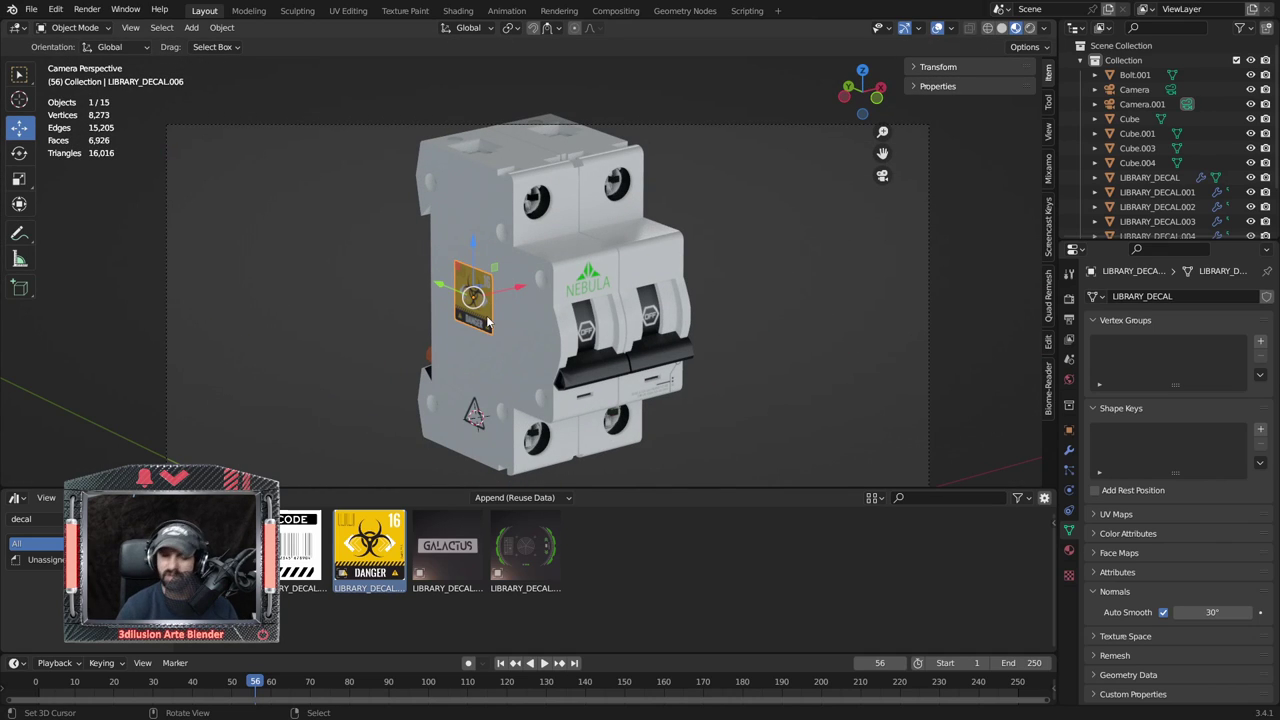
{"action": "key", "text": "KP_1"}
{"action": "key", "text": "KP_3"}
{"action": "key", "text": "ctrl+KP_1"}
{"action": "key", "text": "ctrl+KP_3"}
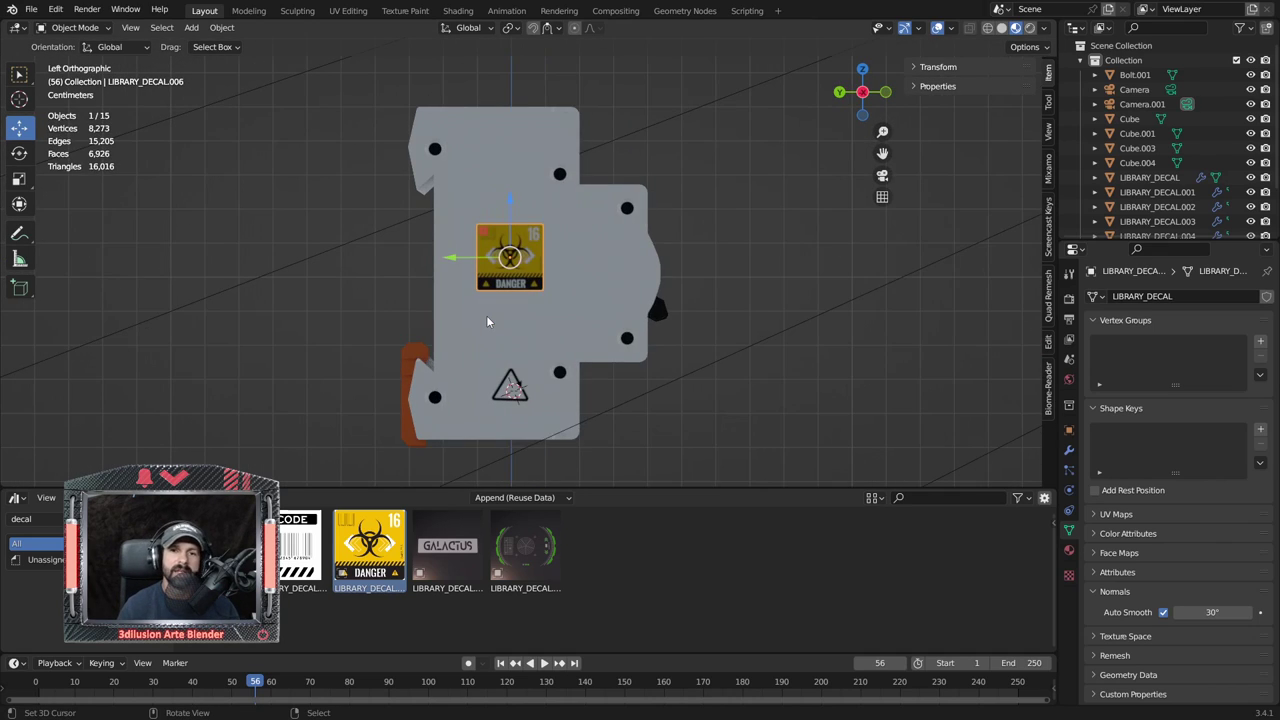
{"action": "scroll", "coordinate": [487, 321], "scroll_direction": "up", "scroll_amount": 2}
{"action": "left_click_drag", "start_coordinate": [509, 197], "coordinate": [505, 206]}
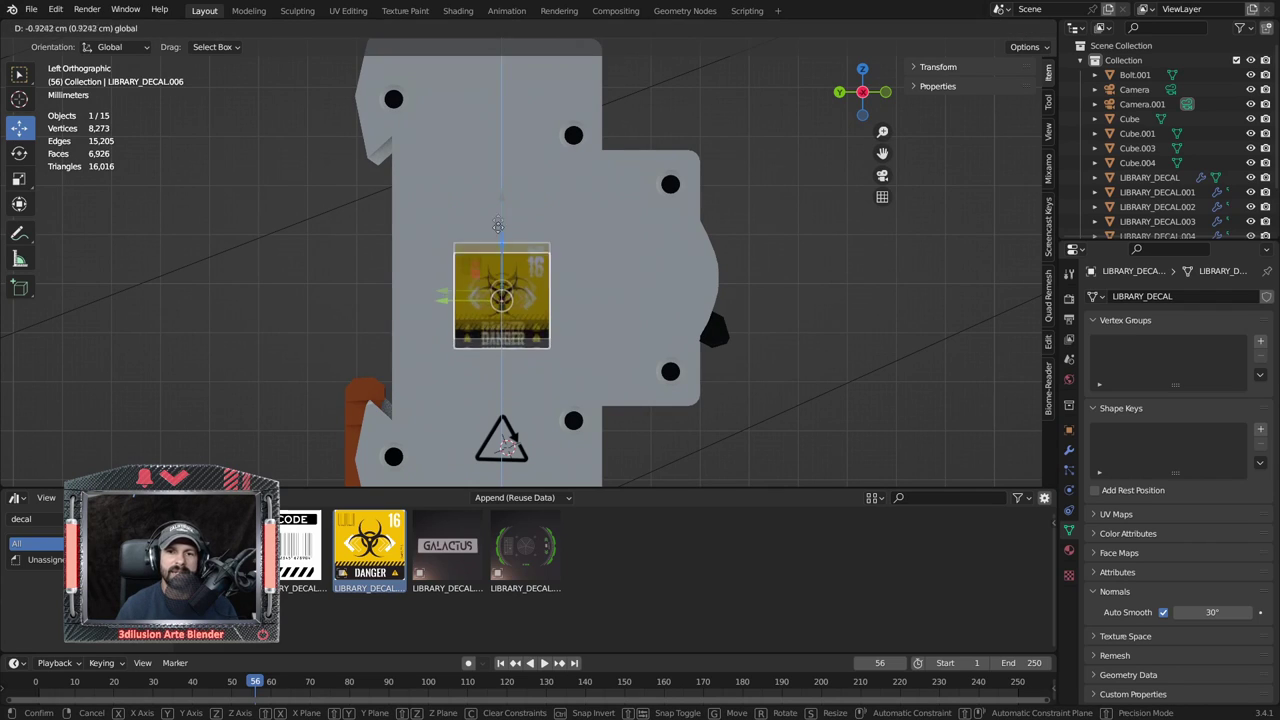
{"action": "left_click_drag", "start_coordinate": [458, 265], "coordinate": [522, 268]}
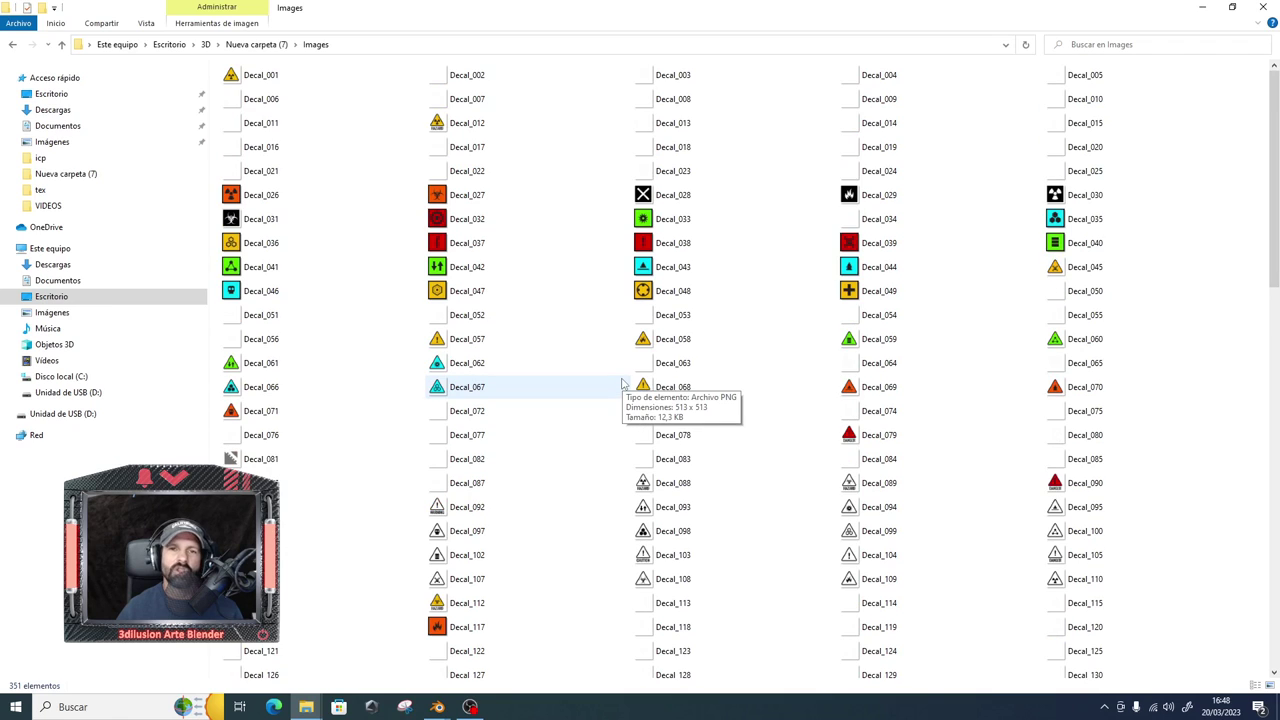
Browse the Images folder of decal PNGs and switch it to larger icon thumbnails.
{"action": "scroll", "coordinate": [621, 383], "scroll_direction": "down", "scroll_amount": 3}
{"action": "scroll", "coordinate": [621, 383], "scroll_direction": "down", "scroll_amount": 2}
{"action": "scroll", "coordinate": [621, 383], "scroll_direction": "down", "scroll_amount": 2}
{"action": "scroll", "coordinate": [621, 383], "scroll_direction": "up", "scroll_amount": 2, "text": "ctrl"}
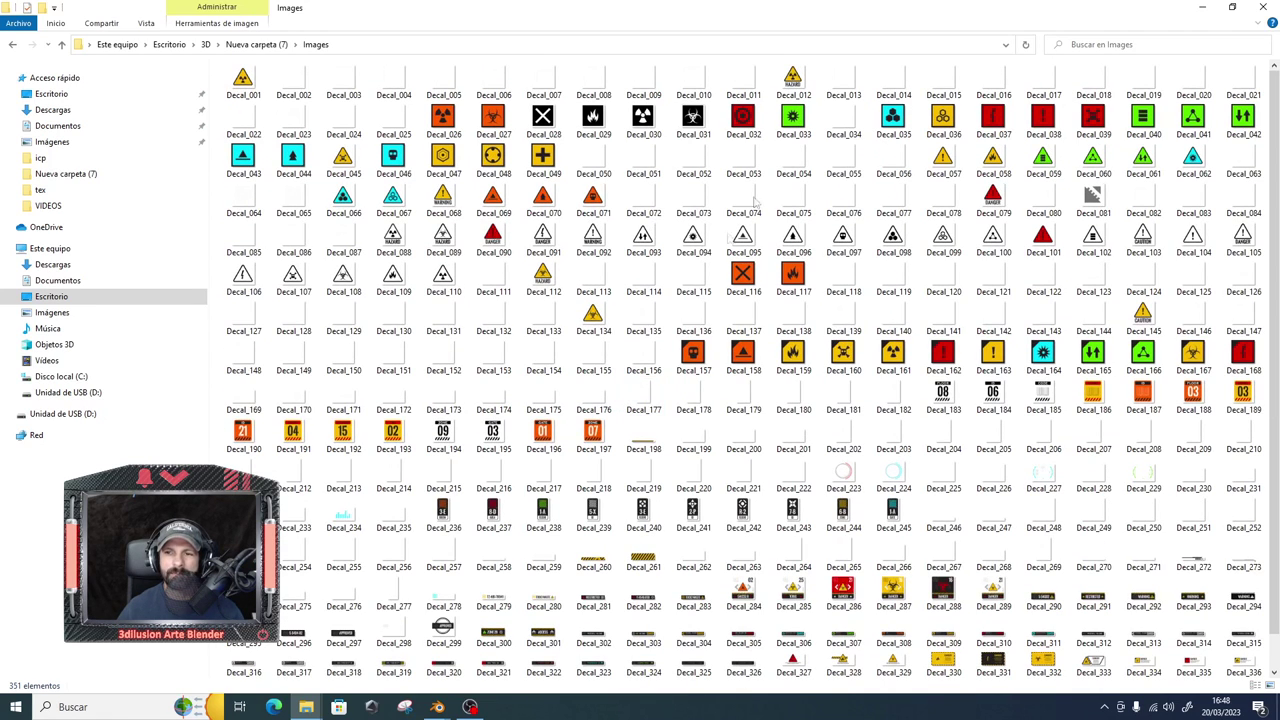
{"action": "scroll", "coordinate": [446, 456], "scroll_direction": "down", "scroll_amount": 1}
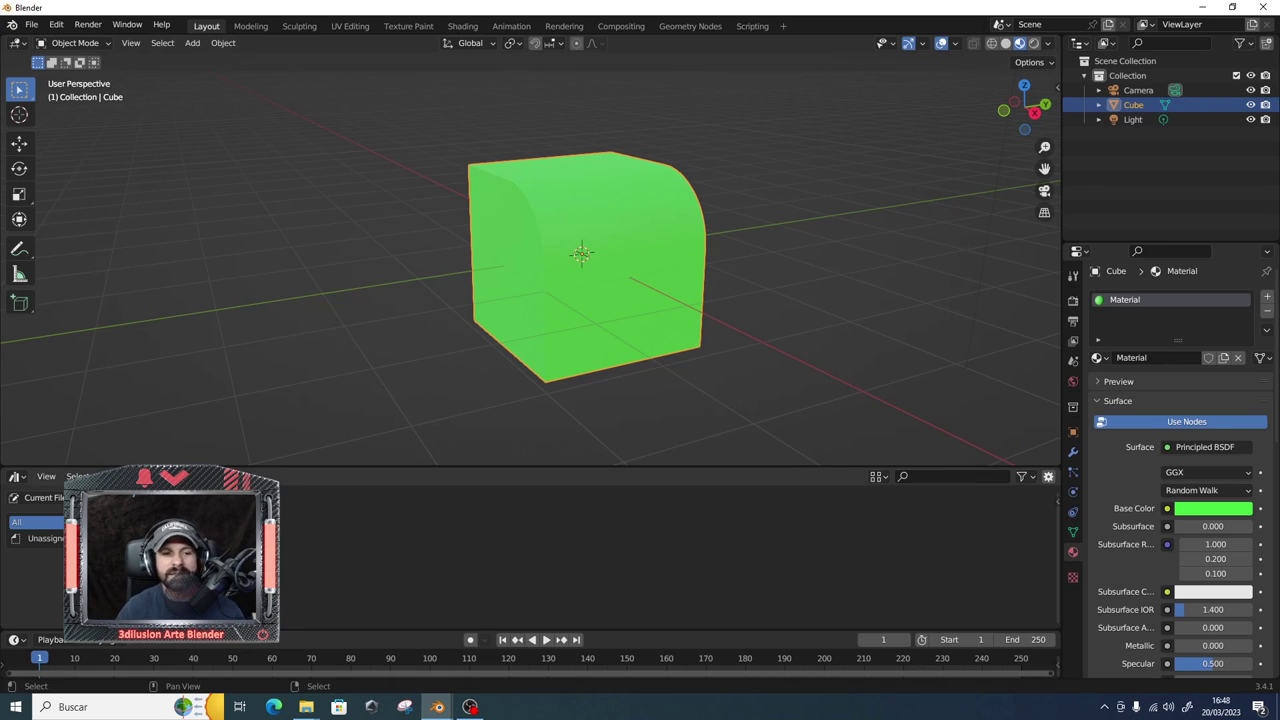
Drag the CODE decal from the decal library onto the green cube's face.
{"action": "left_click", "coordinate": [47, 498]}
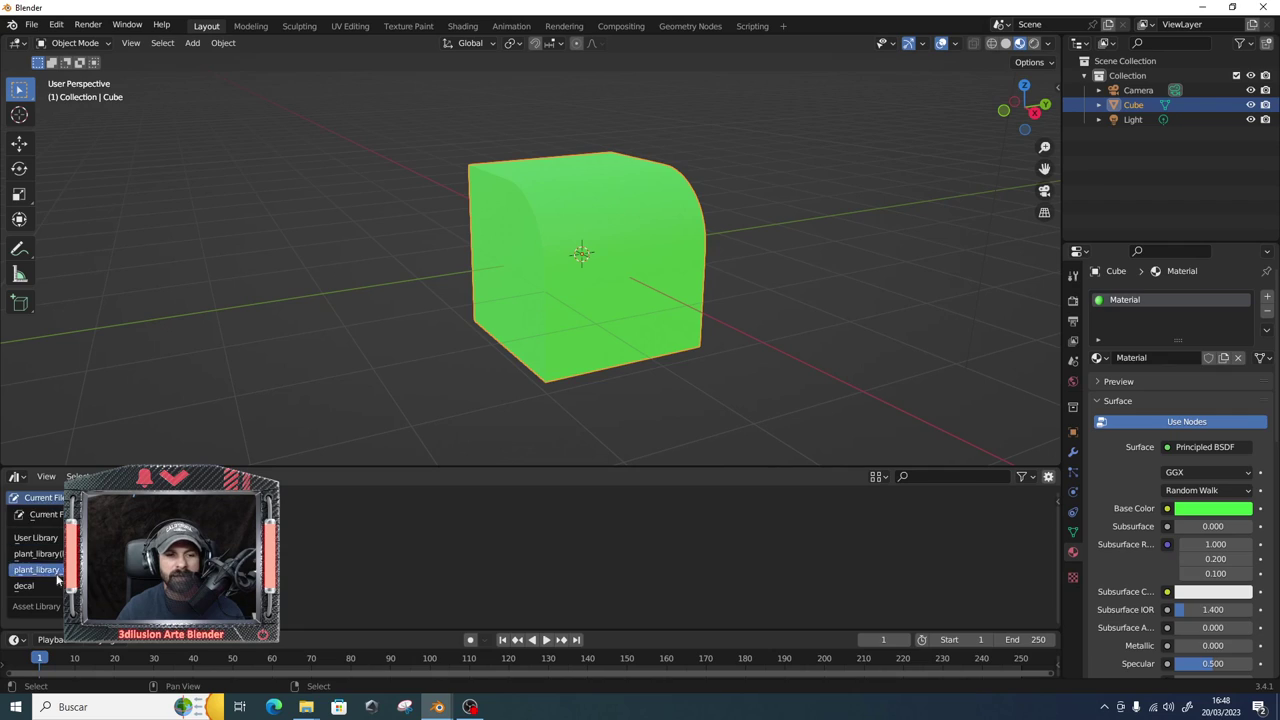
{"action": "left_click", "coordinate": [56, 581]}
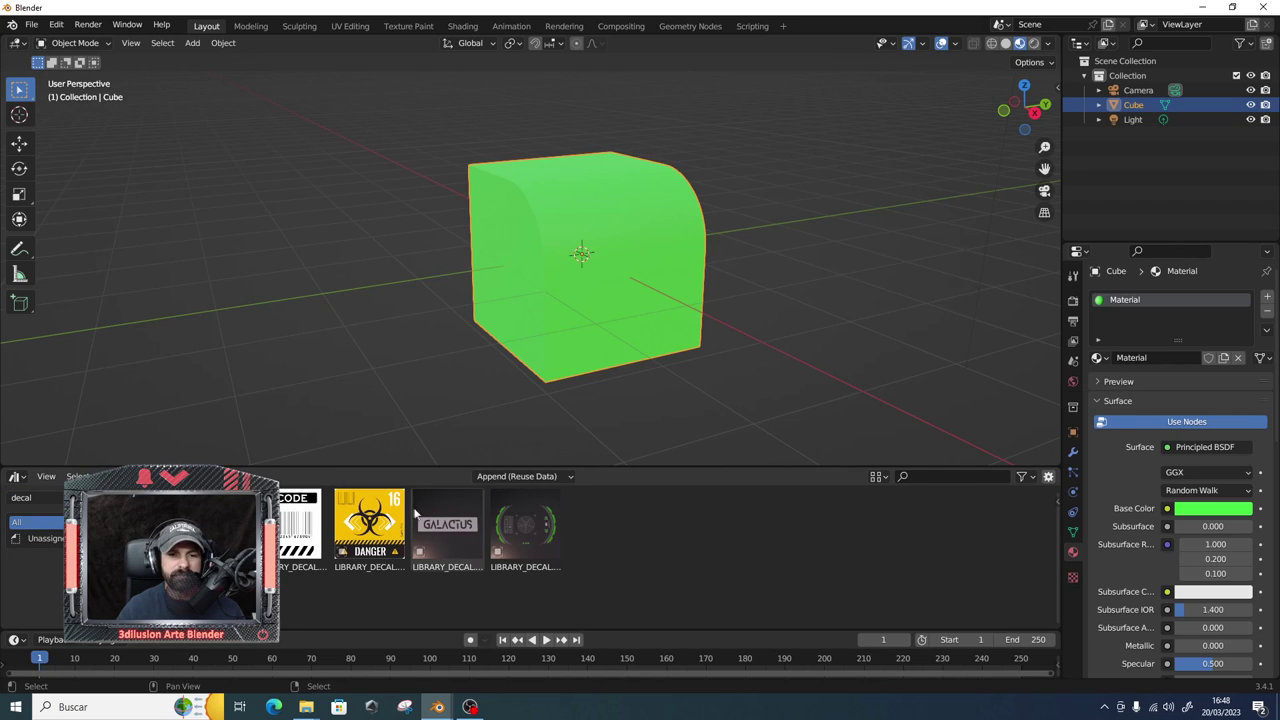
{"action": "left_click_drag", "start_coordinate": [290, 535], "coordinate": [618, 240]}
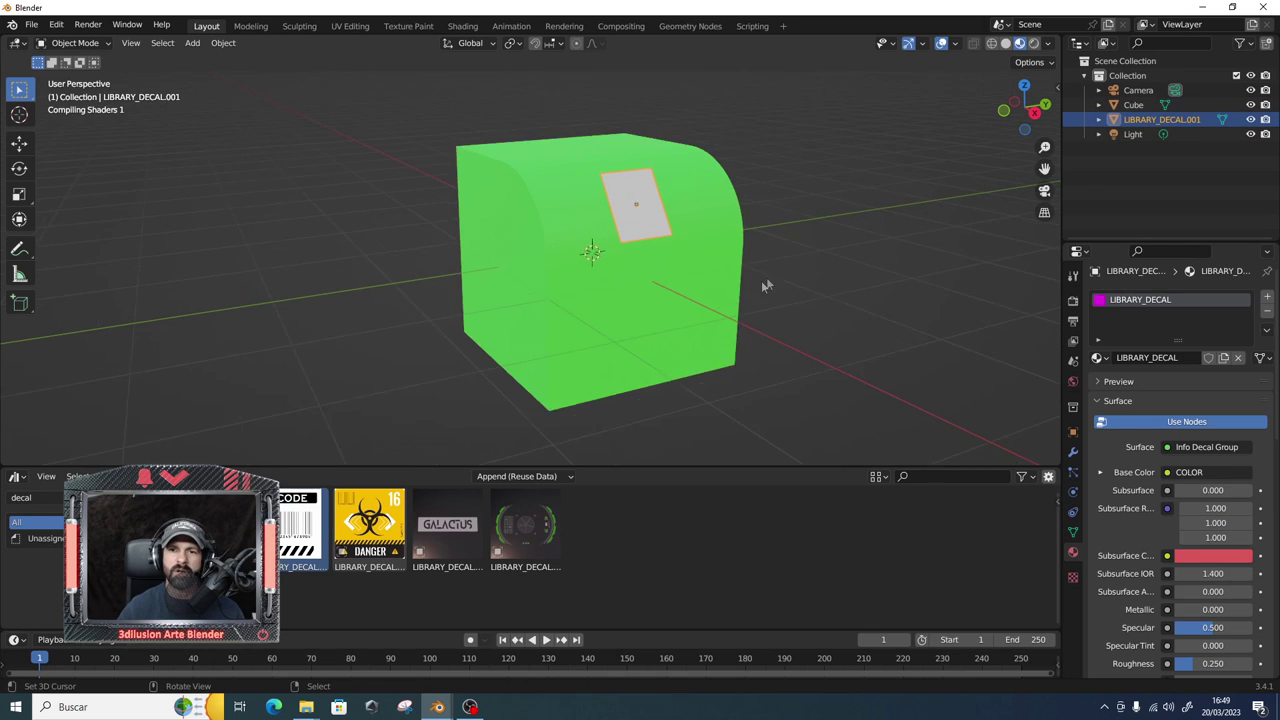
{"action": "scroll", "coordinate": [757, 277], "scroll_direction": "up", "scroll_amount": 3}
{"action": "scroll", "coordinate": [680, 297], "scroll_direction": "up", "scroll_amount": 2}
{"action": "mouse_move", "coordinate": [680, 304]}
{"action": "middle_mouse_down"}
{"action": "mouse_move", "coordinate": [745, 262]}
{"action": "mouse_move", "coordinate": [699, 275]}
{"action": "mouse_move", "coordinate": [572, 268]}
{"action": "middle_mouse_up"}
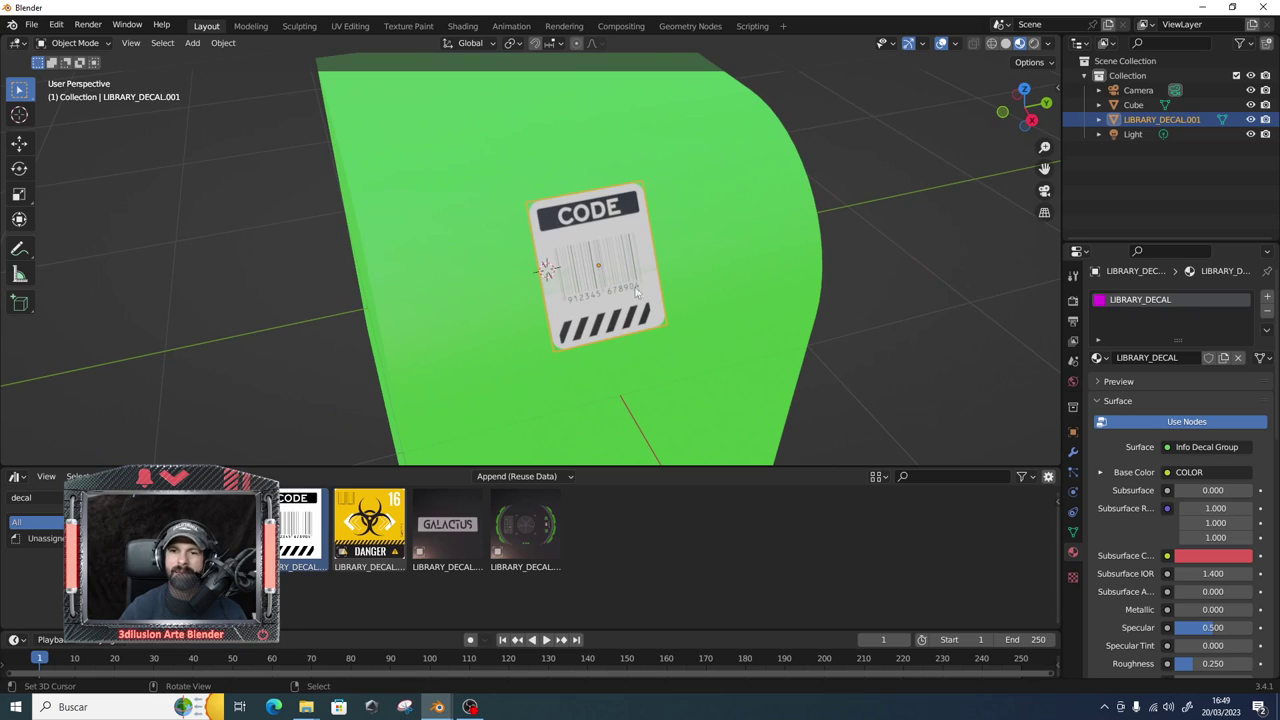
Subdivide the CODE decal's mesh with loop cuts in Edit Mode.
{"action": "key", "text": "Tab"}
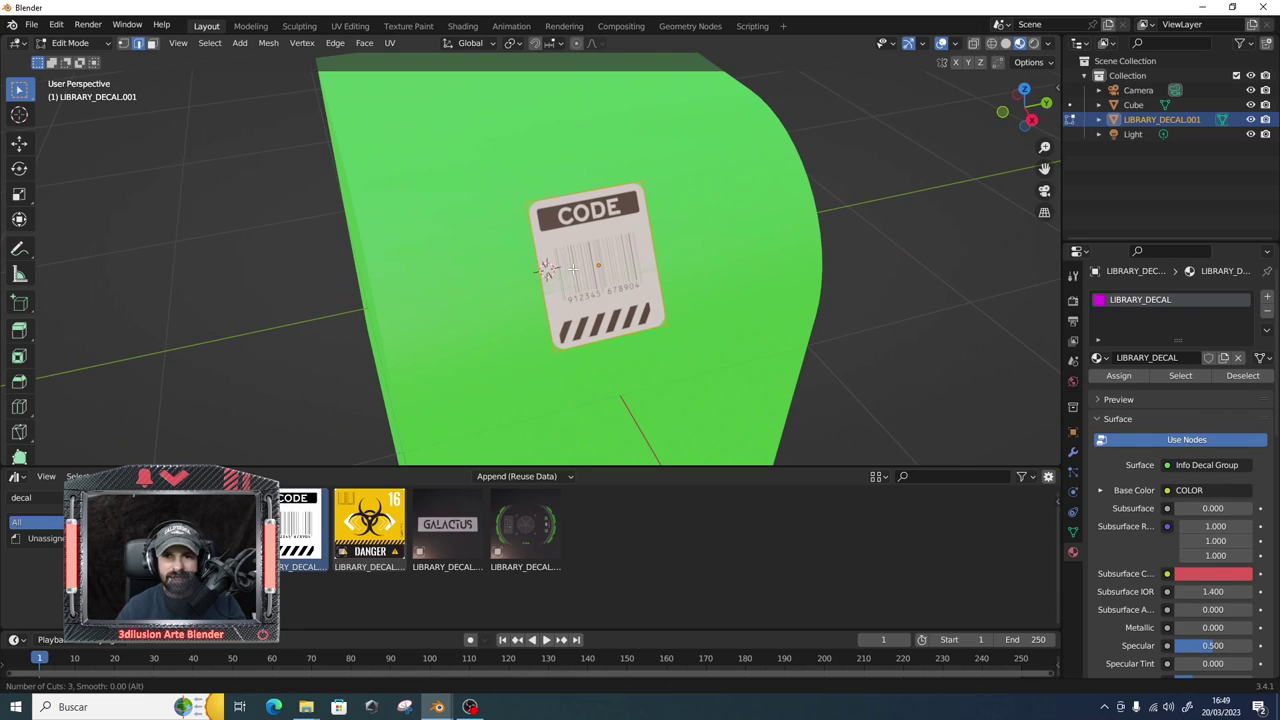
{"action": "key", "text": "ctrl+r"}
{"action": "scroll", "coordinate": [547, 270], "scroll_direction": "up", "scroll_amount": 3}
{"action": "left_click", "coordinate": [590, 205]}
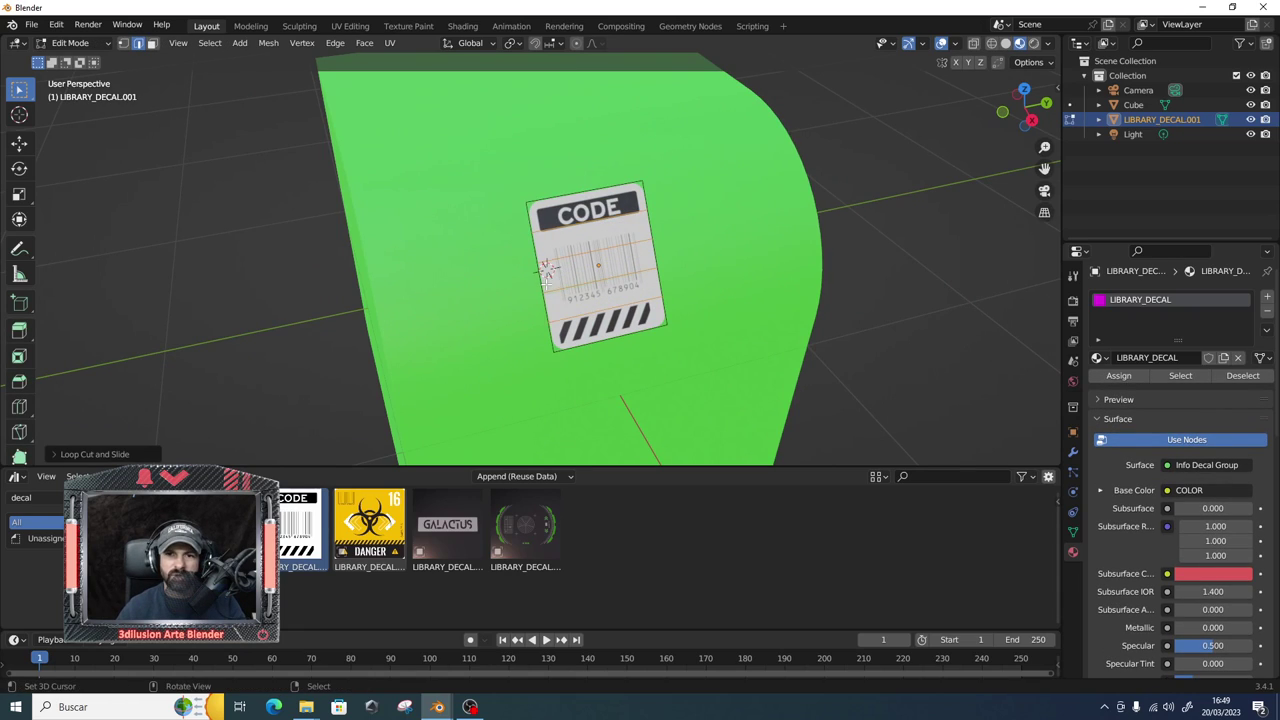
{"action": "left_click", "coordinate": [593, 207]}
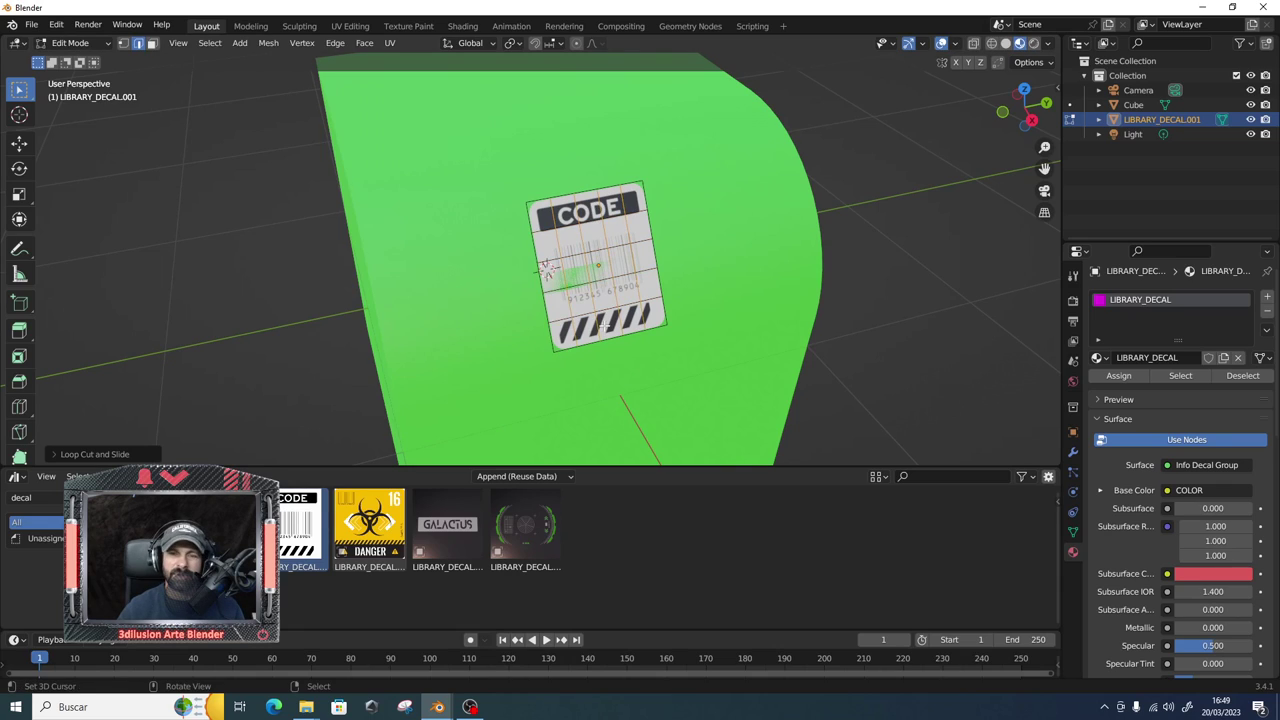
{"action": "middle_click_drag", "start_coordinate": [603, 325], "coordinate": [626, 224]}
{"action": "key", "text": "Tab"}
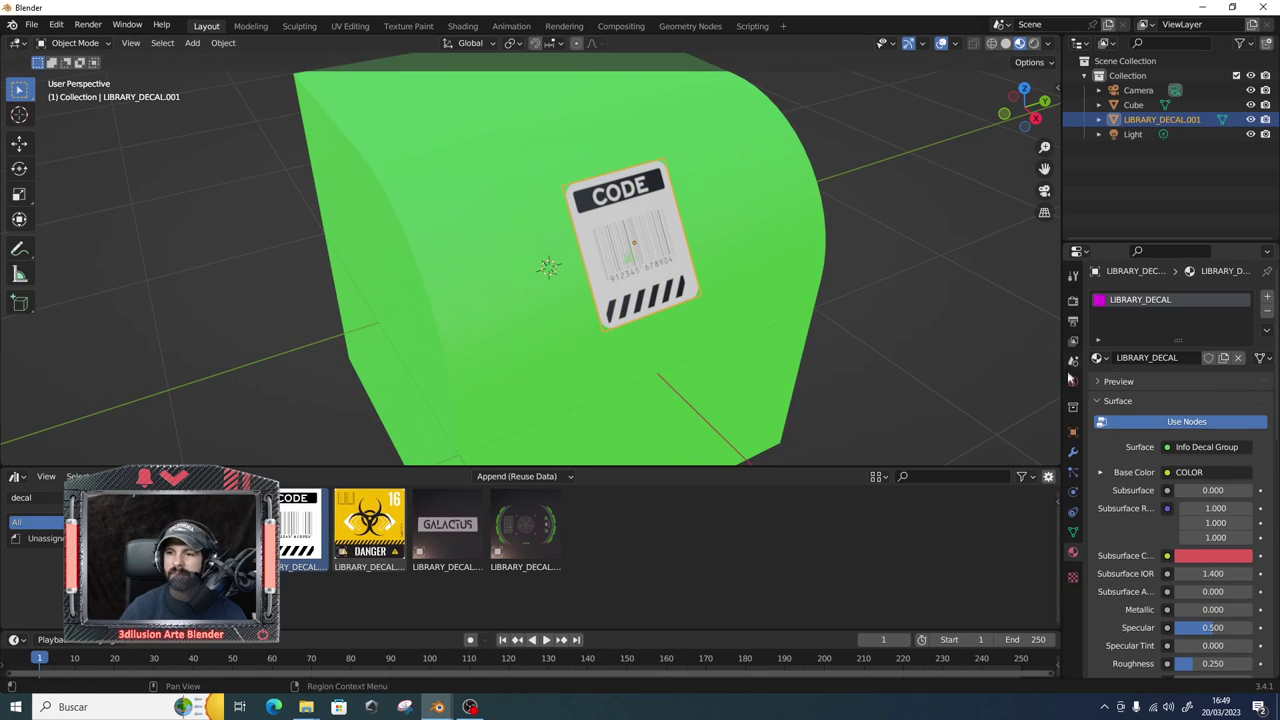
{"action": "left_click", "coordinate": [1074, 453]}
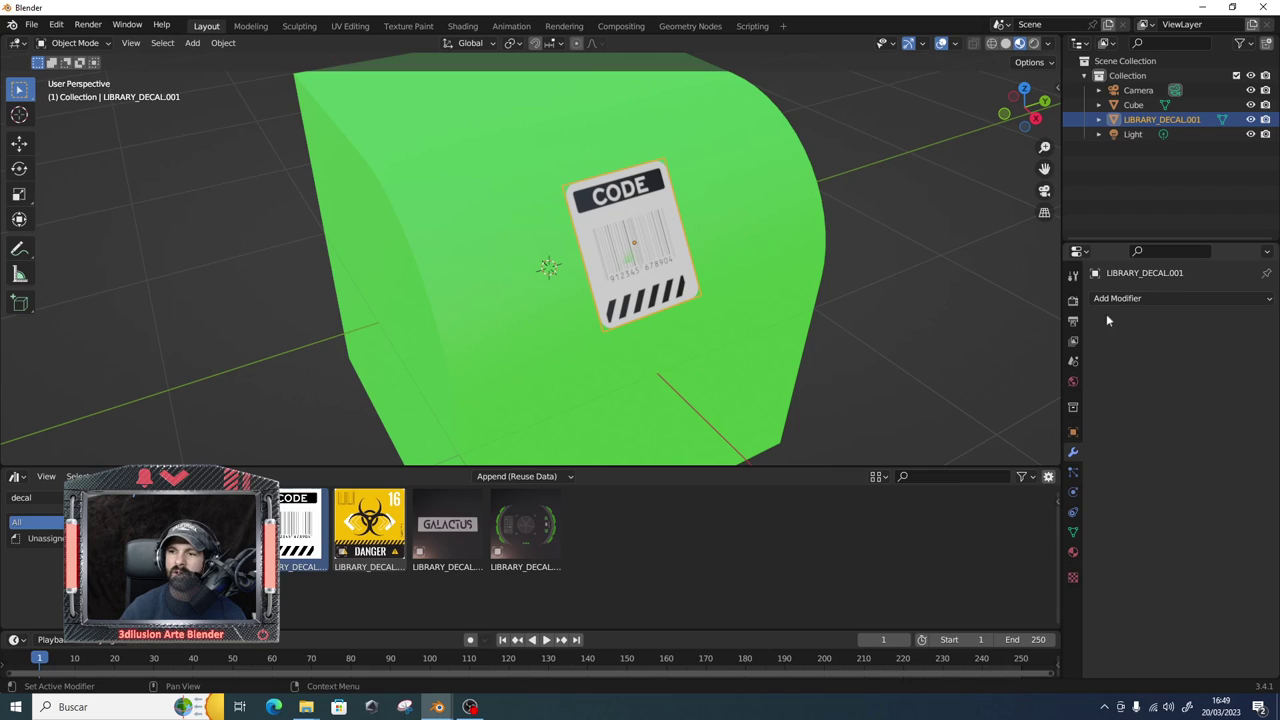
Add a Shrinkwrap modifier to the CODE decal targeting Cube with a 0.01 m offset.
{"action": "left_click", "coordinate": [1133, 300]}
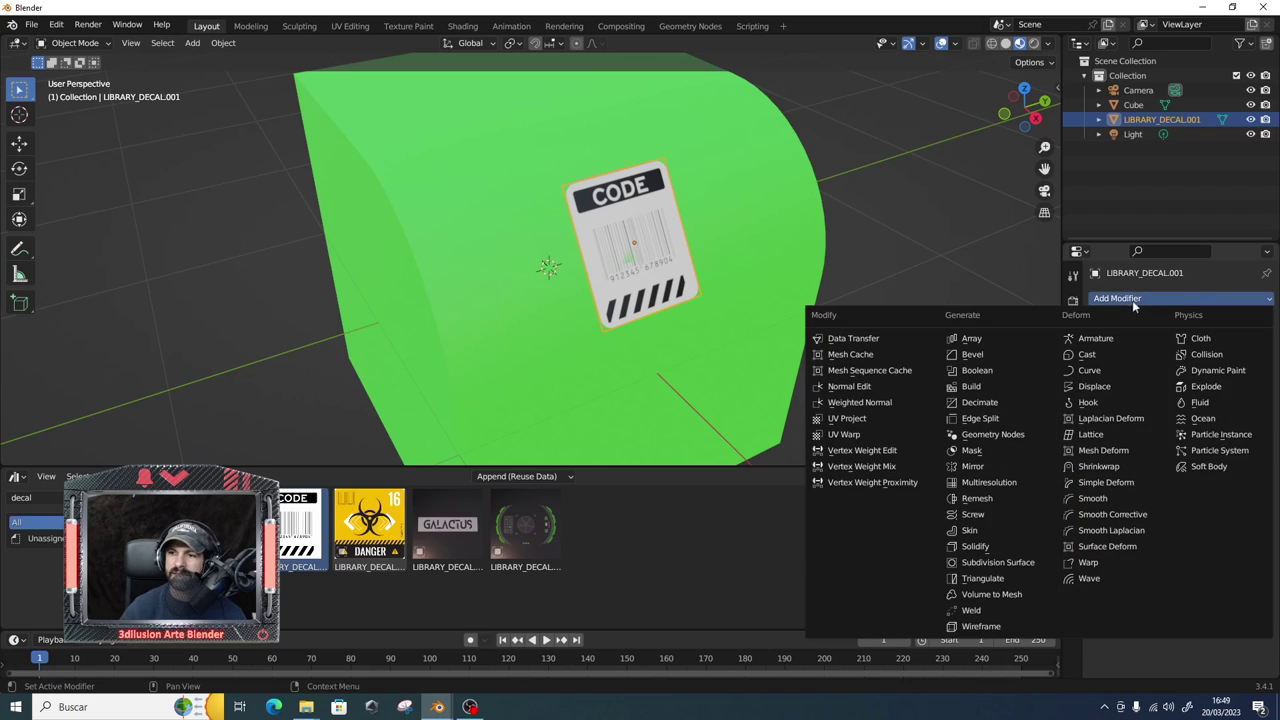
{"action": "left_click", "coordinate": [1097, 466]}
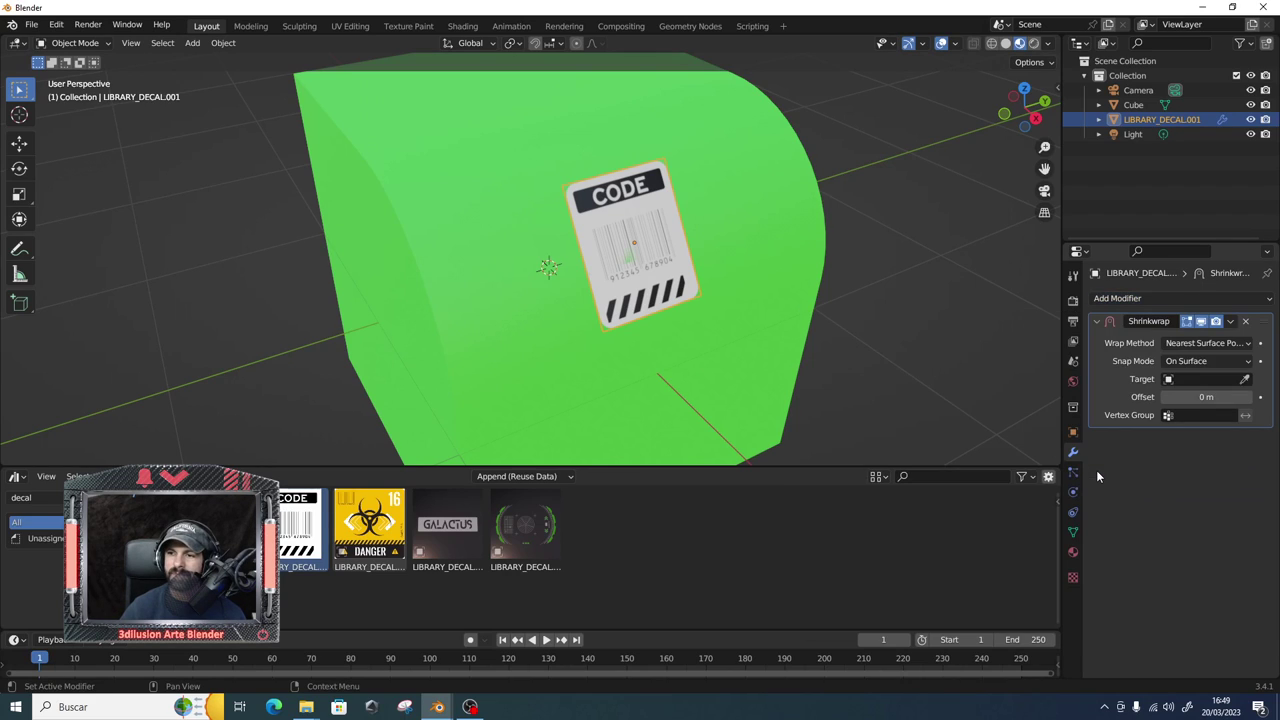
{"action": "left_click", "coordinate": [1245, 379]}
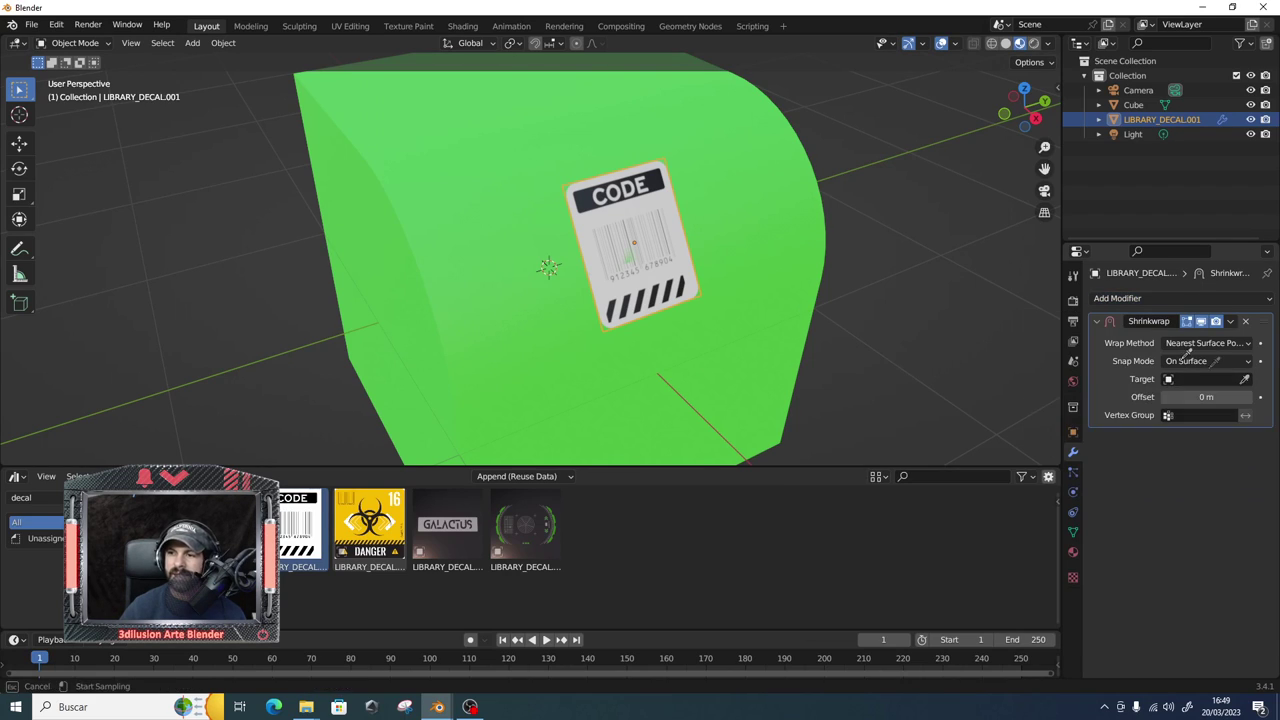
{"action": "left_click", "coordinate": [786, 216]}
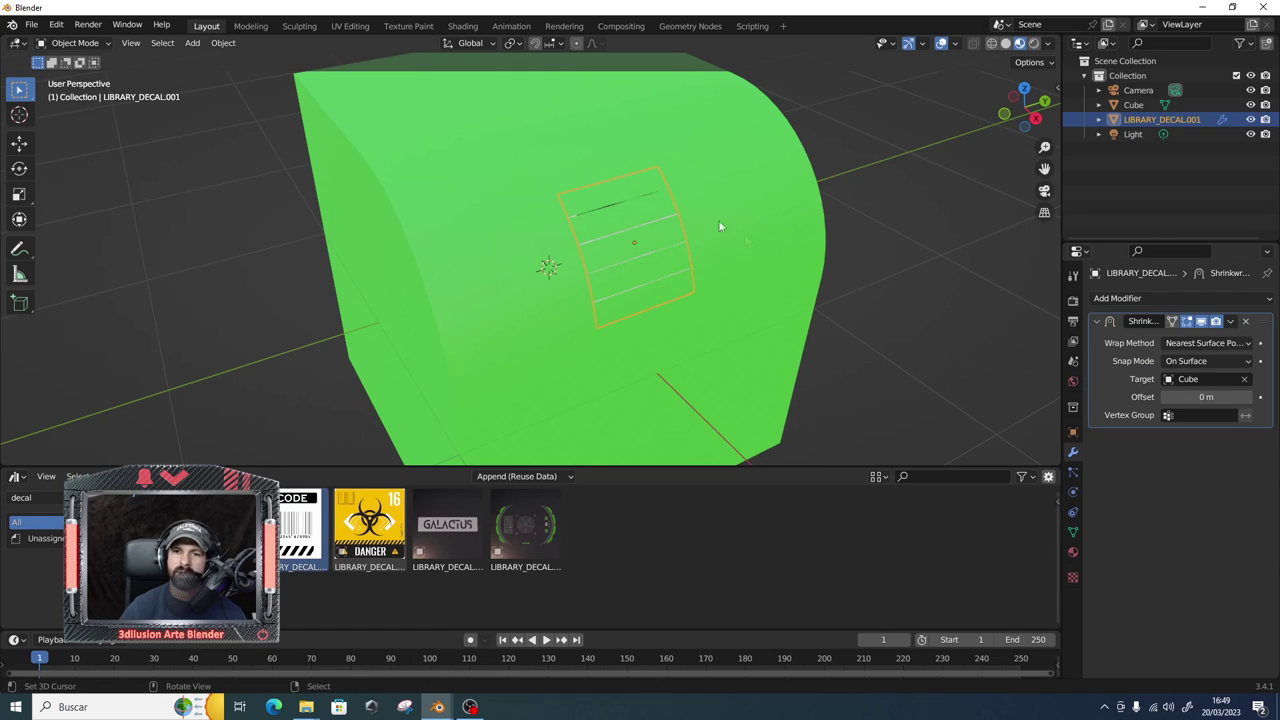
{"action": "left_click_drag", "start_coordinate": [1195, 396], "coordinate": [1205, 396]}
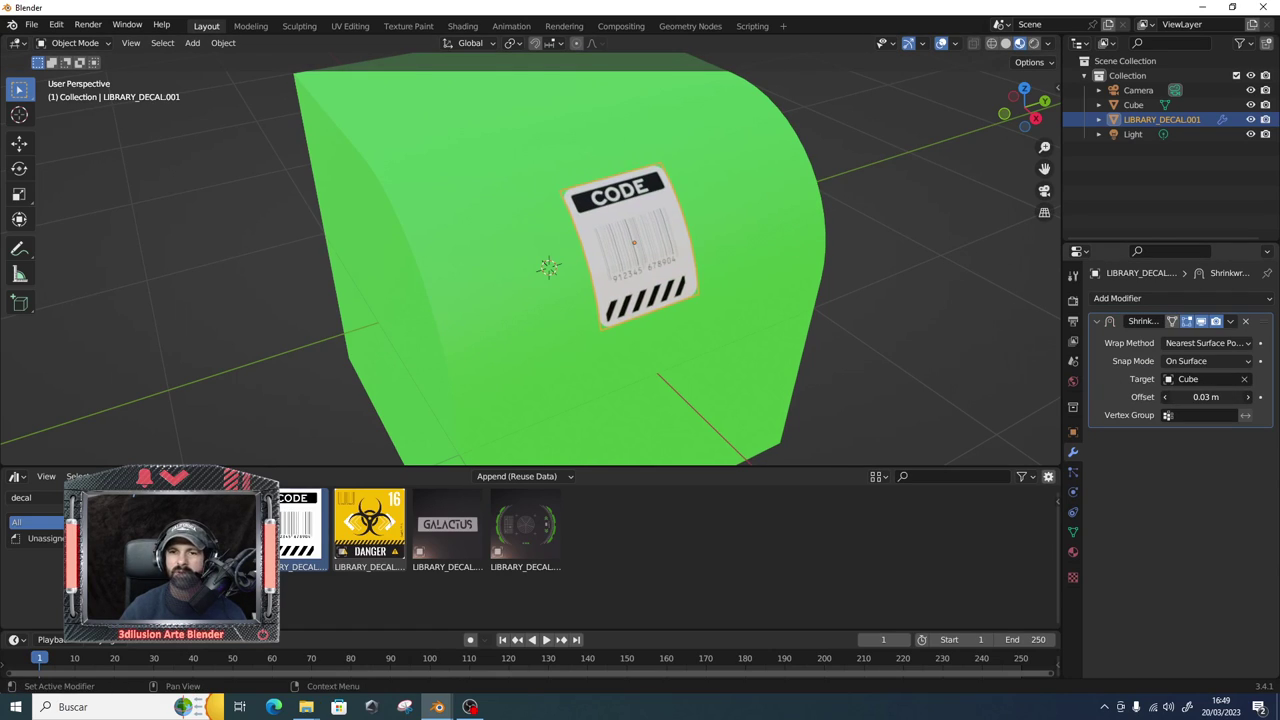
{"action": "scroll", "coordinate": [944, 366], "scroll_direction": "down", "scroll_amount": 5}
{"action": "mouse_move", "coordinate": [776, 325]}
{"action": "middle_mouse_down"}
{"action": "mouse_move", "coordinate": [854, 273]}
{"action": "mouse_move", "coordinate": [821, 249]}
{"action": "mouse_move", "coordinate": [676, 315]}
{"action": "mouse_move", "coordinate": [632, 260]}
{"action": "mouse_move", "coordinate": [865, 307]}
{"action": "mouse_move", "coordinate": [649, 337]}
{"action": "mouse_move", "coordinate": [829, 300]}
{"action": "mouse_move", "coordinate": [522, 283]}
{"action": "middle_mouse_up"}
{"action": "scroll", "coordinate": [797, 297], "scroll_direction": "up", "scroll_amount": 4}
{"action": "scroll", "coordinate": [797, 297], "scroll_direction": "down", "scroll_amount": 2}
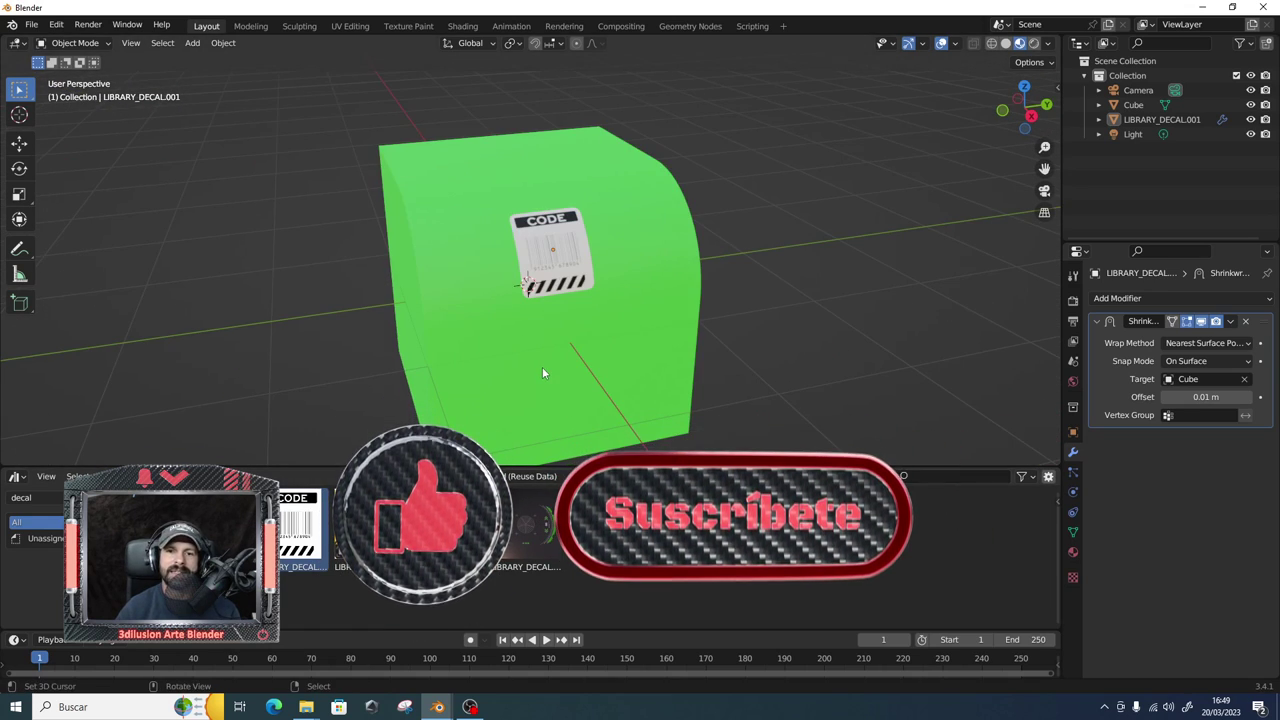
{"action": "middle_click_drag", "start_coordinate": [541, 375], "coordinate": [600, 336]}
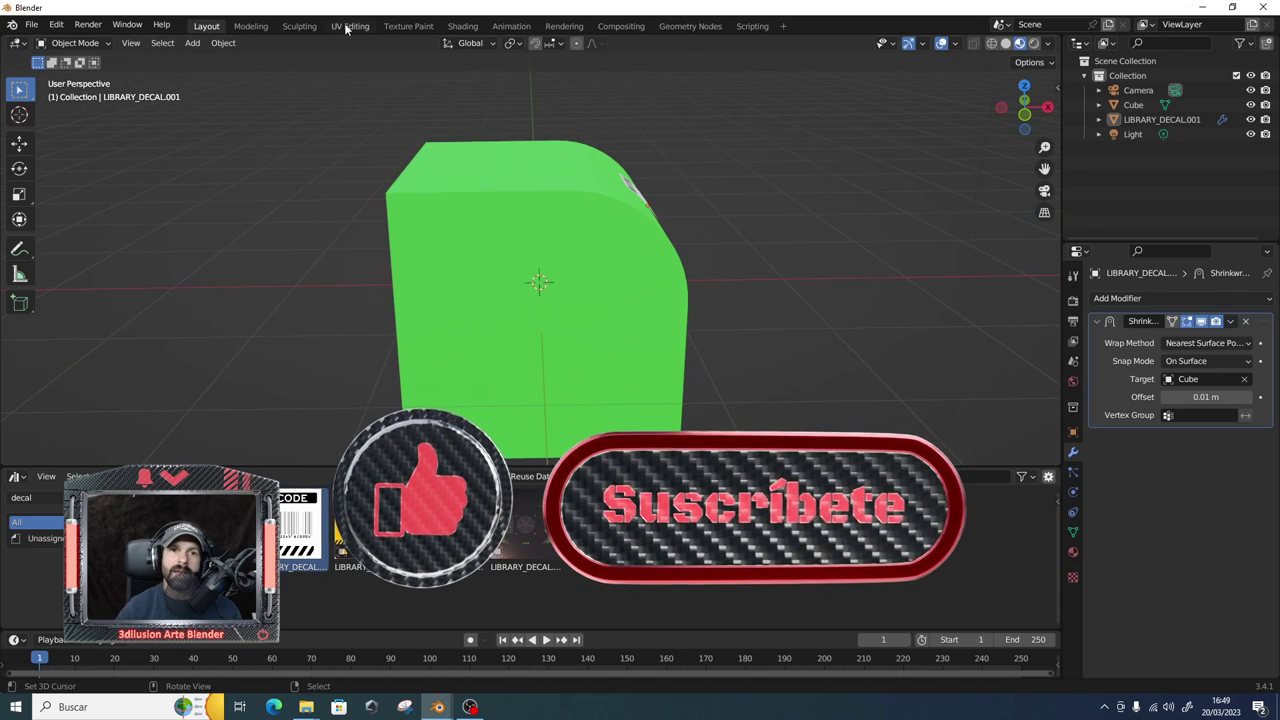
In the UV Editing workspace, select the whole cube mesh in Edit Mode to show its UVs.
{"action": "left_click", "coordinate": [350, 25]}
{"action": "key", "text": "Tab"}
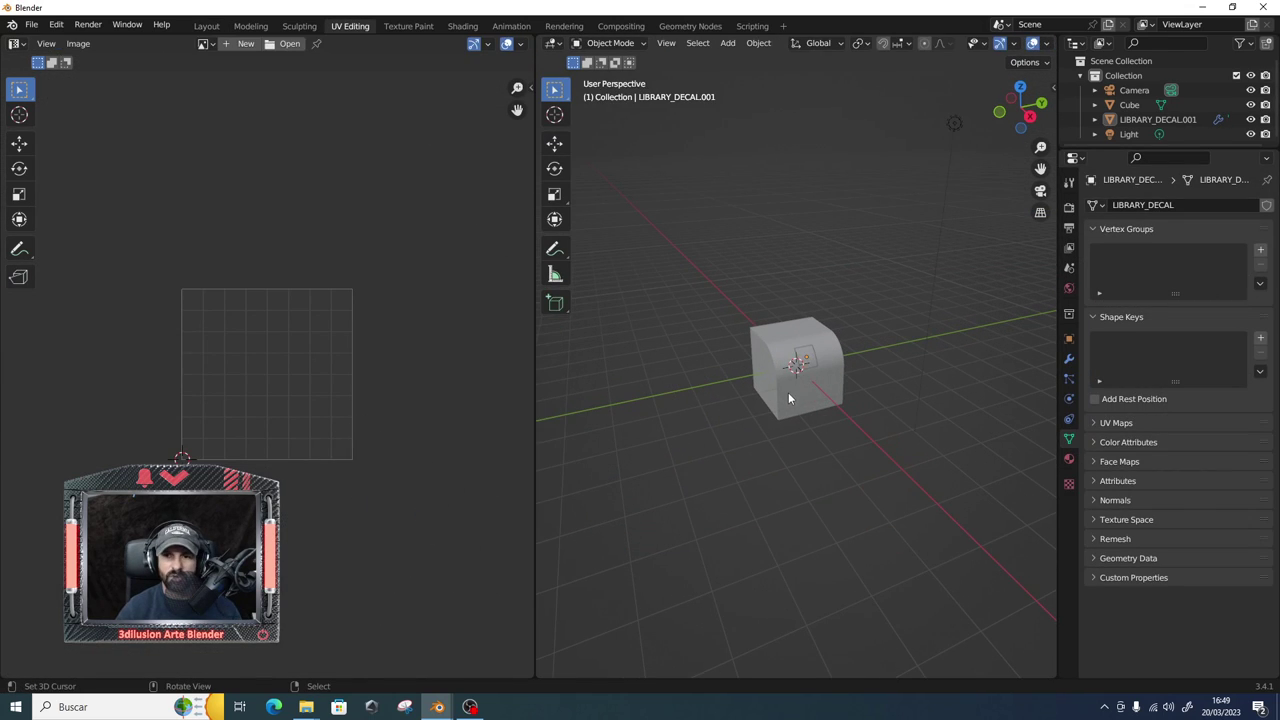
{"action": "left_click", "coordinate": [787, 395]}
{"action": "key", "text": "Tab"}
{"action": "key", "text": "a"}
{"action": "scroll", "coordinate": [270, 380], "scroll_direction": "up", "scroll_amount": 2}
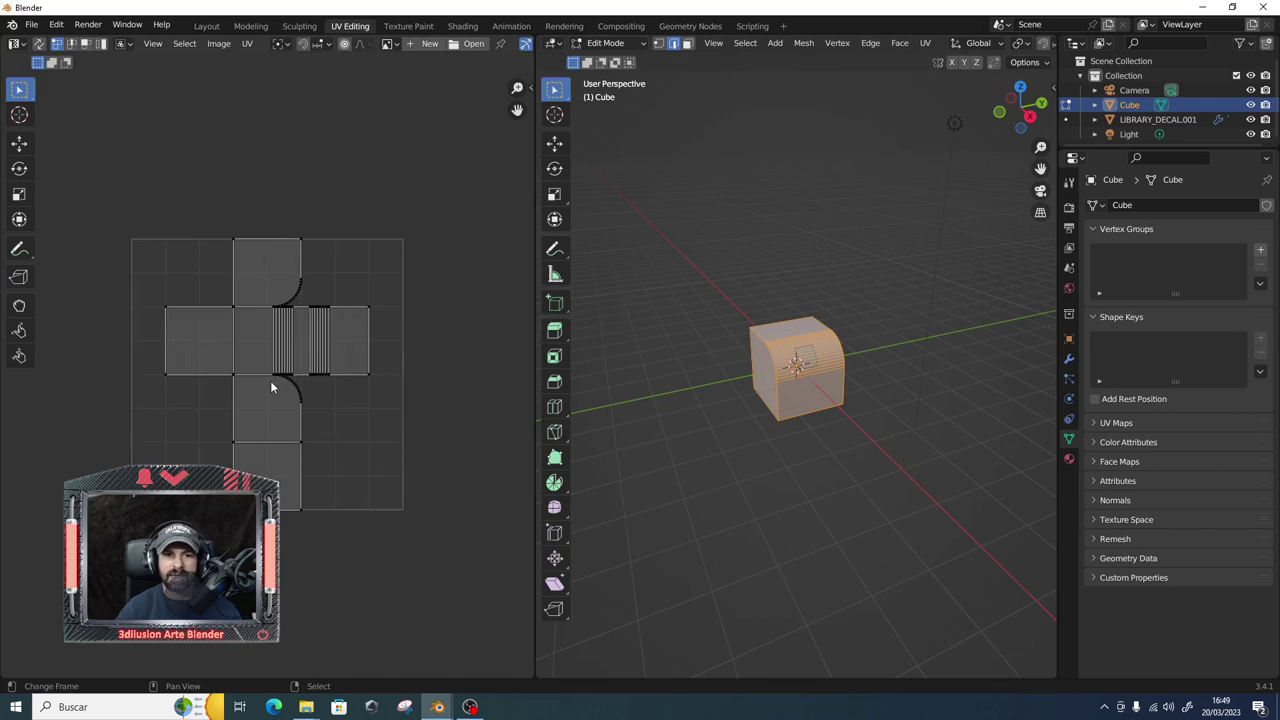
{"action": "scroll", "coordinate": [270, 380], "scroll_direction": "up", "scroll_amount": 2}
{"action": "scroll", "coordinate": [798, 408], "scroll_direction": "up", "scroll_amount": 2}
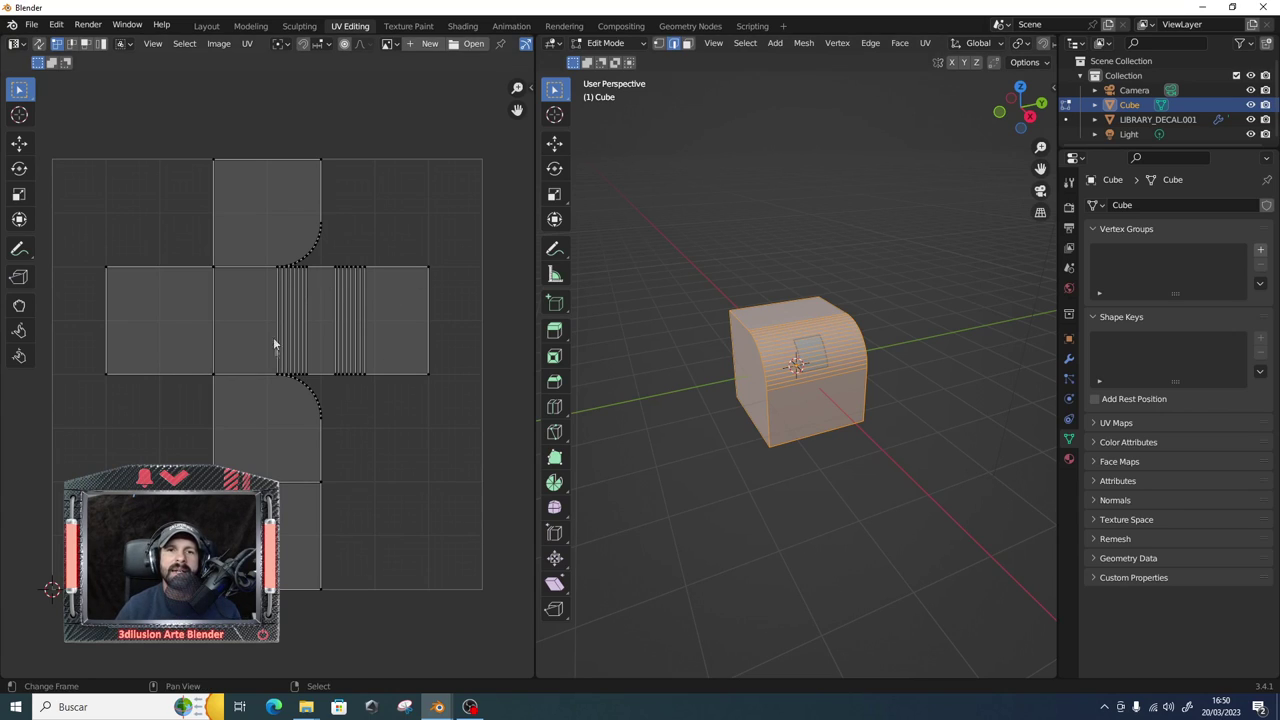
Add an Image Texture node loading color.png and connect it to the material's Base Color.
{"action": "left_click", "coordinate": [472, 44]}
{"action": "mouse_move", "coordinate": [352, 587]}
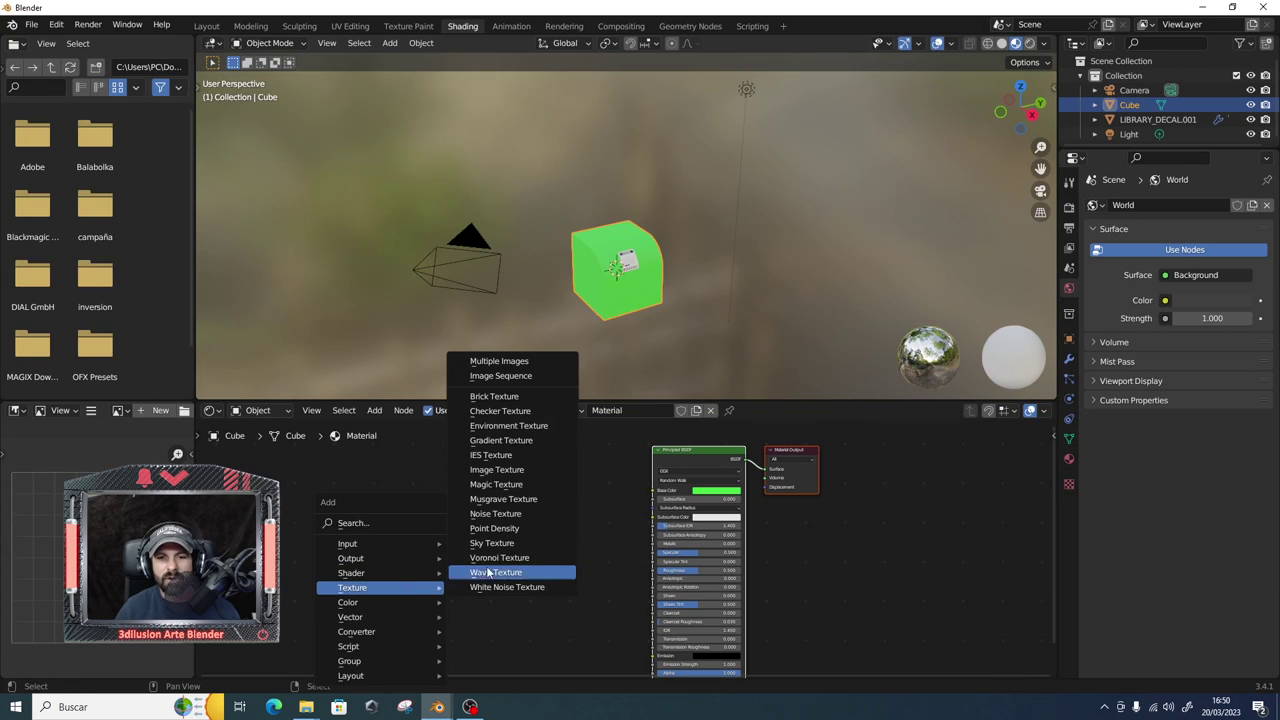
{"action": "left_click", "coordinate": [512, 470]}
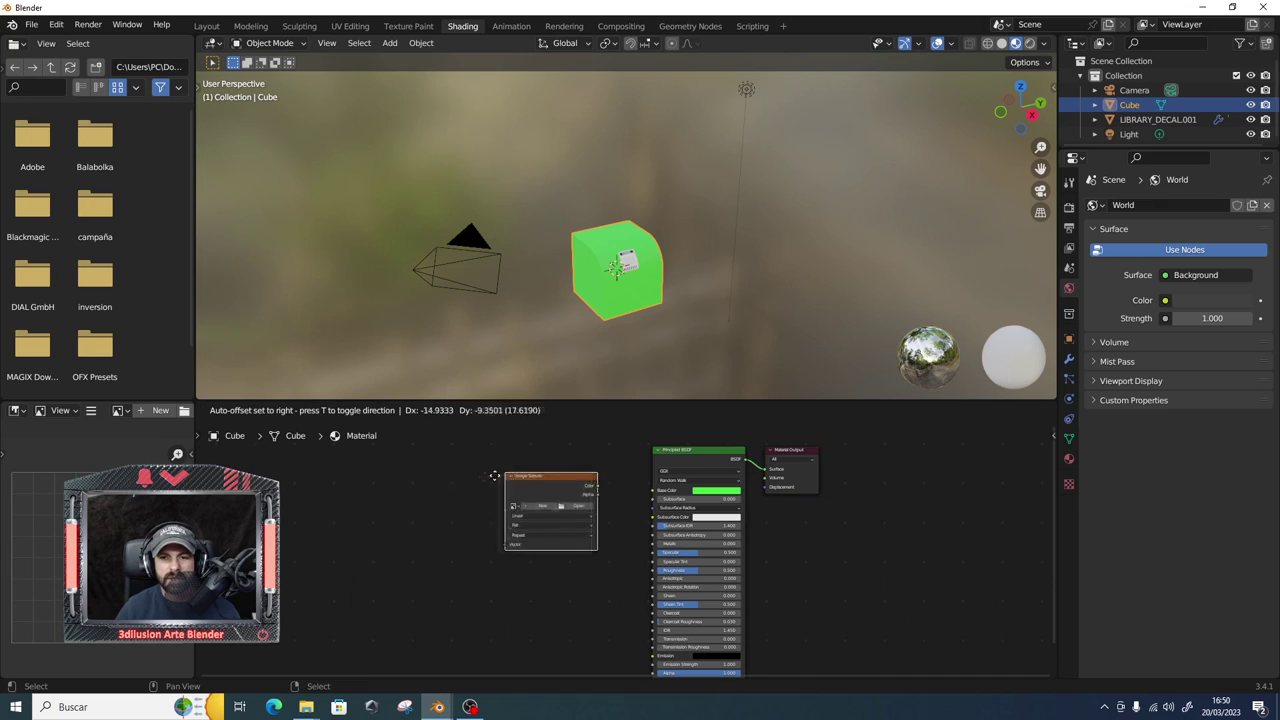
{"action": "left_click", "coordinate": [519, 490]}
{"action": "left_click_drag", "start_coordinate": [530, 491], "coordinate": [655, 490]}
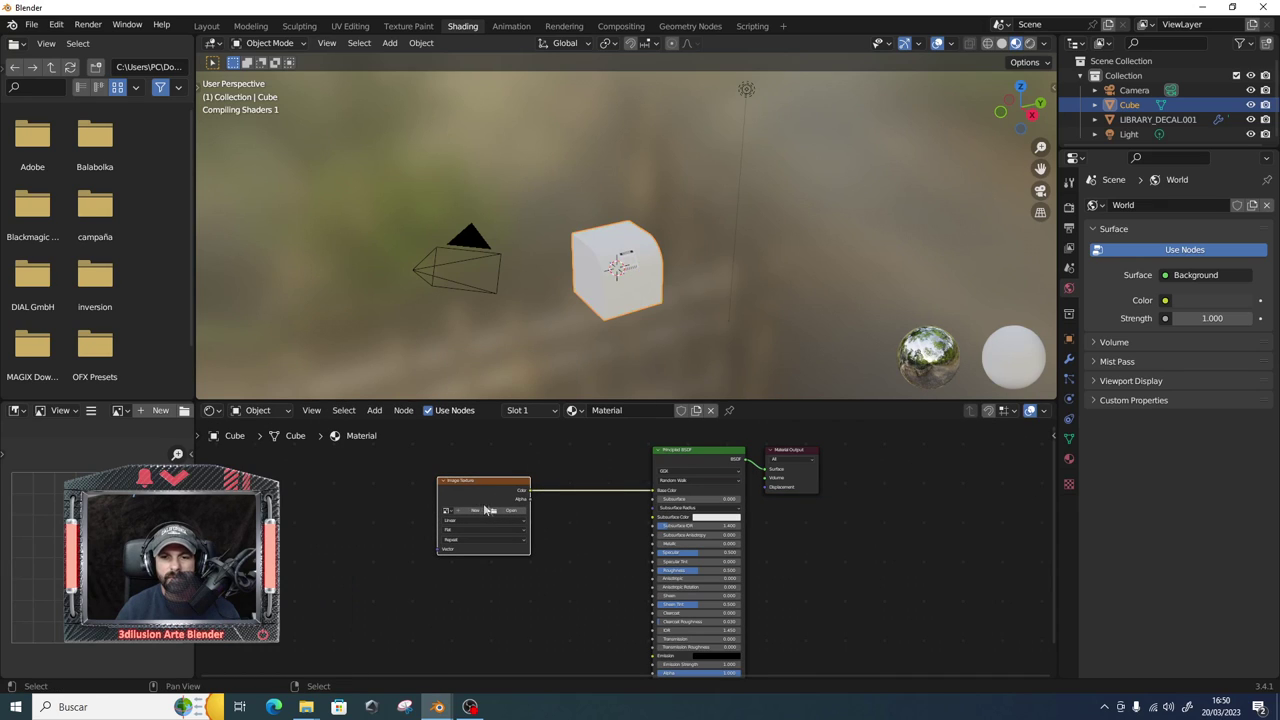
{"action": "left_click", "coordinate": [508, 510]}
{"action": "scroll", "coordinate": [357, 240], "scroll_direction": "down", "scroll_amount": 2}
{"action": "left_click", "coordinate": [320, 444]}
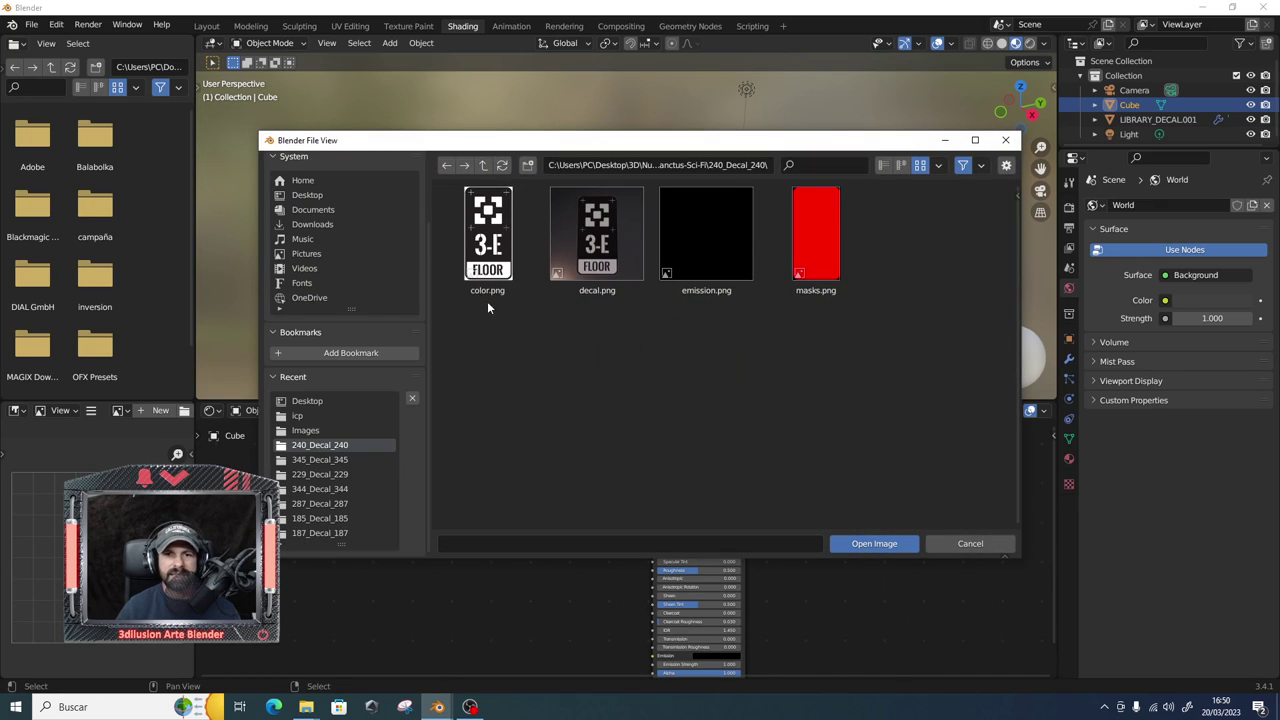
{"action": "double_click", "coordinate": [490, 258]}
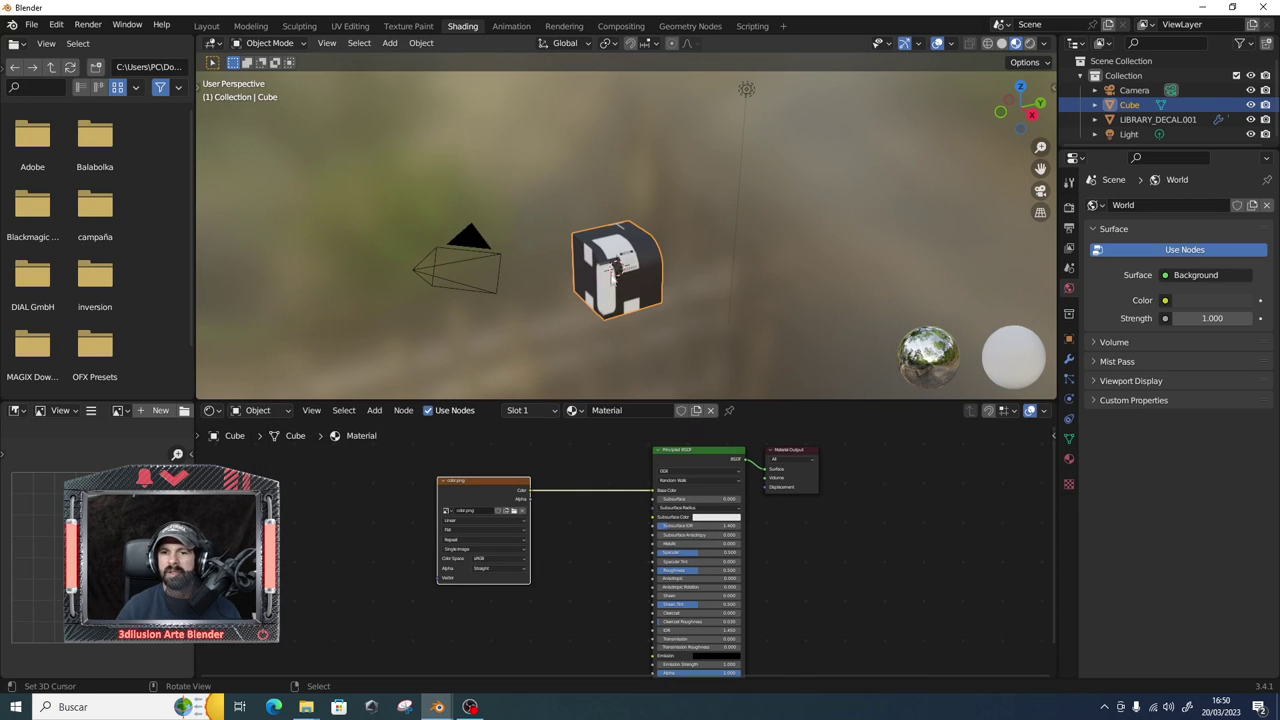
Return to UV Editing and select all of the cube's UVs.
{"action": "left_click", "coordinate": [358, 28]}
{"action": "scroll", "coordinate": [383, 357], "scroll_direction": "down", "scroll_amount": 3}
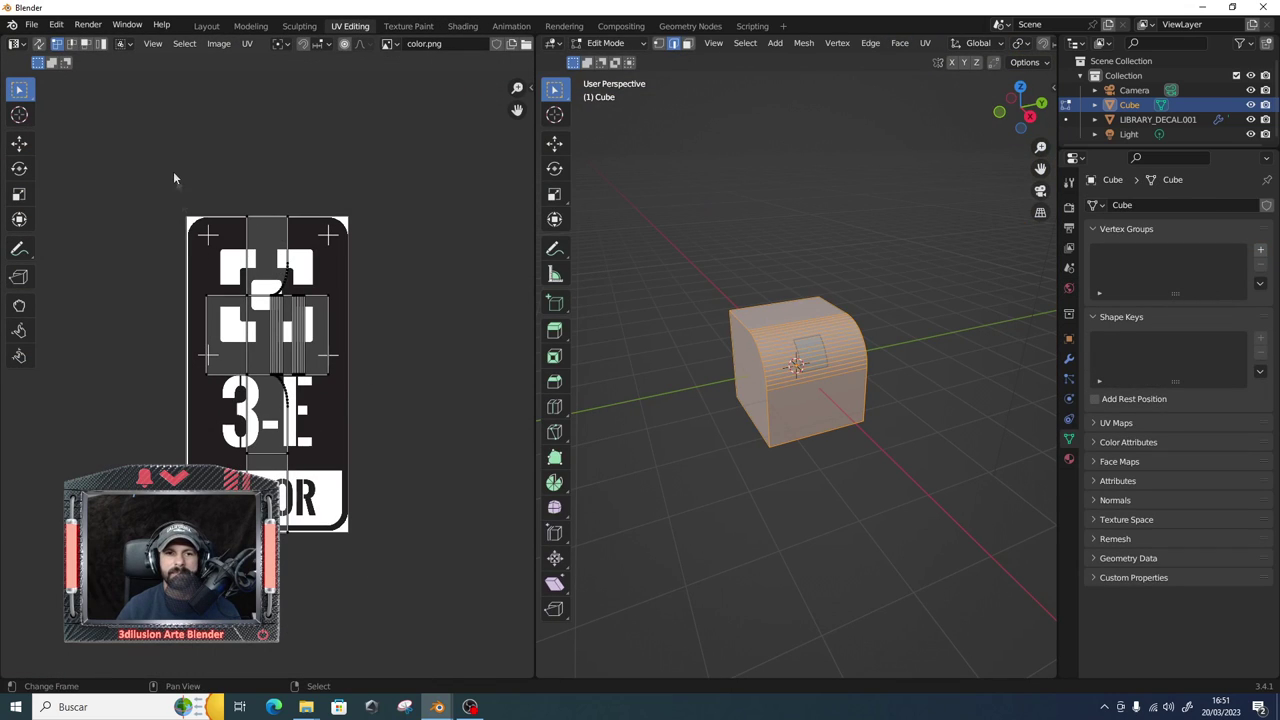
{"action": "key", "text": "a"}
{"action": "scroll", "coordinate": [818, 464], "scroll_direction": "up", "scroll_amount": 1}
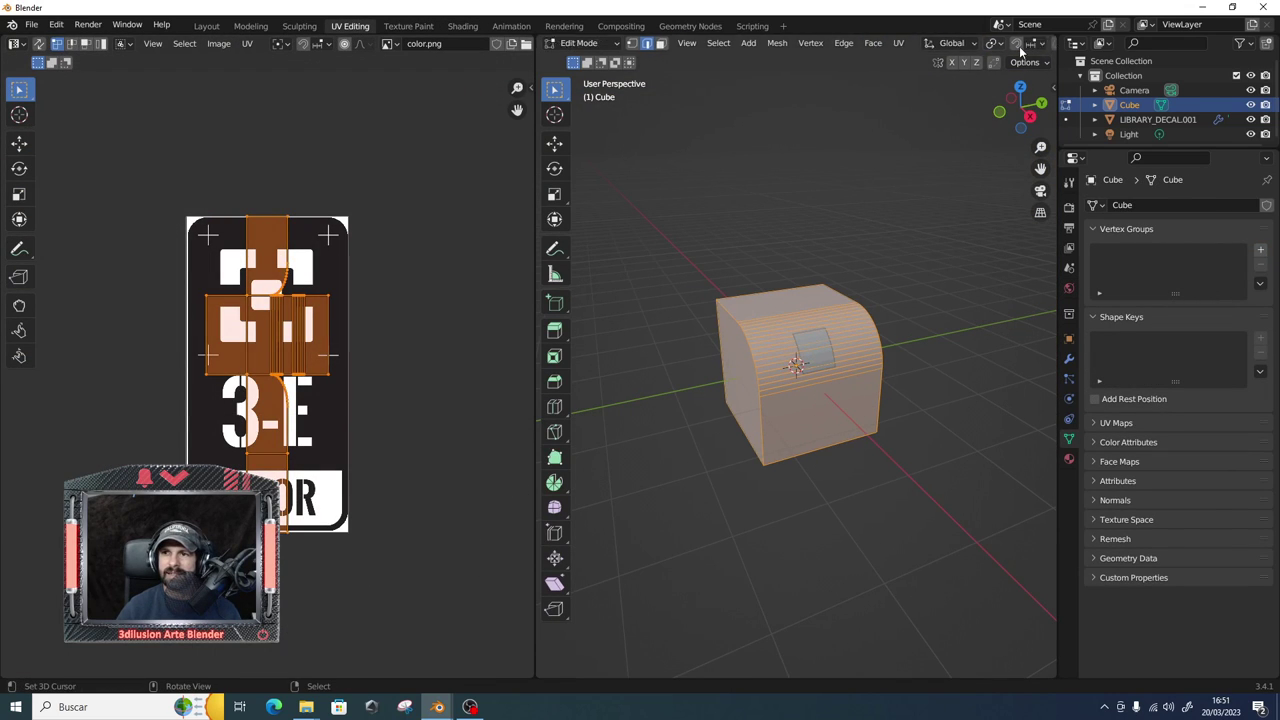
Switch to Material Preview and scale the cube's UV islands up twice.
{"action": "scroll", "coordinate": [1030, 43], "scroll_direction": "down", "scroll_amount": 5}
{"action": "left_click", "coordinate": [1016, 43]}
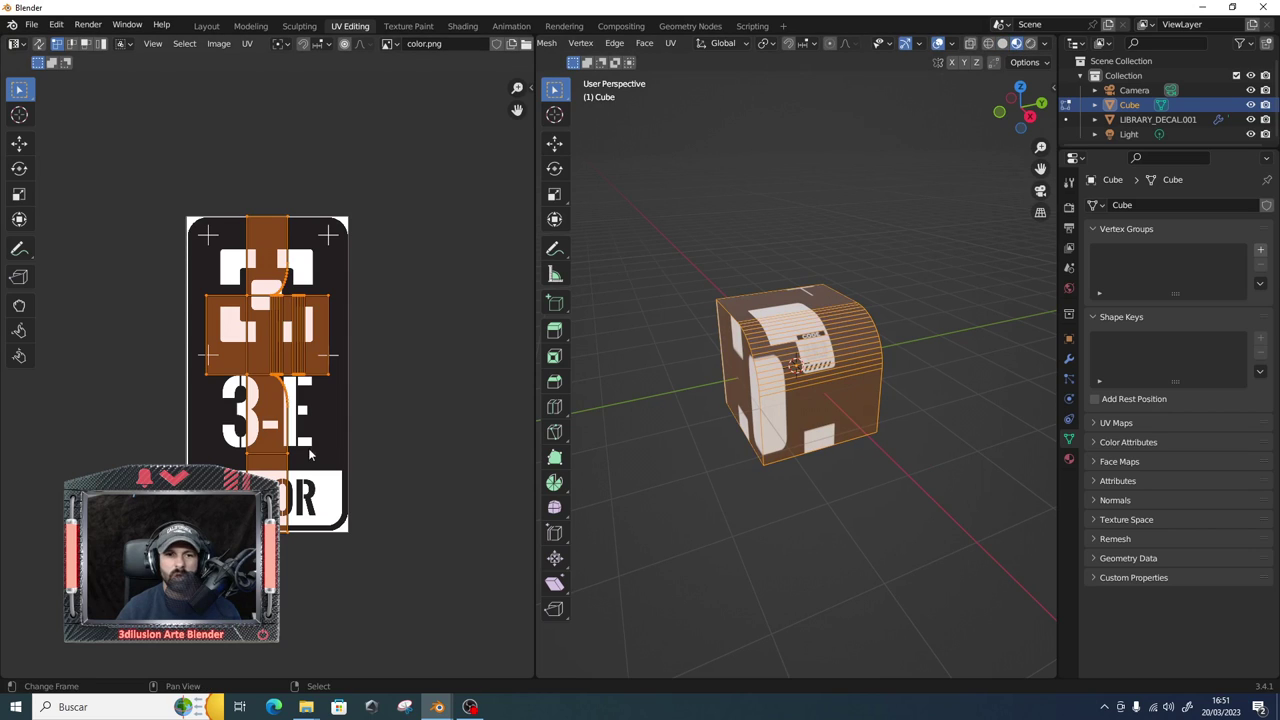
{"action": "key", "text": "s"}
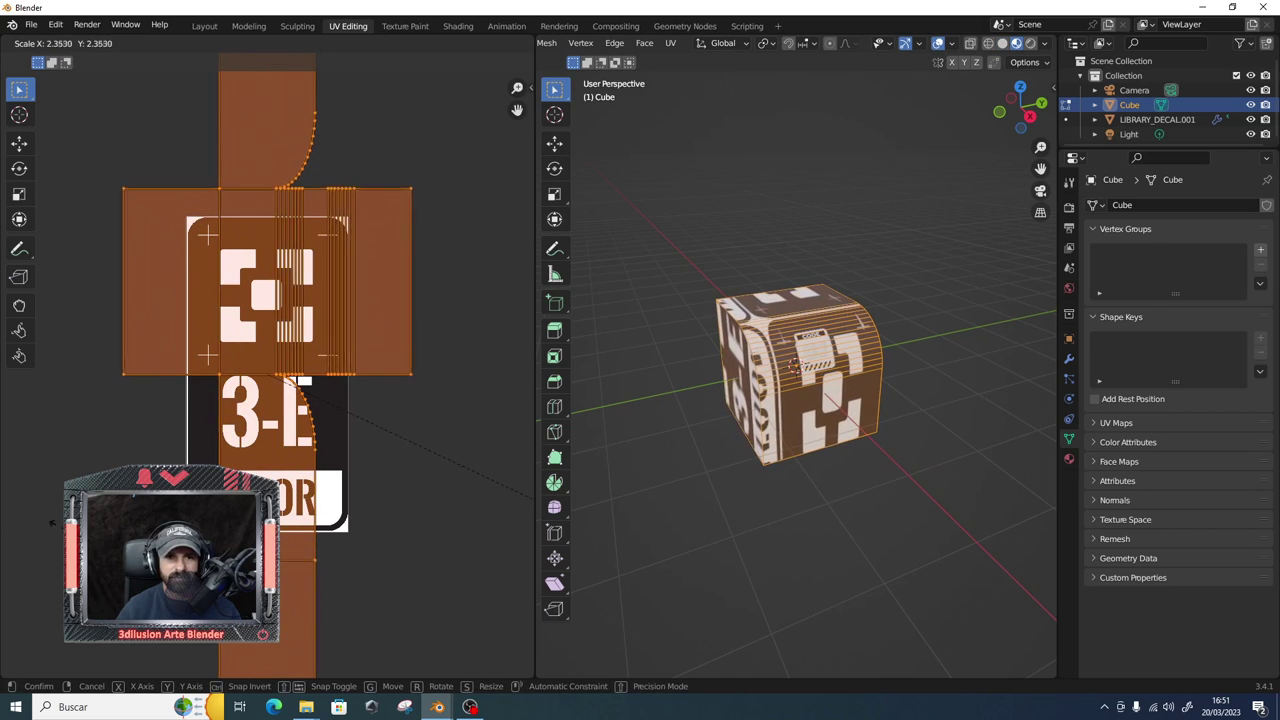
{"action": "key", "text": "Return"}
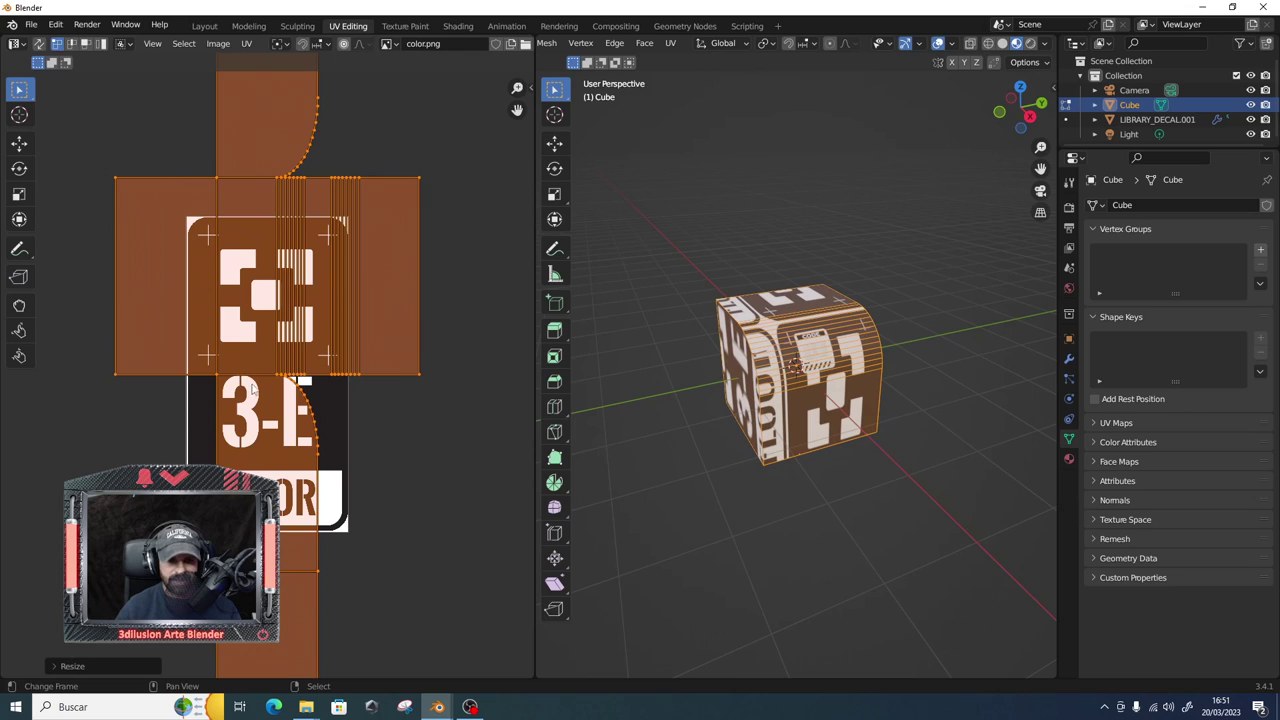
{"action": "key", "text": "s"}
{"action": "left_click", "coordinate": [316, 397]}
Move the UV islands down so the 3-E FLOOR decal lands on one face.
{"action": "scroll", "coordinate": [316, 397], "scroll_direction": "down", "scroll_amount": 2}
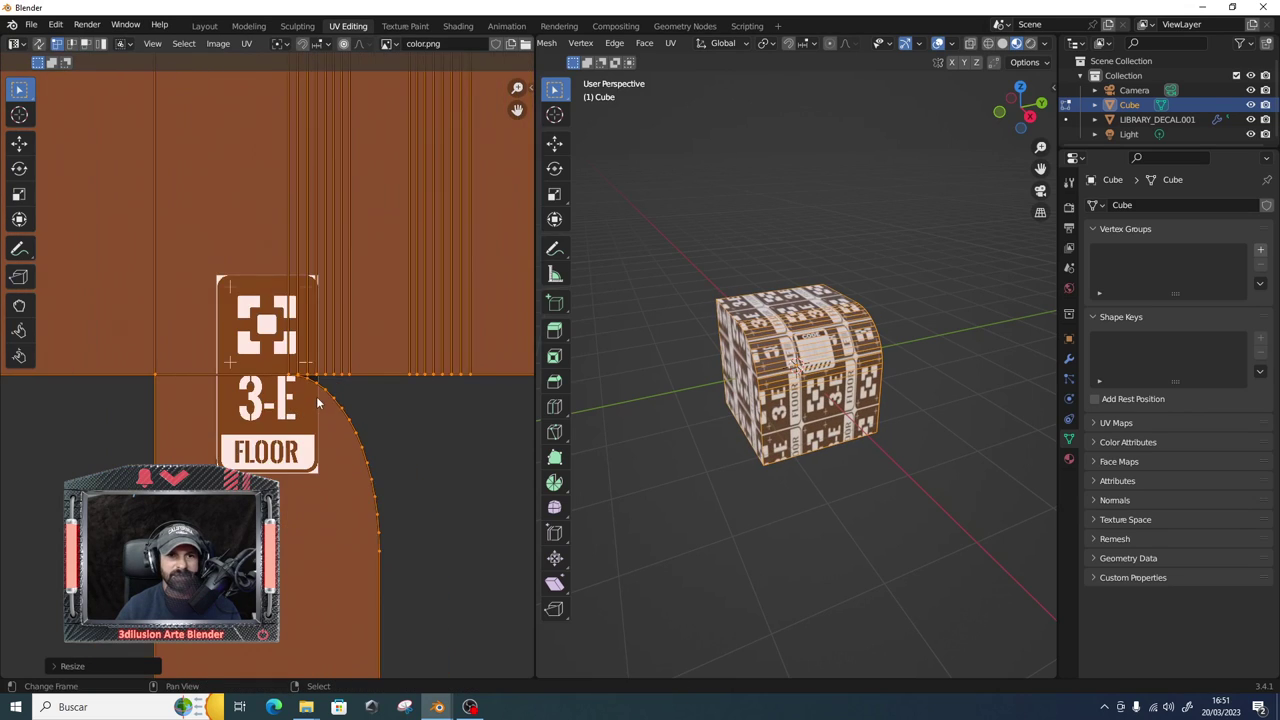
{"action": "scroll", "coordinate": [316, 400], "scroll_direction": "down", "scroll_amount": 3}
{"action": "key", "text": "g"}
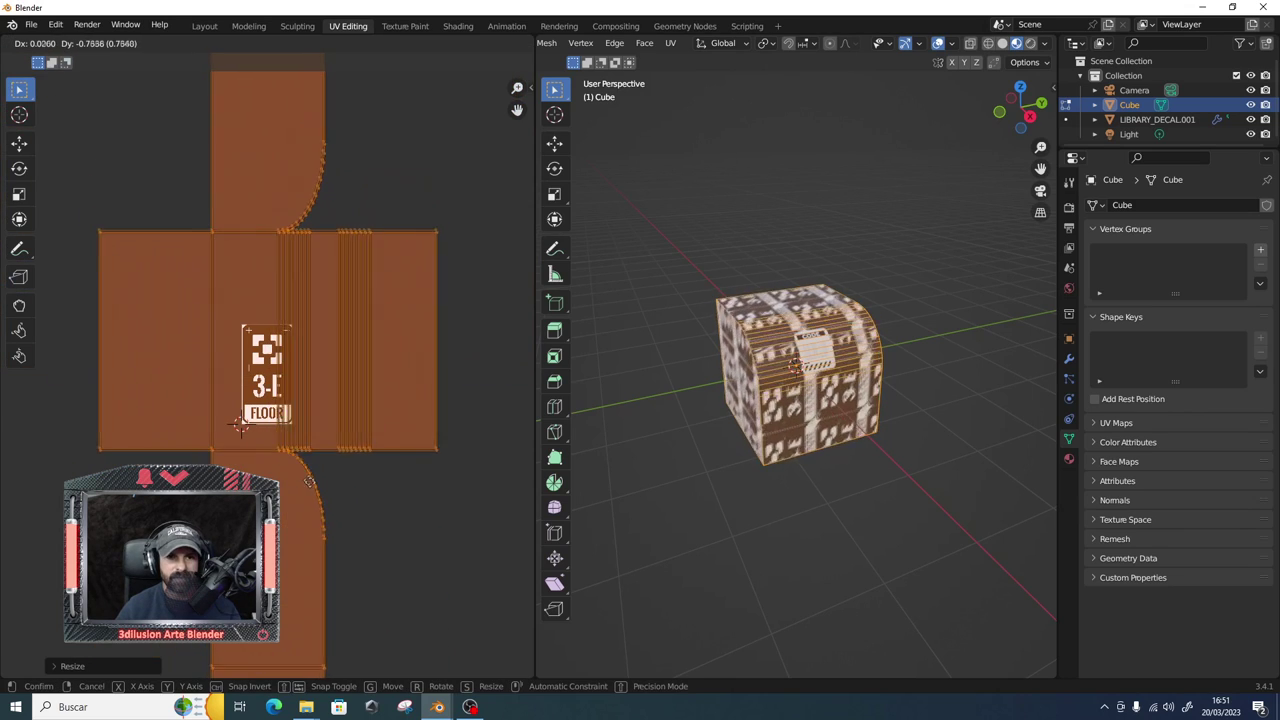
{"action": "left_click", "coordinate": [319, 496]}
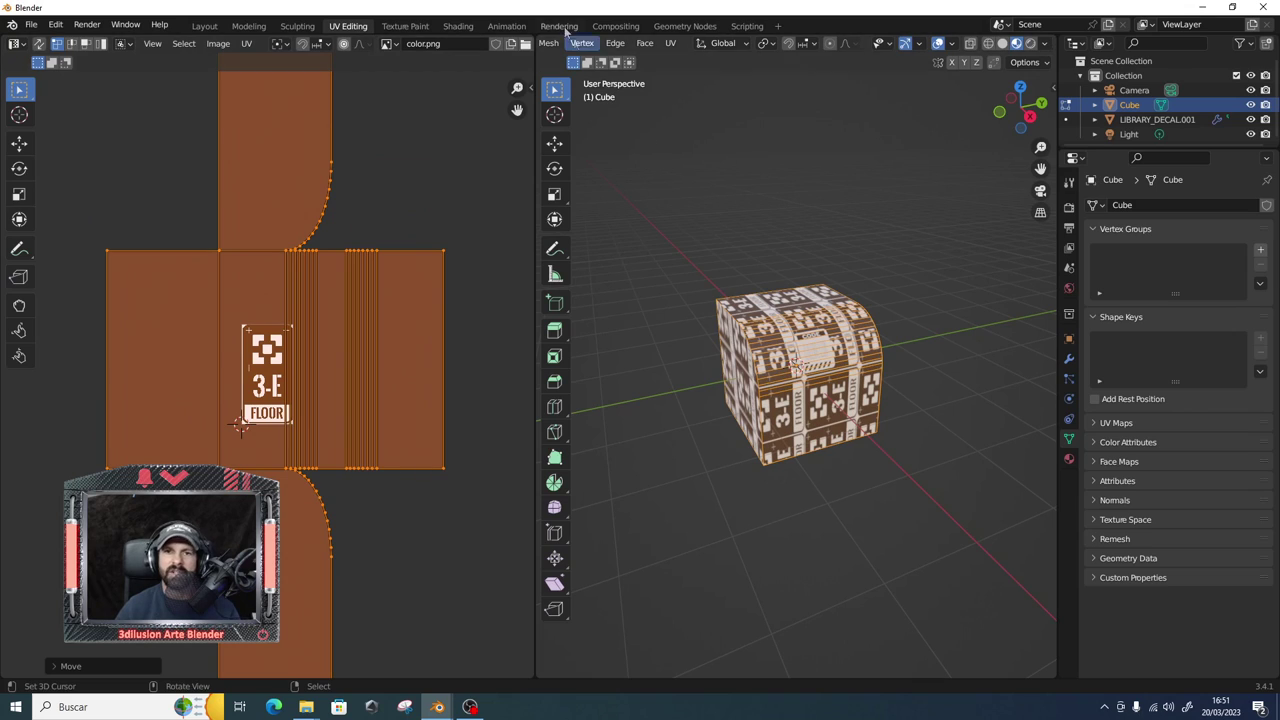
{"action": "left_click", "coordinate": [458, 26]}
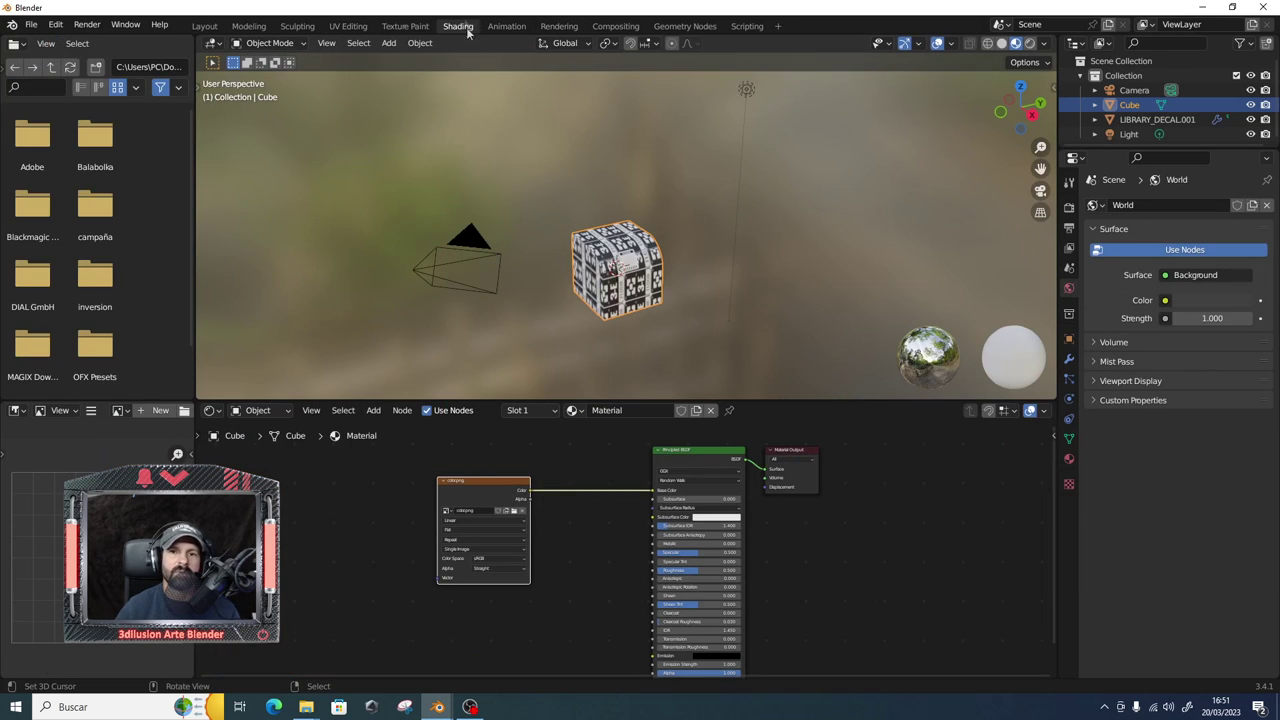
Set the color.png texture's Extension from Repeat to Clip so only one decal shows.
{"action": "scroll", "coordinate": [494, 548], "scroll_direction": "up", "scroll_amount": 2}
{"action": "left_click", "coordinate": [362, 531]}
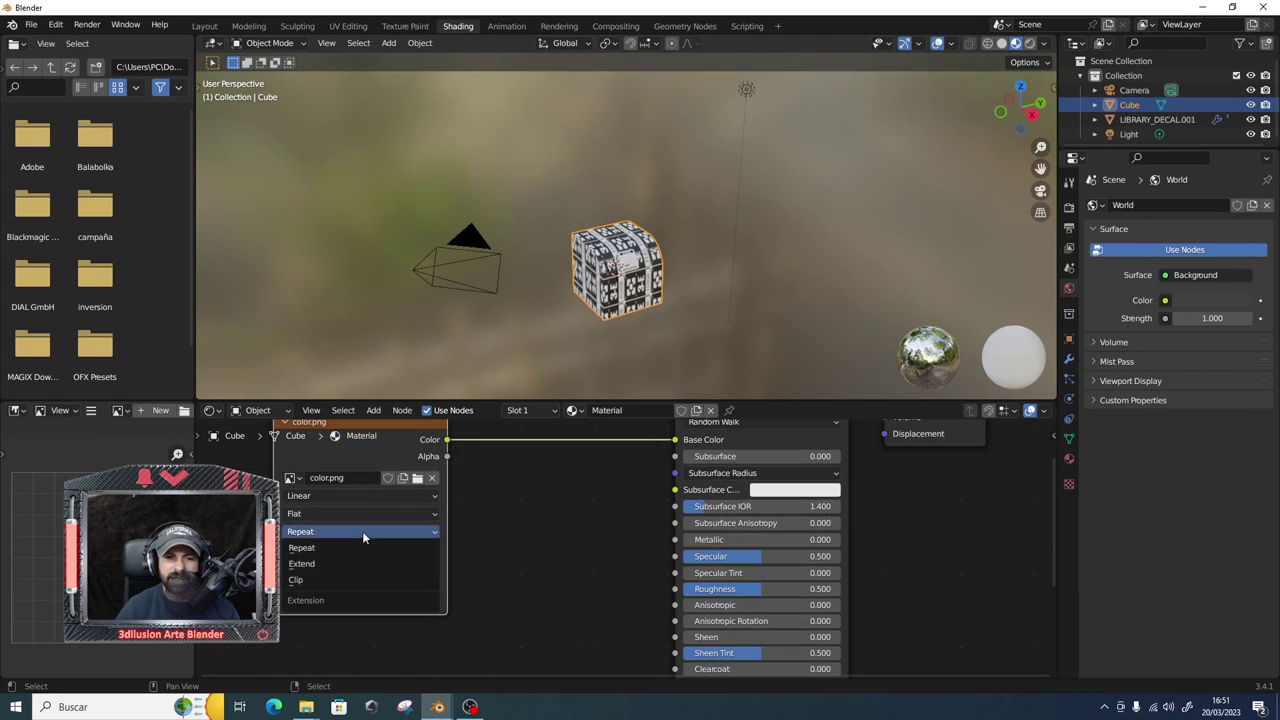
{"action": "left_click", "coordinate": [400, 580]}
{"action": "scroll", "coordinate": [631, 344], "scroll_direction": "up", "scroll_amount": 2}
{"action": "scroll", "coordinate": [631, 344], "scroll_direction": "up", "scroll_amount": 2}
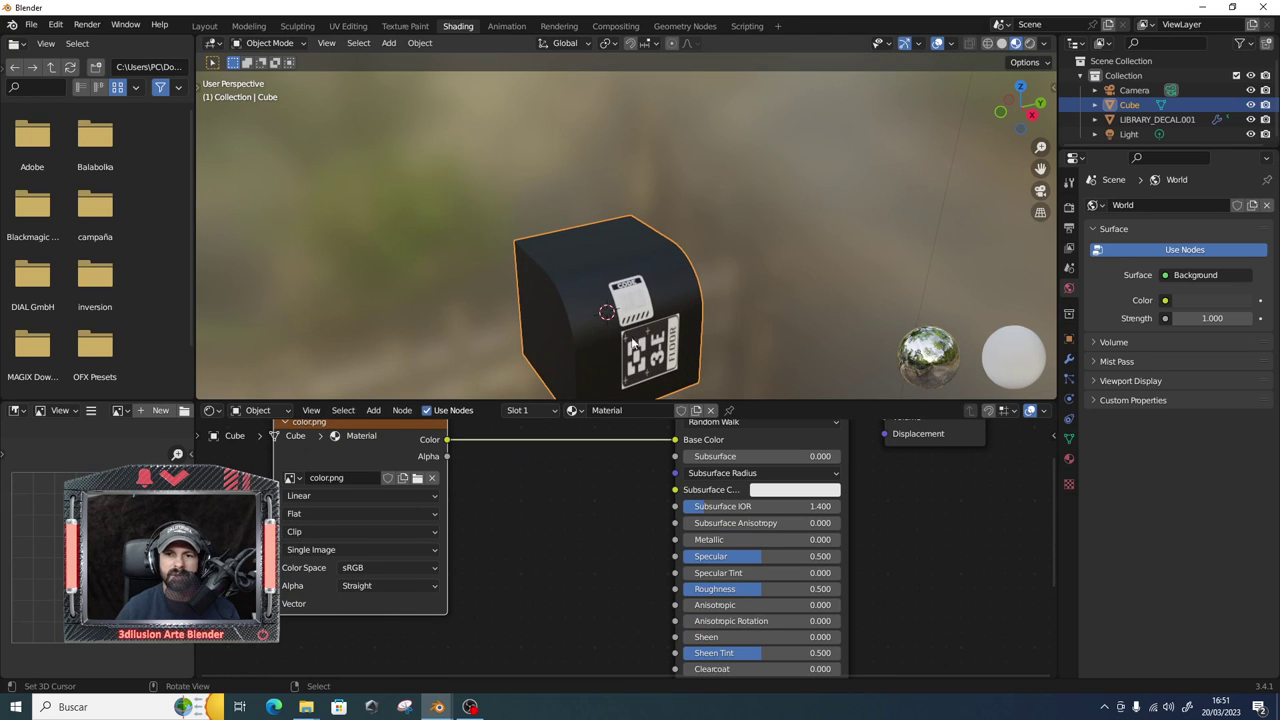
{"action": "middle_click_drag", "start_coordinate": [665, 346], "coordinate": [617, 343]}
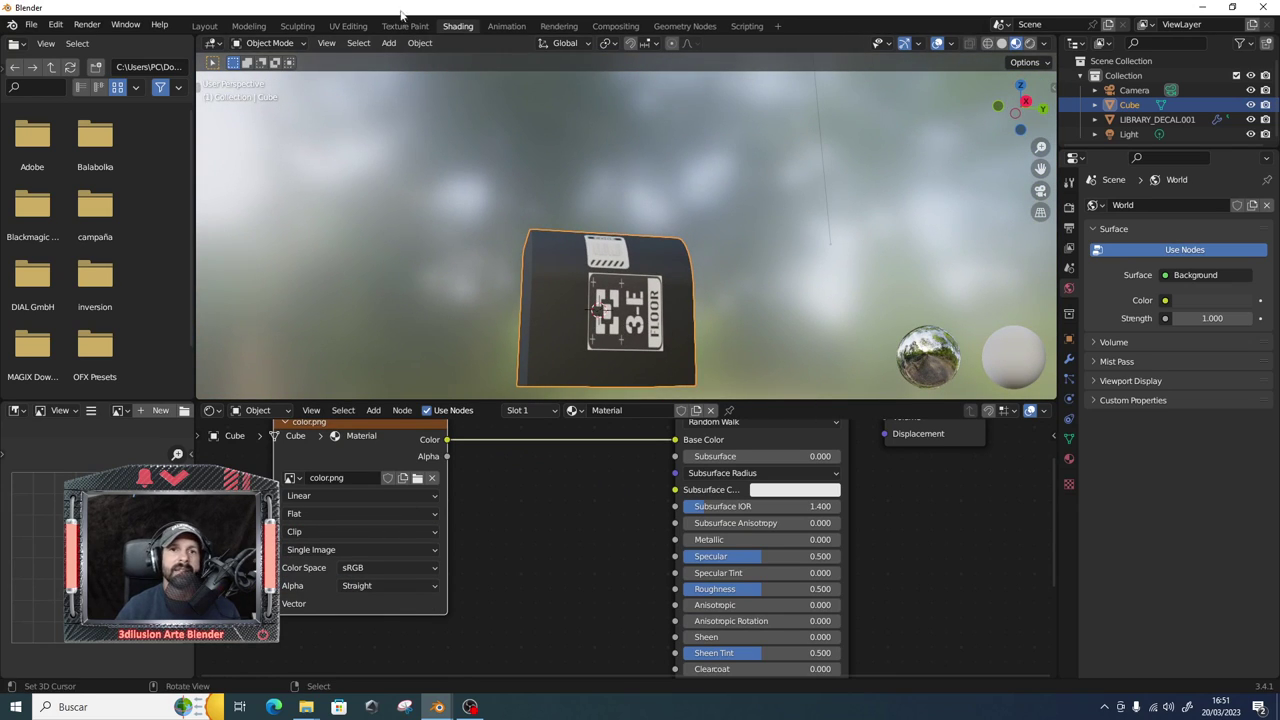
{"action": "left_click", "coordinate": [350, 26]}
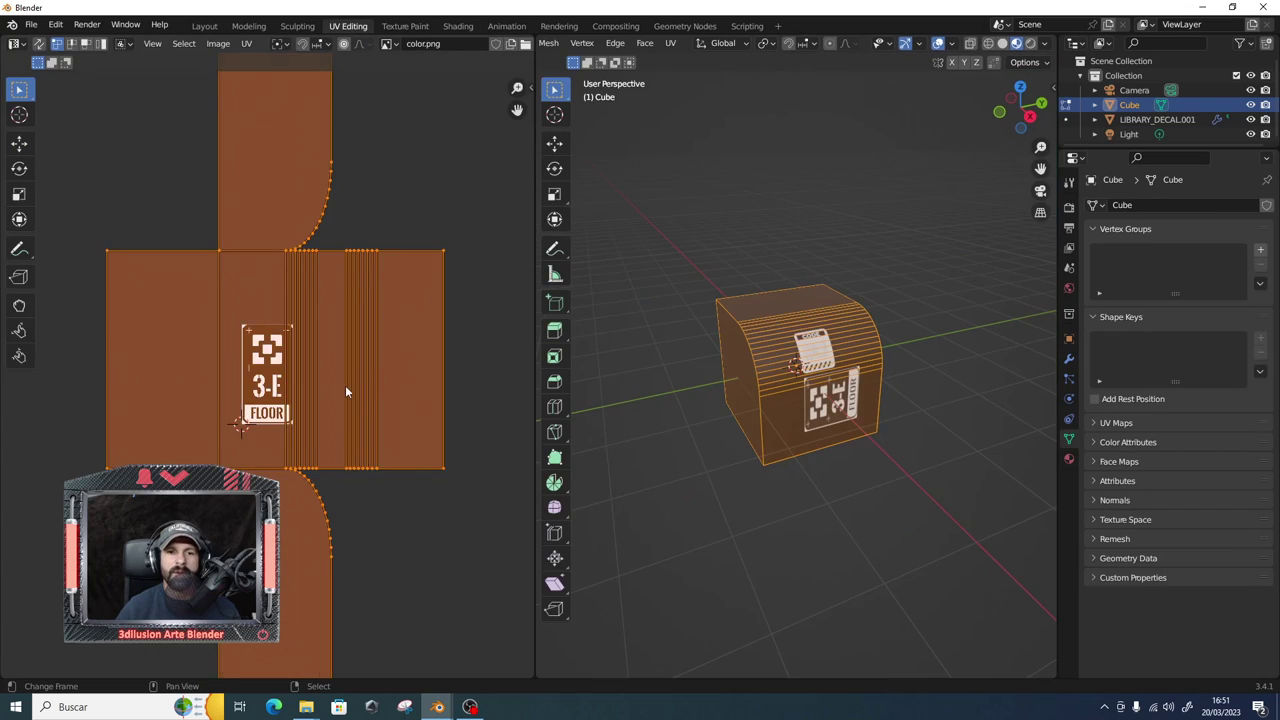
Scale the UV islands wider along X, then rotate them slightly to tilt the decal.
{"action": "scroll", "coordinate": [345, 391], "scroll_direction": "down", "scroll_amount": 1}
{"action": "key", "text": "s"}
{"action": "key", "text": "x"}
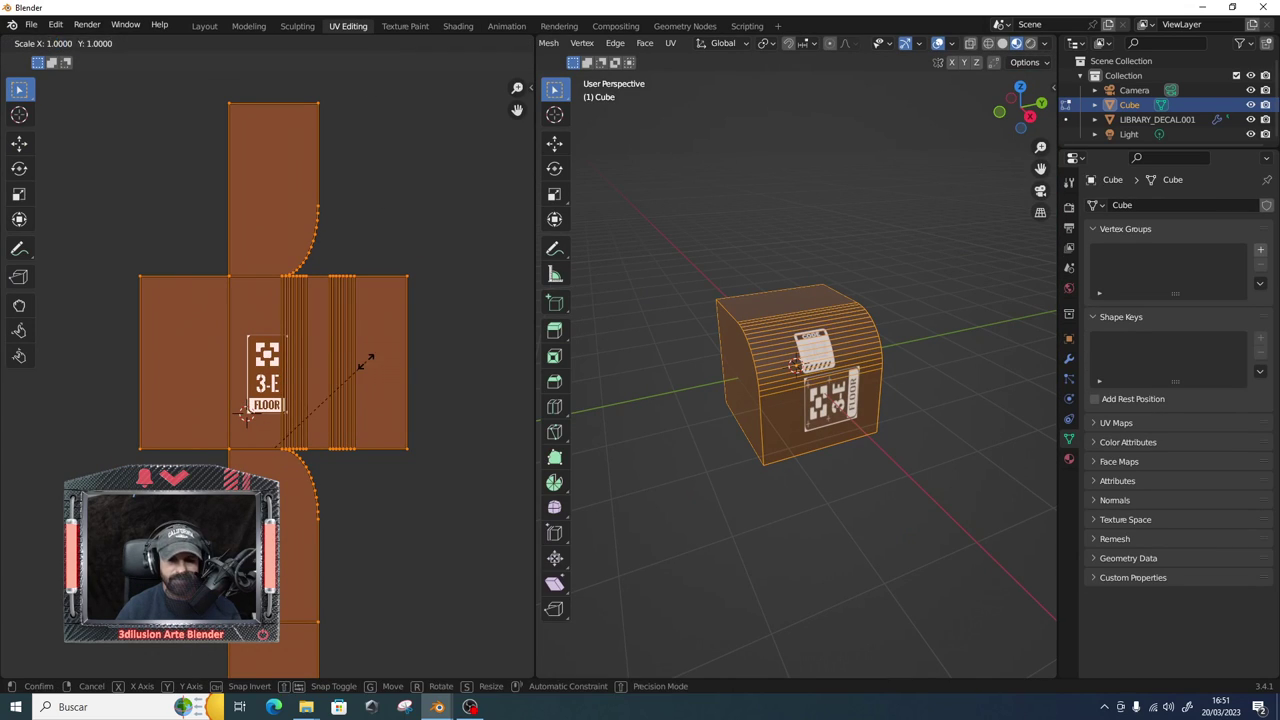
{"action": "left_click", "coordinate": [408, 346]}
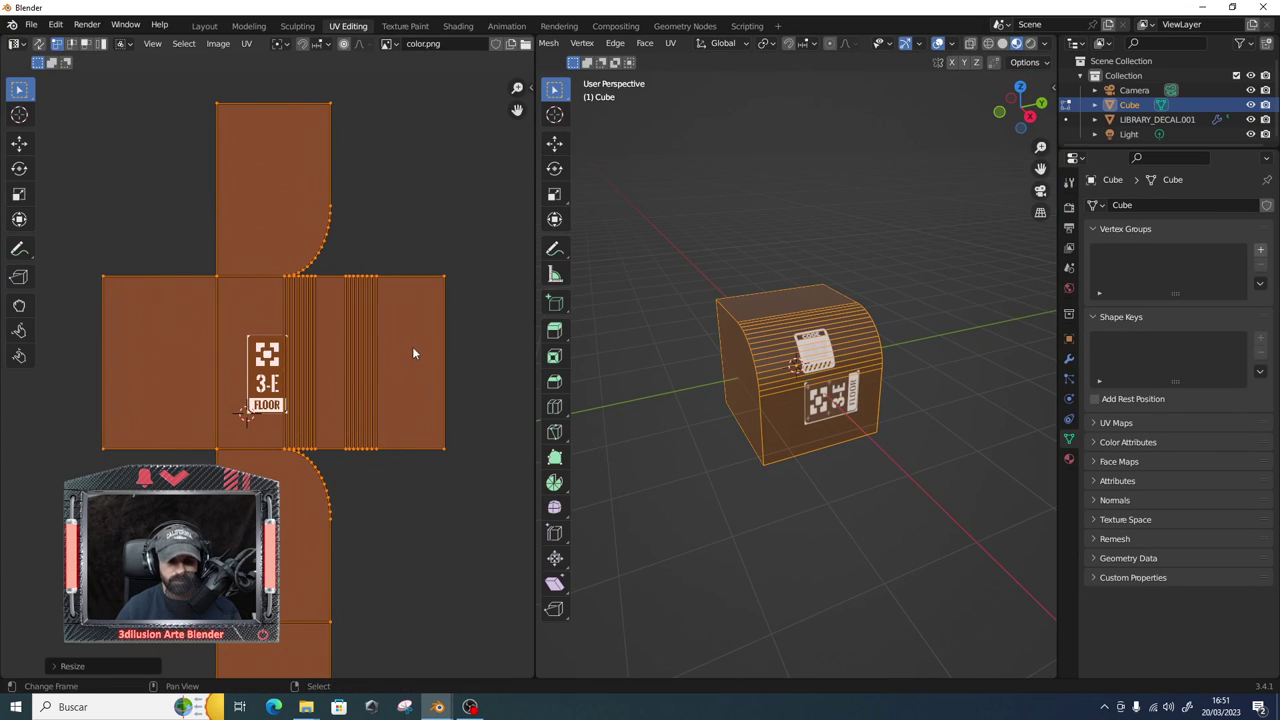
{"action": "key", "text": "r"}
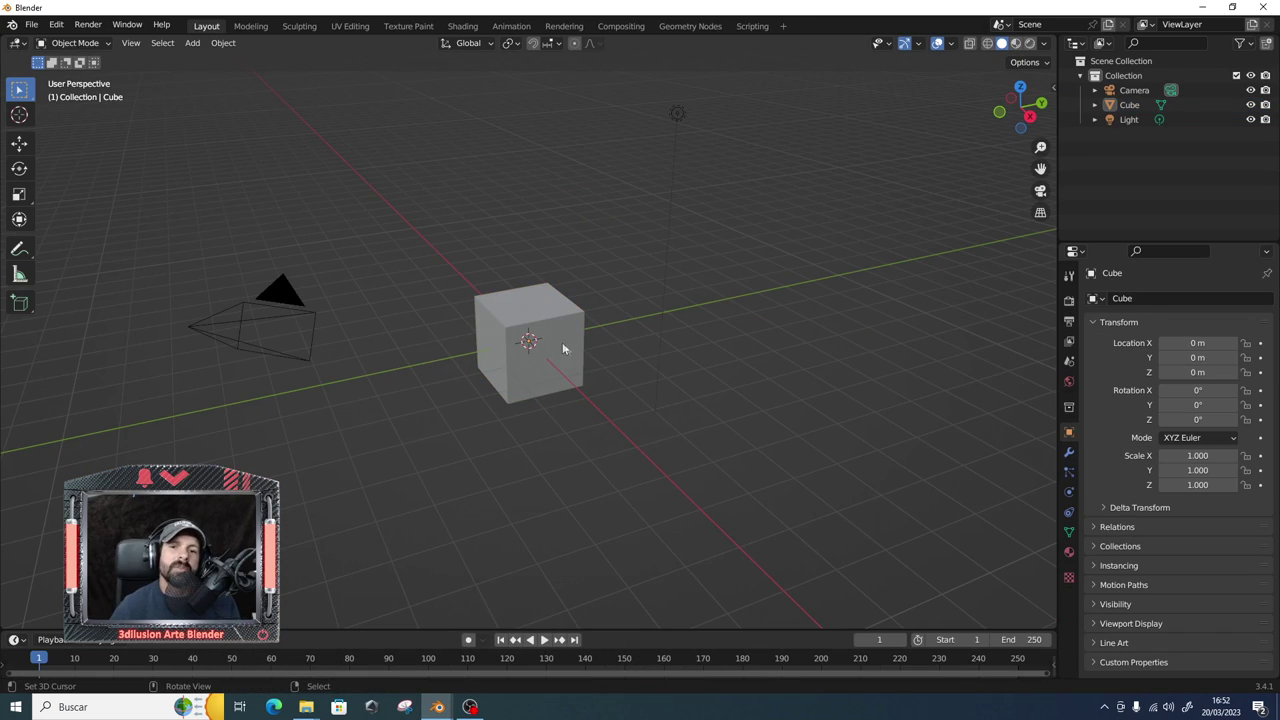
{"action": "left_click", "coordinate": [31, 24]}
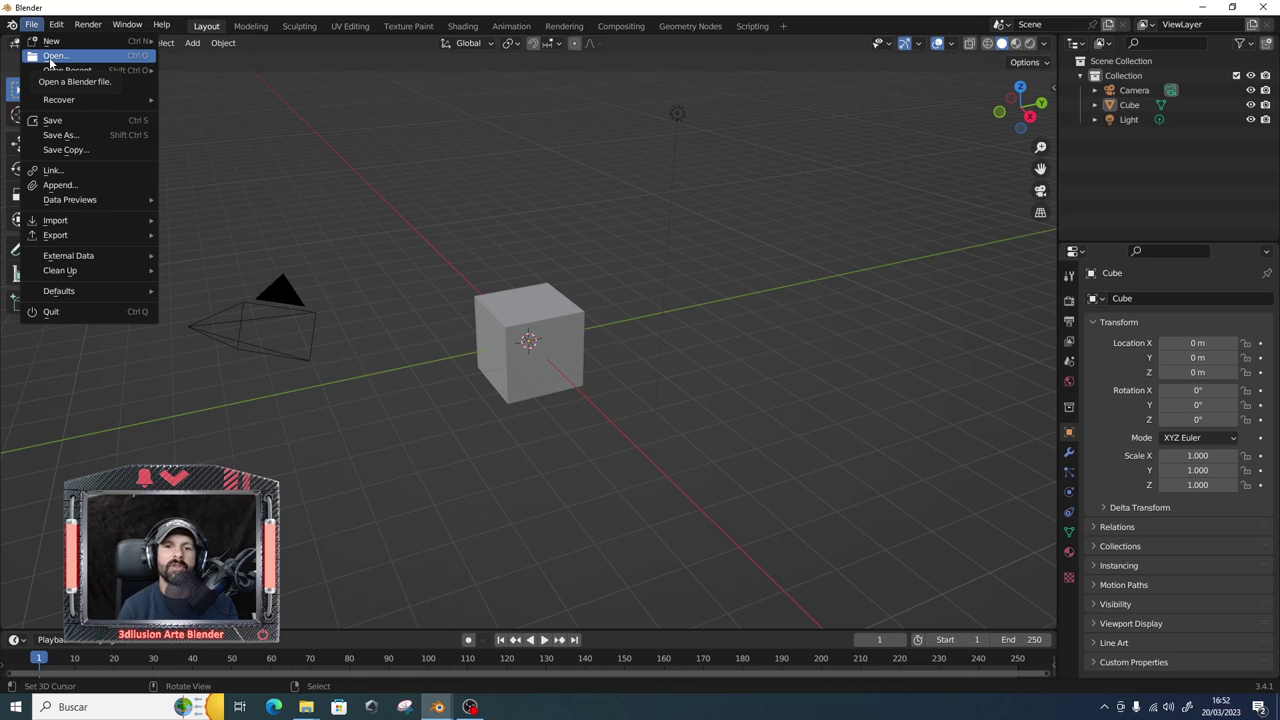
Open decal.blend from the recent 345_Decal_345 folder without saving the untitled scene.
{"action": "left_click", "coordinate": [50, 57]}
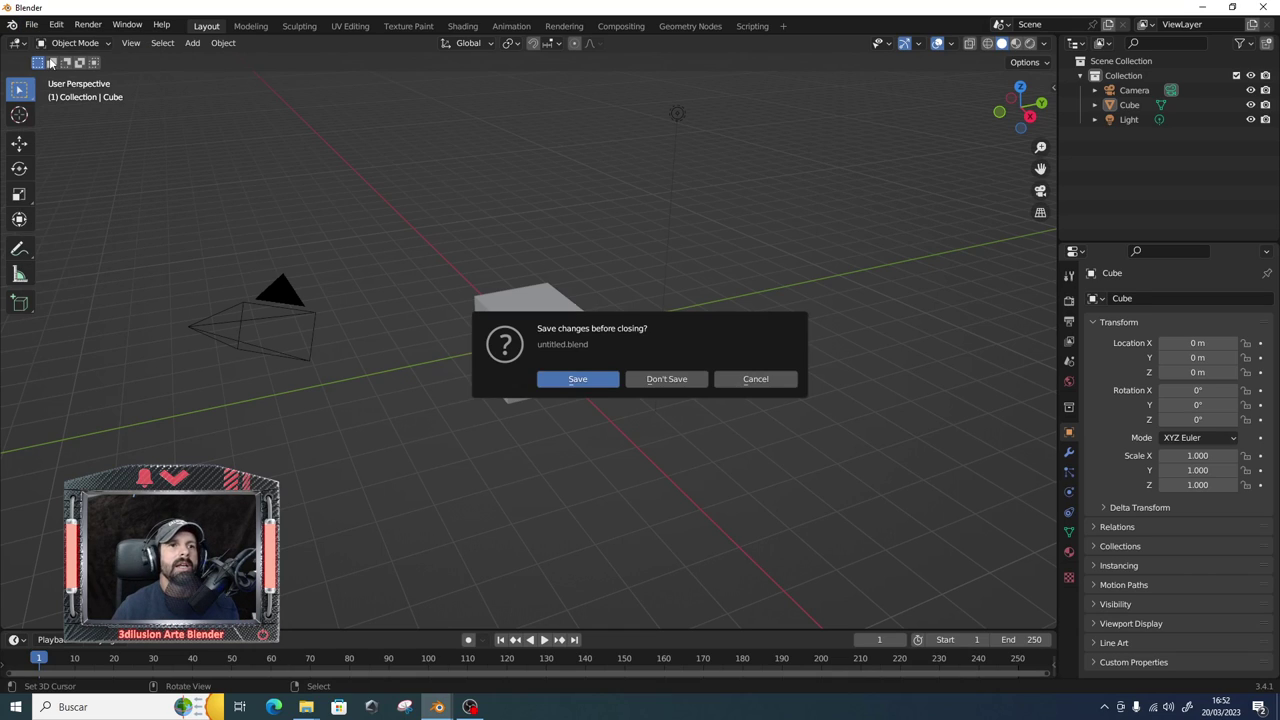
{"action": "left_click", "coordinate": [683, 385]}
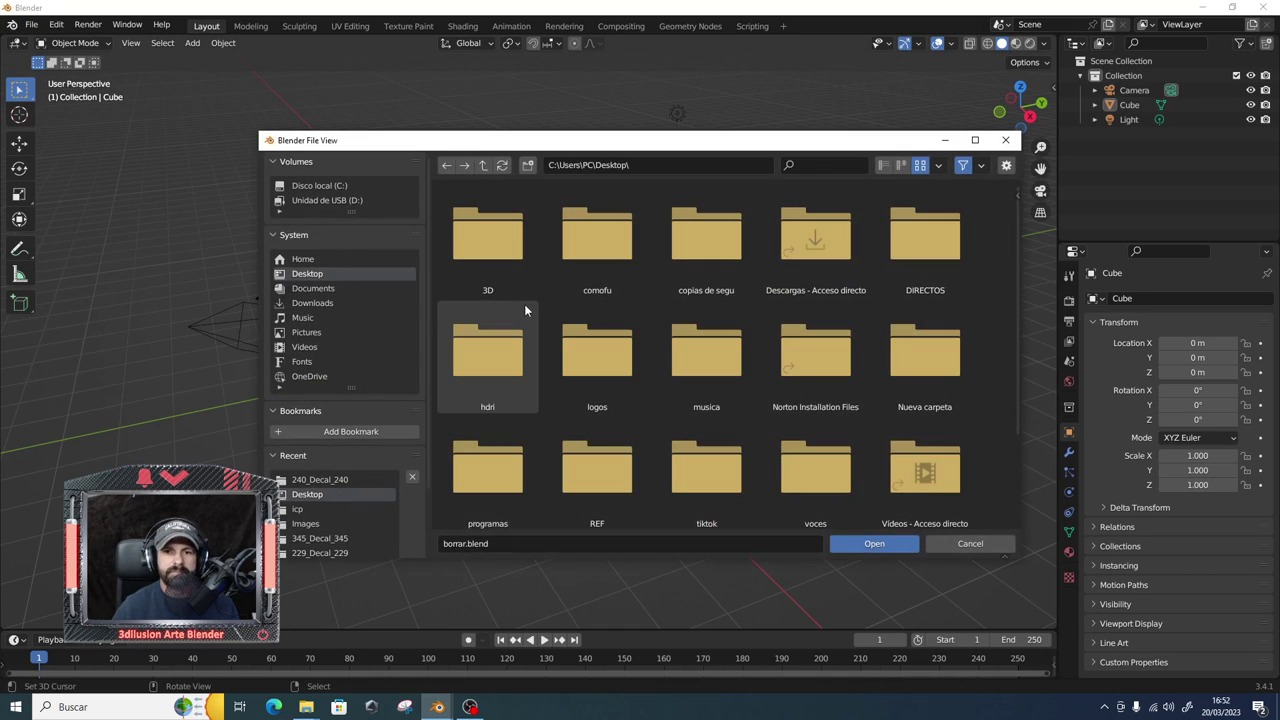
{"action": "scroll", "coordinate": [400, 411], "scroll_direction": "down", "scroll_amount": 3}
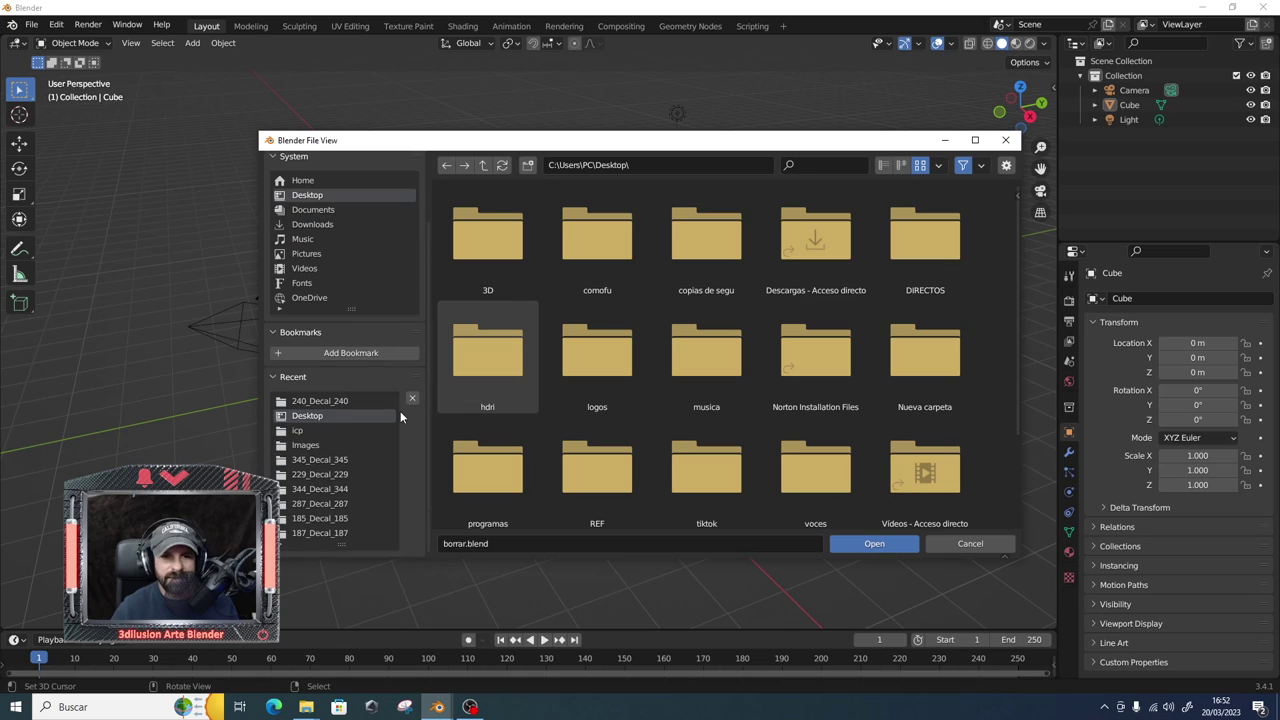
{"action": "left_click", "coordinate": [321, 461]}
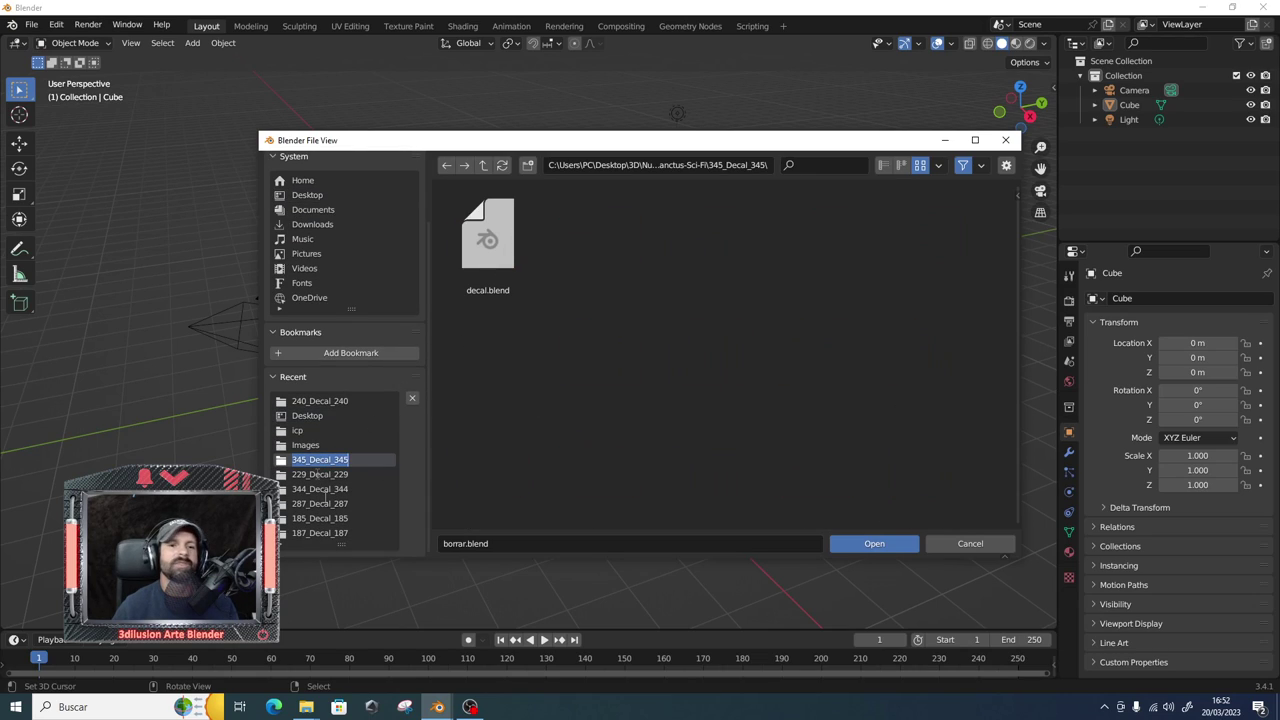
{"action": "double_click", "coordinate": [487, 238]}
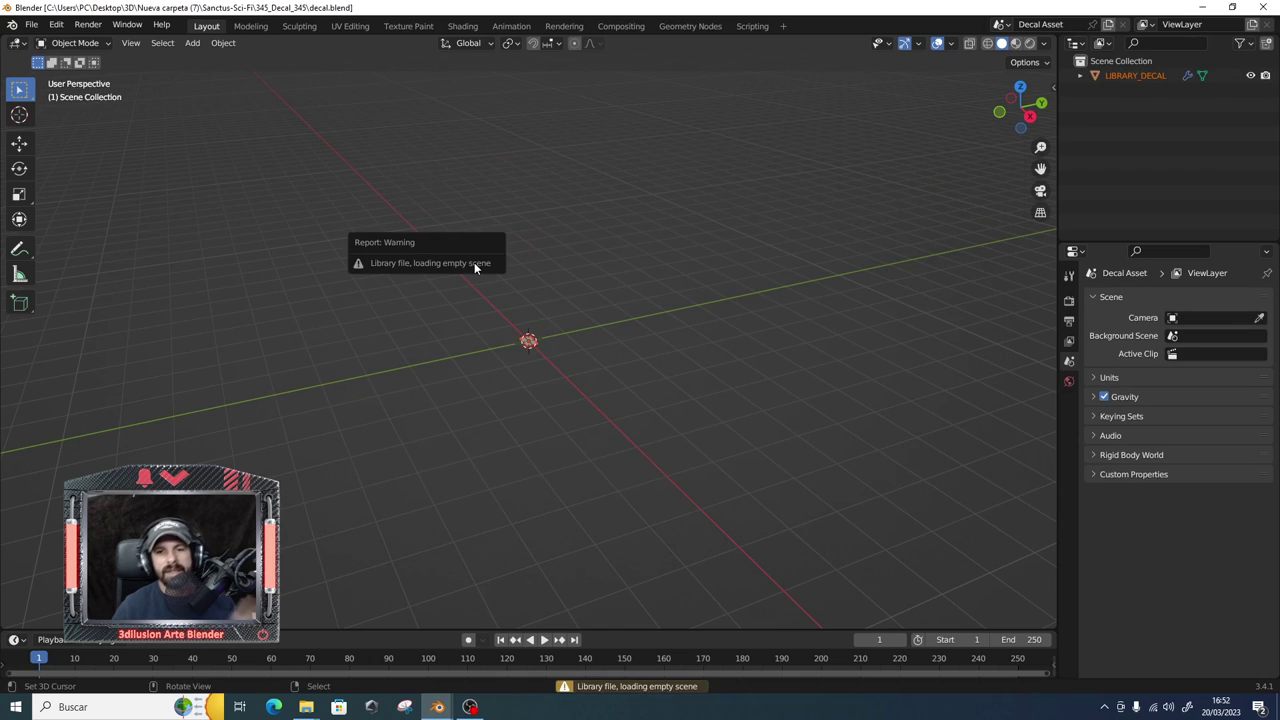
View the decal plane's NEBULA texture in Material Preview, then return to the borrar.blend window.
{"action": "scroll", "coordinate": [570, 372], "scroll_direction": "up", "scroll_amount": 2}
{"action": "scroll", "coordinate": [570, 372], "scroll_direction": "up", "scroll_amount": 3}
{"action": "middle_click_drag", "start_coordinate": [570, 372], "coordinate": [751, 267]}
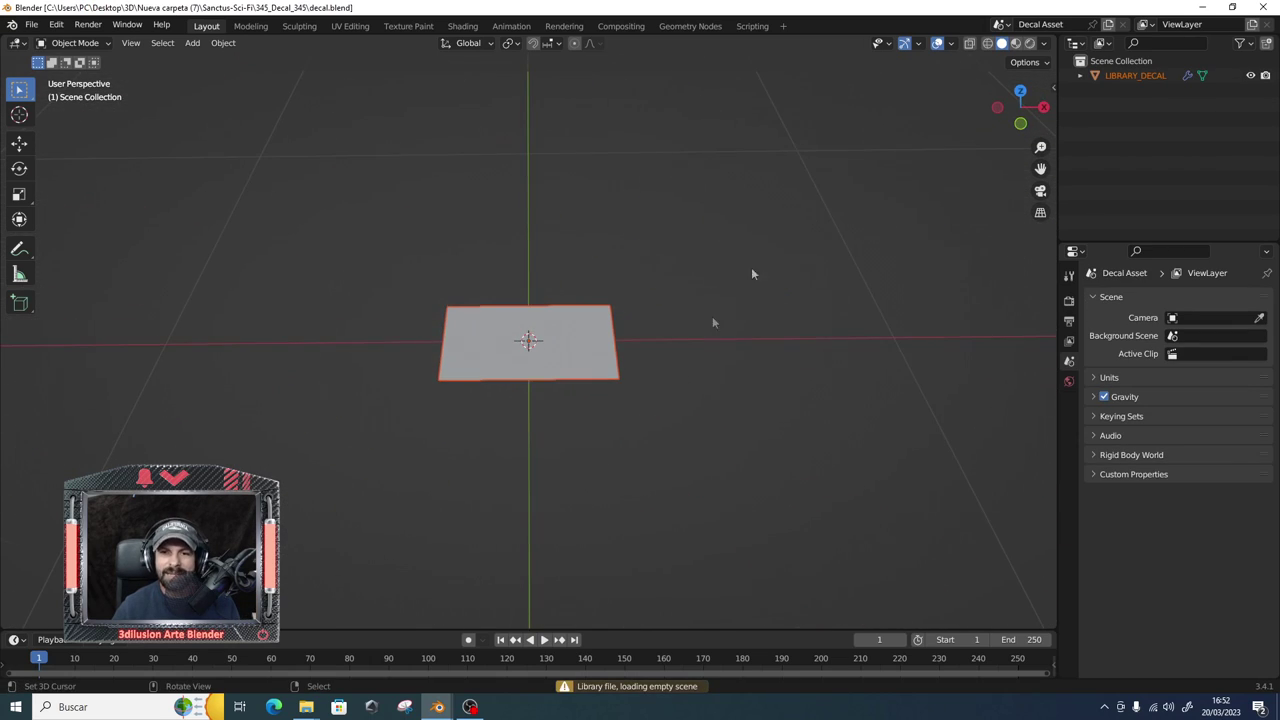
{"action": "left_click", "coordinate": [1015, 43]}
{"action": "scroll", "coordinate": [650, 377], "scroll_direction": "up", "scroll_amount": 2}
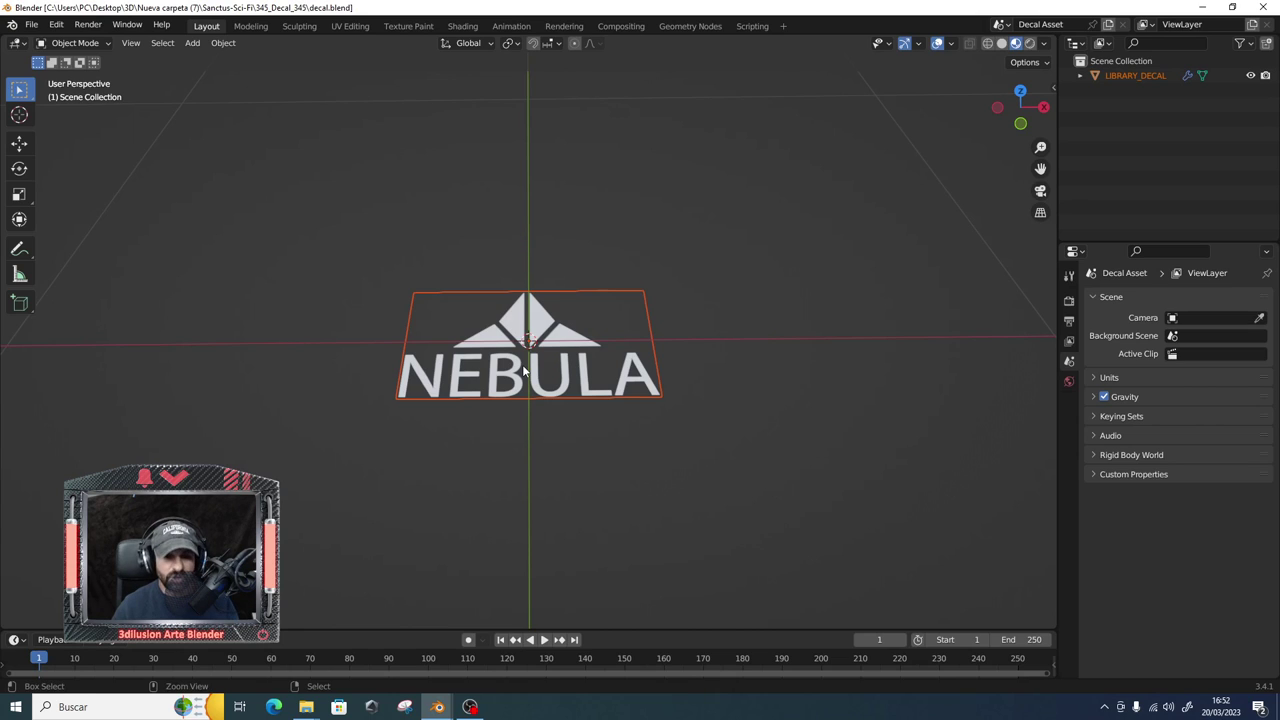
{"action": "mouse_move", "coordinate": [437, 707]}
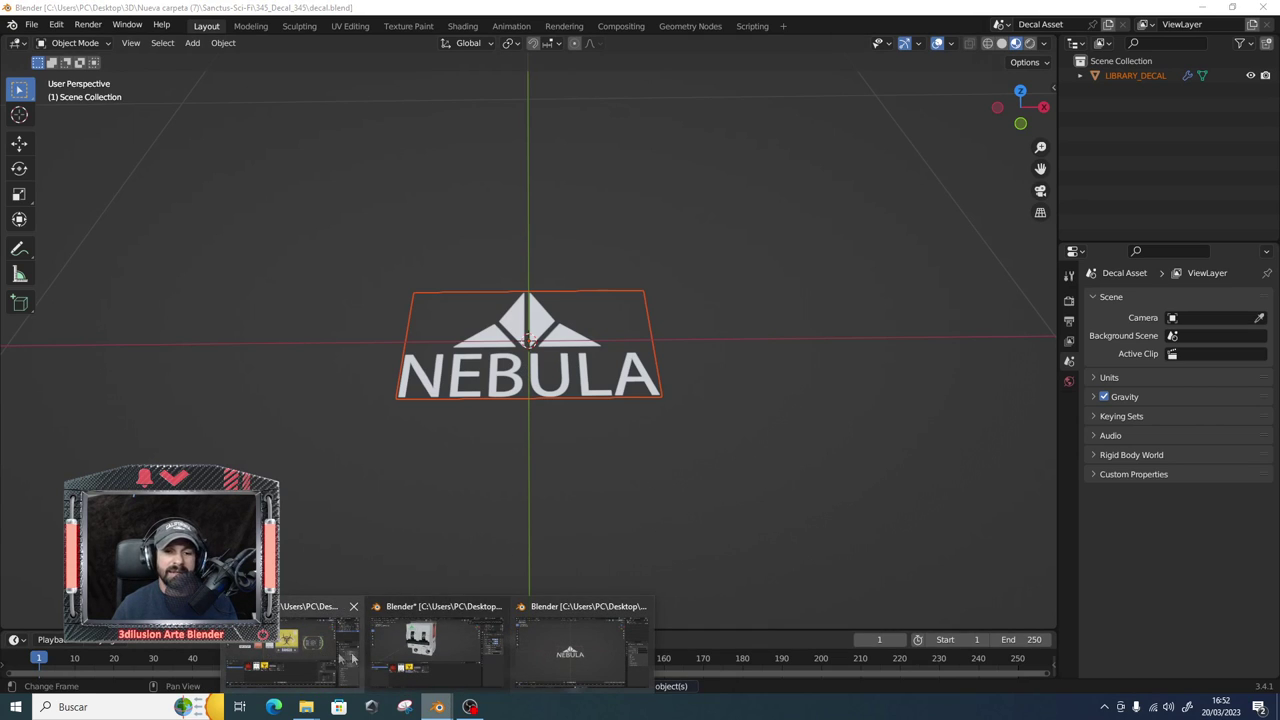
{"action": "left_click", "coordinate": [424, 650]}
{"action": "scroll", "coordinate": [621, 318], "scroll_direction": "up", "scroll_amount": 2}
Paste the copied NEBULA decal into the breaker scene and slide it along X.
{"action": "scroll", "coordinate": [617, 319], "scroll_direction": "down", "scroll_amount": 7}
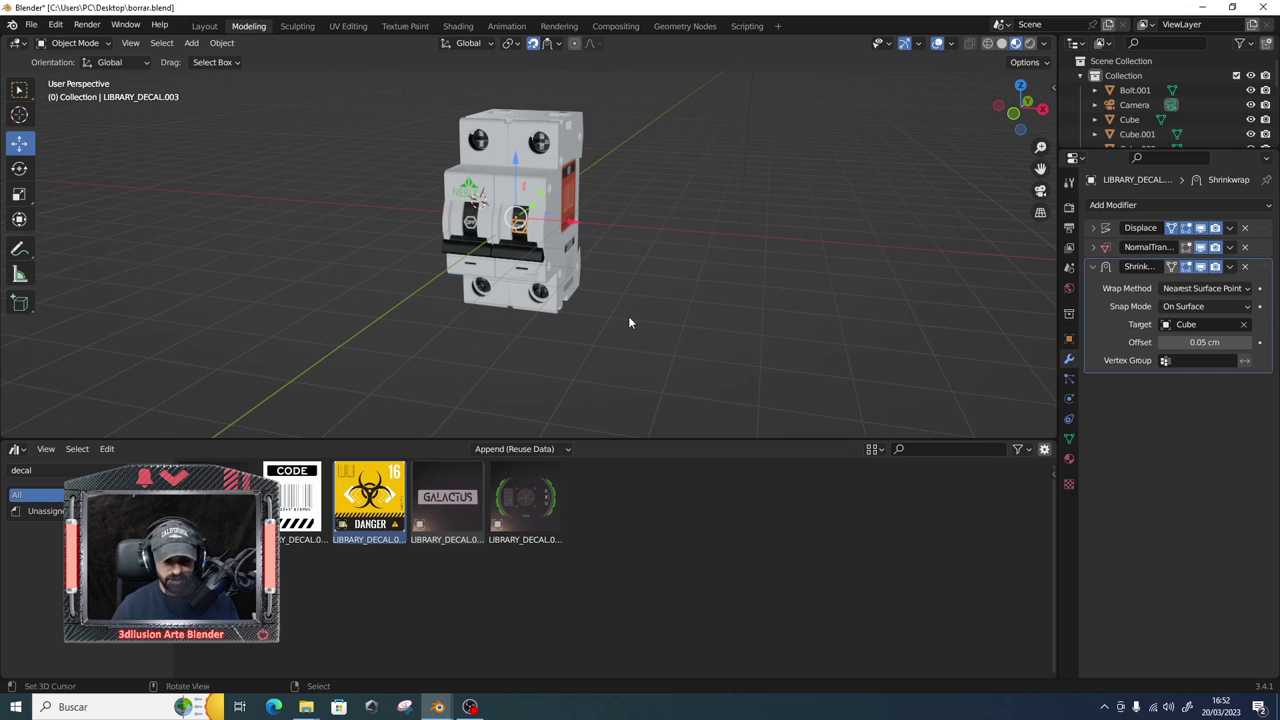
{"action": "key", "text": "ctrl+v"}
{"action": "scroll", "coordinate": [628, 318], "scroll_direction": "down", "scroll_amount": 3}
{"action": "scroll", "coordinate": [628, 332], "scroll_direction": "down", "scroll_amount": 2}
{"action": "middle_click_drag", "start_coordinate": [624, 290], "coordinate": [577, 252]}
{"action": "left_click_drag", "start_coordinate": [579, 245], "coordinate": [640, 247]}
{"action": "middle_click_drag", "start_coordinate": [640, 247], "coordinate": [646, 247]}
Rotate the decal from the front view and move it off the ID label onto the breaker's side.
{"action": "key", "text": "KP_1"}
{"action": "scroll", "coordinate": [642, 251], "scroll_direction": "up", "scroll_amount": 4}
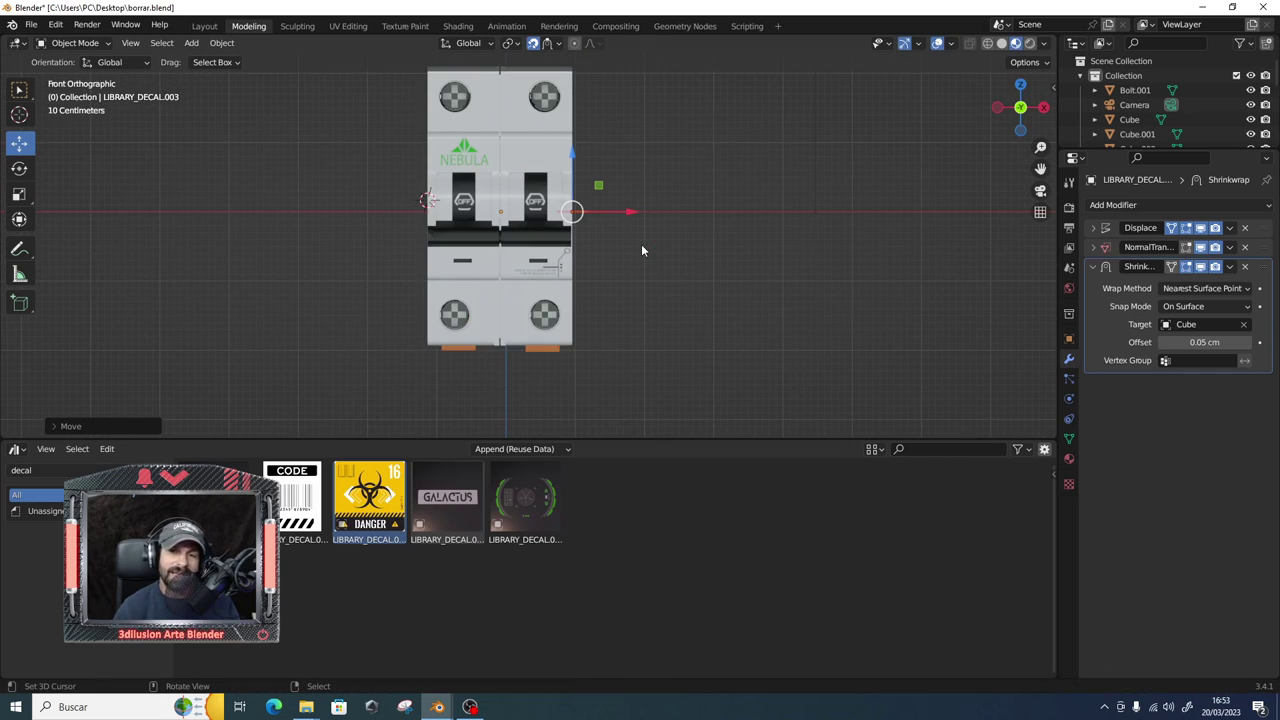
{"action": "key", "text": "r"}
{"action": "left_click", "coordinate": [678, 208]}
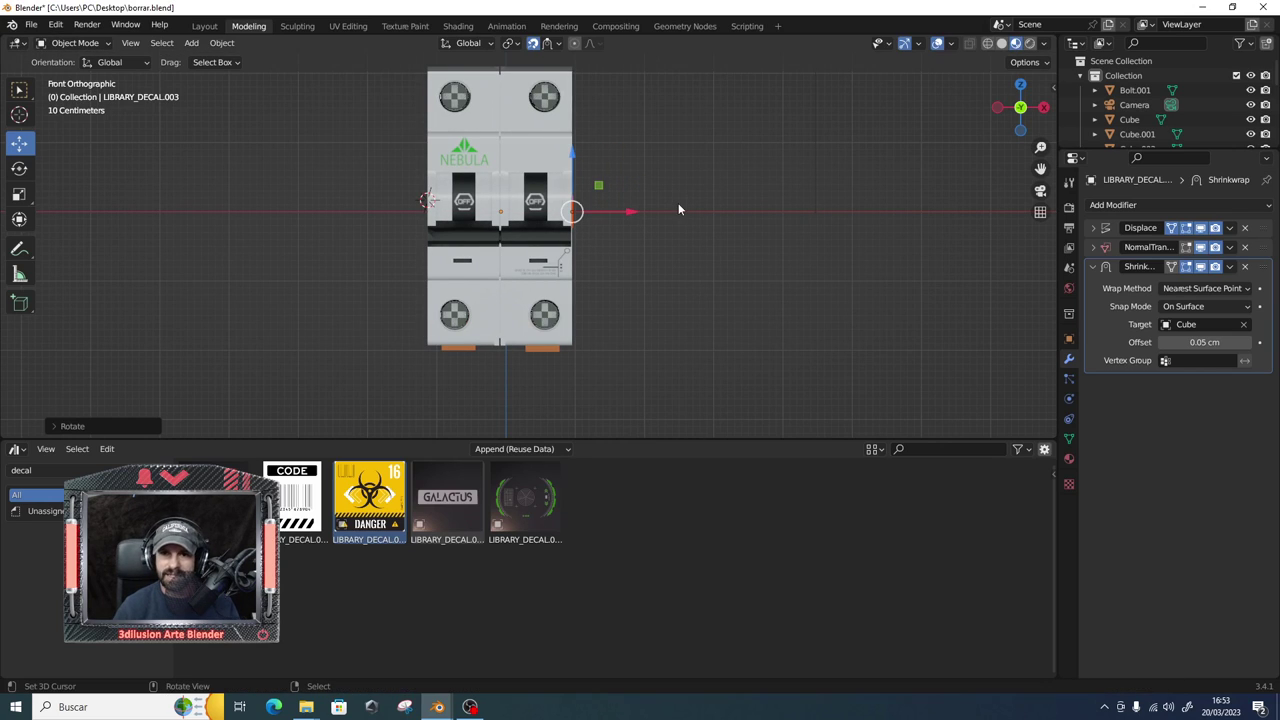
{"action": "mouse_move", "coordinate": [773, 211]}
{"action": "middle_mouse_down"}
{"action": "mouse_move", "coordinate": [613, 254]}
{"action": "mouse_move", "coordinate": [520, 330]}
{"action": "middle_mouse_up"}
{"action": "left_click_drag", "start_coordinate": [520, 330], "coordinate": [510, 395]}
{"action": "middle_click_drag", "start_coordinate": [510, 395], "coordinate": [447, 245]}
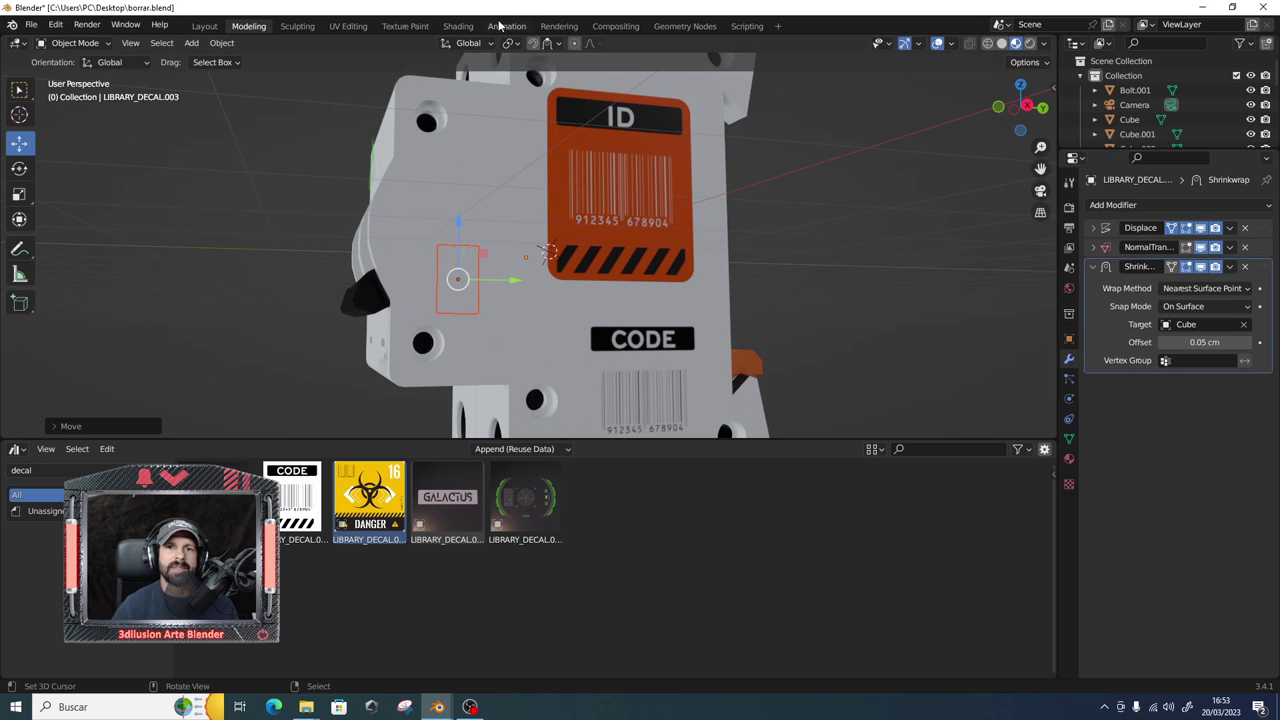
{"action": "left_click", "coordinate": [458, 26]}
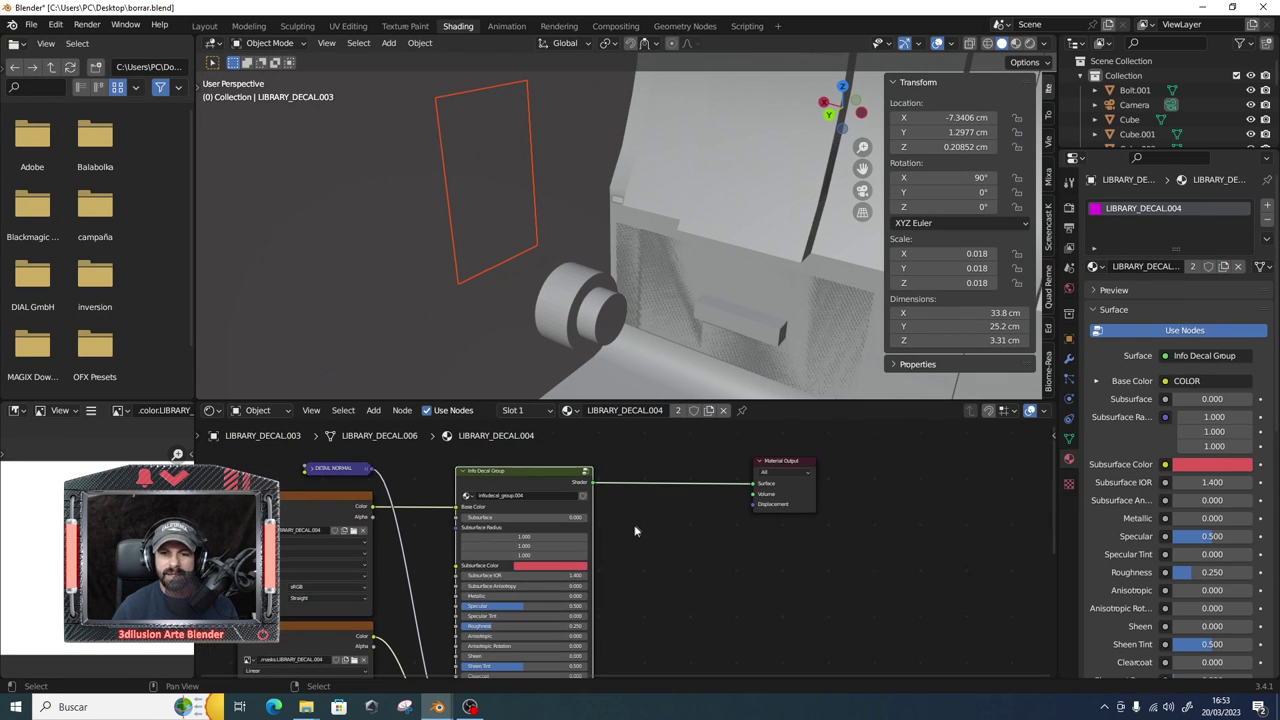
Switch to camera view in Material Preview and select the NEBULA decal on the breaker.
{"action": "key", "text": "KP_0"}
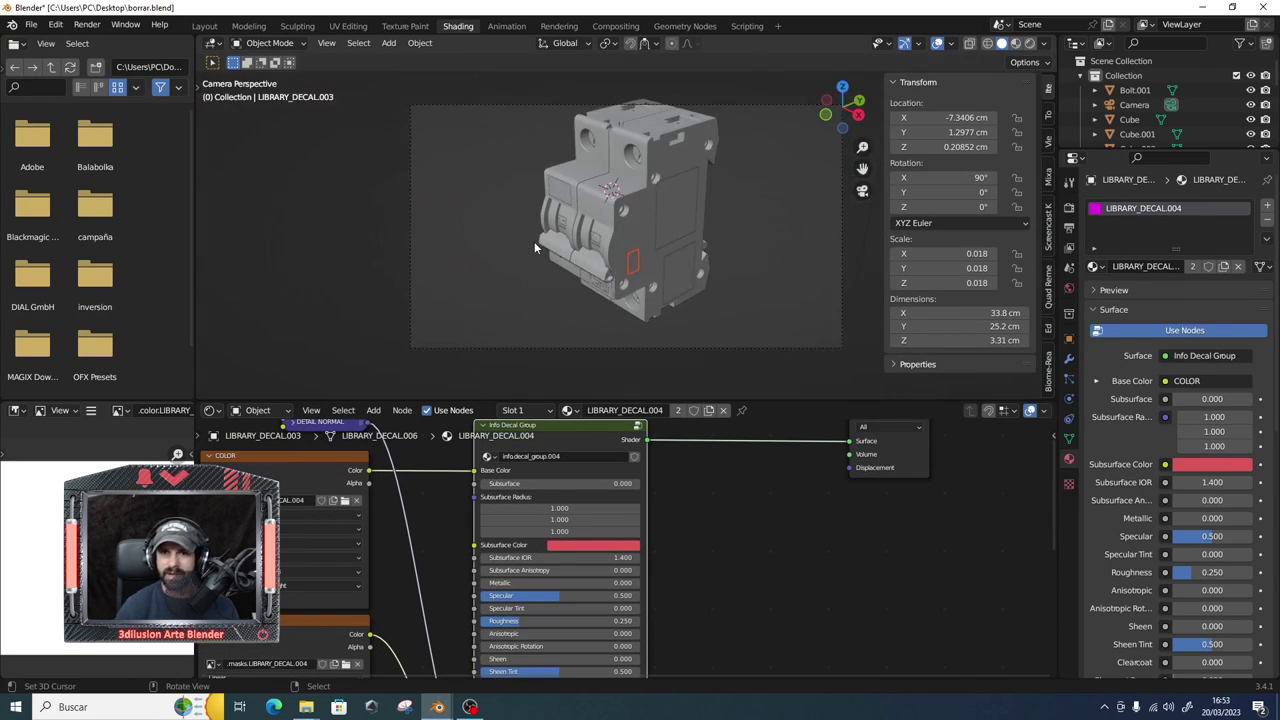
{"action": "left_click", "coordinate": [1015, 43]}
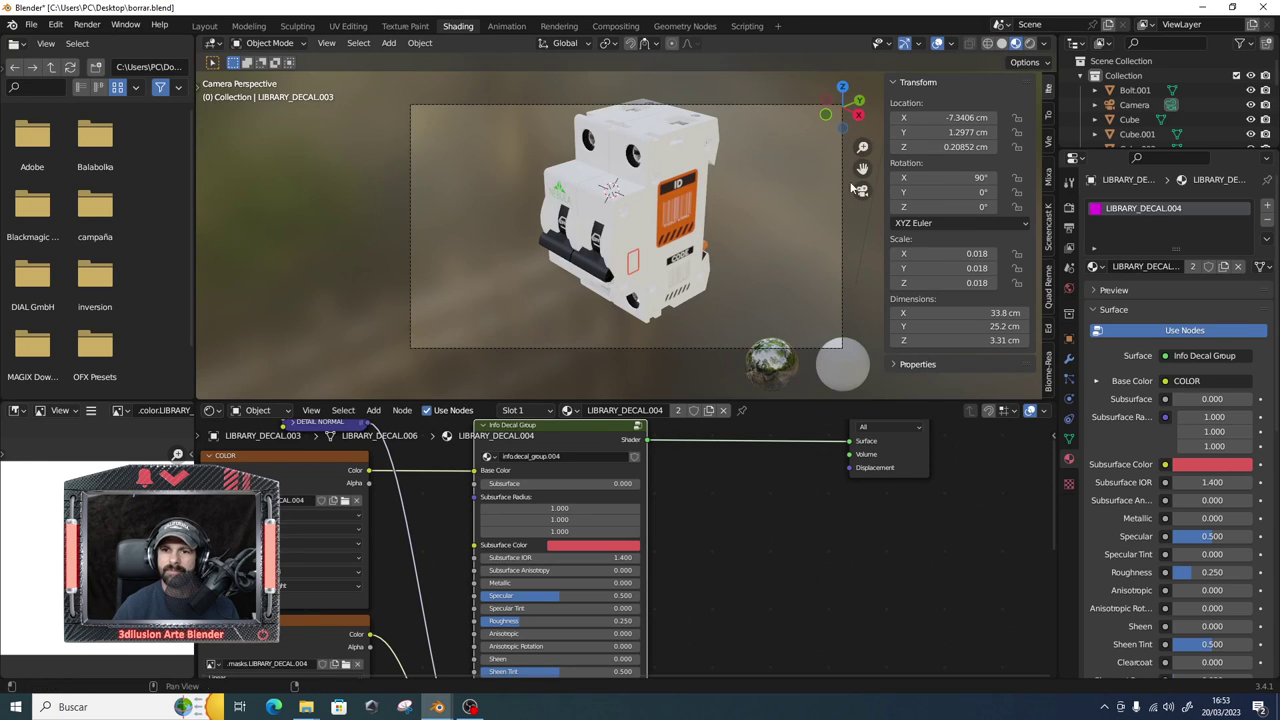
{"action": "scroll", "coordinate": [655, 318], "scroll_direction": "up", "scroll_amount": 3}
{"action": "scroll", "coordinate": [655, 318], "scroll_direction": "up", "scroll_amount": 3}
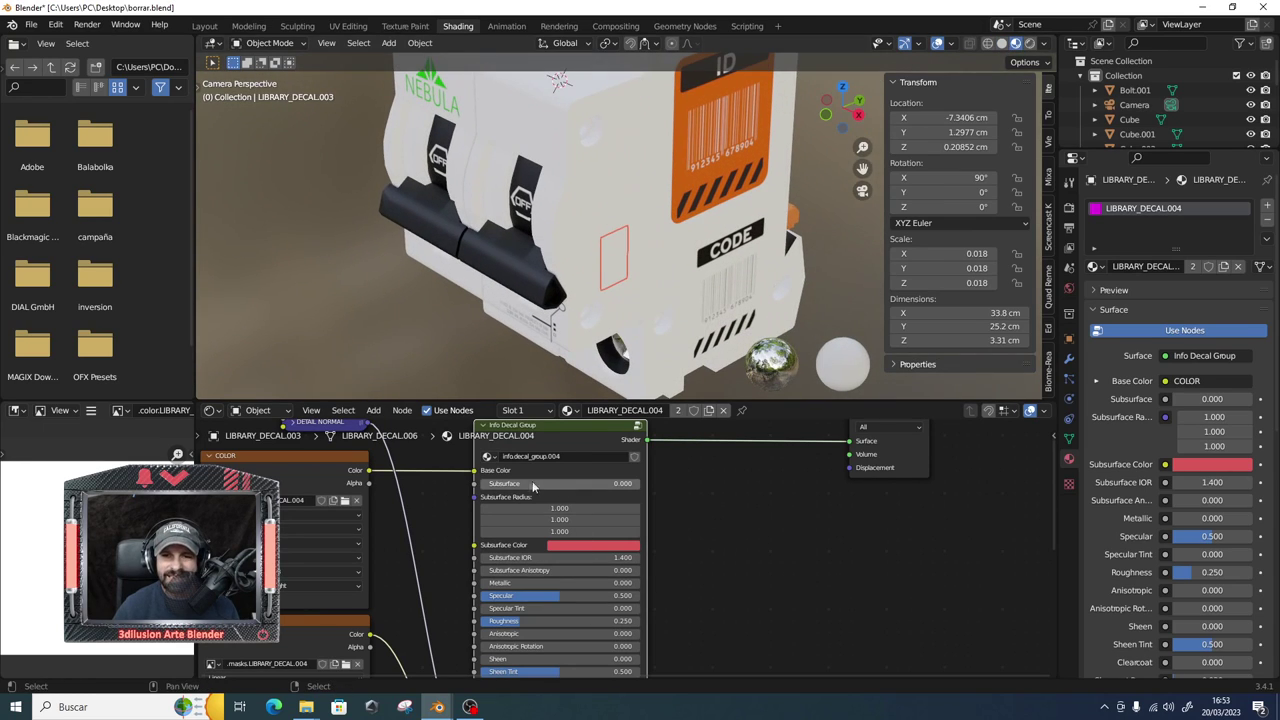
{"action": "left_click_drag", "start_coordinate": [519, 489], "coordinate": [630, 489]}
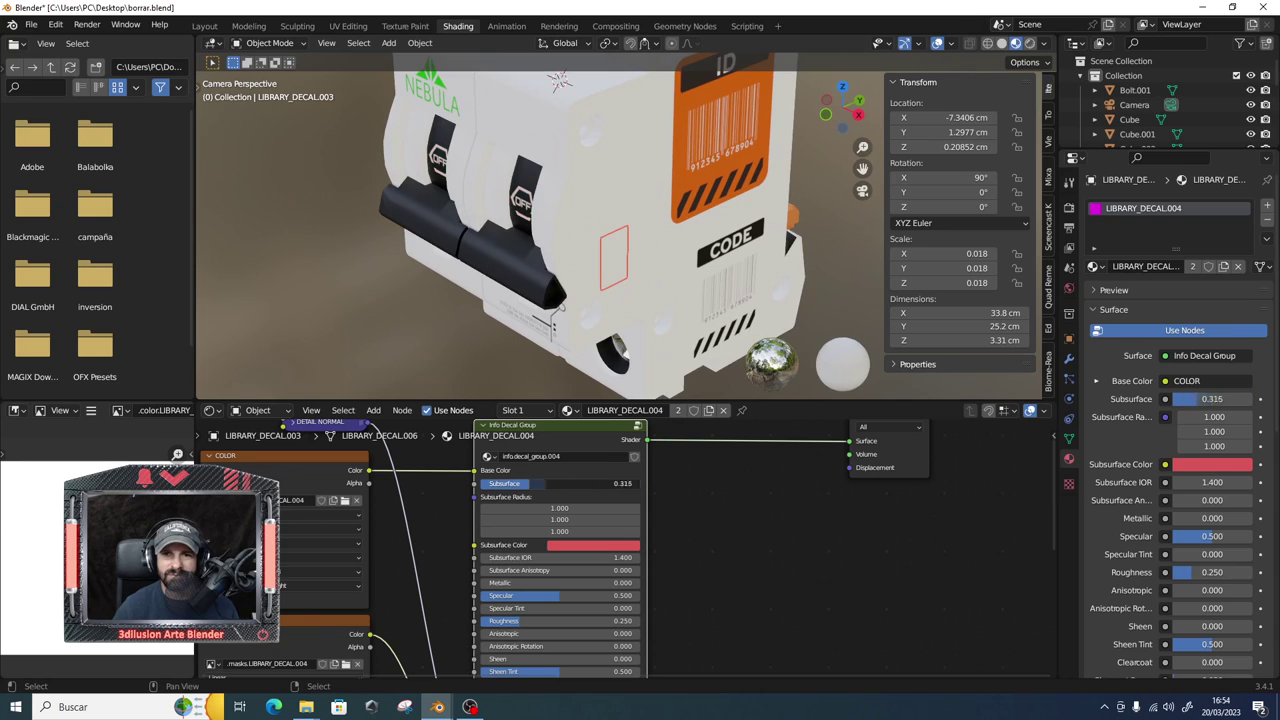
{"action": "left_click", "coordinate": [623, 252]}
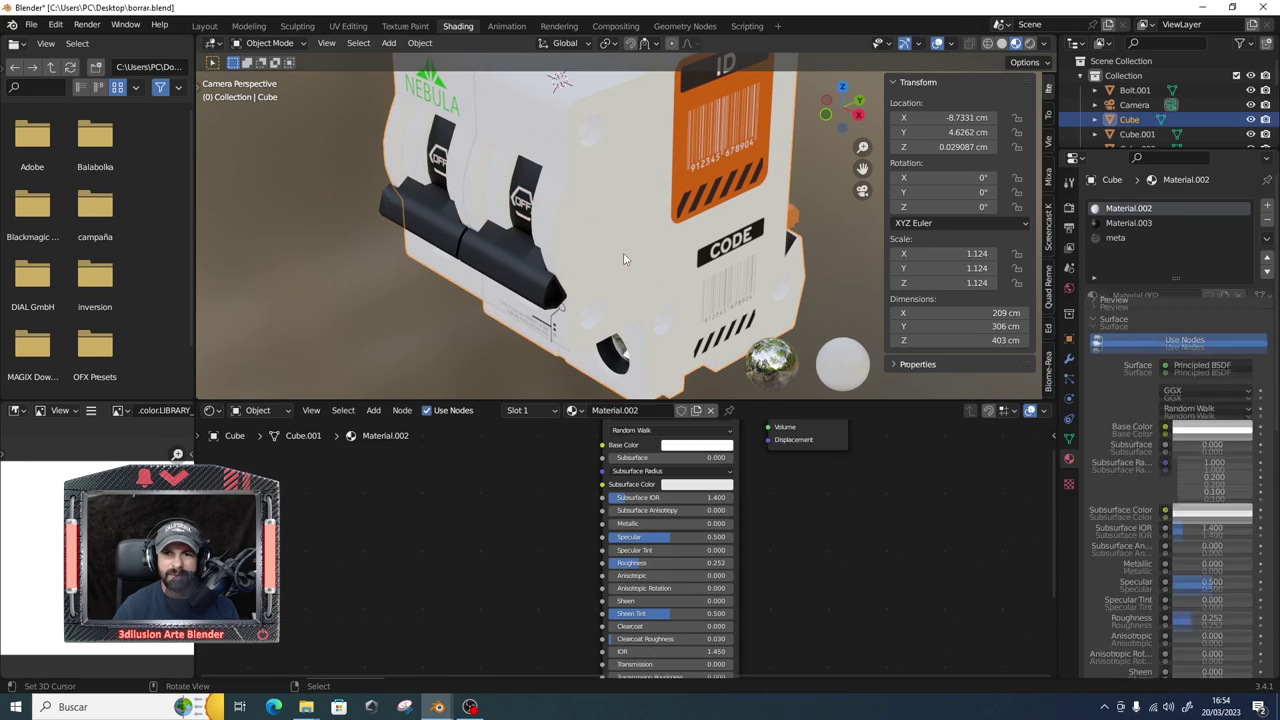
{"action": "left_click", "coordinate": [623, 252]}
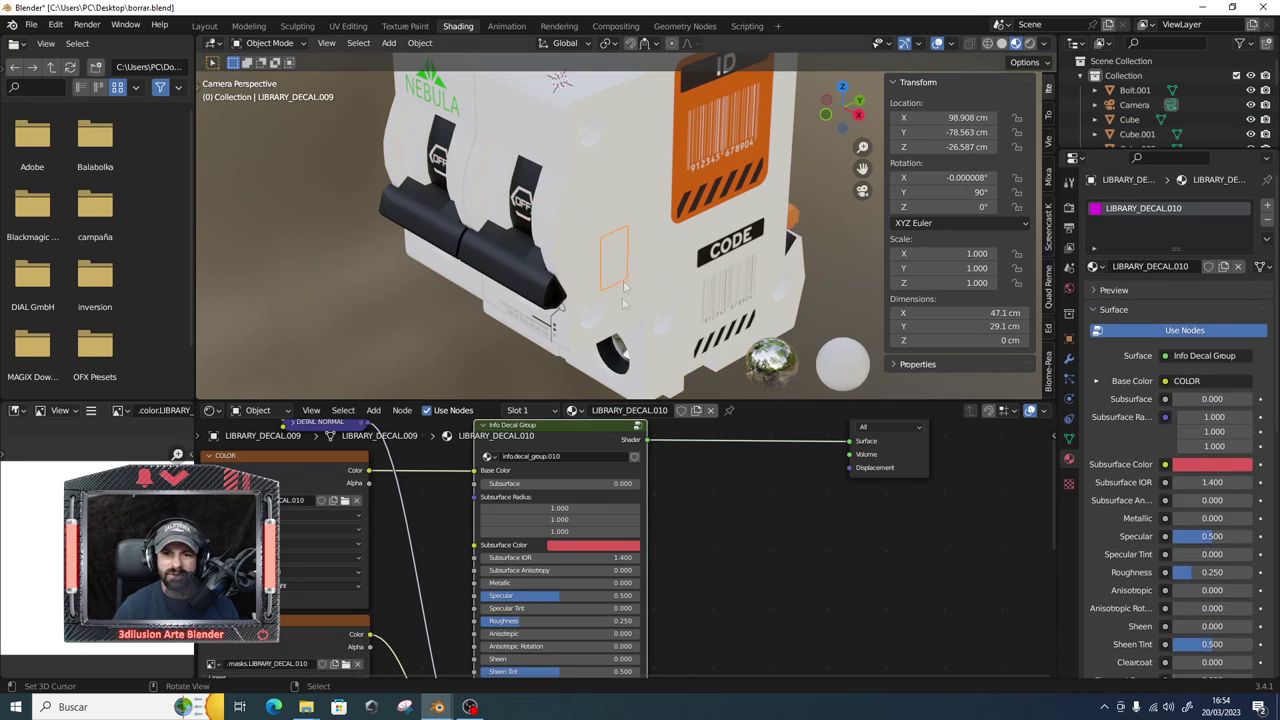
Set the decal's Subsurface to 1.000 and its Subsurface Color to red.
{"action": "left_click", "coordinate": [578, 546]}
{"action": "left_click", "coordinate": [623, 423]}
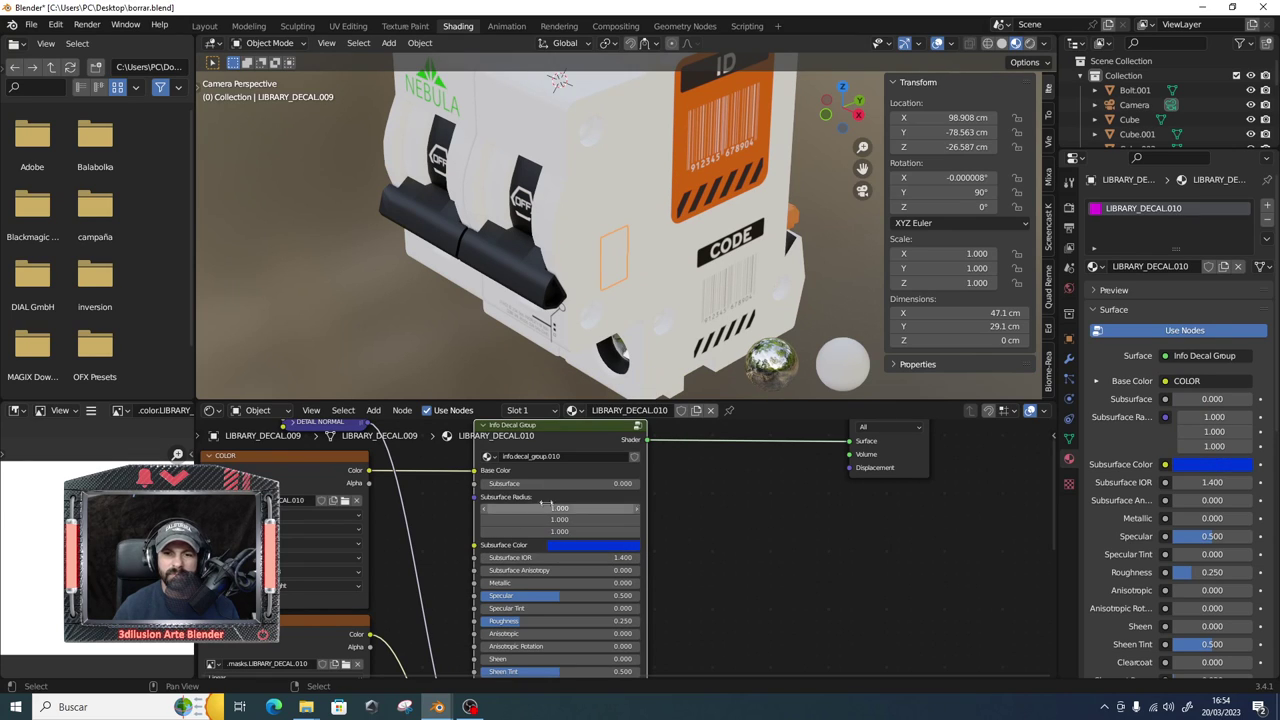
{"action": "left_click_drag", "start_coordinate": [500, 483], "coordinate": [640, 483]}
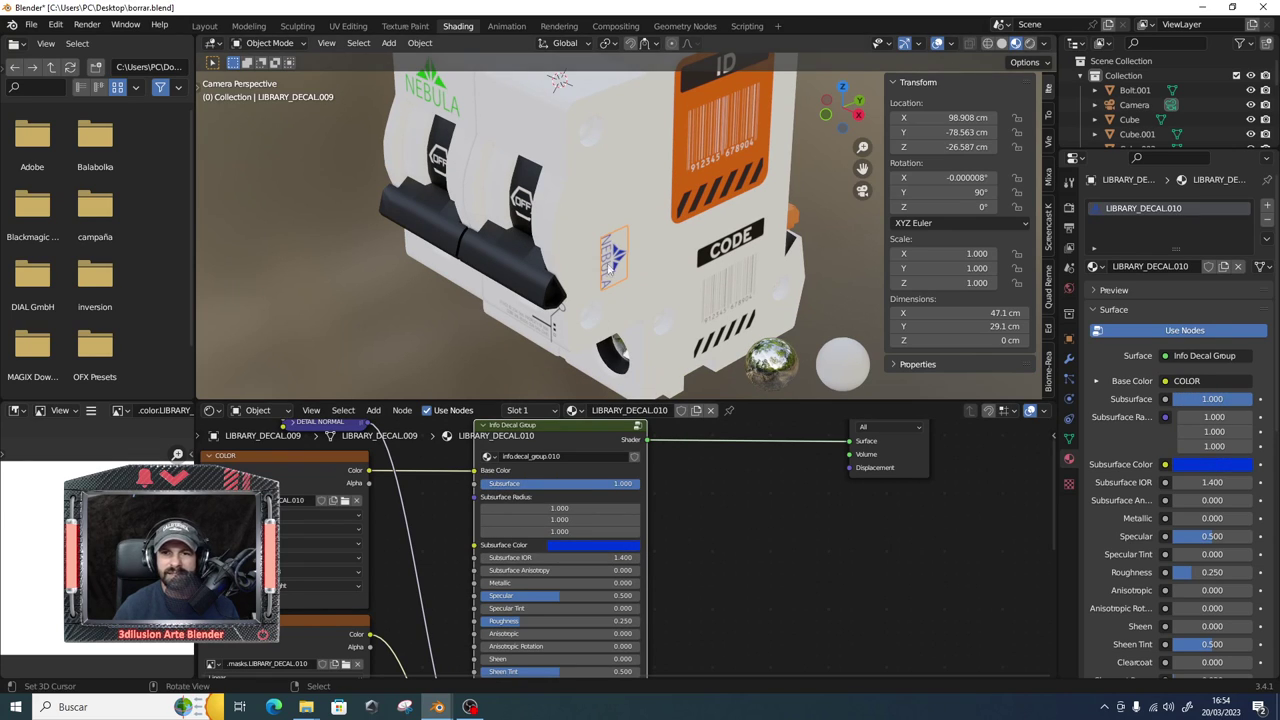
{"action": "scroll", "coordinate": [620, 288], "scroll_direction": "up", "scroll_amount": 4}
{"action": "middle_click_drag", "start_coordinate": [620, 288], "coordinate": [600, 208], "text": "shift"}
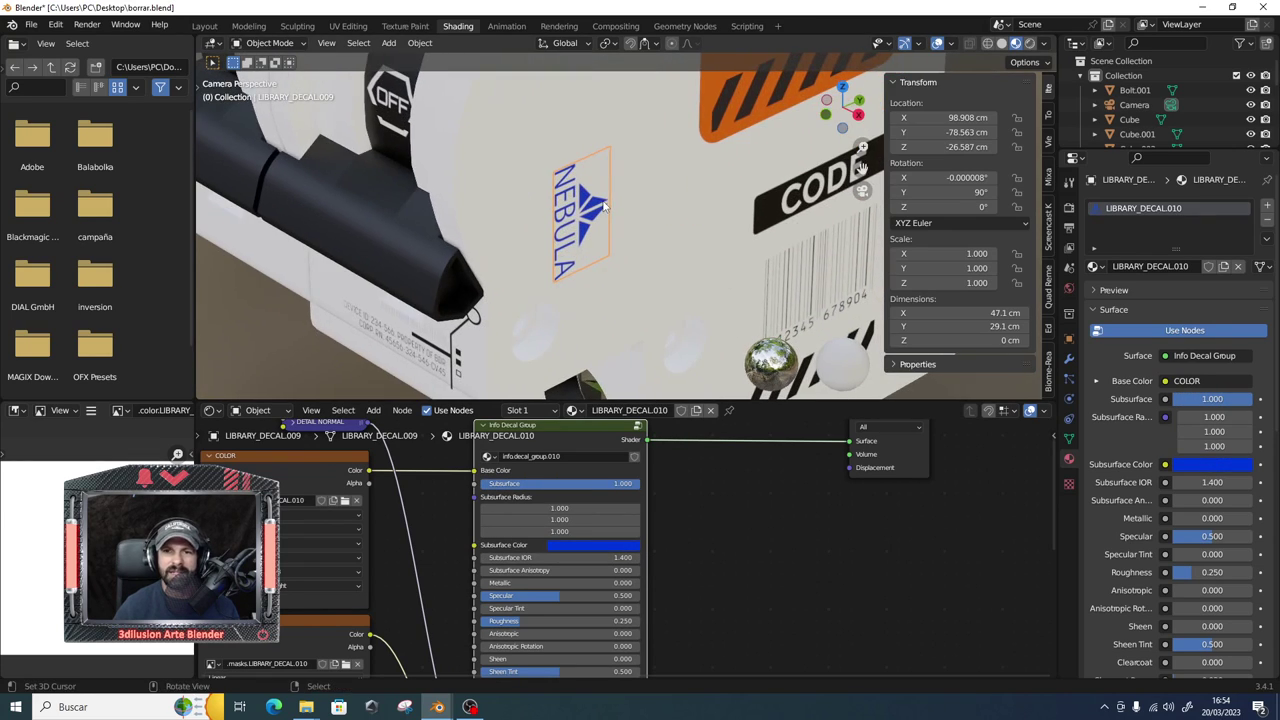
{"action": "left_click", "coordinate": [595, 545]}
{"action": "left_click", "coordinate": [578, 397]}
{"action": "left_click_drag", "start_coordinate": [568, 411], "coordinate": [624, 405]}
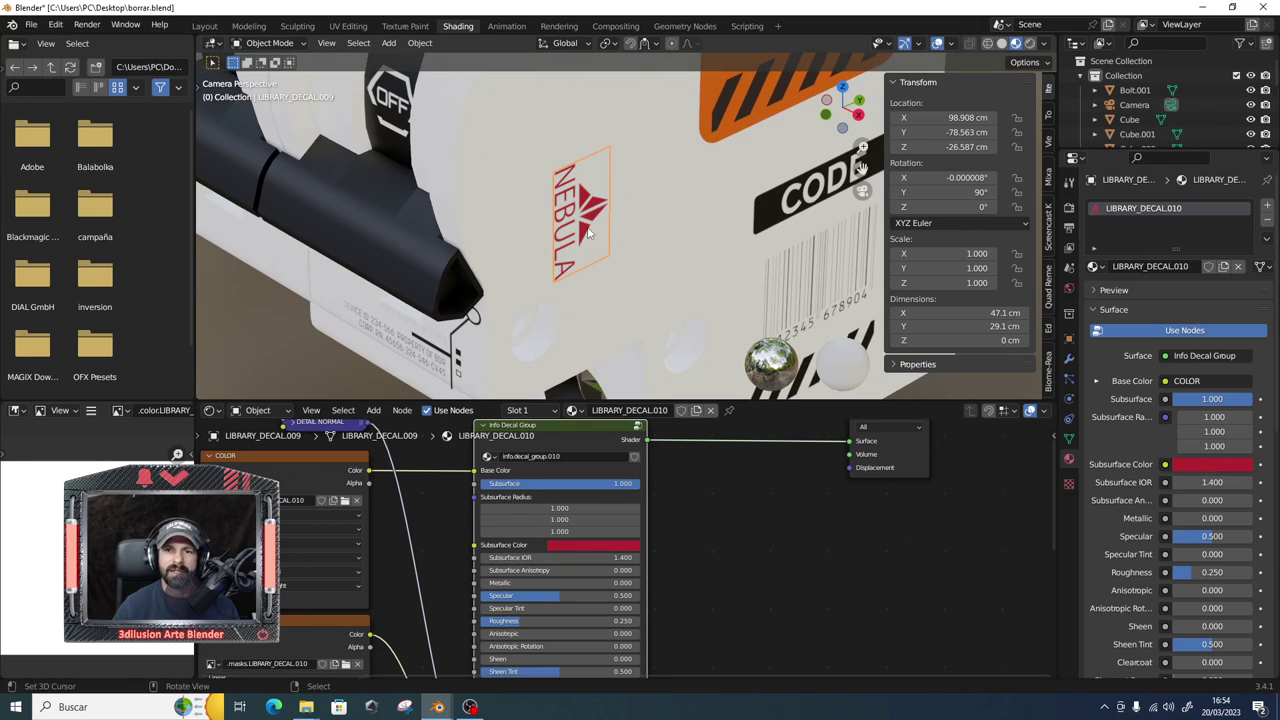
{"action": "left_click", "coordinate": [204, 26]}
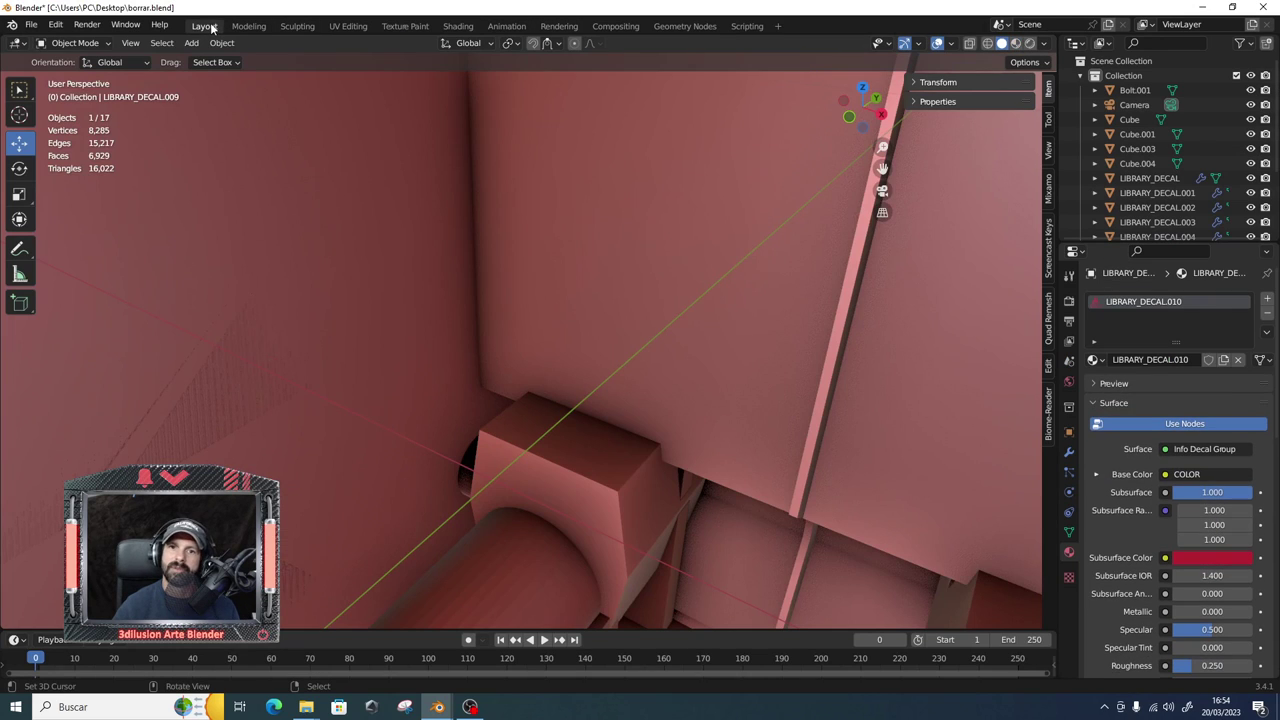
Show Material Preview and move the NEBULA decal to a new spot on the breaker.
{"action": "scroll", "coordinate": [591, 292], "scroll_direction": "down", "scroll_amount": 3}
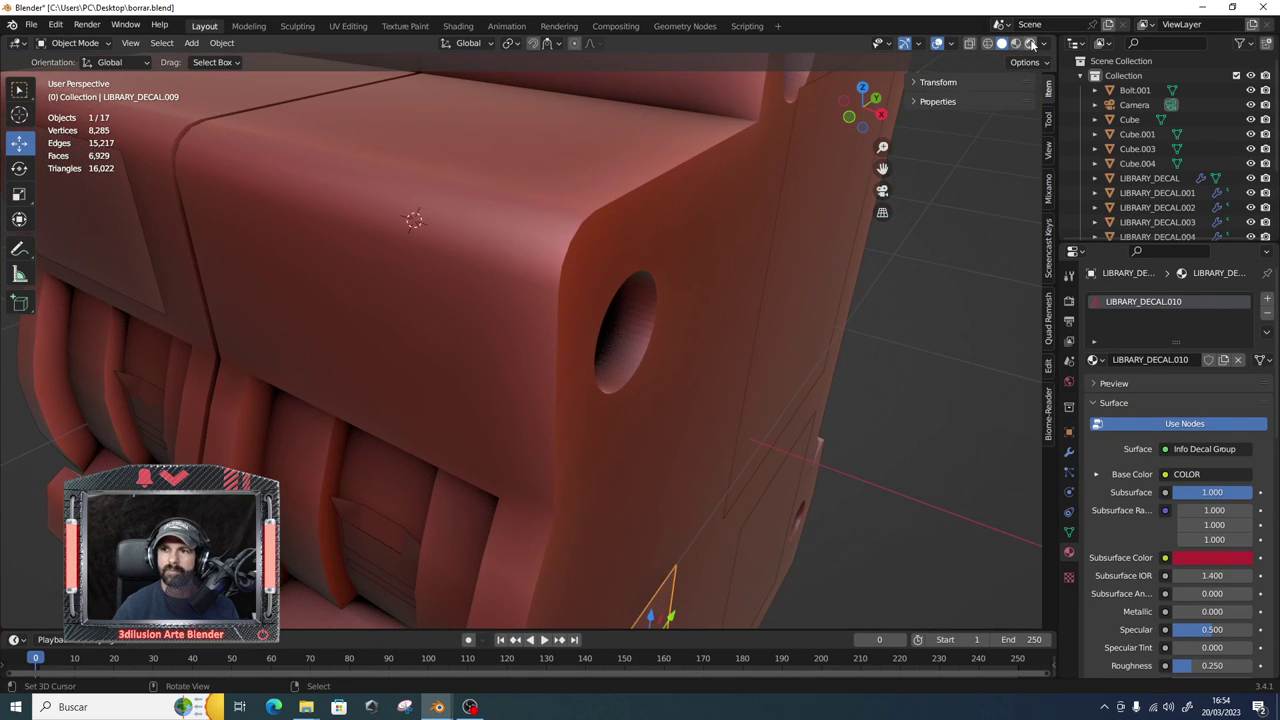
{"action": "left_click", "coordinate": [1030, 43]}
{"action": "scroll", "coordinate": [678, 338], "scroll_direction": "down", "scroll_amount": 5}
{"action": "scroll", "coordinate": [616, 496], "scroll_direction": "up", "scroll_amount": 2}
{"action": "middle_click_drag", "start_coordinate": [616, 496], "coordinate": [597, 335], "text": "shift"}
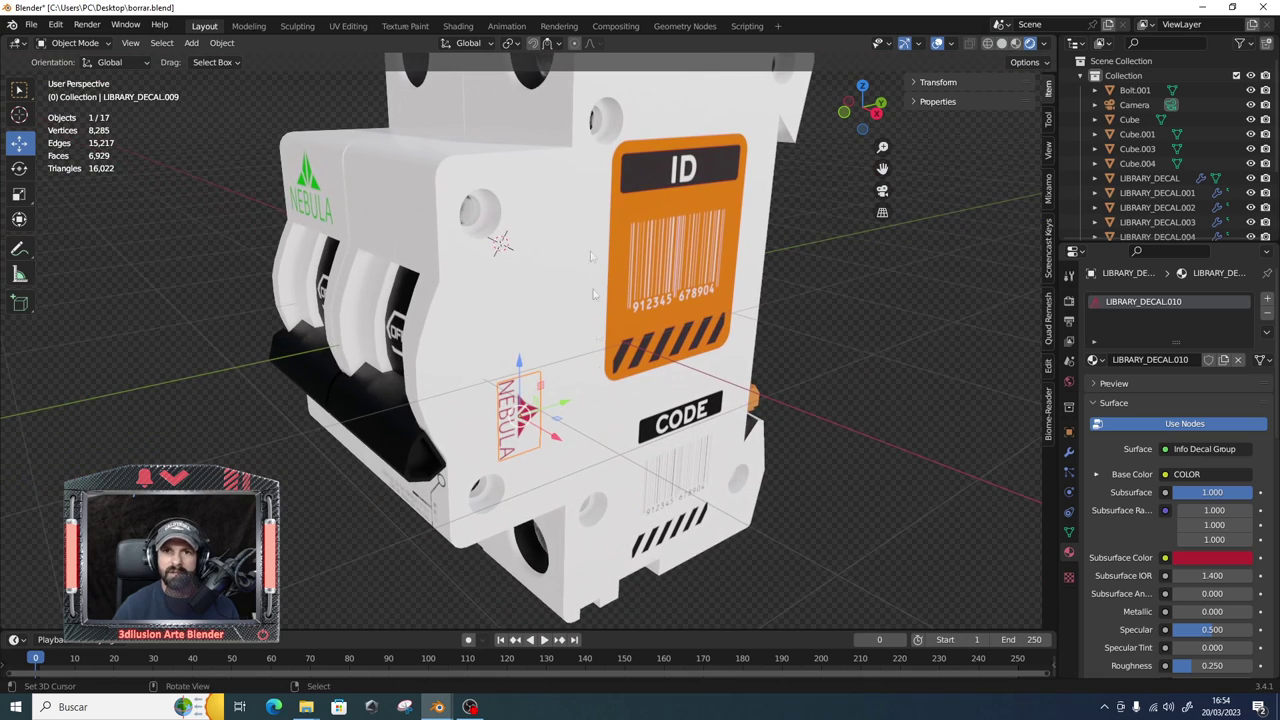
{"action": "key", "text": "g"}
{"action": "left_click", "coordinate": [538, 444]}
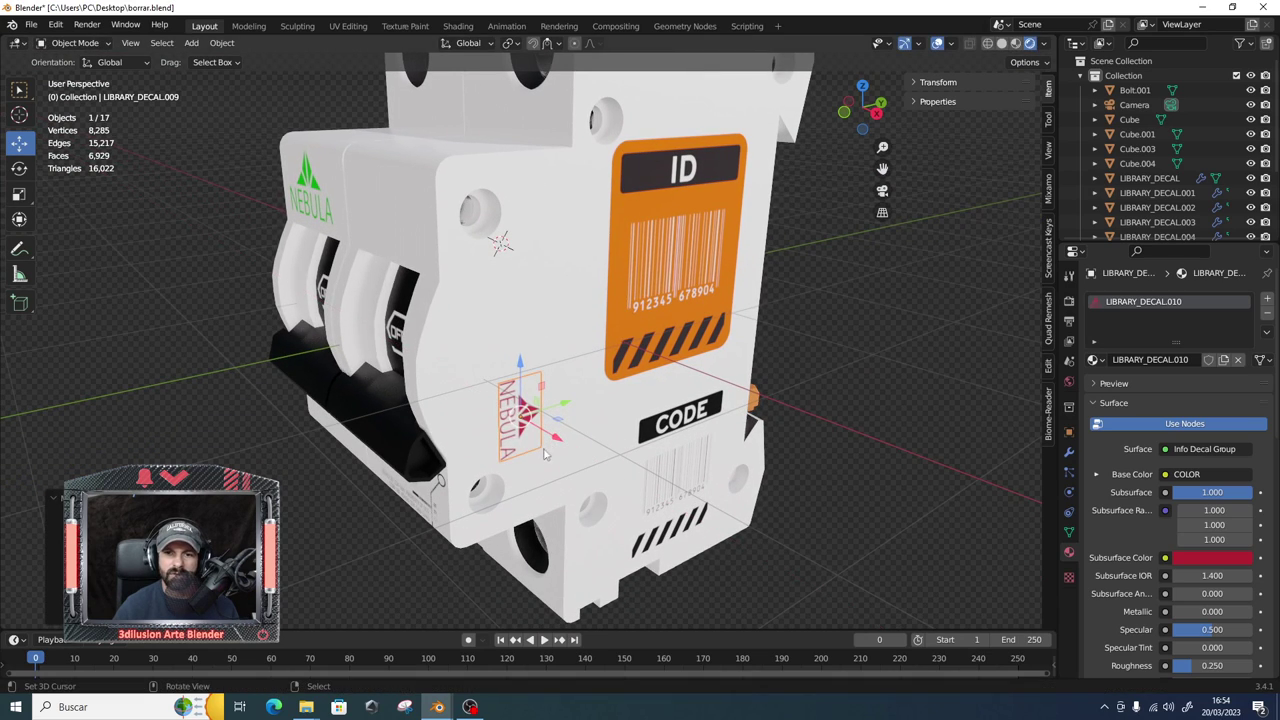
Slide the NEBULA decal along the Y axis to refine its position on the housing.
{"action": "scroll", "coordinate": [538, 444], "scroll_direction": "up", "scroll_amount": 4}
{"action": "scroll", "coordinate": [538, 444], "scroll_direction": "down", "scroll_amount": 2}
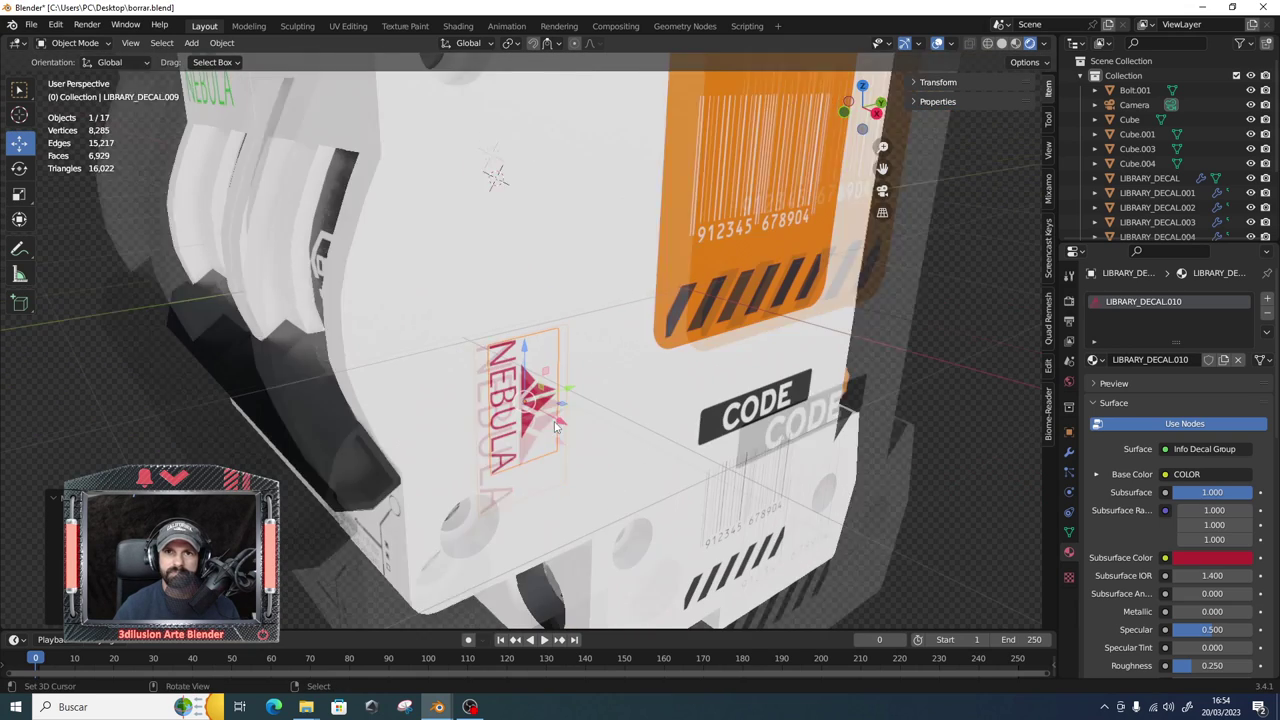
{"action": "middle_click_drag", "start_coordinate": [538, 444], "coordinate": [563, 107]}
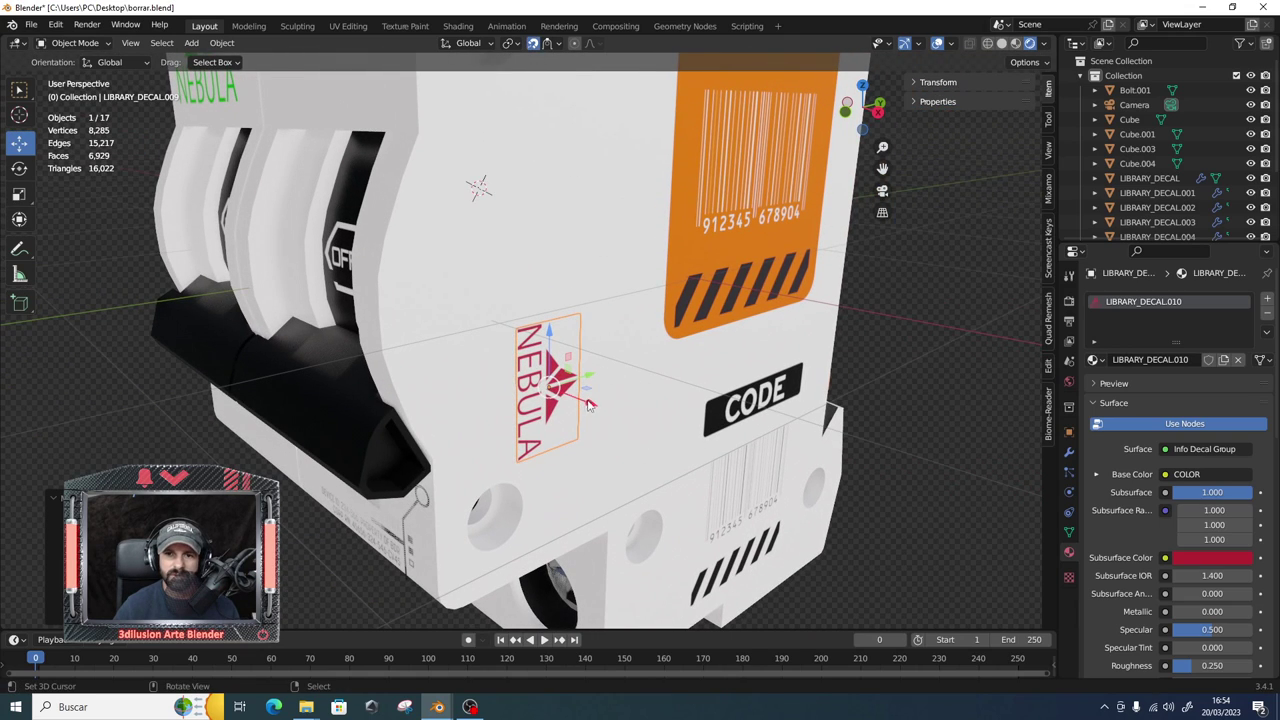
{"action": "key", "text": "g"}
{"action": "key", "text": "x"}
{"action": "key", "text": "y"}
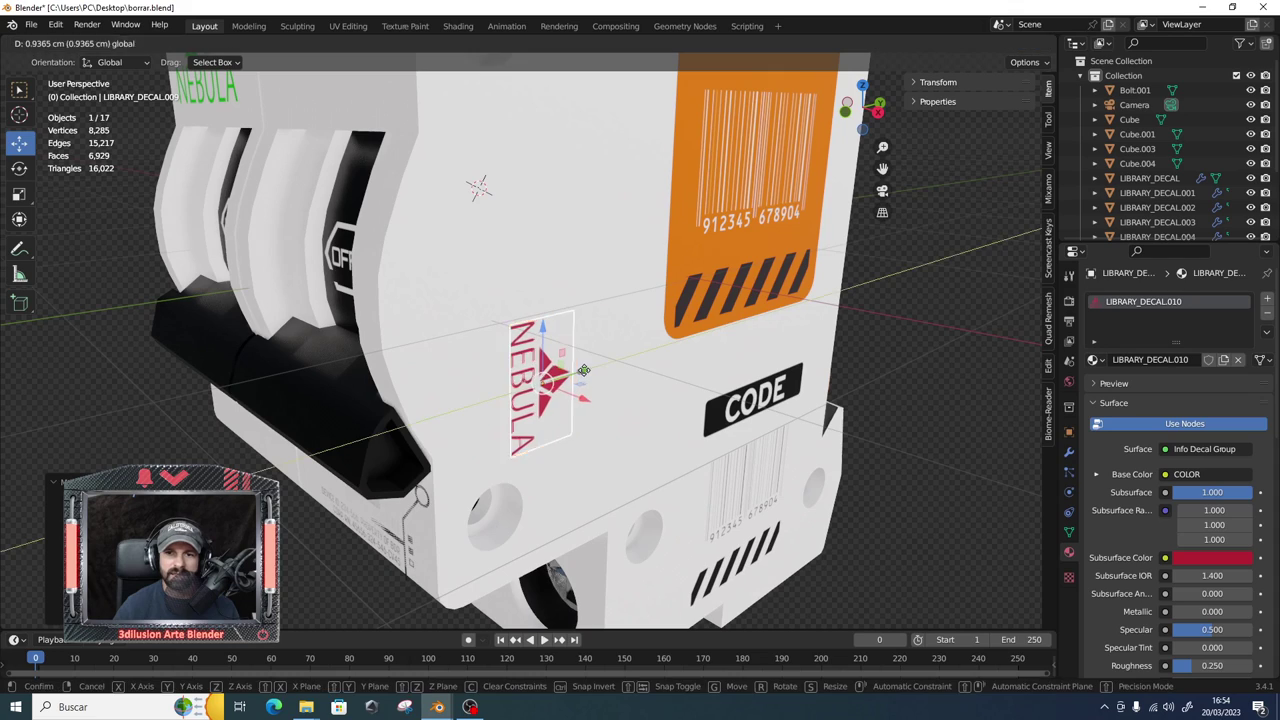
{"action": "left_click", "coordinate": [609, 365]}
{"action": "mouse_move", "coordinate": [609, 365]}
{"action": "middle_mouse_down"}
{"action": "mouse_move", "coordinate": [470, 362]}
{"action": "mouse_move", "coordinate": [500, 330]}
{"action": "mouse_move", "coordinate": [540, 390]}
{"action": "middle_mouse_up"}
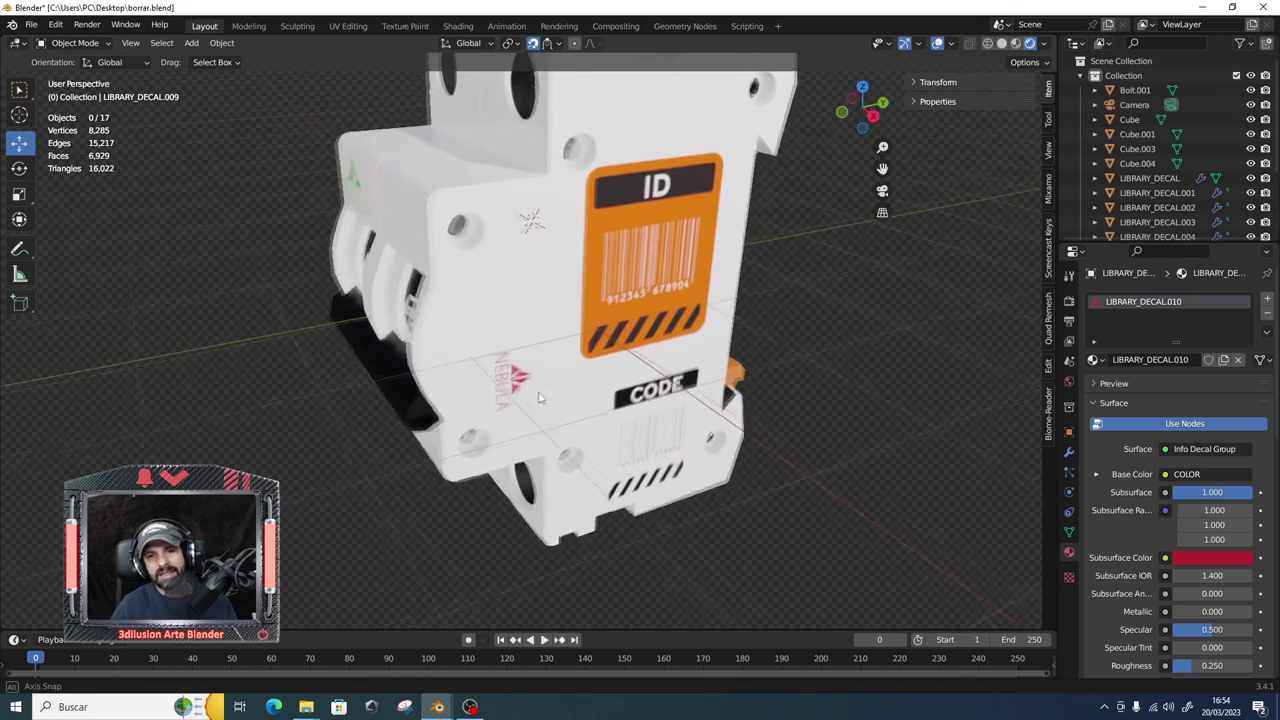
Select the decal with the Rotate tool, inspect the breaker, then minimize its window.
{"action": "left_click", "coordinate": [530, 386]}
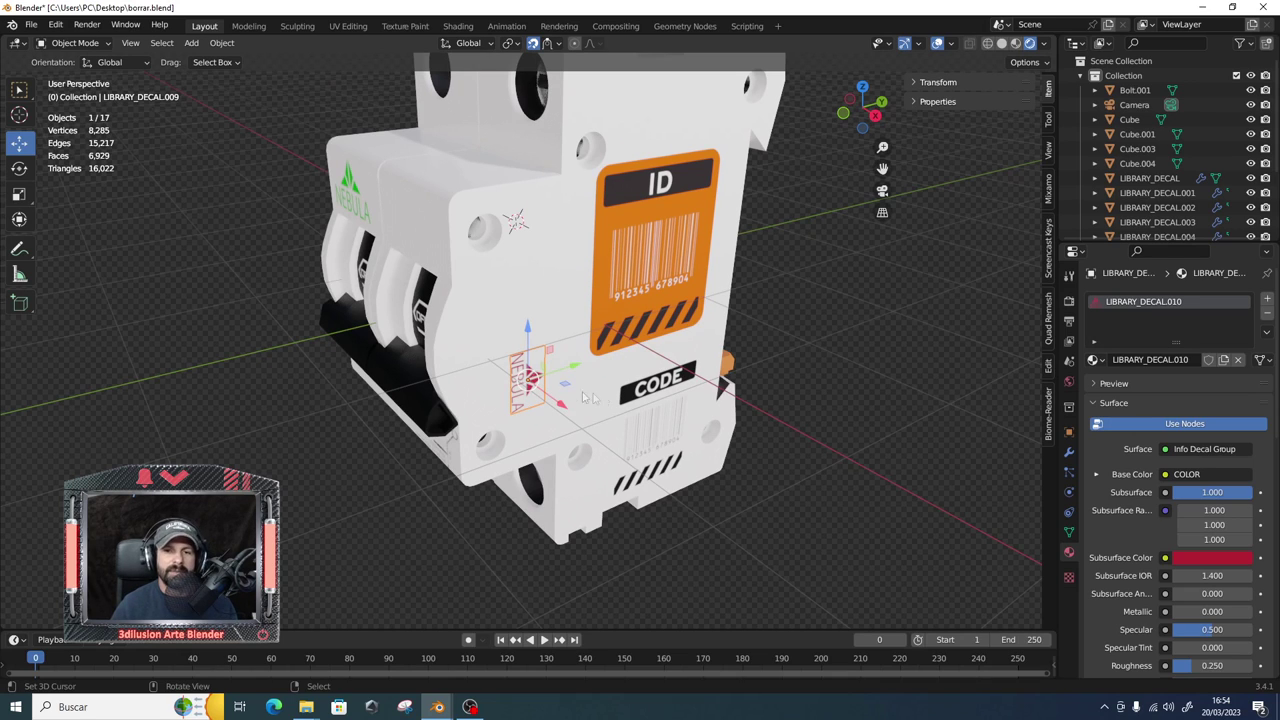
{"action": "middle_click_drag", "start_coordinate": [618, 400], "coordinate": [560, 395]}
{"action": "left_click", "coordinate": [19, 167]}
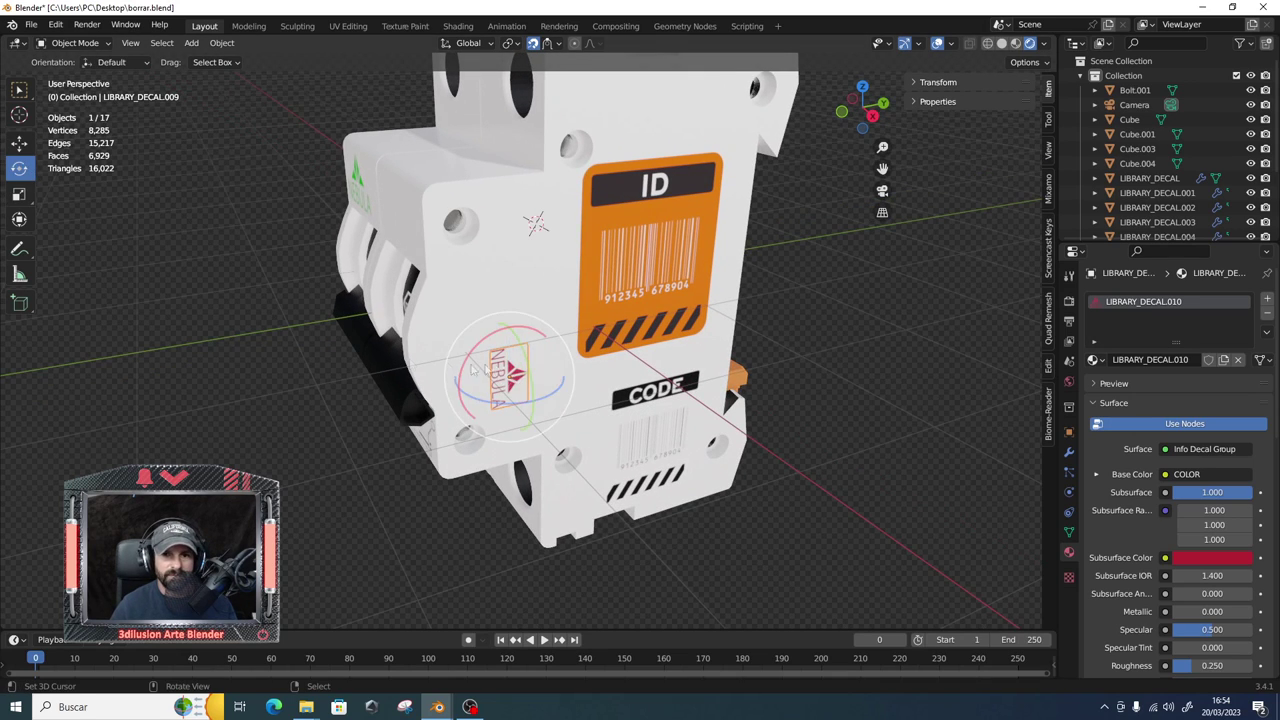
{"action": "middle_click_drag", "start_coordinate": [334, 452], "coordinate": [710, 328]}
{"action": "scroll", "coordinate": [670, 340], "scroll_direction": "down", "scroll_amount": 3}
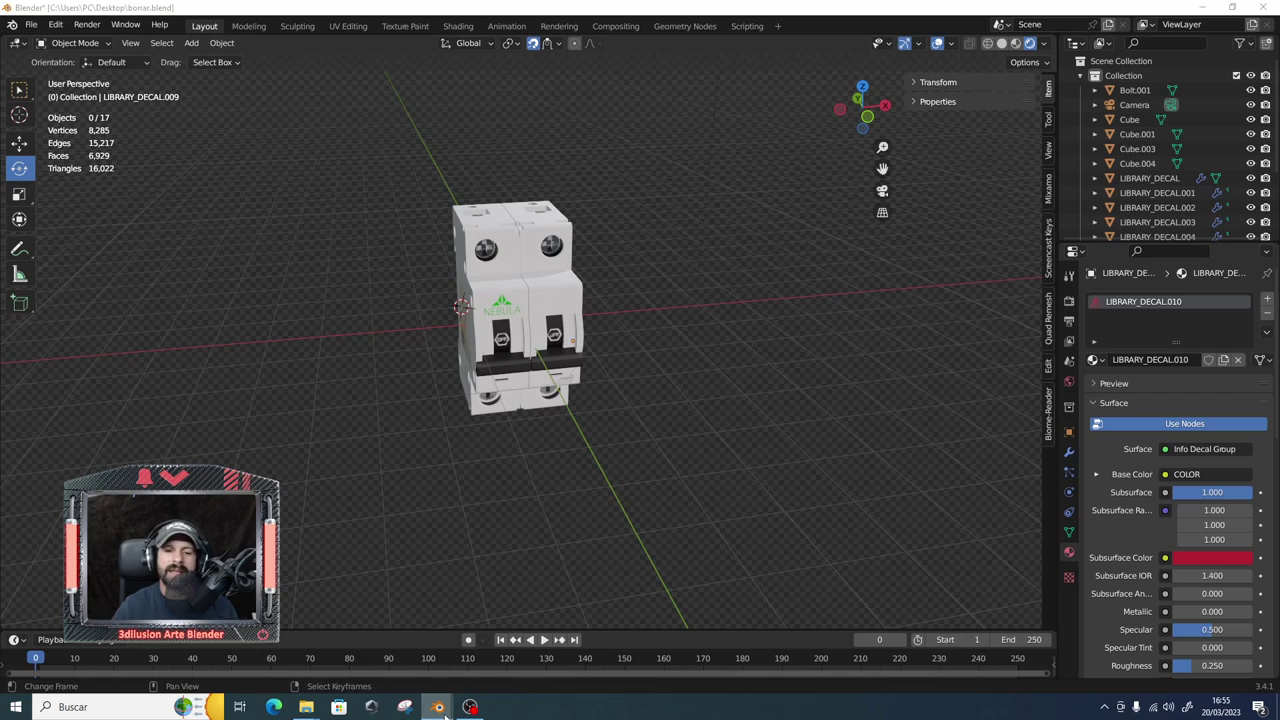
{"action": "left_click", "coordinate": [445, 675]}
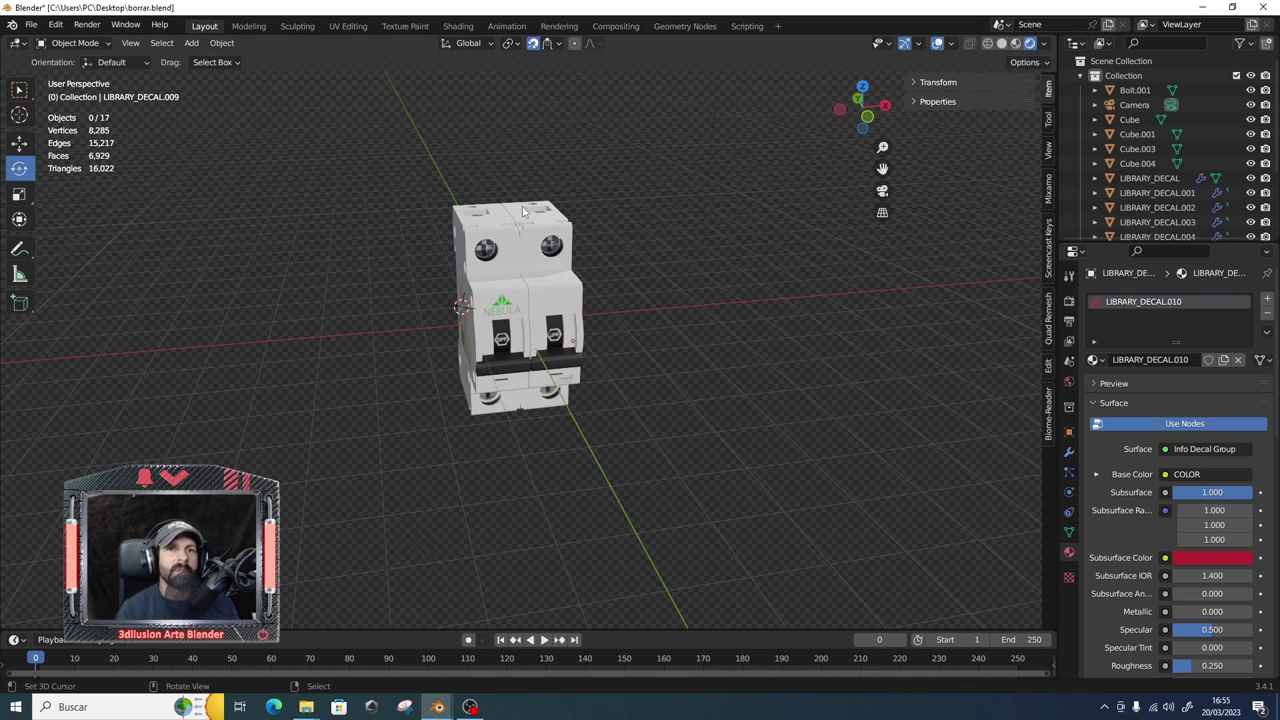
{"action": "middle_click_drag", "start_coordinate": [522, 211], "coordinate": [547, 452]}
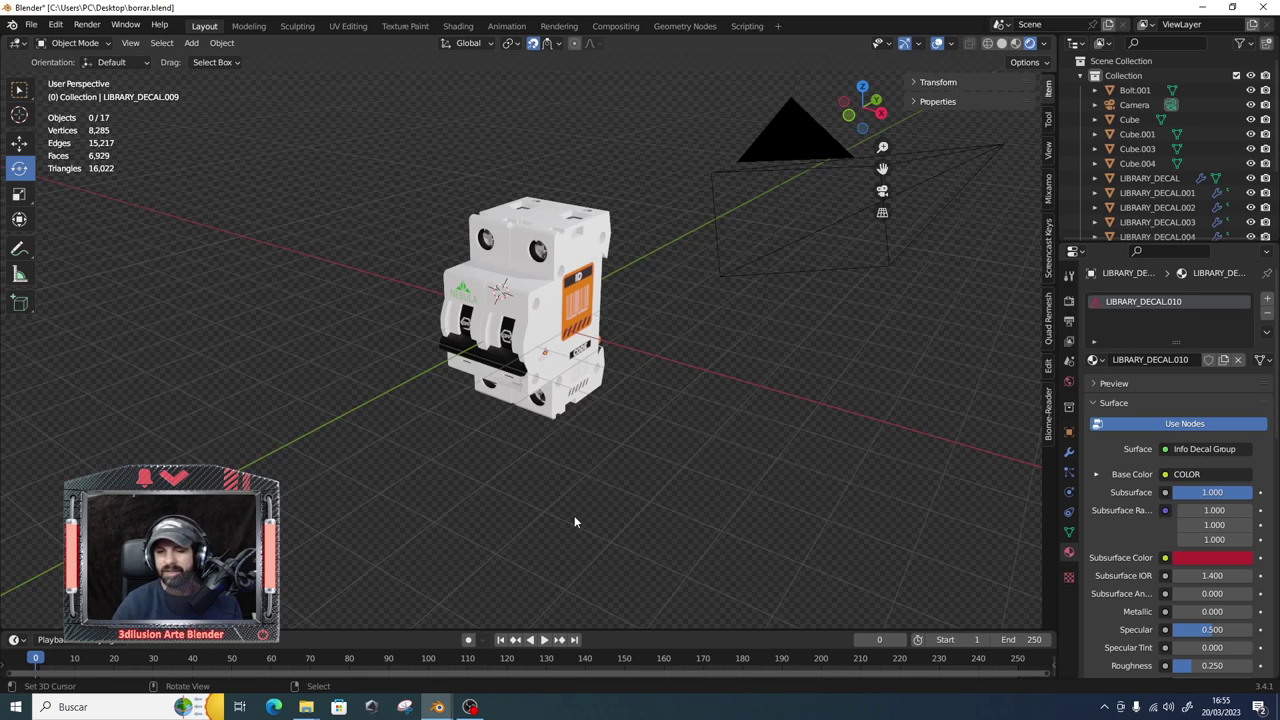
{"action": "scroll", "coordinate": [575, 515], "scroll_direction": "down", "scroll_amount": 2}
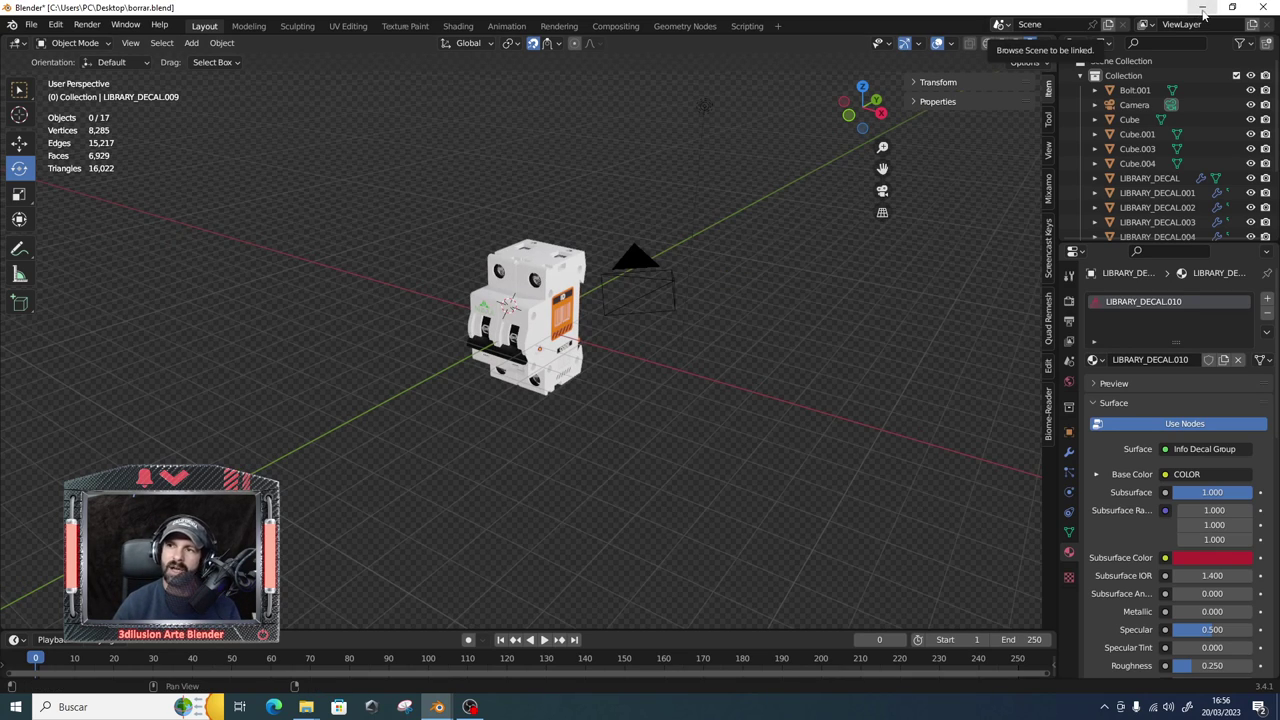
{"action": "left_click", "coordinate": [1203, 9]}
Bring the decal.blend window forward, zoom out, and split the 3D viewport into top and bottom views.
{"action": "left_click", "coordinate": [631, 424]}
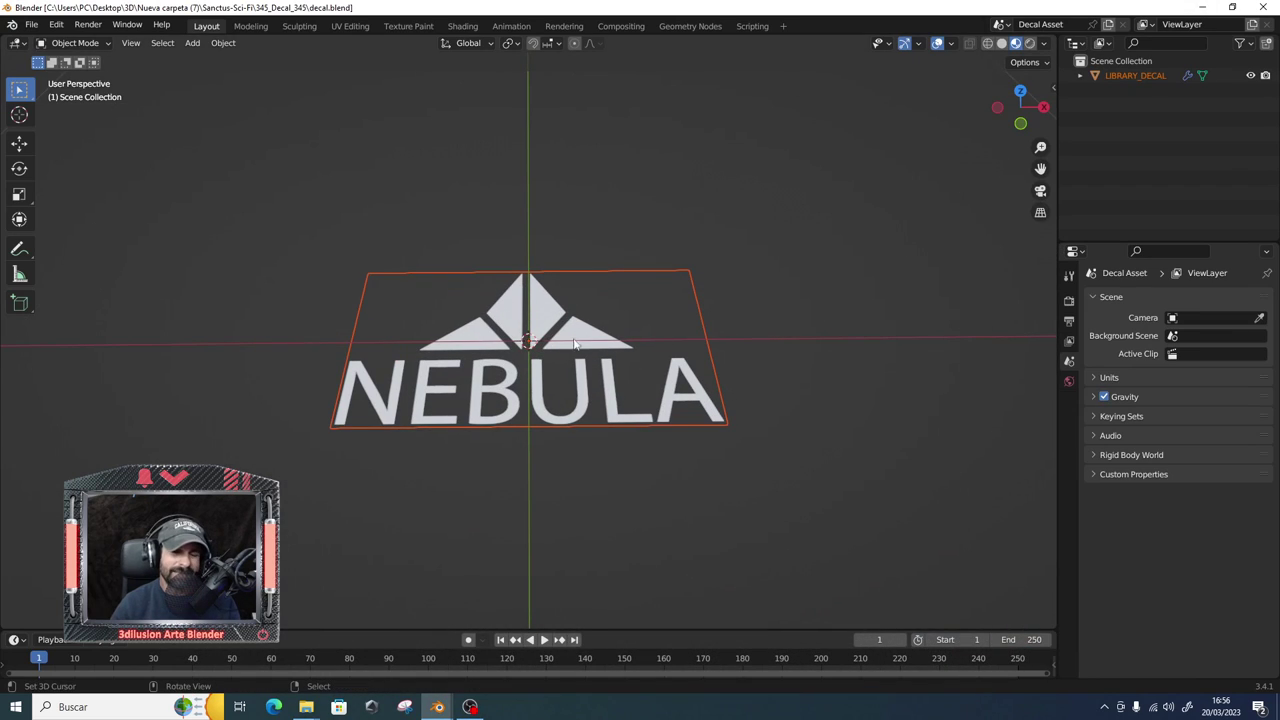
{"action": "scroll", "coordinate": [604, 380], "scroll_direction": "down", "scroll_amount": 5}
{"action": "scroll", "coordinate": [604, 370], "scroll_direction": "down", "scroll_amount": 1}
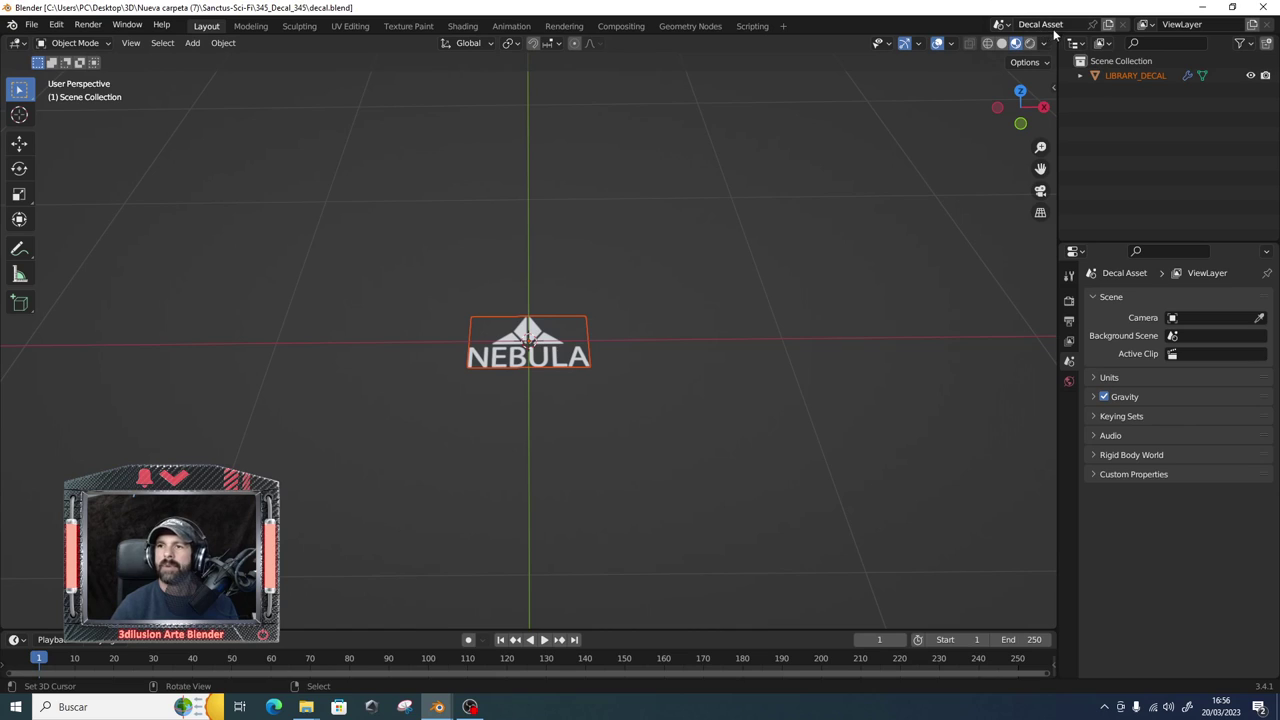
{"action": "mouse_move", "coordinate": [1055, 37]}
{"action": "left_mouse_down"}
{"action": "mouse_move", "coordinate": [955, 508]}
{"action": "mouse_move", "coordinate": [880, 523]}
{"action": "left_mouse_up"}
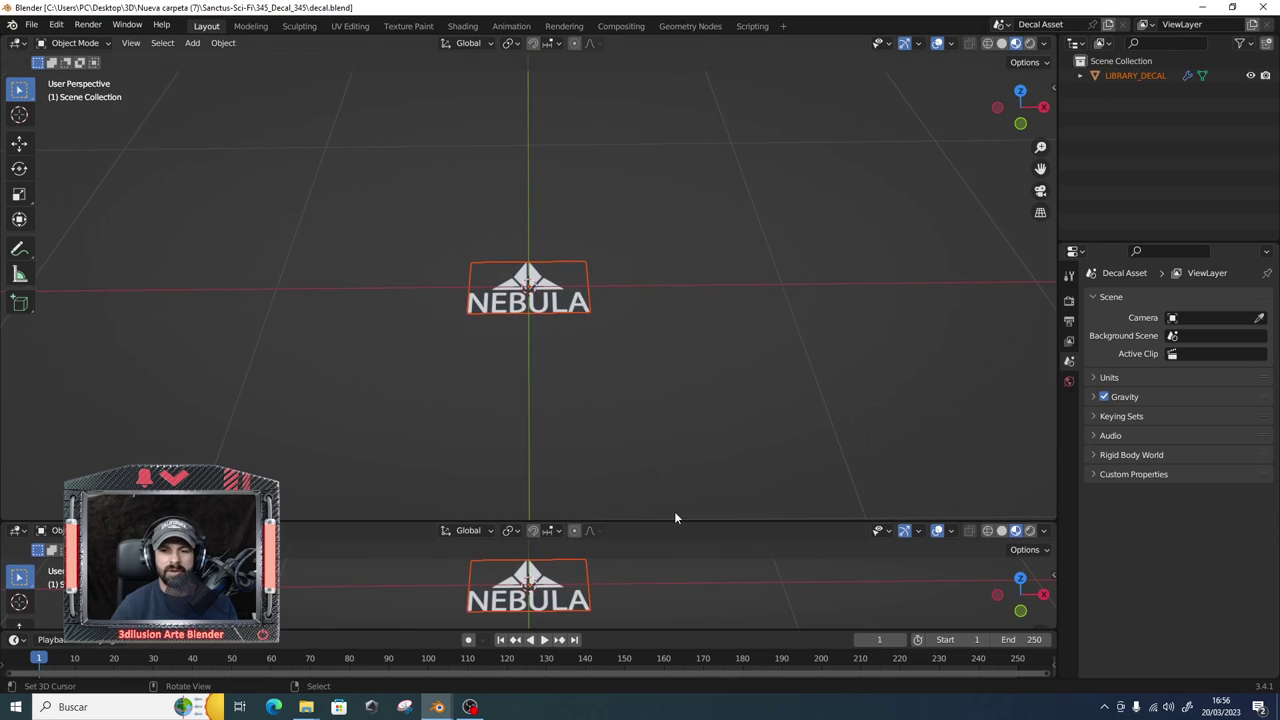
Enlarge the lower view and change its editor type to Asset Browser.
{"action": "left_click_drag", "start_coordinate": [675, 522], "coordinate": [669, 390]}
{"action": "left_click", "coordinate": [17, 398]}
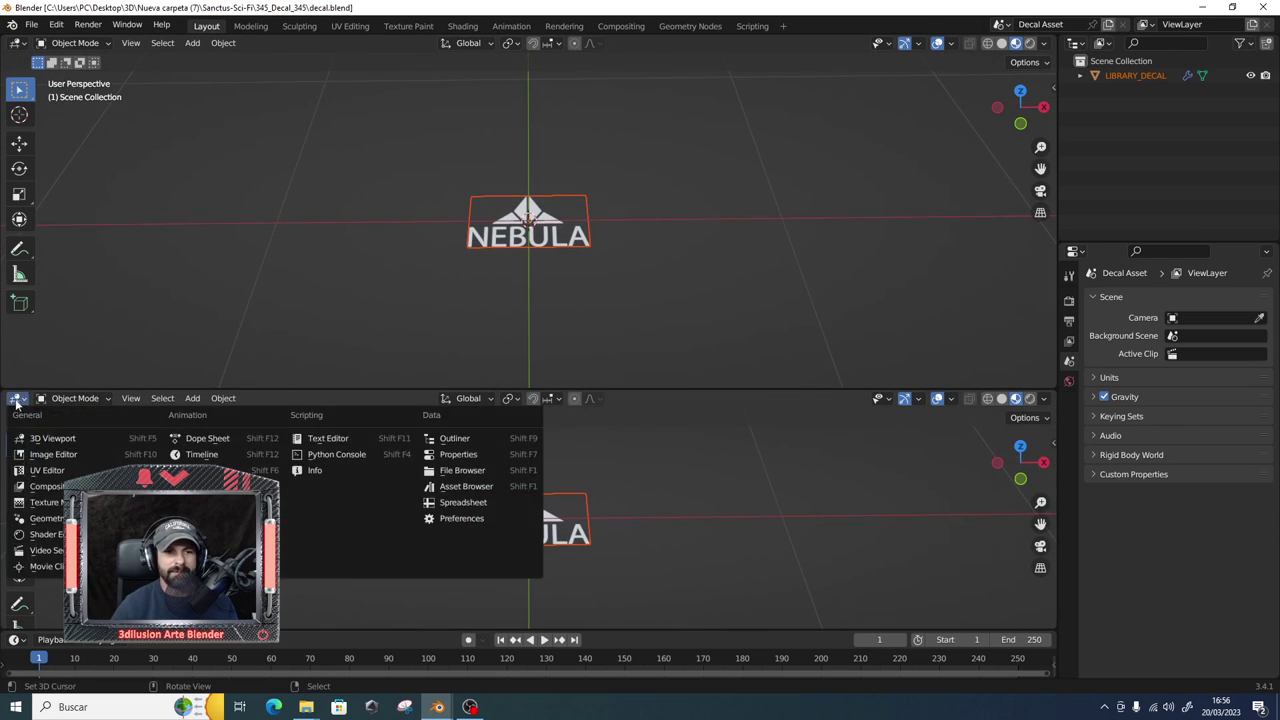
{"action": "left_click", "coordinate": [17, 398]}
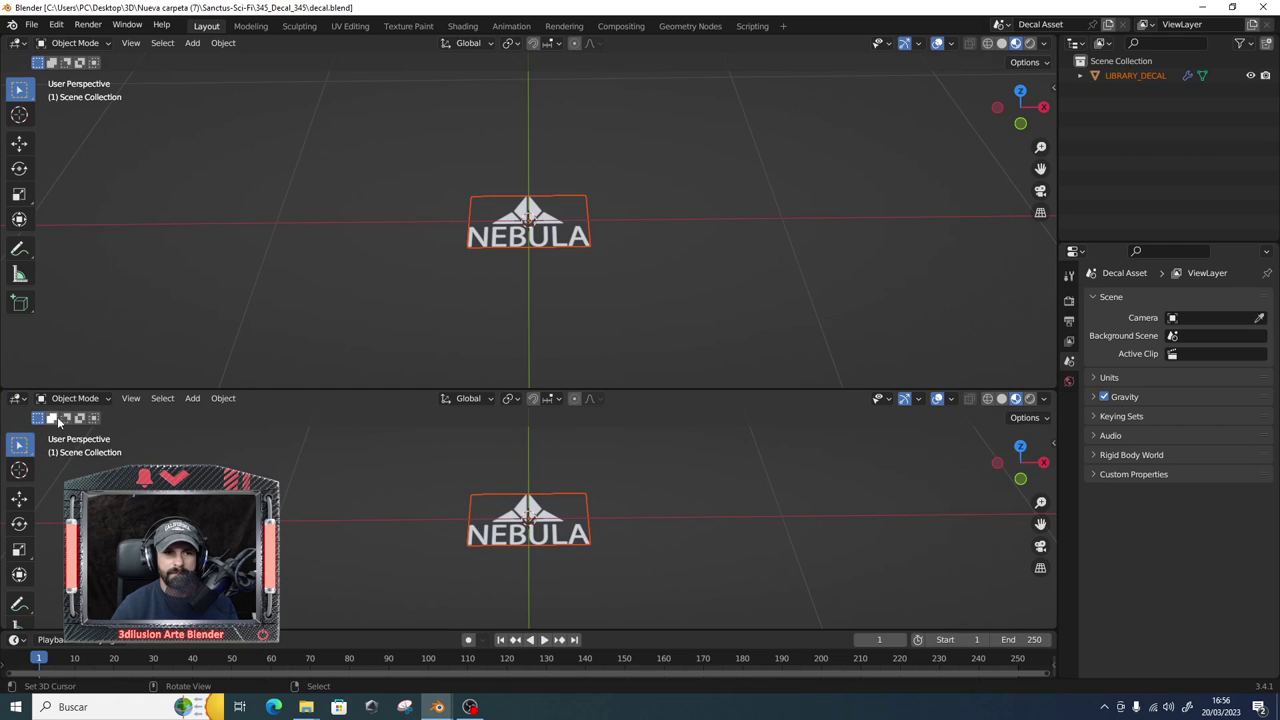
{"action": "left_click", "coordinate": [17, 398]}
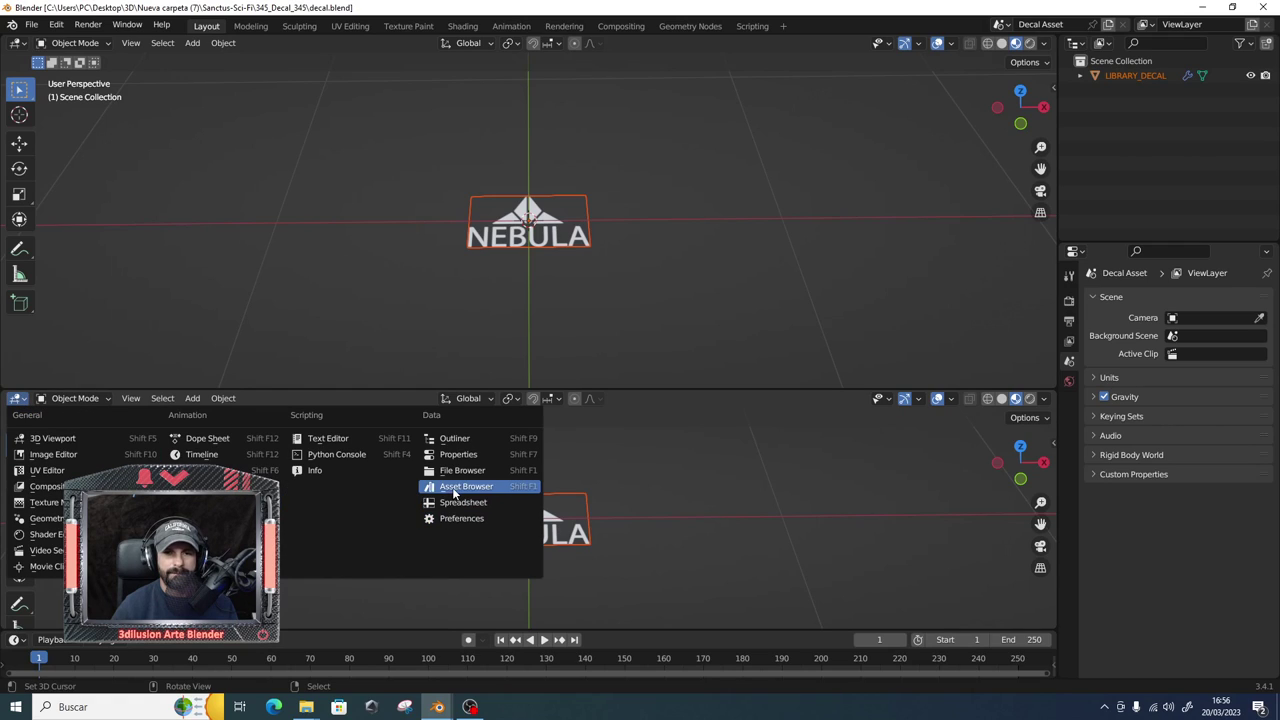
{"action": "left_click", "coordinate": [455, 489]}
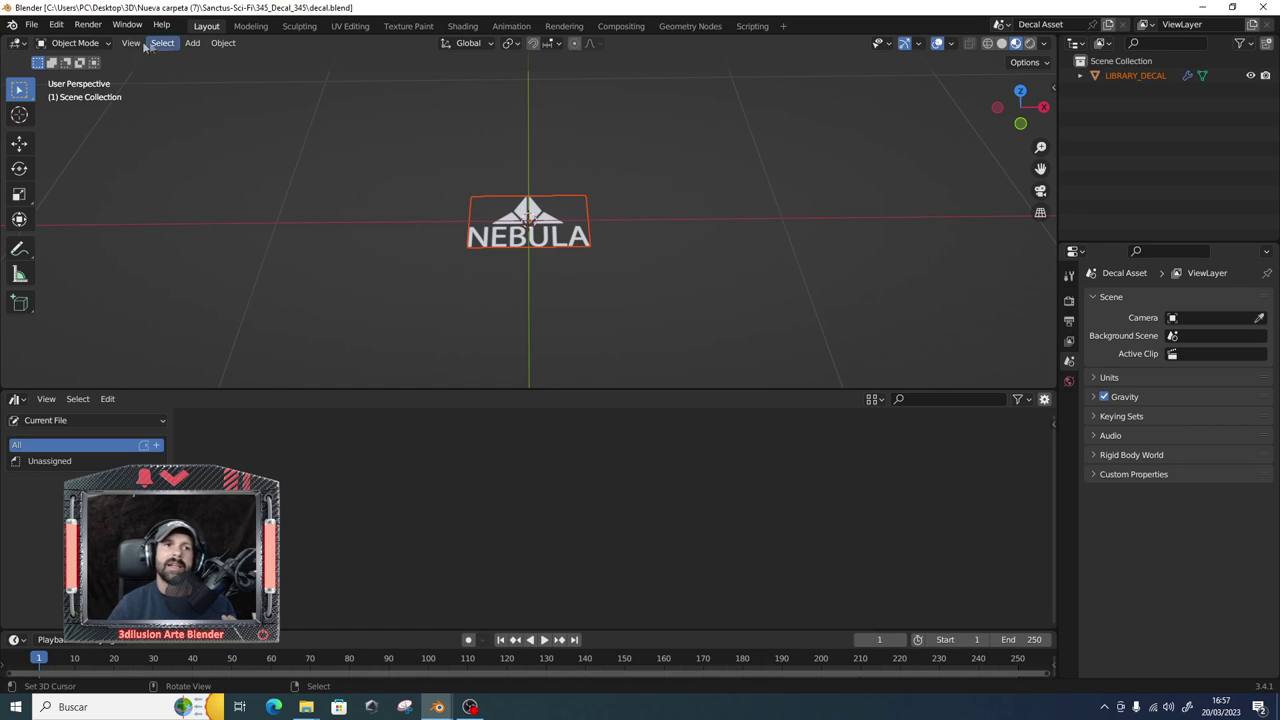
{"action": "left_click", "coordinate": [31, 24]}
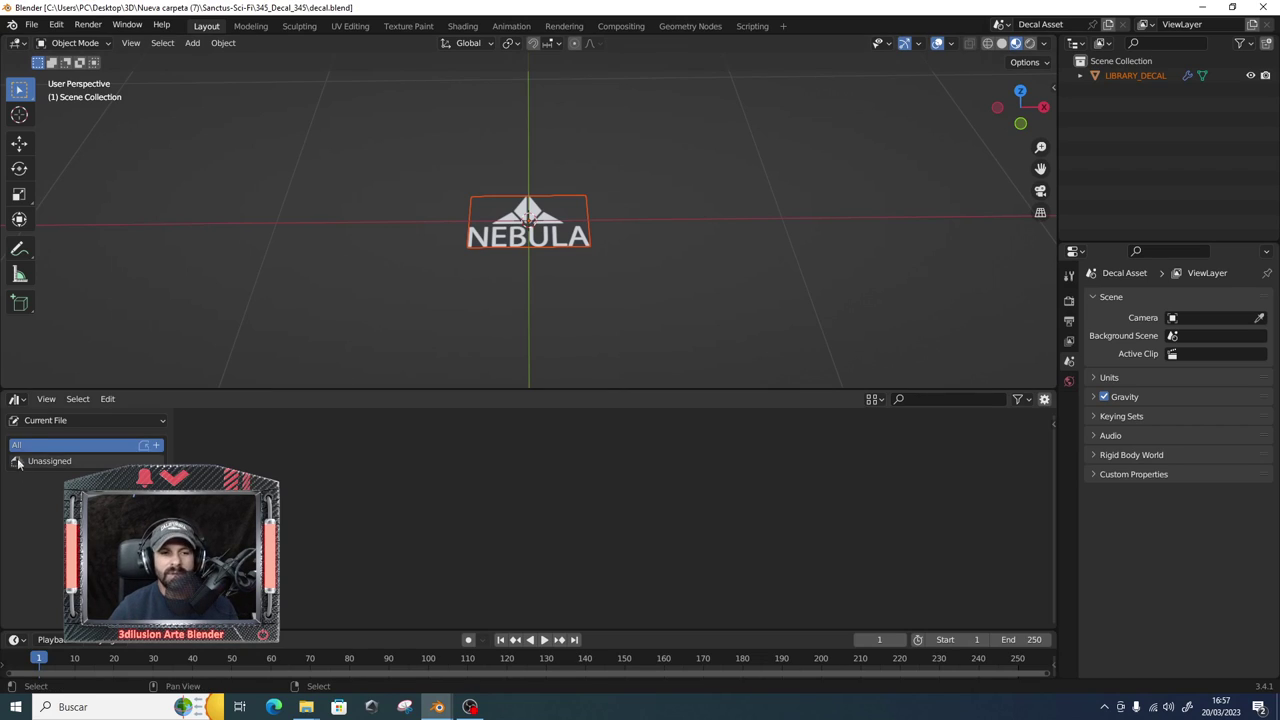
Browse the plant_library_for_b3.3+ library, then switch the Asset Browser to the decal library.
{"action": "left_click", "coordinate": [30, 420]}
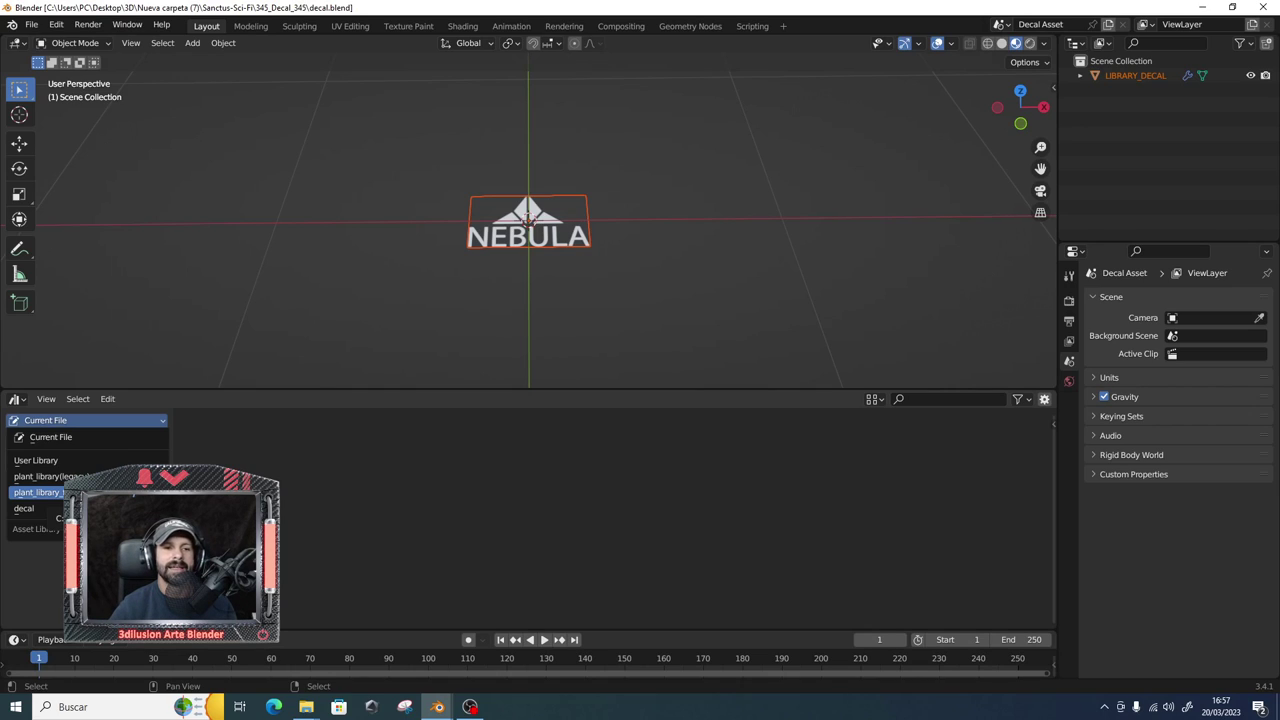
{"action": "left_click", "coordinate": [38, 492]}
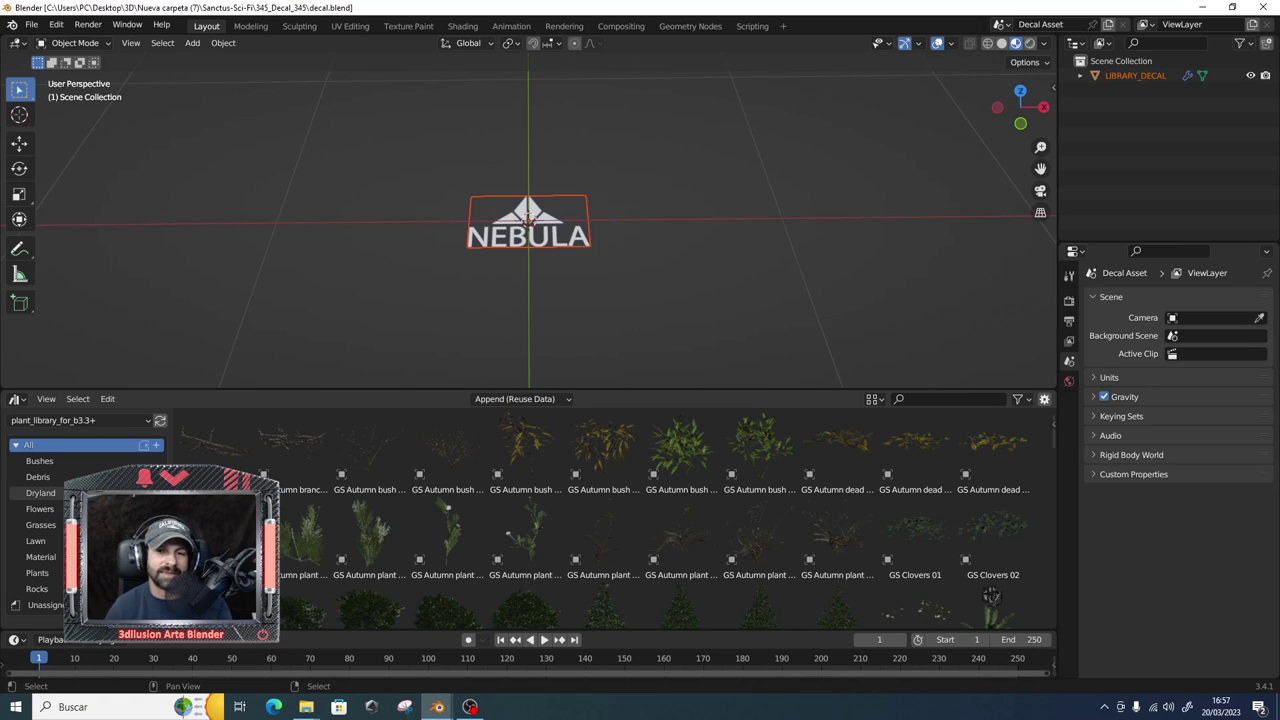
{"action": "left_click", "coordinate": [27, 446]}
{"action": "left_click", "coordinate": [66, 424]}
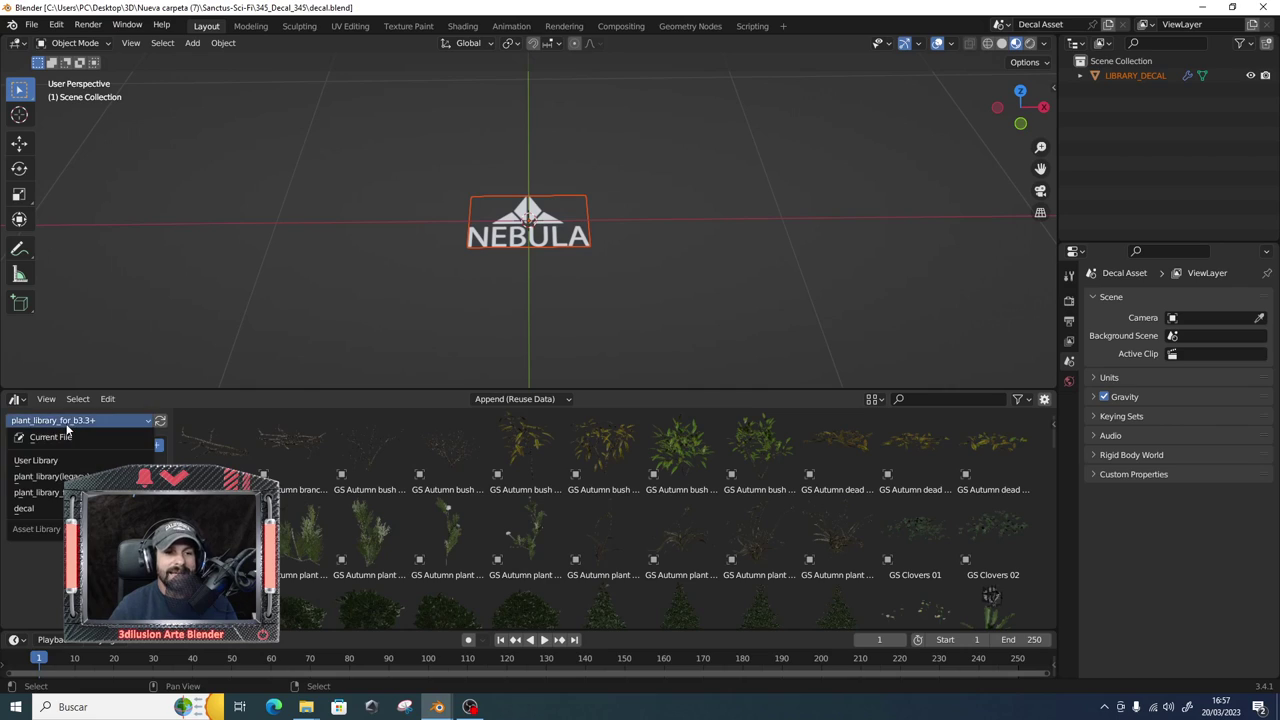
{"action": "left_click", "coordinate": [30, 510]}
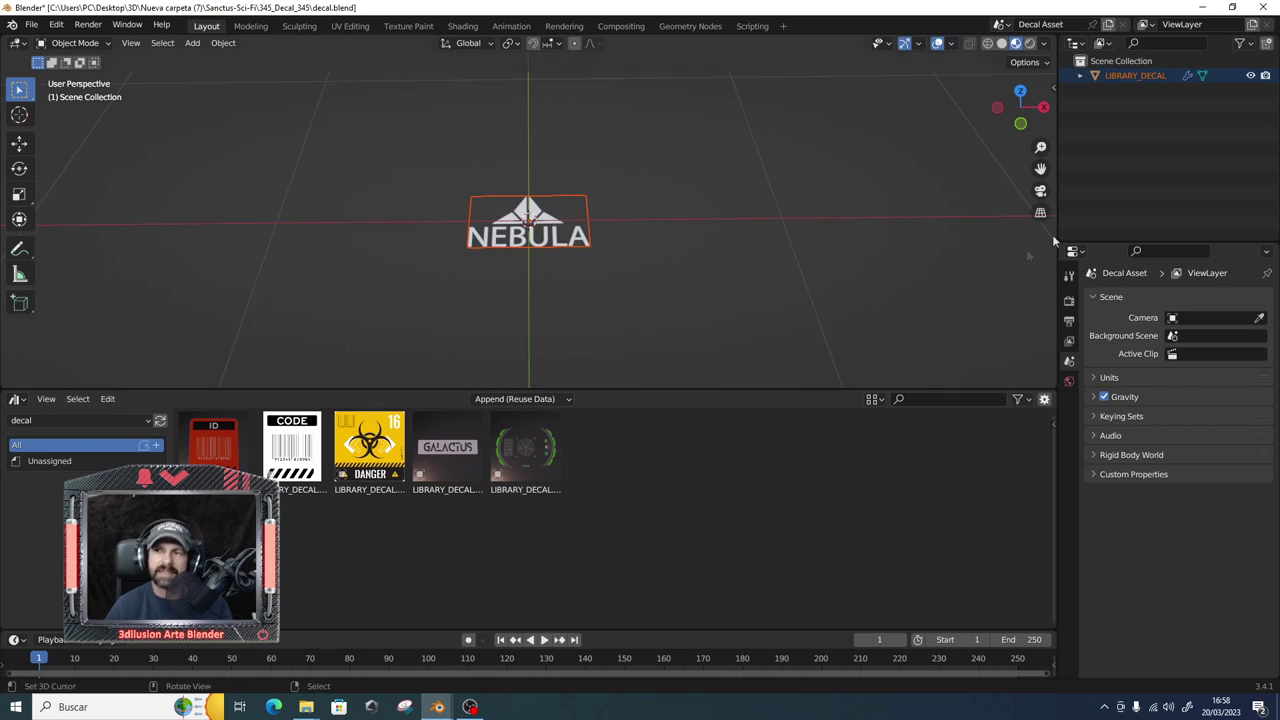
Mark LIBRARY_DECAL as an asset from the Outliner and set the Asset Browser to Current File.
{"action": "right_click", "coordinate": [1110, 75]}
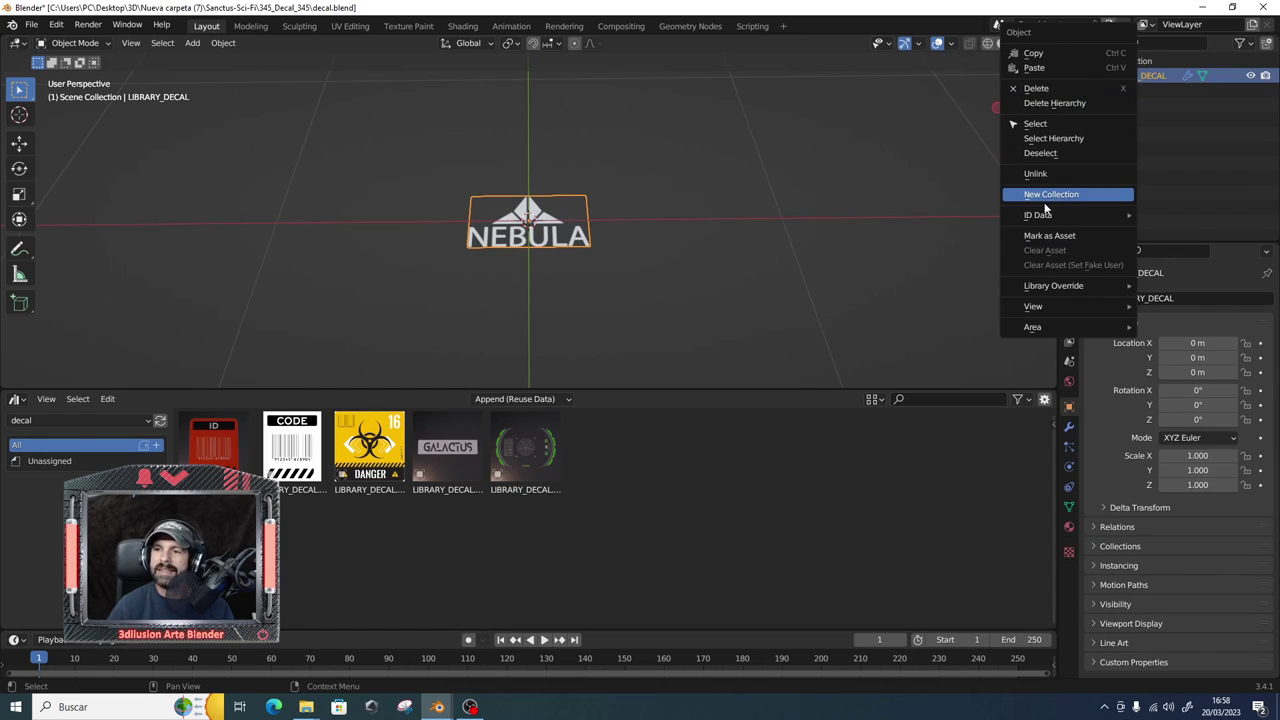
{"action": "left_click", "coordinate": [1045, 238]}
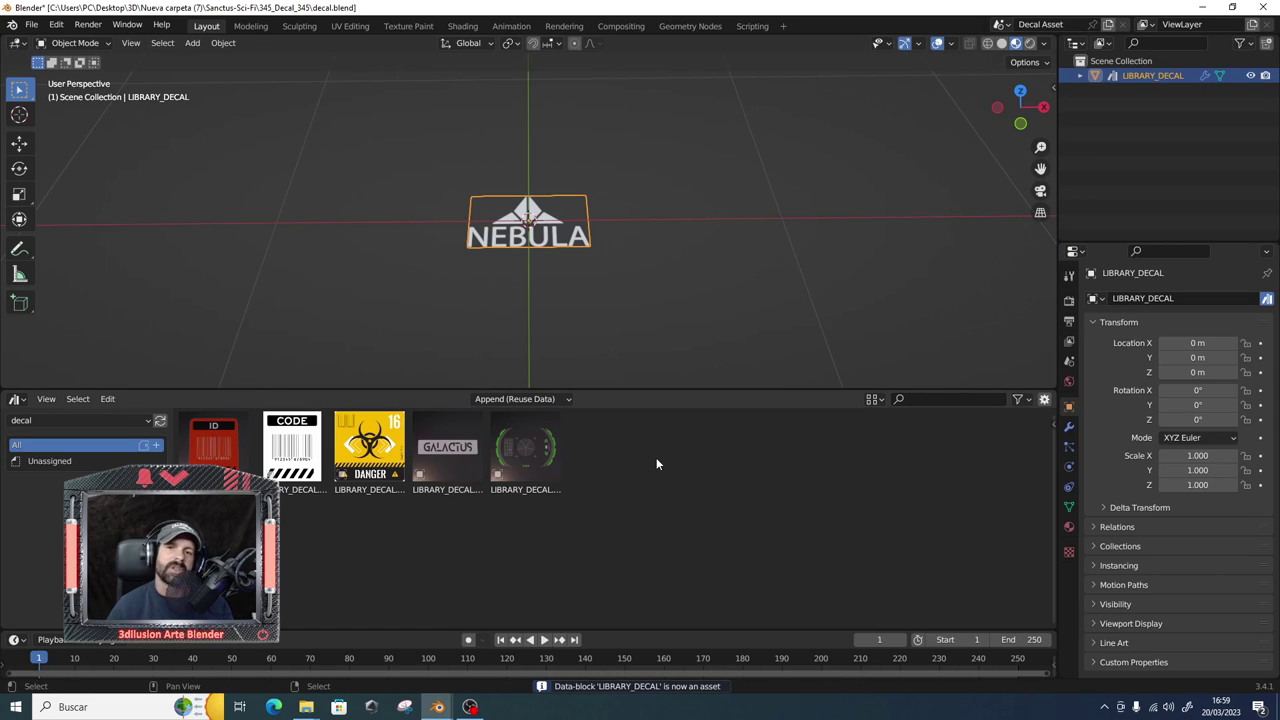
{"action": "left_click", "coordinate": [44, 421]}
{"action": "left_click", "coordinate": [44, 440]}
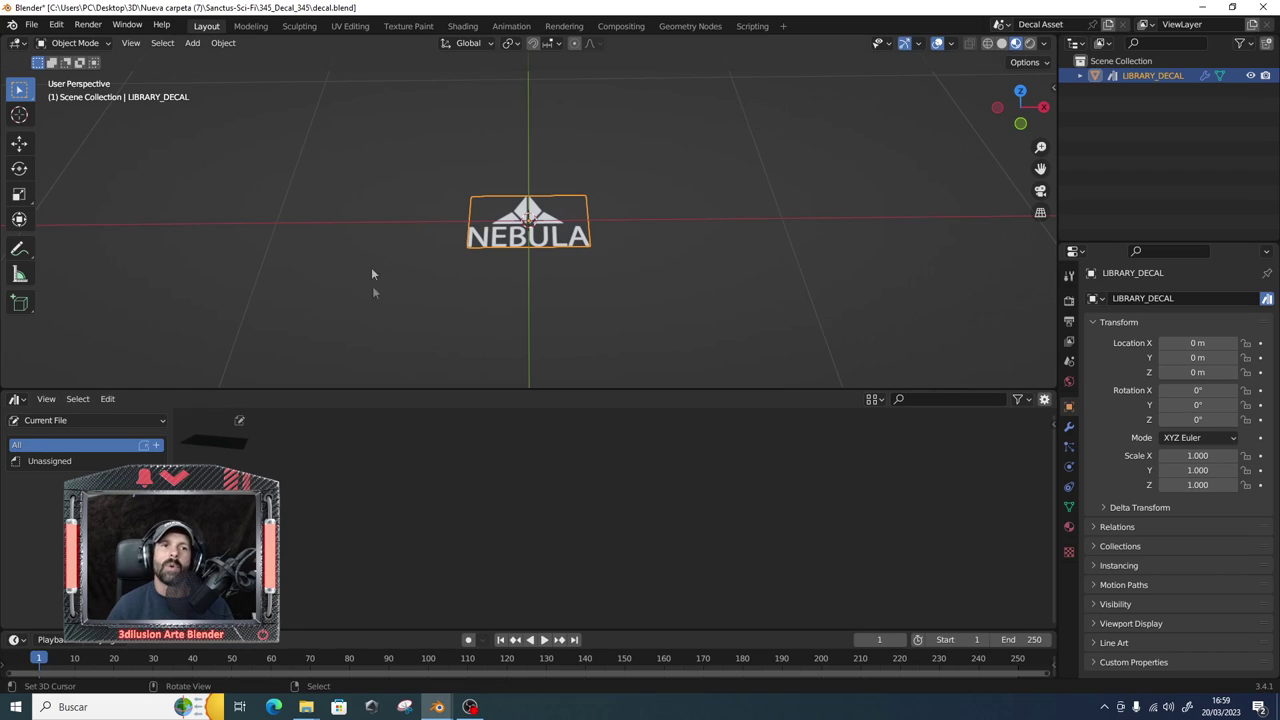
{"action": "left_click", "coordinate": [31, 25]}
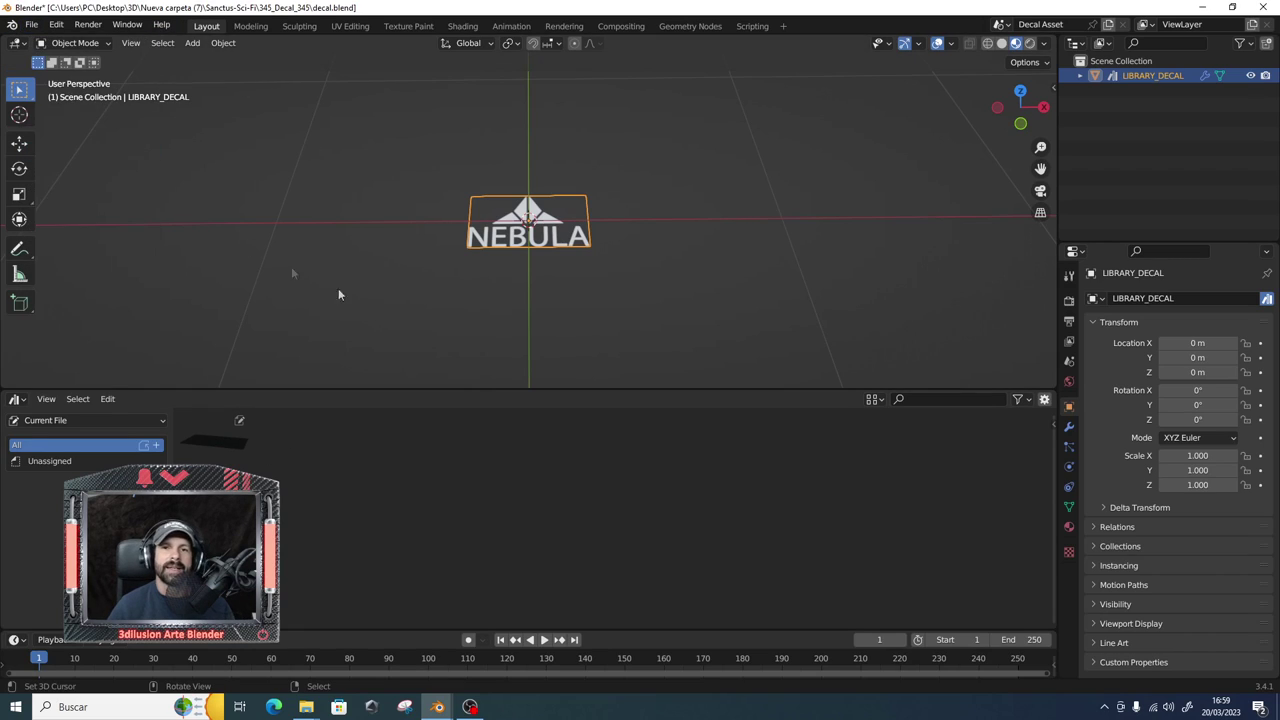
Open Preferences at File Paths, cancel adding a new asset library, and close Preferences.
{"action": "left_click", "coordinate": [56, 25]}
{"action": "left_click", "coordinate": [86, 231]}
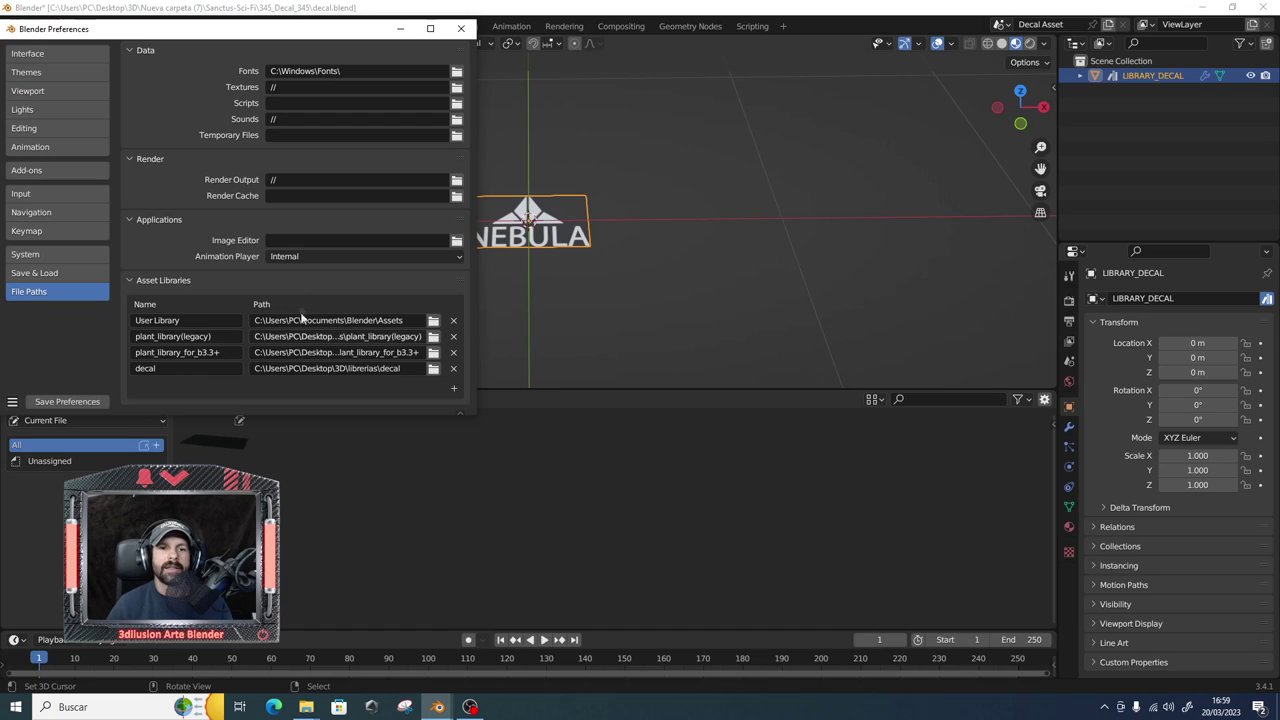
{"action": "left_click", "coordinate": [453, 391]}
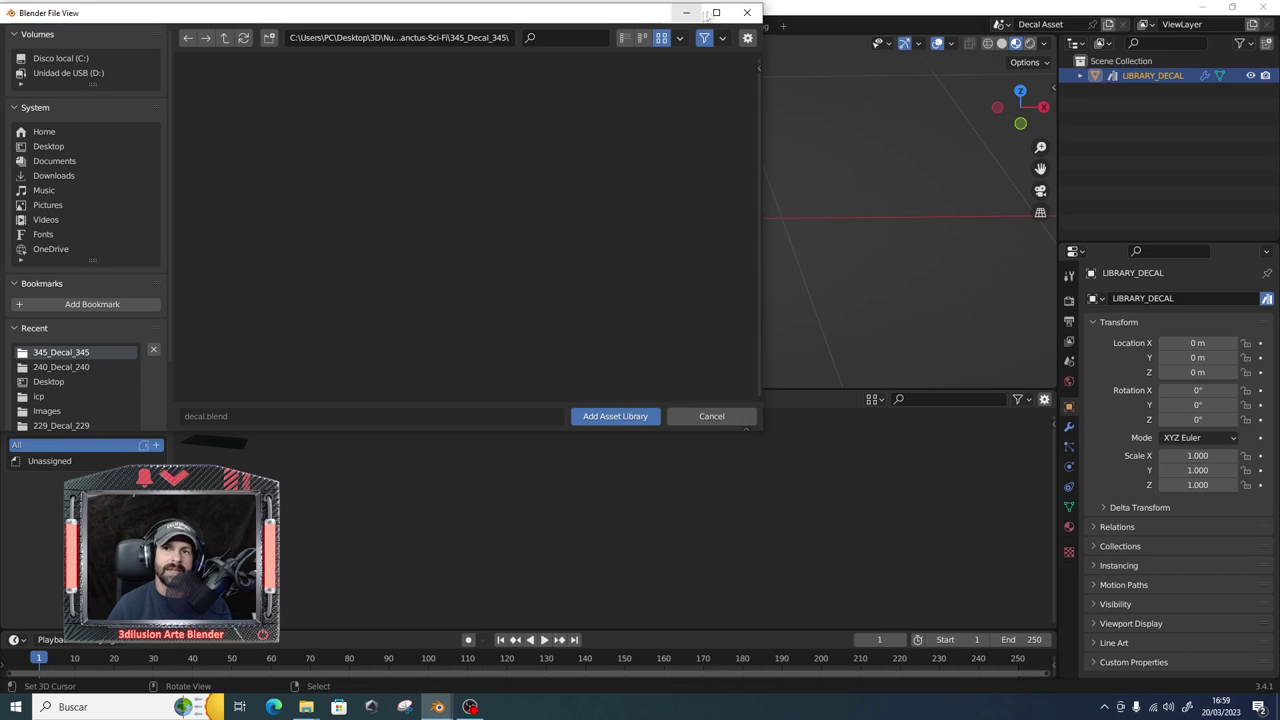
{"action": "left_click", "coordinate": [746, 12]}
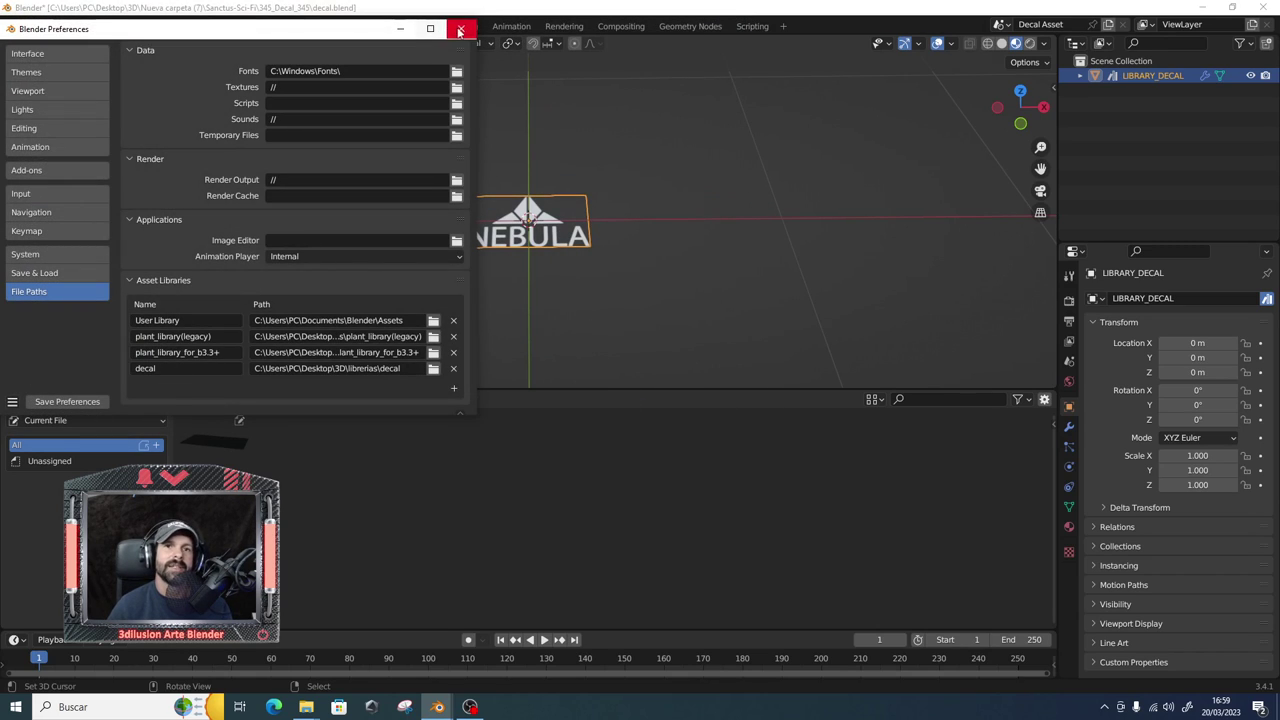
{"action": "left_click", "coordinate": [460, 28]}
{"action": "left_click", "coordinate": [57, 24]}
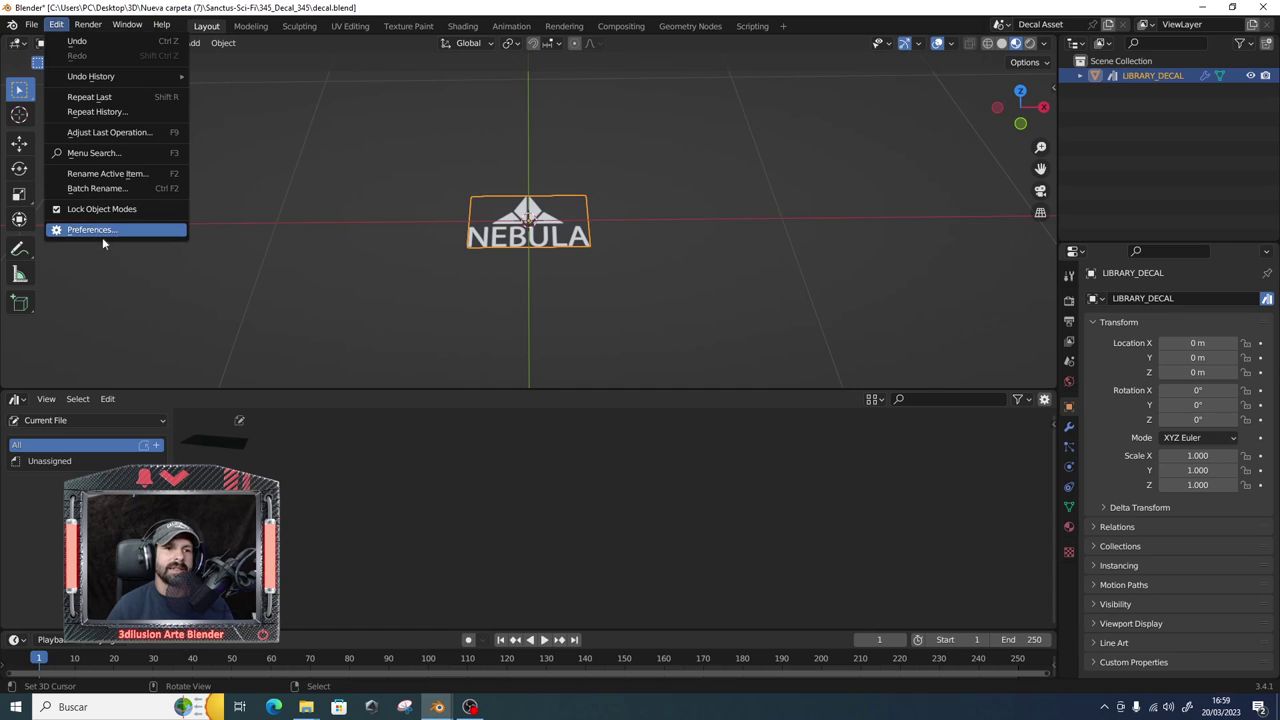
{"action": "left_click", "coordinate": [100, 232]}
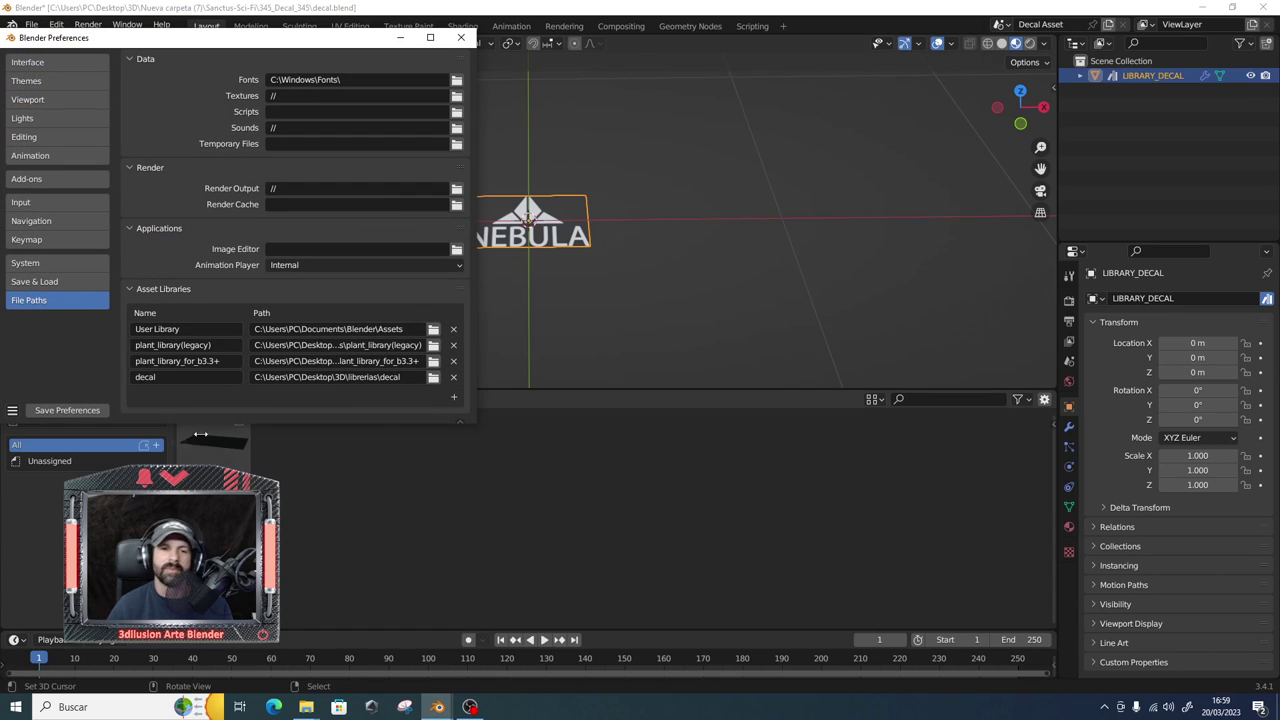
{"action": "left_click", "coordinate": [460, 37]}
Open decal.blend again, skipping the save prompt.
{"action": "left_click", "coordinate": [32, 24]}
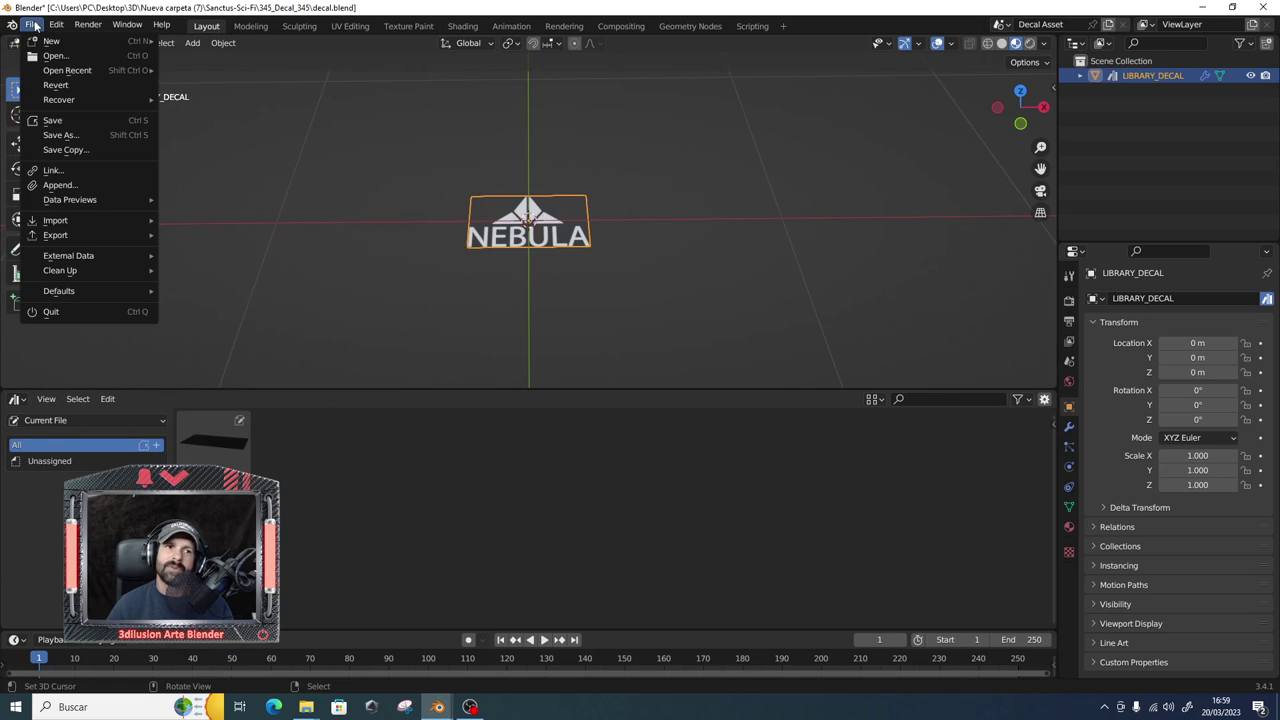
{"action": "left_click", "coordinate": [50, 62]}
{"action": "left_click", "coordinate": [655, 378]}
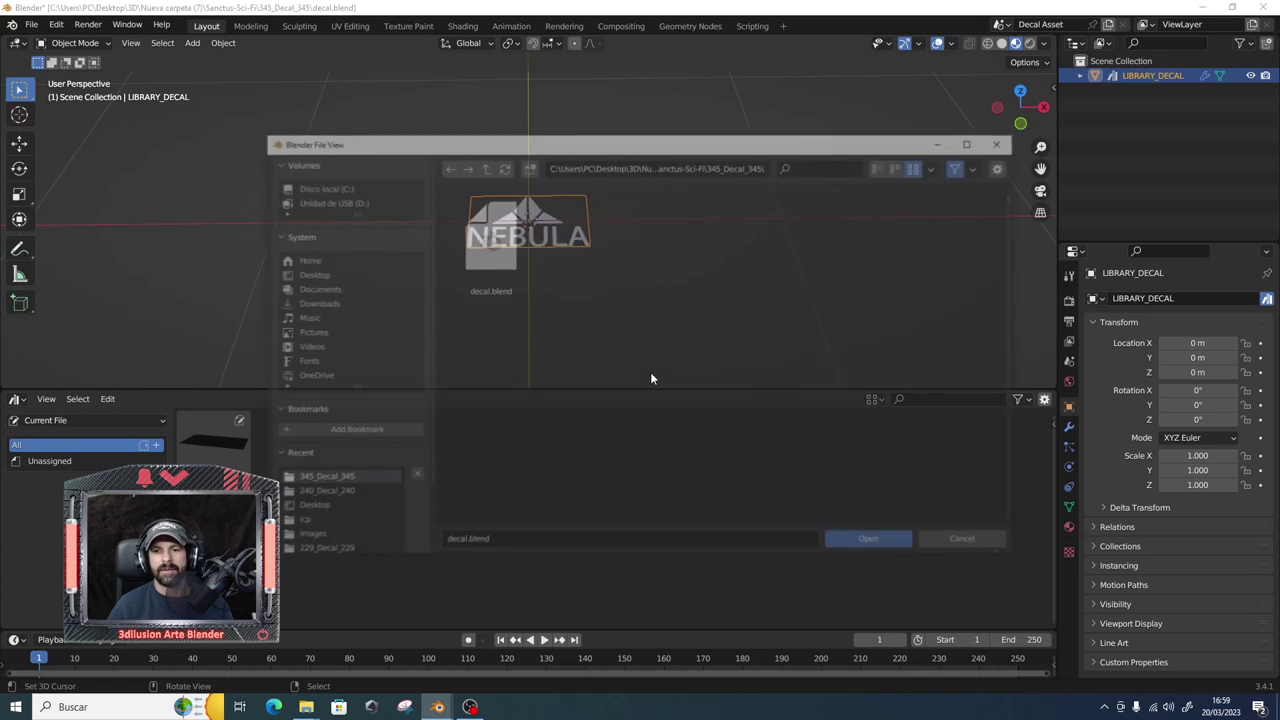
{"action": "double_click", "coordinate": [510, 272]}
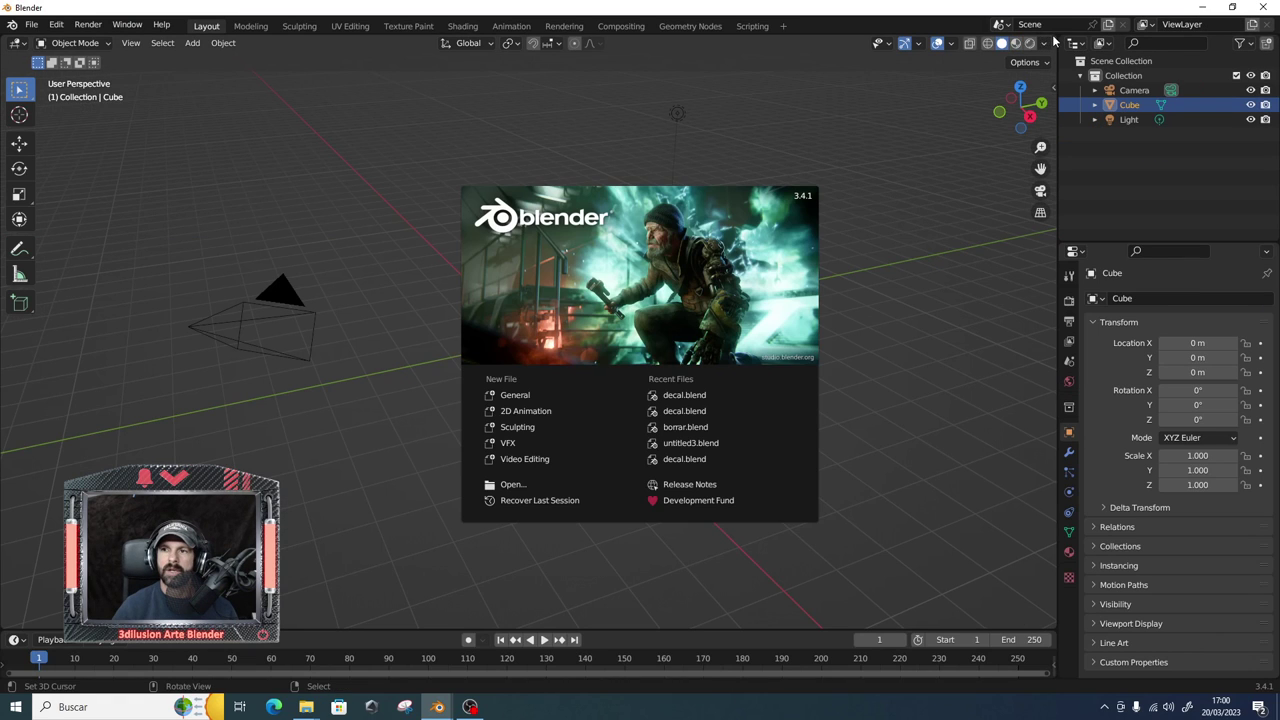
Split the 3D viewport, make the lower area a taller Asset Browser, then minimize Blender.
{"action": "left_click", "coordinate": [1053, 40]}
{"action": "left_click_drag", "start_coordinate": [1053, 40], "coordinate": [1020, 505]}
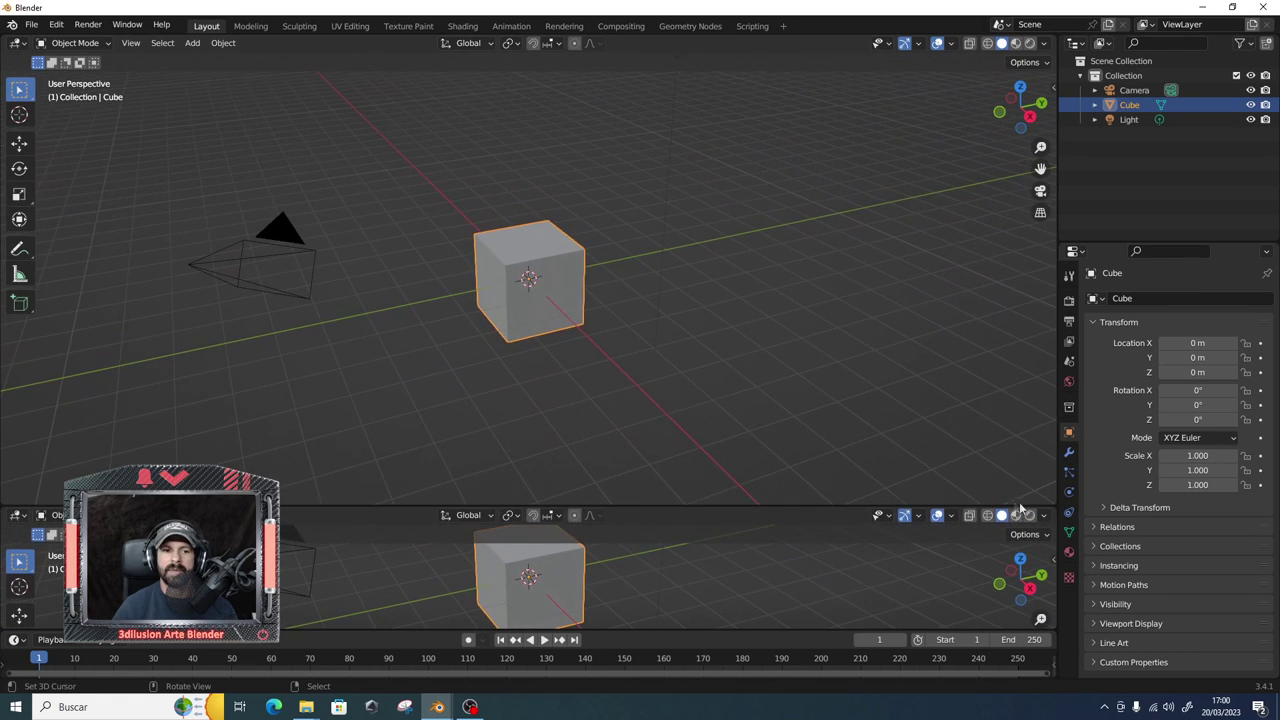
{"action": "left_click", "coordinate": [22, 516]}
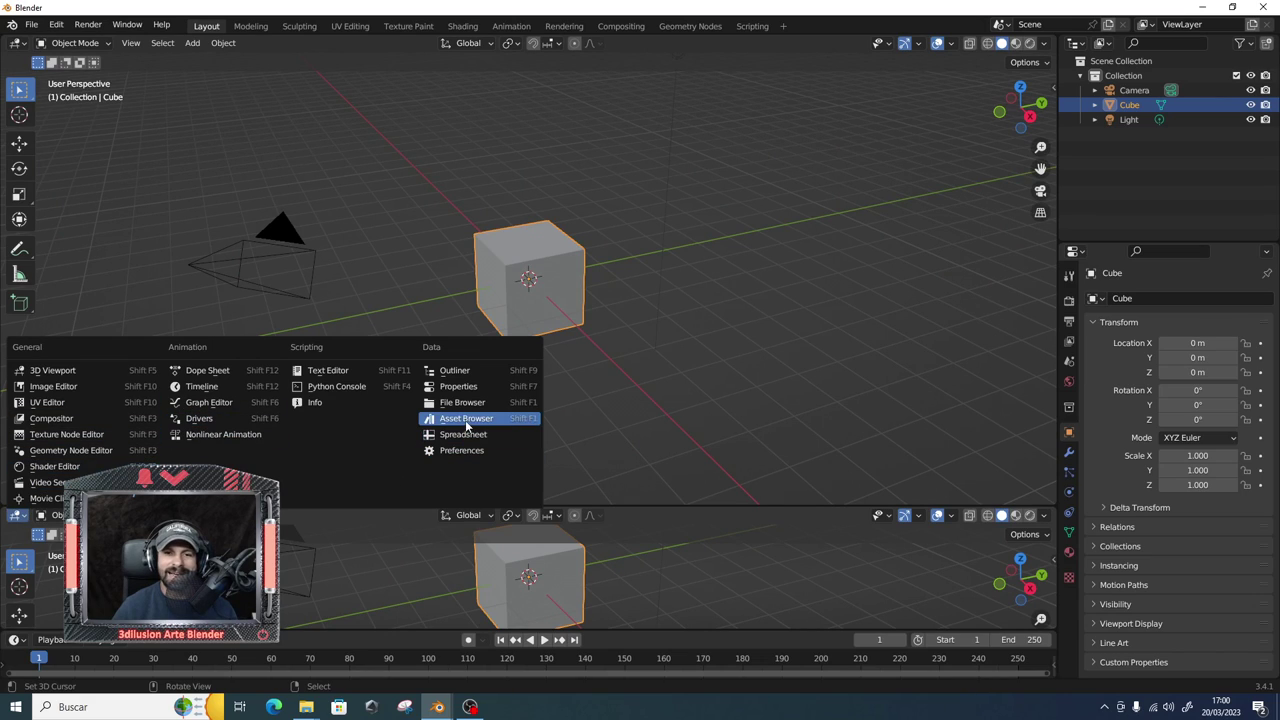
{"action": "left_click", "coordinate": [448, 427]}
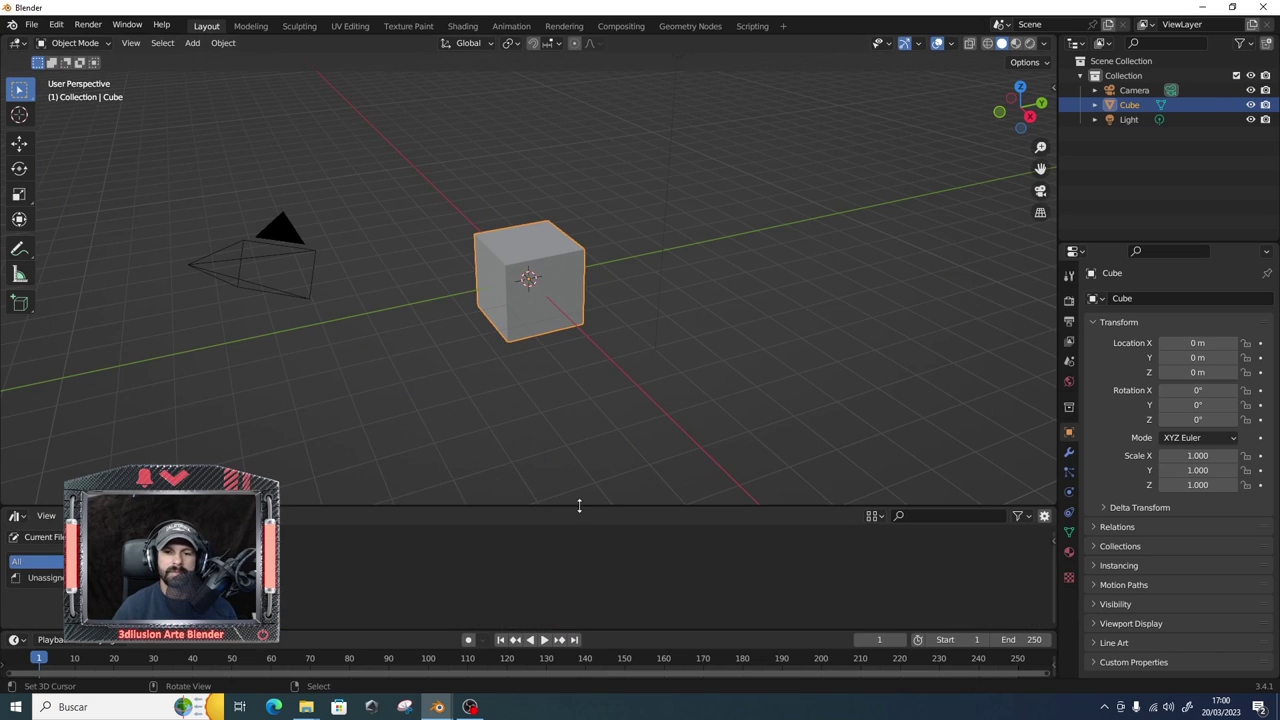
{"action": "left_click_drag", "start_coordinate": [583, 506], "coordinate": [583, 397]}
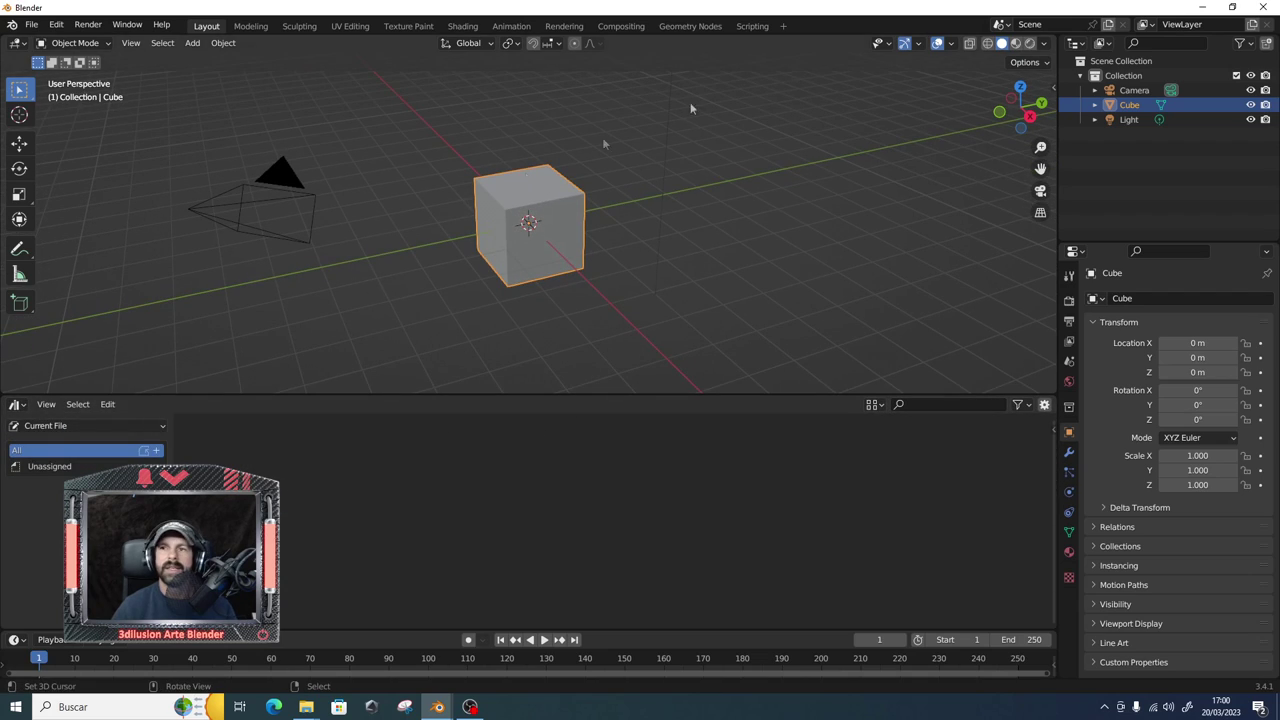
{"action": "left_click", "coordinate": [1201, 7]}
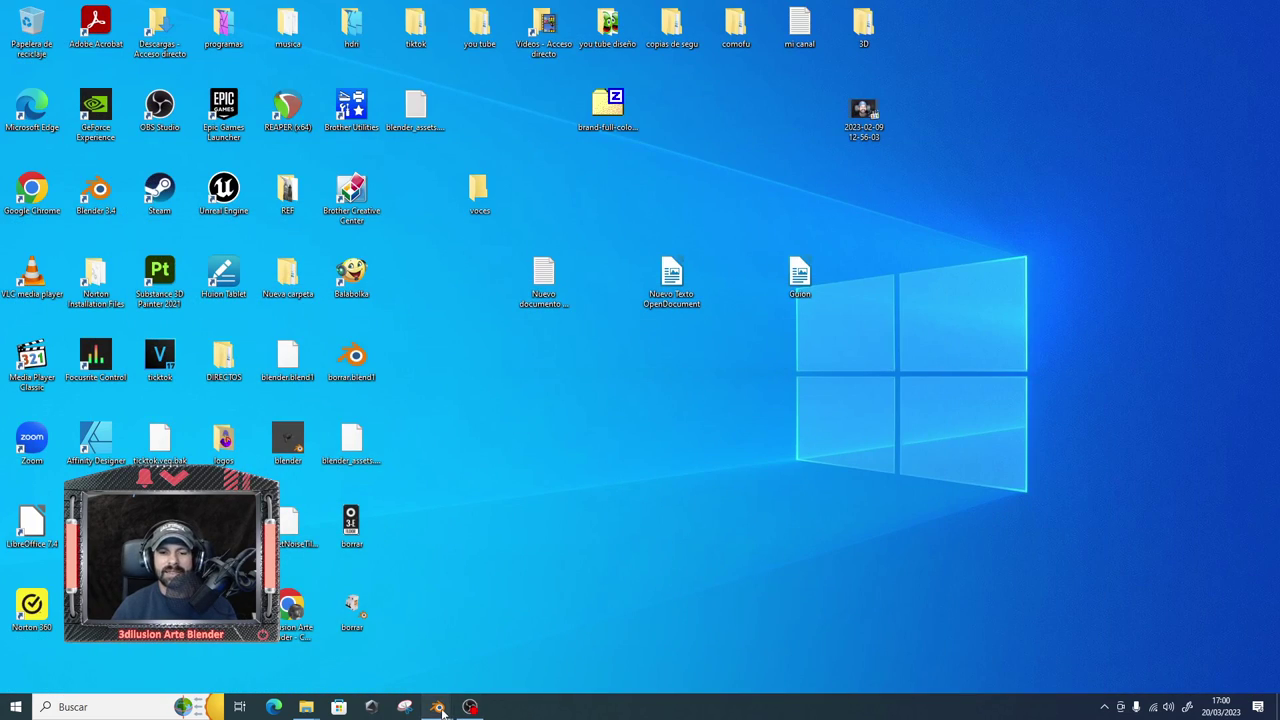
{"action": "mouse_move", "coordinate": [437, 707]}
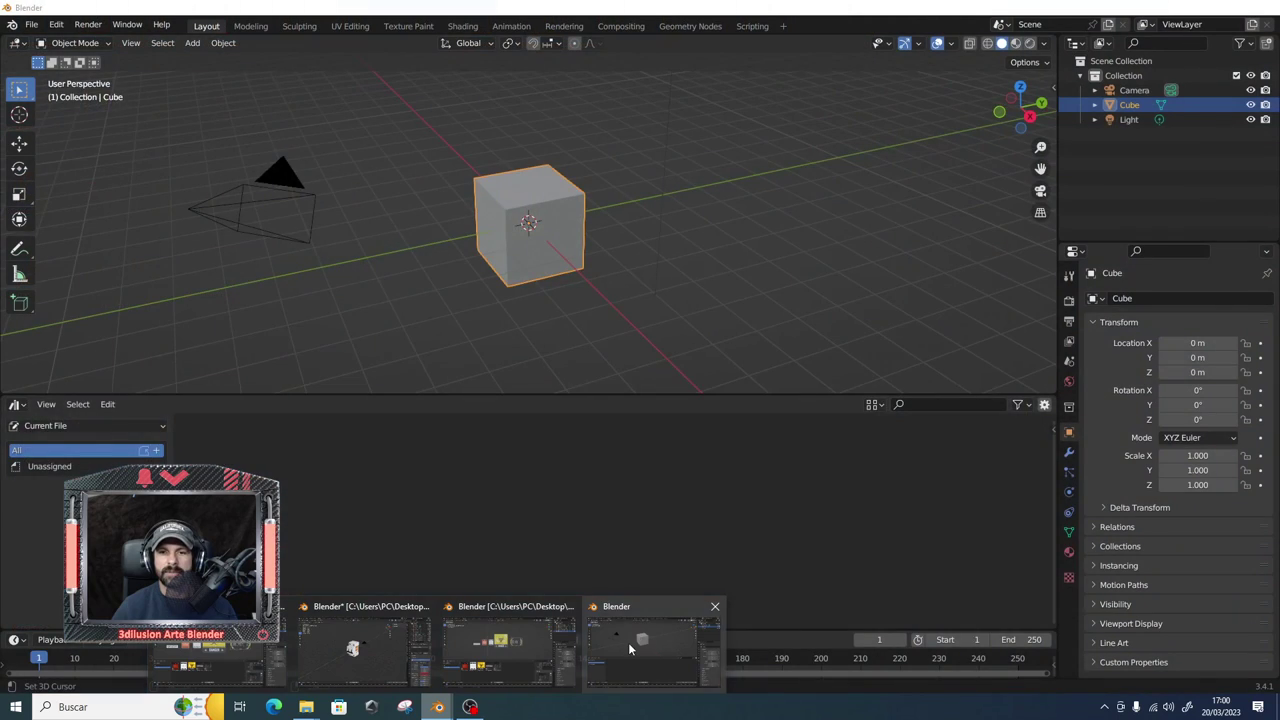
Restore the decal.blend Blender window from the taskbar.
{"action": "left_click", "coordinate": [510, 648]}
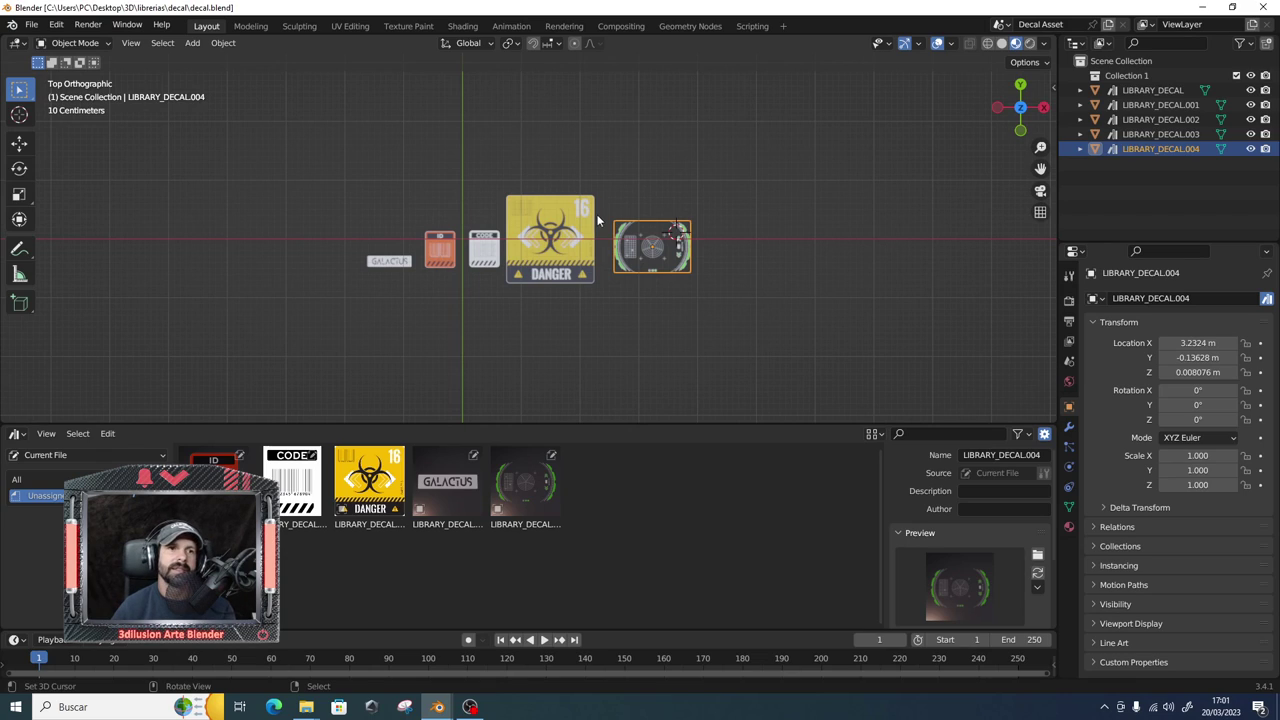
Start File > Link and browse into 026_Decal_026's decal.blend Mesh data.
{"action": "left_click", "coordinate": [35, 27]}
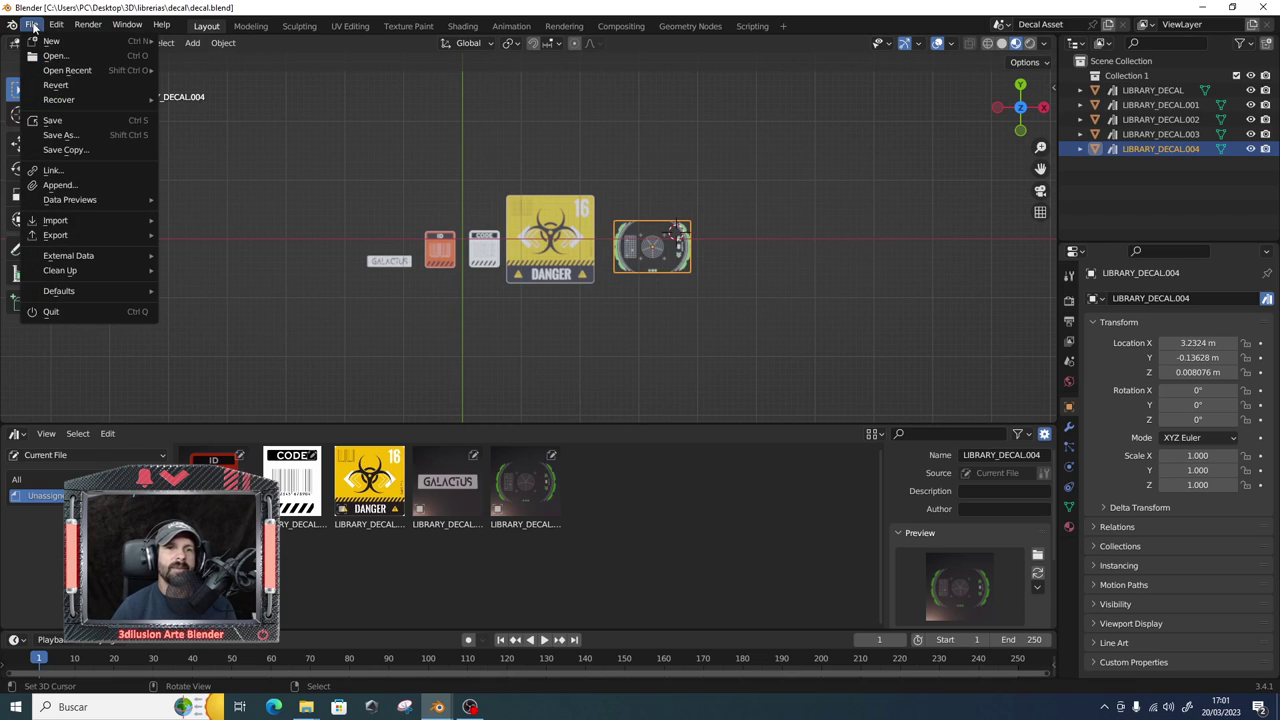
{"action": "left_click", "coordinate": [52, 174]}
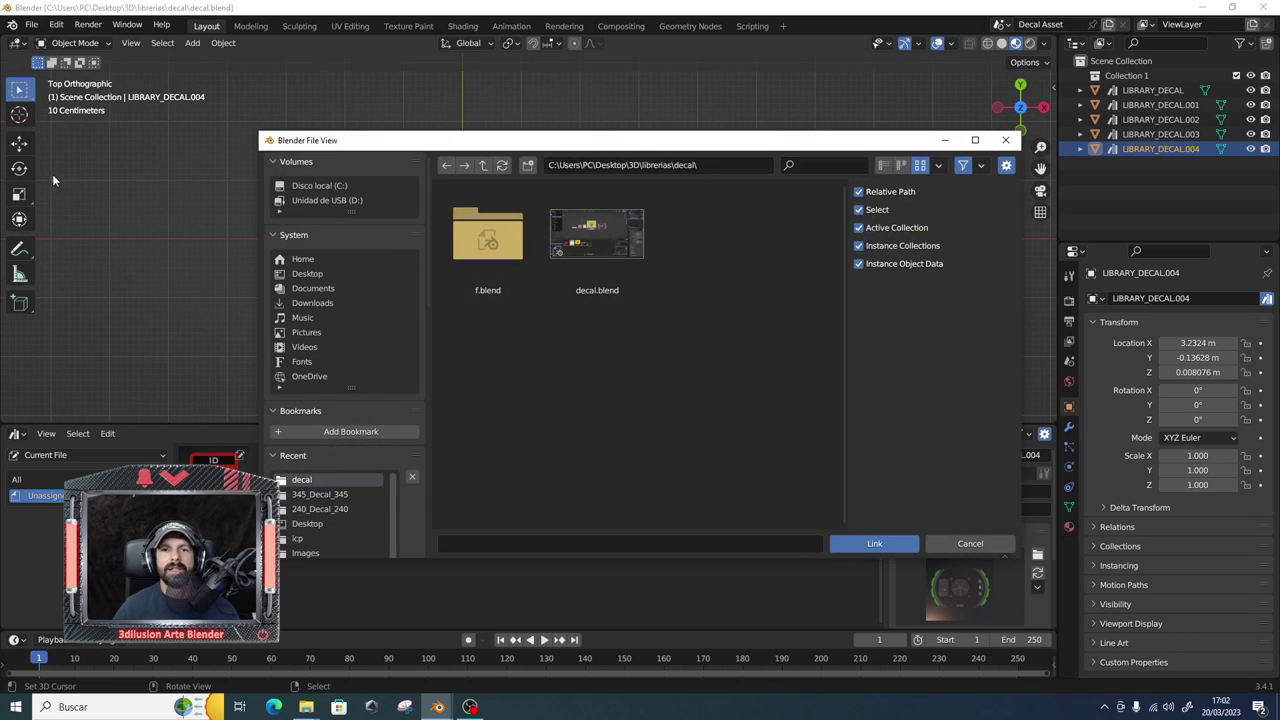
{"action": "left_click", "coordinate": [483, 164]}
{"action": "left_click", "coordinate": [483, 164]}
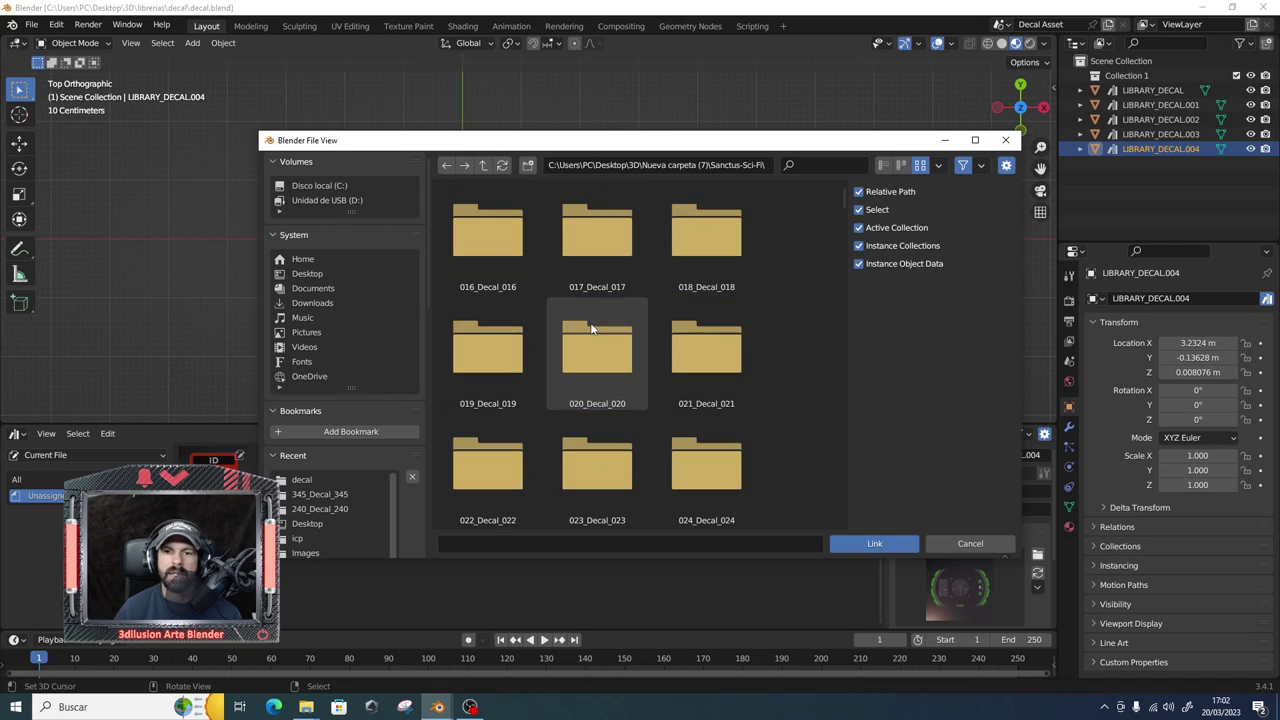
{"action": "scroll", "coordinate": [590, 321], "scroll_direction": "down", "scroll_amount": 3}
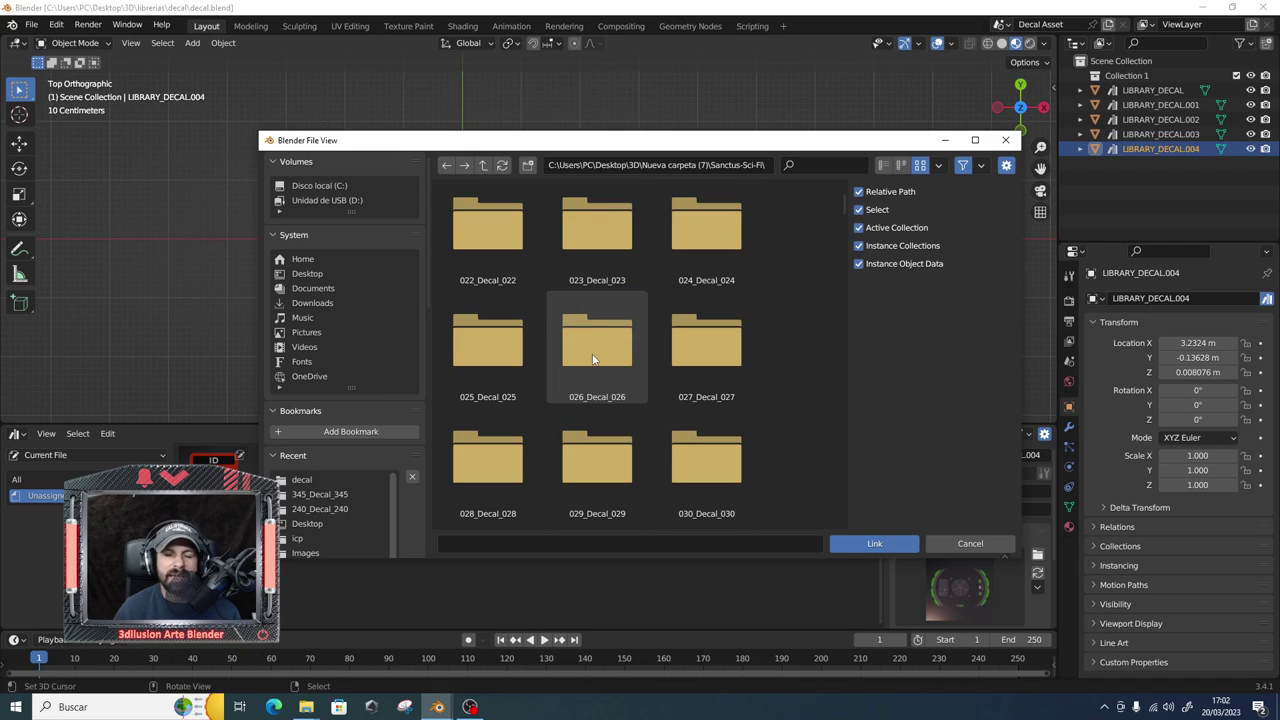
{"action": "double_click", "coordinate": [592, 355]}
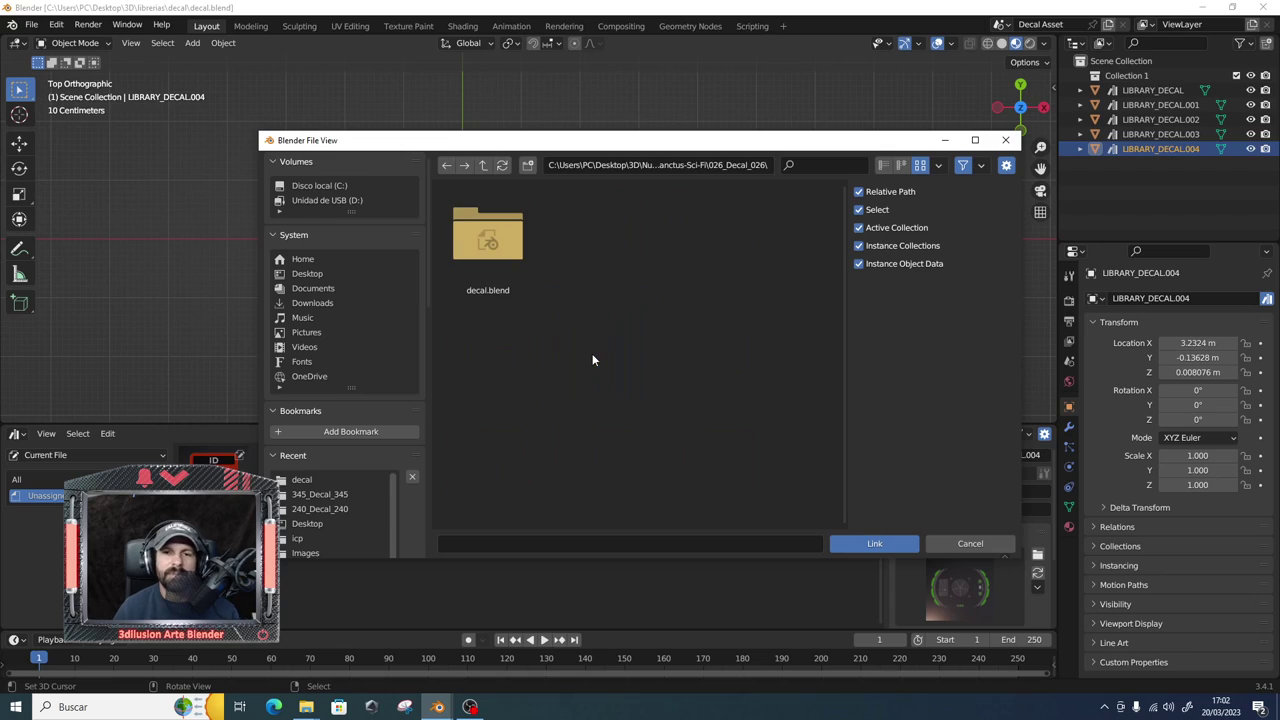
{"action": "double_click", "coordinate": [505, 262]}
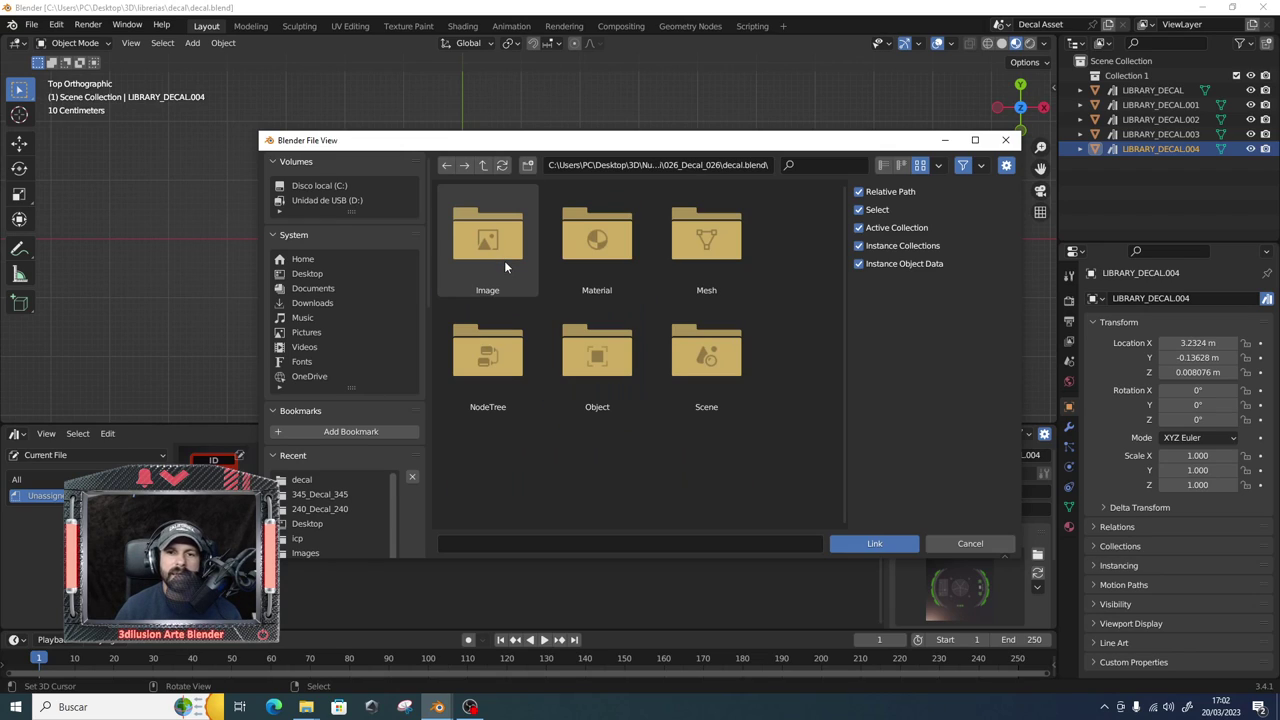
{"action": "double_click", "coordinate": [700, 235]}
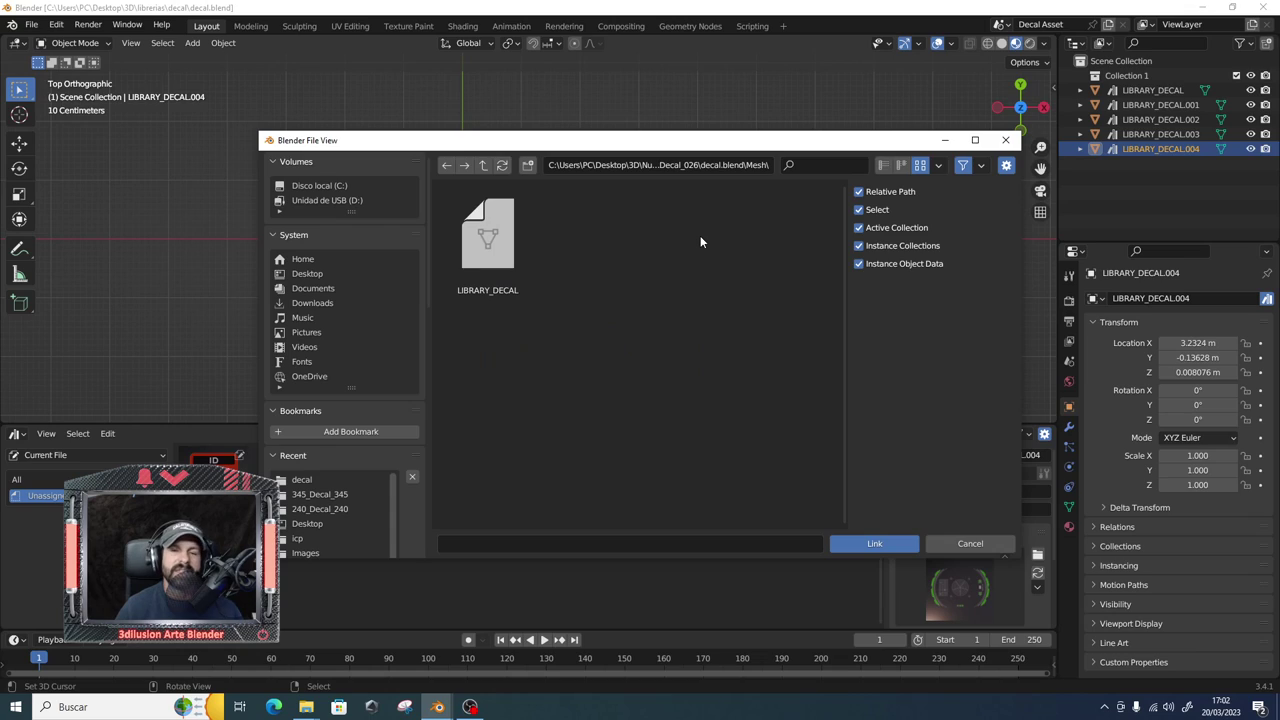
{"action": "left_click", "coordinate": [490, 262]}
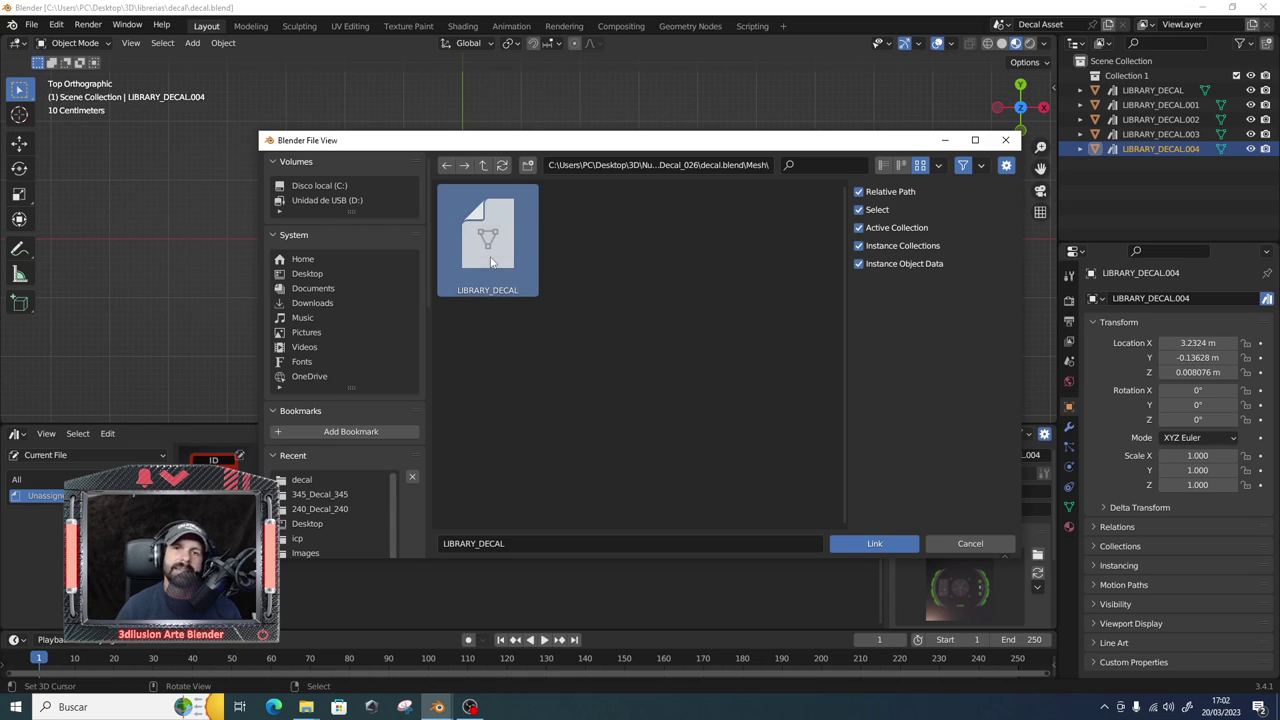
Go back to 014_Decal_014's decal.blend and link its LIBRARY_DECAL mesh.
{"action": "left_click", "coordinate": [486, 166]}
{"action": "left_click", "coordinate": [486, 166]}
{"action": "left_click", "coordinate": [486, 166]}
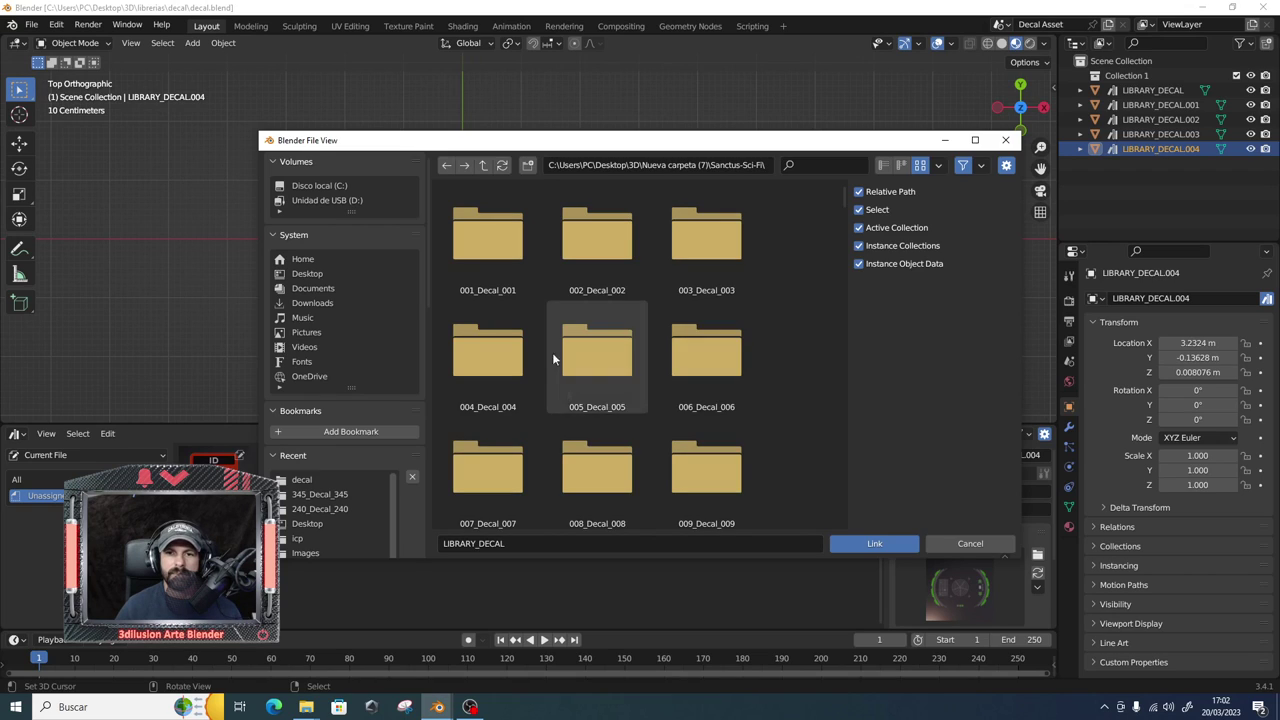
{"action": "scroll", "coordinate": [604, 436], "scroll_direction": "down", "scroll_amount": 5}
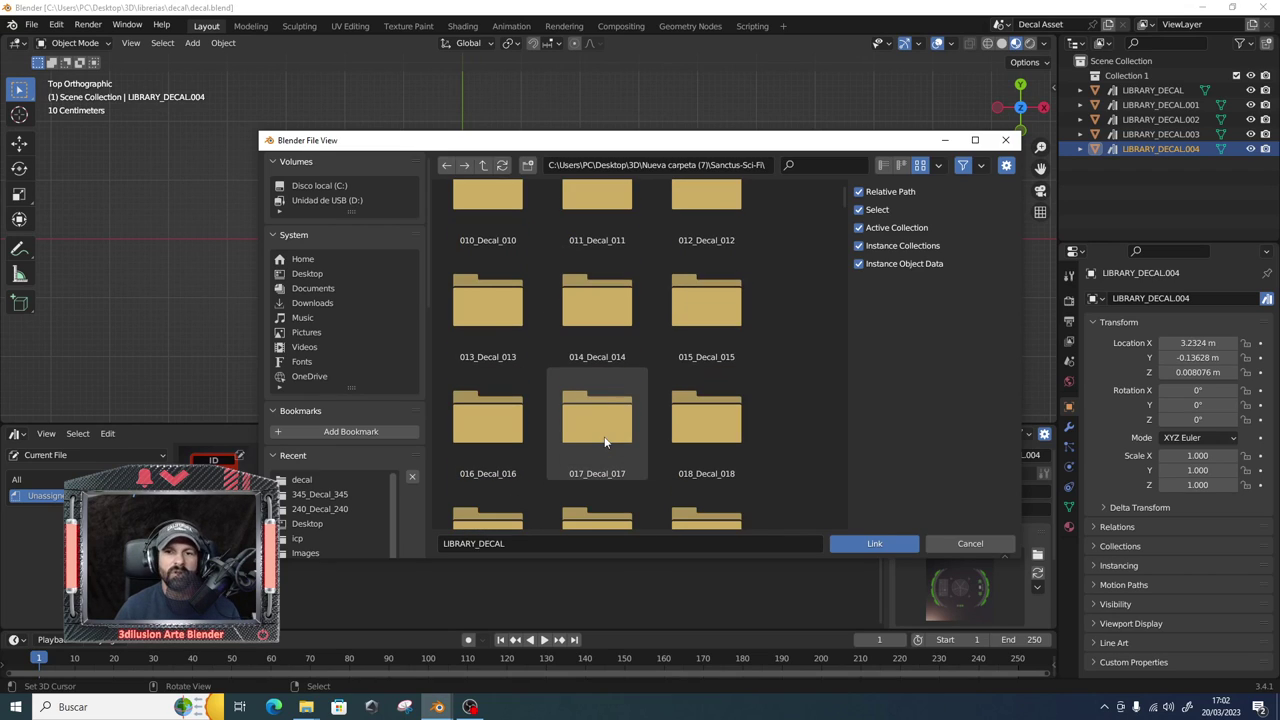
{"action": "double_click", "coordinate": [607, 317]}
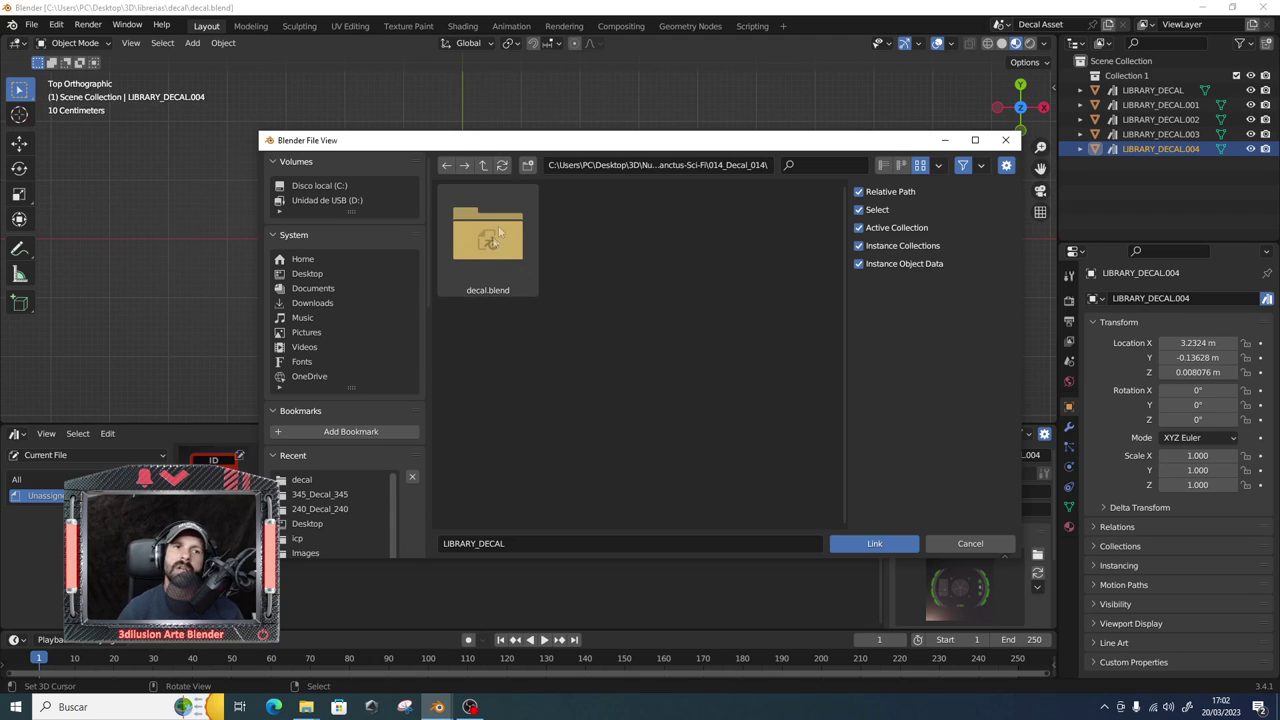
{"action": "left_click", "coordinate": [29, 28]}
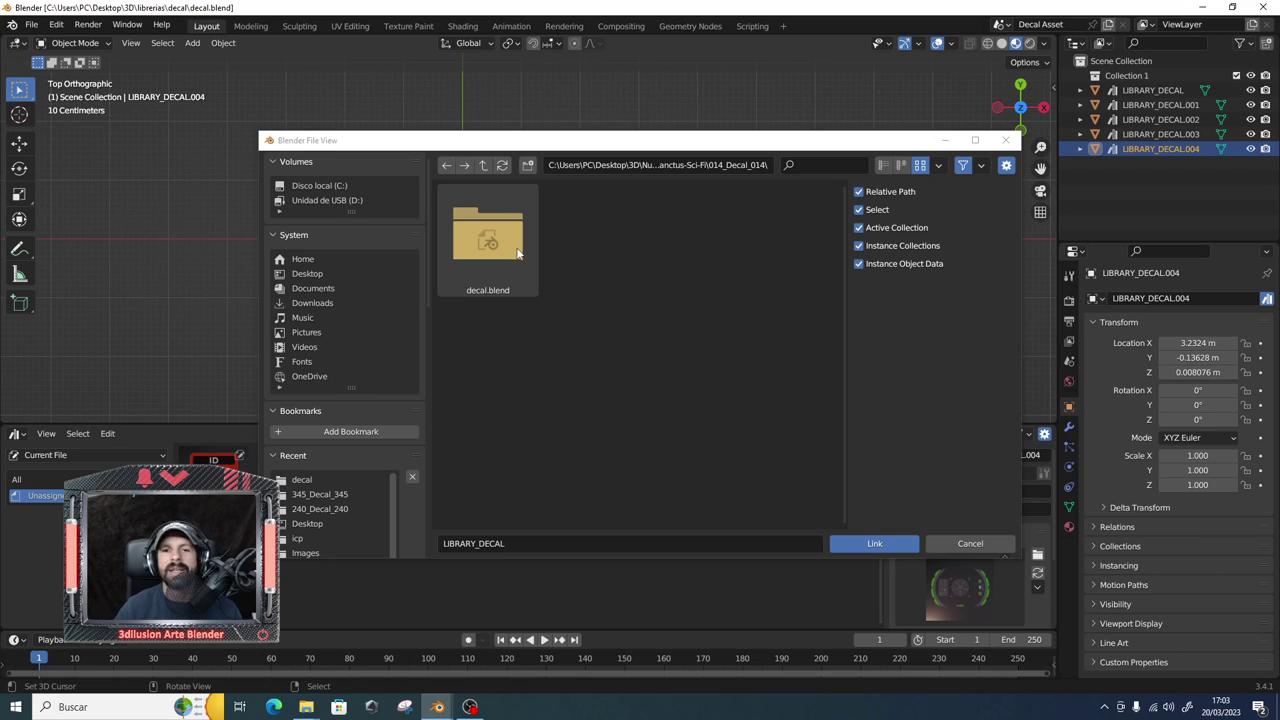
{"action": "double_click", "coordinate": [517, 253]}
{"action": "double_click", "coordinate": [688, 237]}
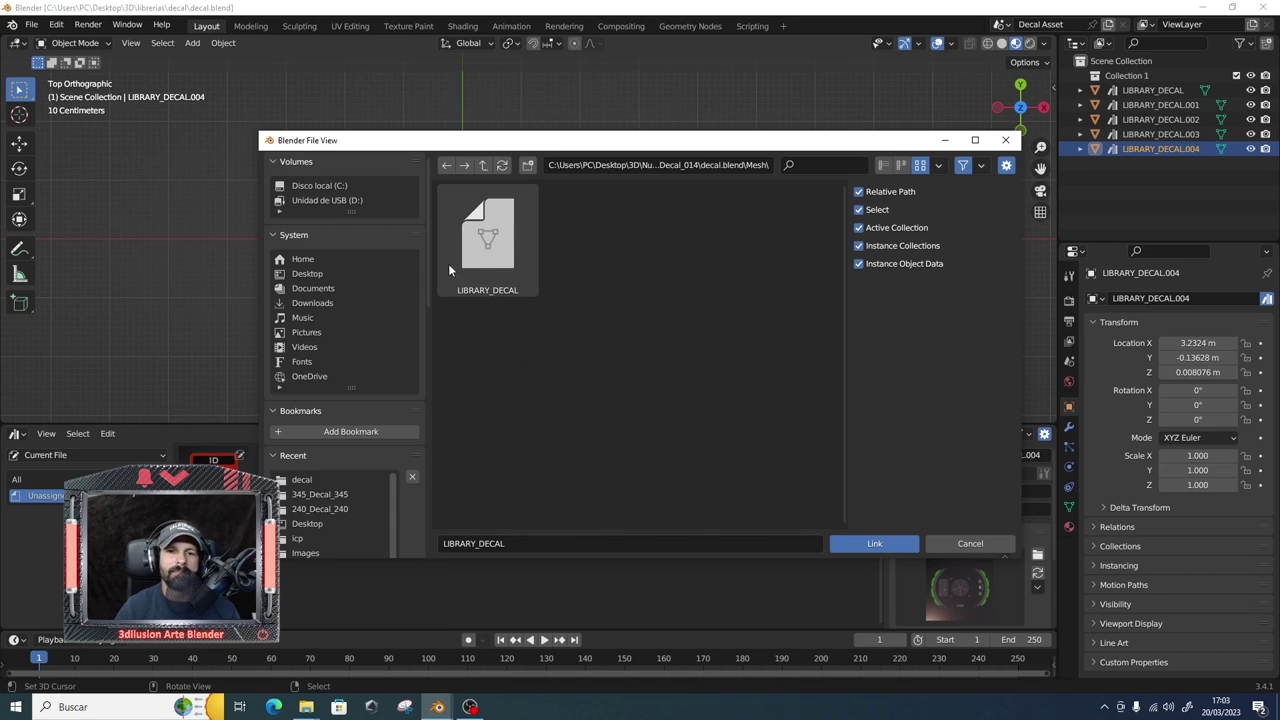
{"action": "left_click", "coordinate": [514, 270]}
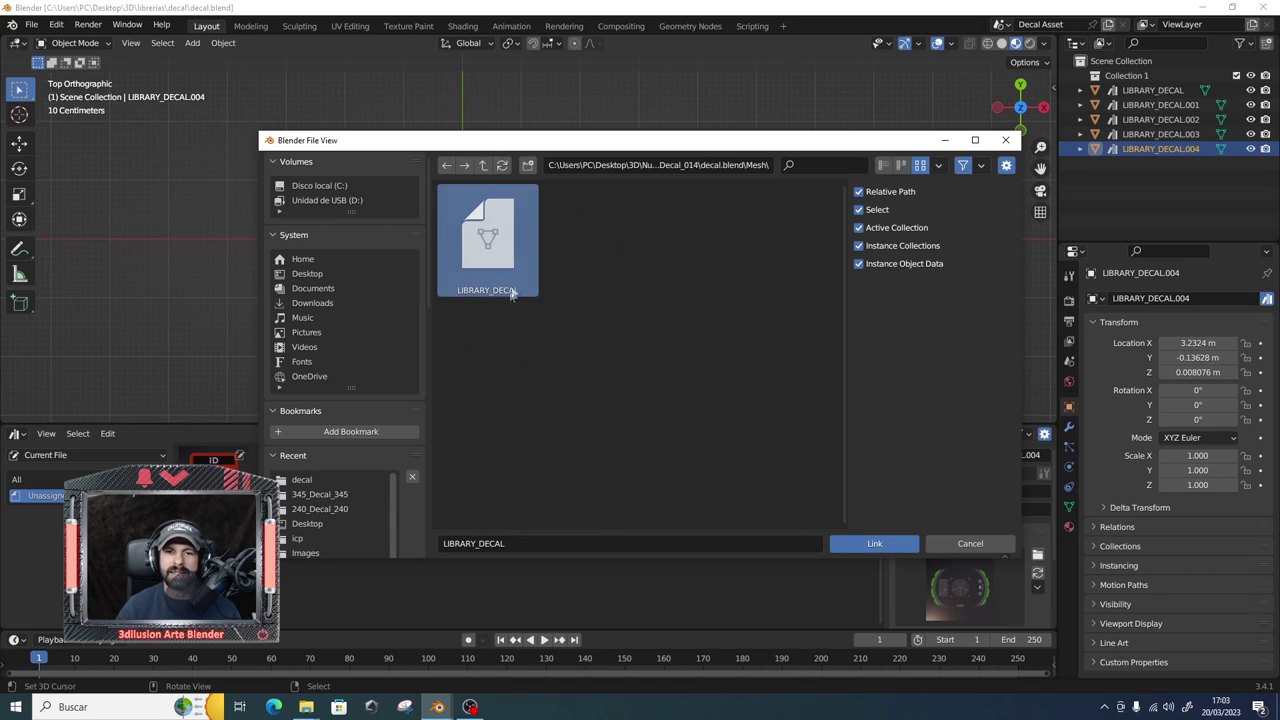
{"action": "left_click", "coordinate": [875, 543]}
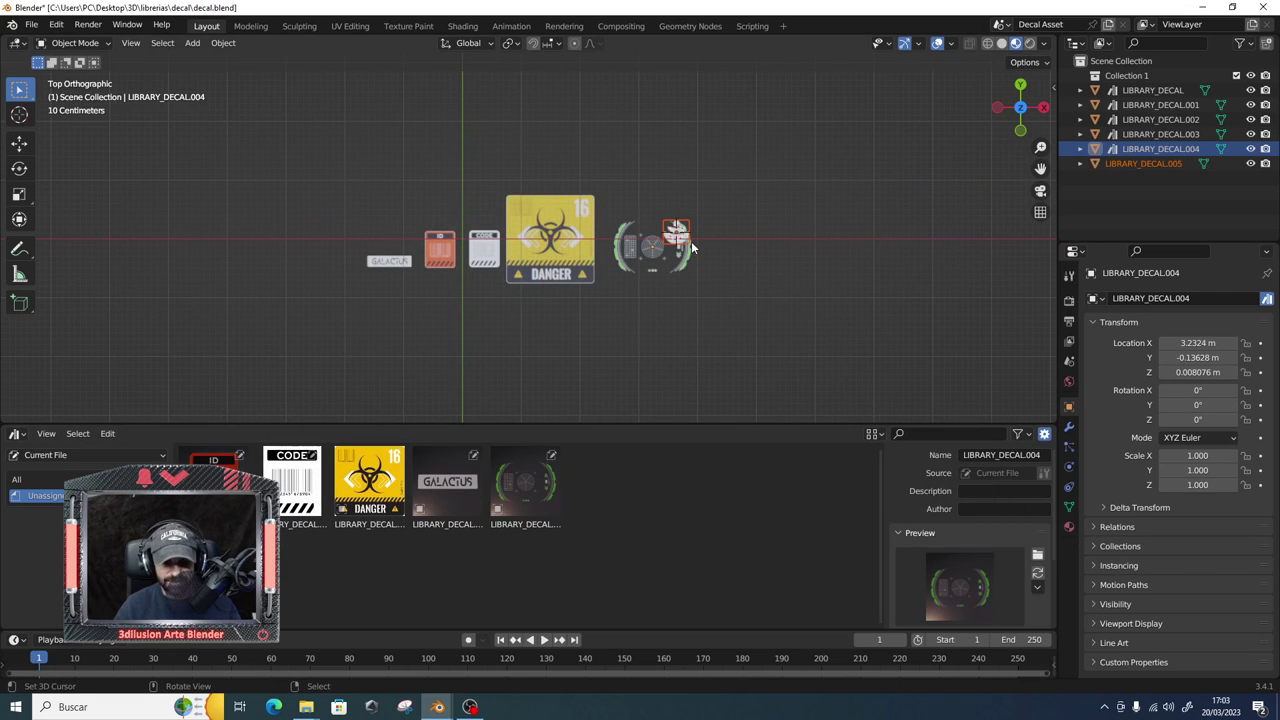
Move the linked LIBRARY_DECAL.005 to the right of the round HUD decal.
{"action": "key", "text": "g"}
{"action": "left_click", "coordinate": [770, 255]}
{"action": "scroll", "coordinate": [774, 265], "scroll_direction": "up", "scroll_amount": 4}
{"action": "middle_click_drag", "start_coordinate": [774, 265], "coordinate": [643, 256], "text": "shift"}
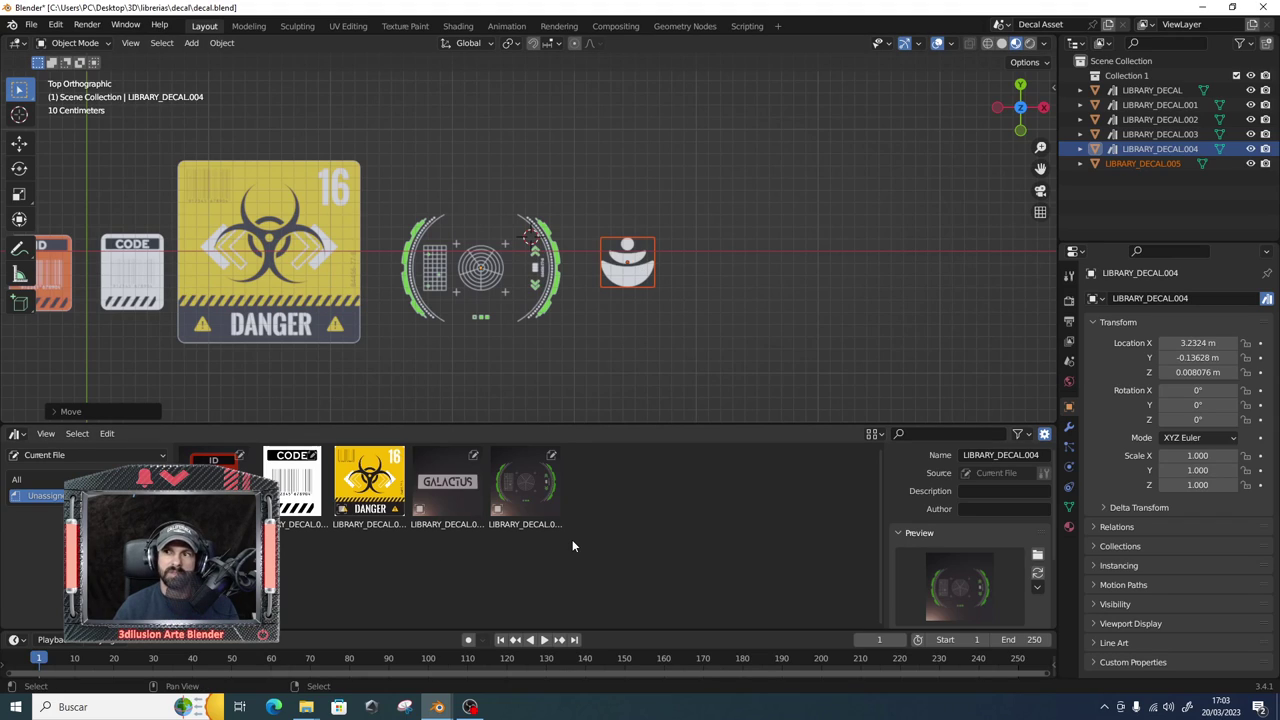
Mark LIBRARY_DECAL.005 as an asset from the Outliner.
{"action": "left_click", "coordinate": [1134, 163]}
{"action": "right_click", "coordinate": [1119, 165]}
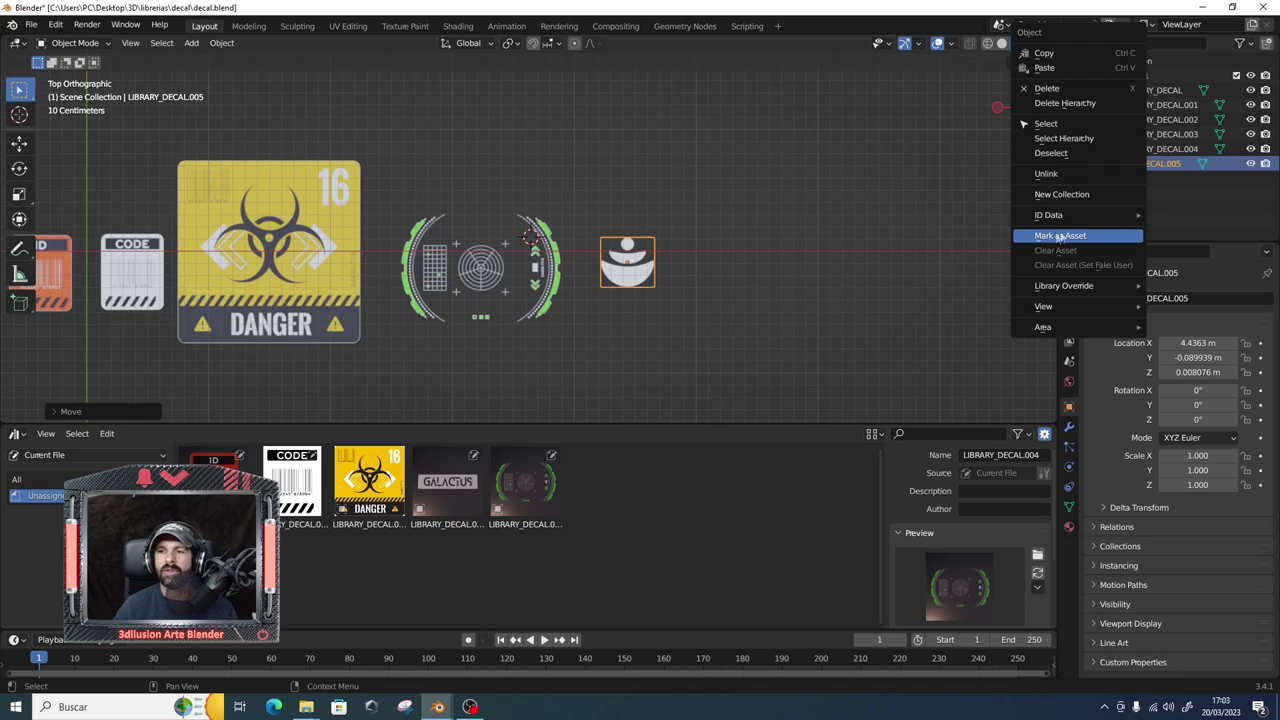
{"action": "left_click", "coordinate": [1059, 237]}
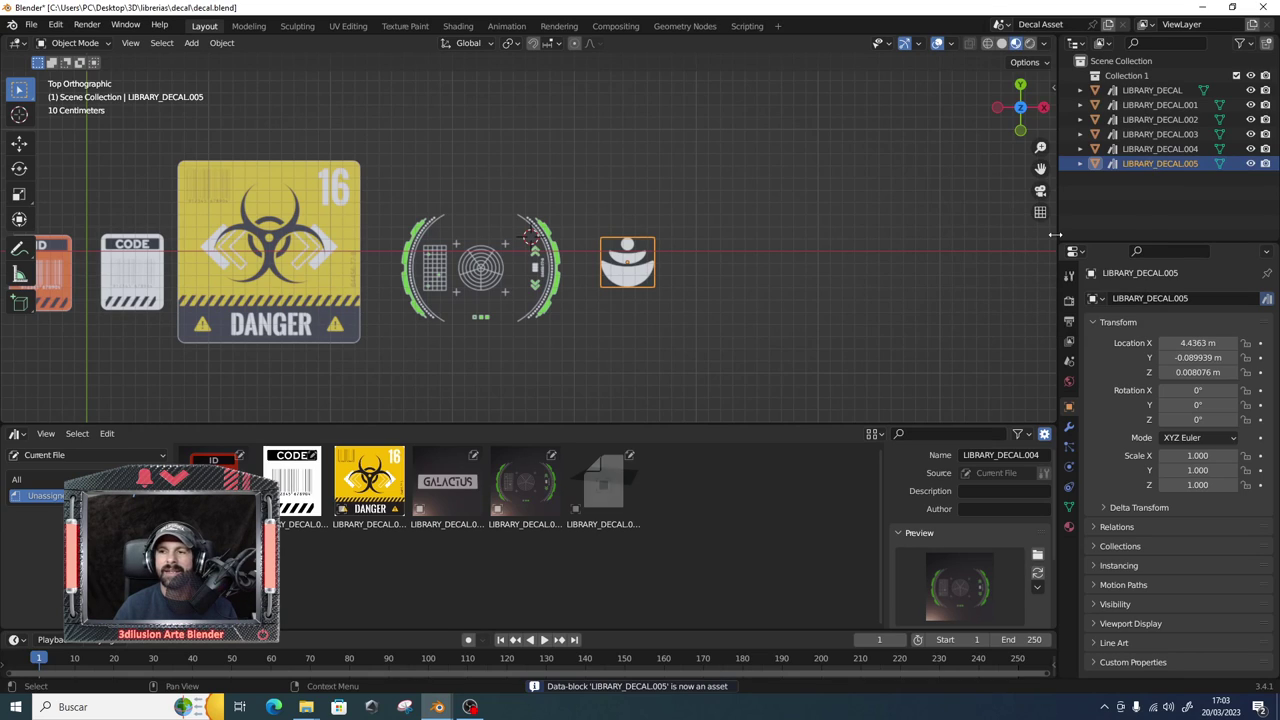
Select the new LIBRARY_DECAL.005 asset and begin loading a custom preview image.
{"action": "left_click", "coordinate": [622, 485]}
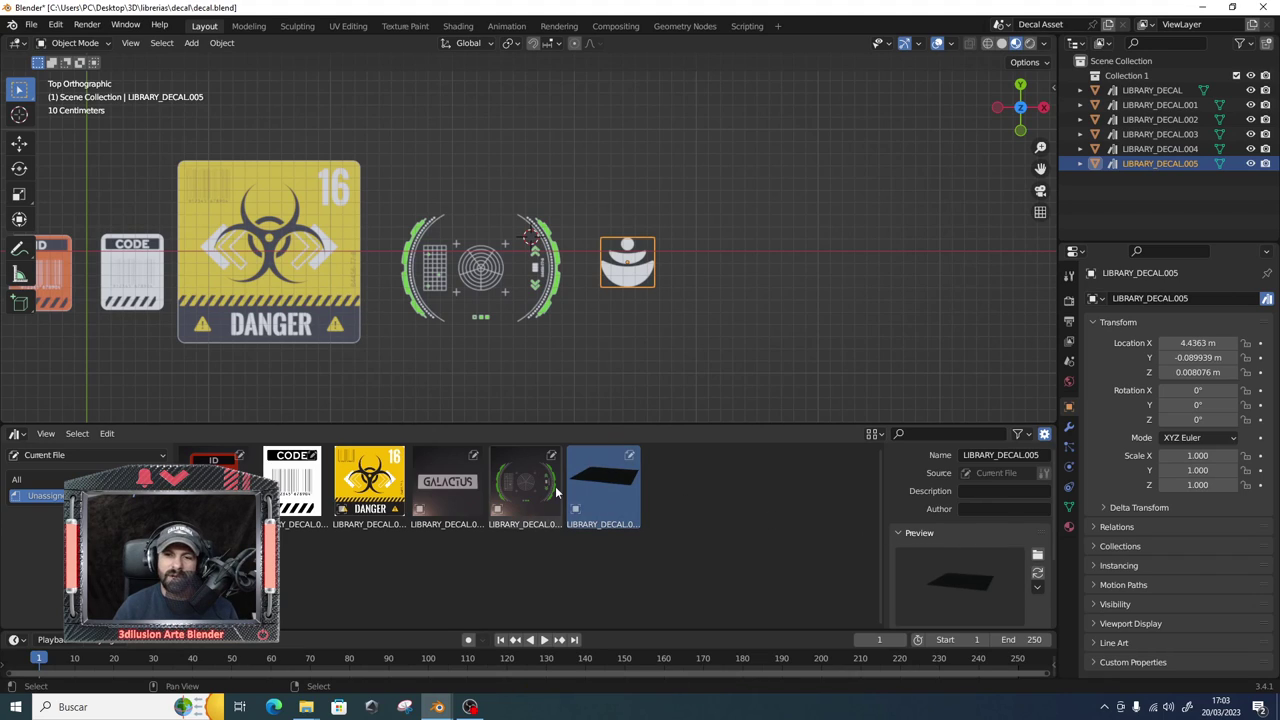
{"action": "left_click", "coordinate": [980, 455]}
{"action": "key", "text": "Escape"}
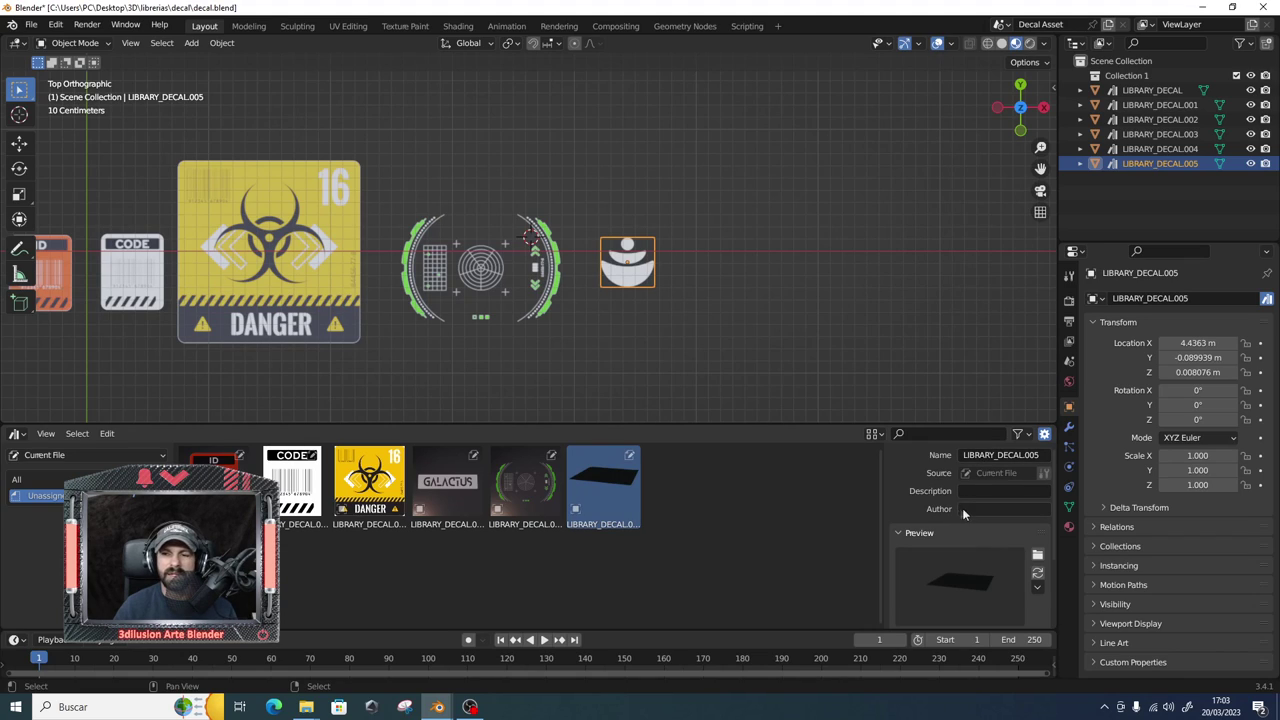
{"action": "left_click", "coordinate": [1039, 557]}
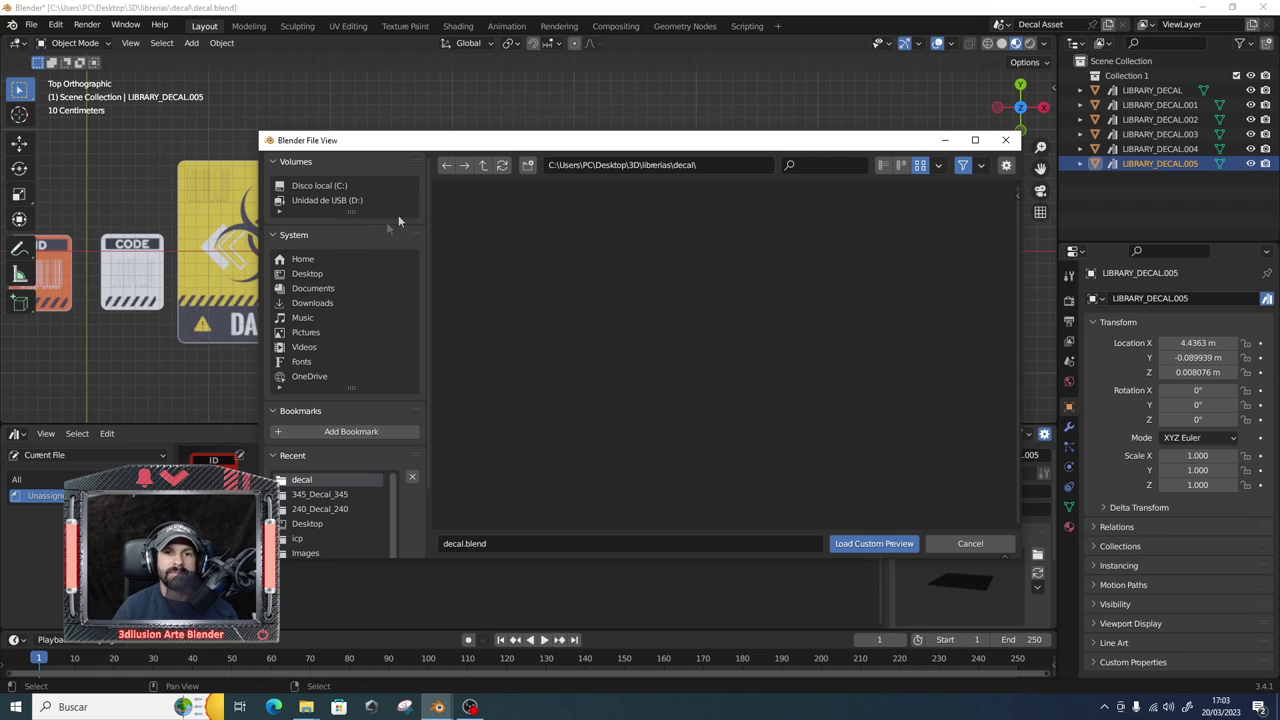
Load Decal_014.png from the Images folder as LIBRARY_DECAL.005's custom preview.
{"action": "left_click", "coordinate": [483, 167]}
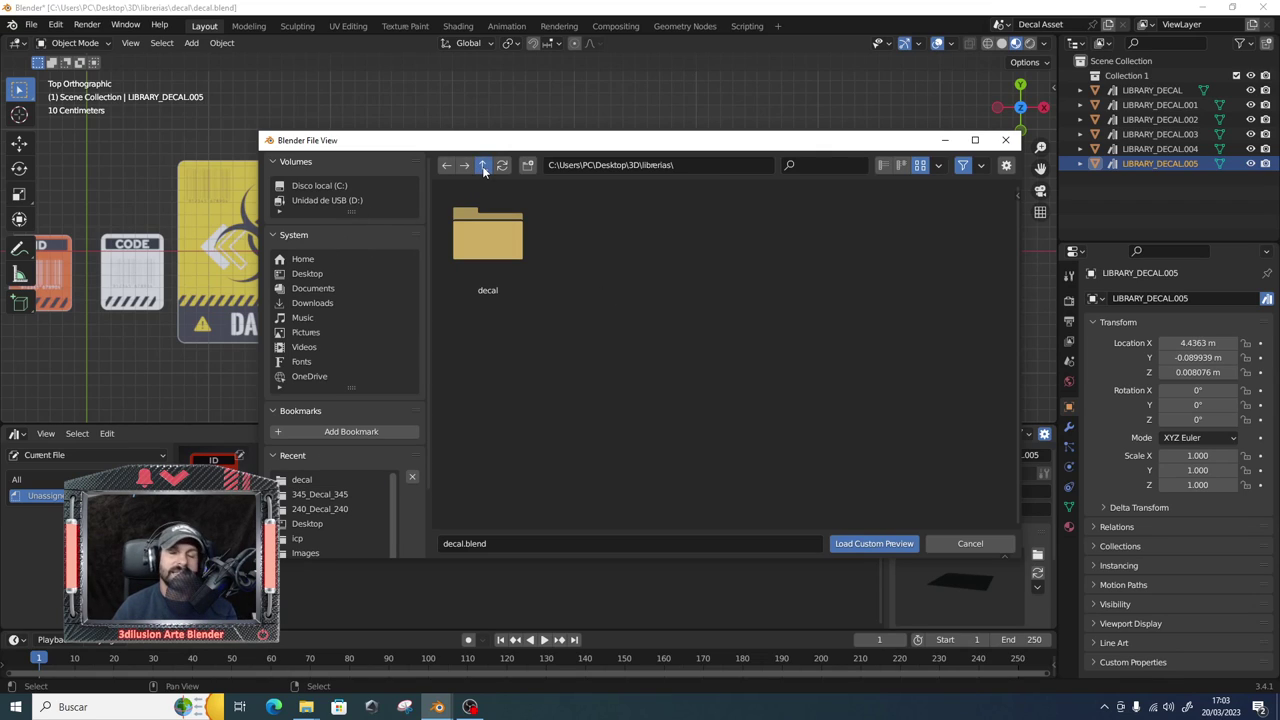
{"action": "left_click", "coordinate": [483, 167]}
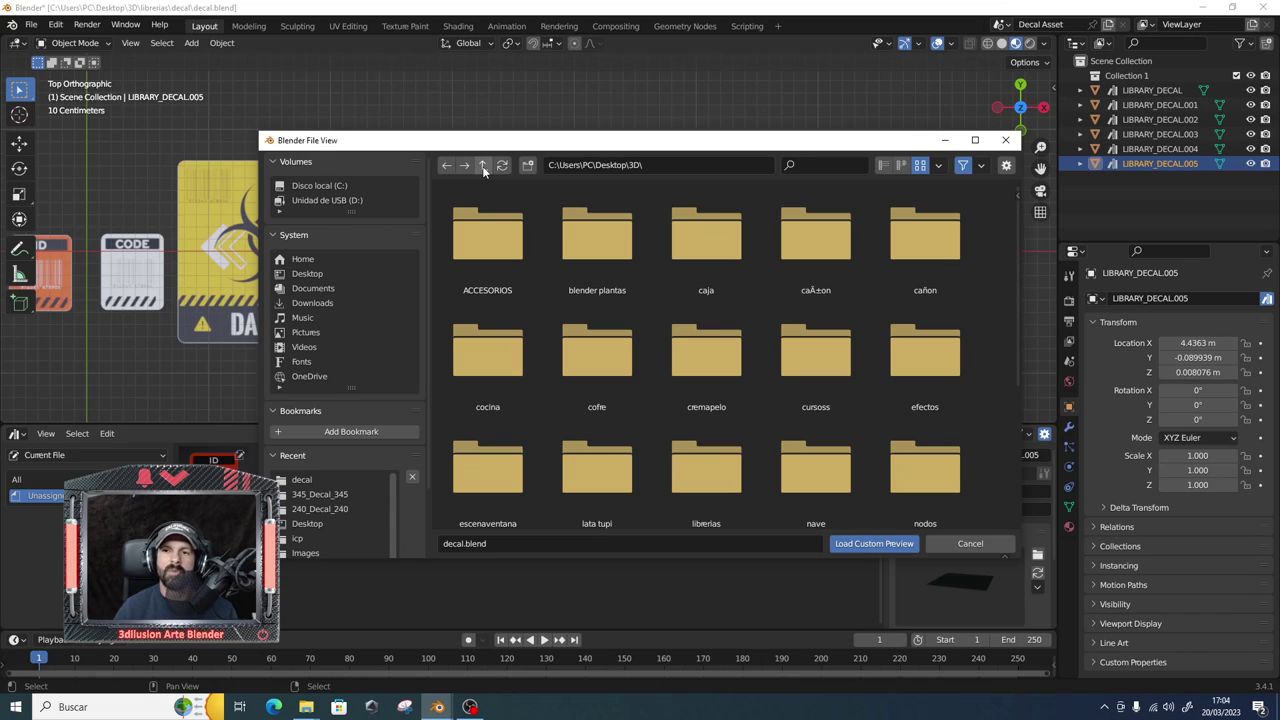
{"action": "scroll", "coordinate": [686, 386], "scroll_direction": "down", "scroll_amount": 1}
{"action": "scroll", "coordinate": [686, 386], "scroll_direction": "down", "scroll_amount": 2}
{"action": "scroll", "coordinate": [684, 388], "scroll_direction": "down", "scroll_amount": 2}
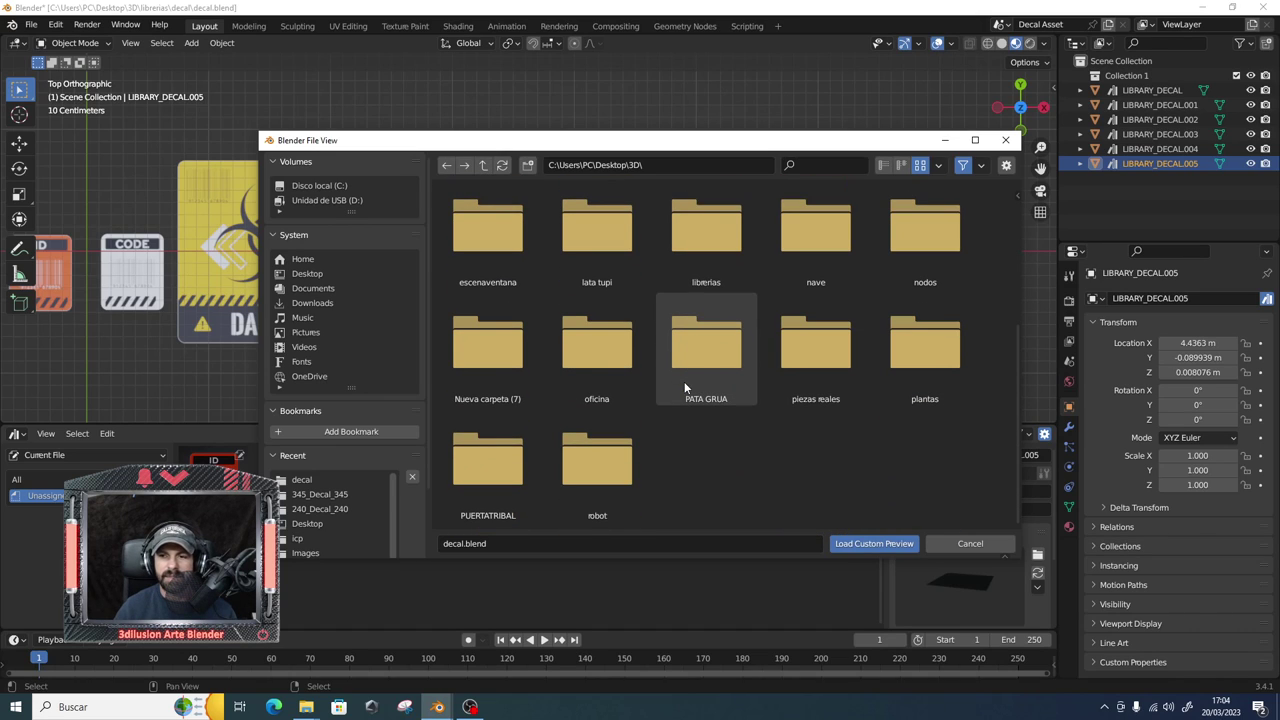
{"action": "scroll", "coordinate": [684, 381], "scroll_direction": "up", "scroll_amount": 3}
{"action": "scroll", "coordinate": [686, 390], "scroll_direction": "up", "scroll_amount": 2}
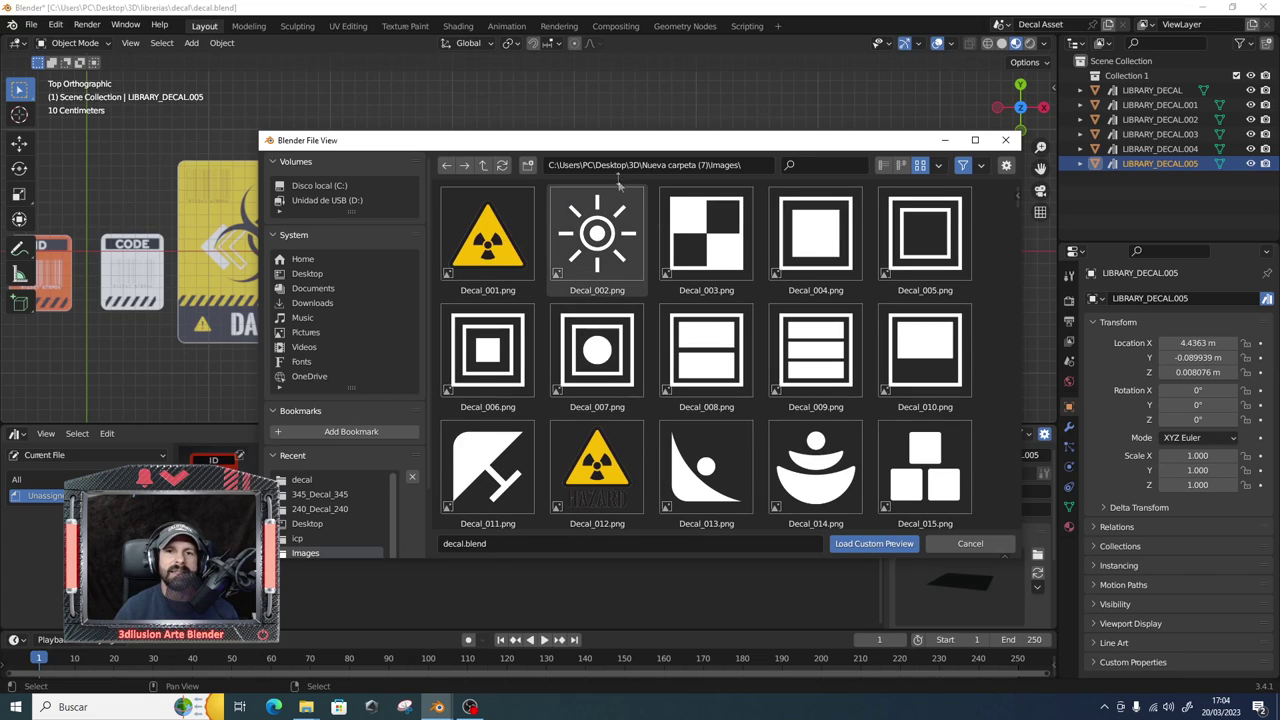
{"action": "left_click_drag", "start_coordinate": [613, 140], "coordinate": [527, 54]}
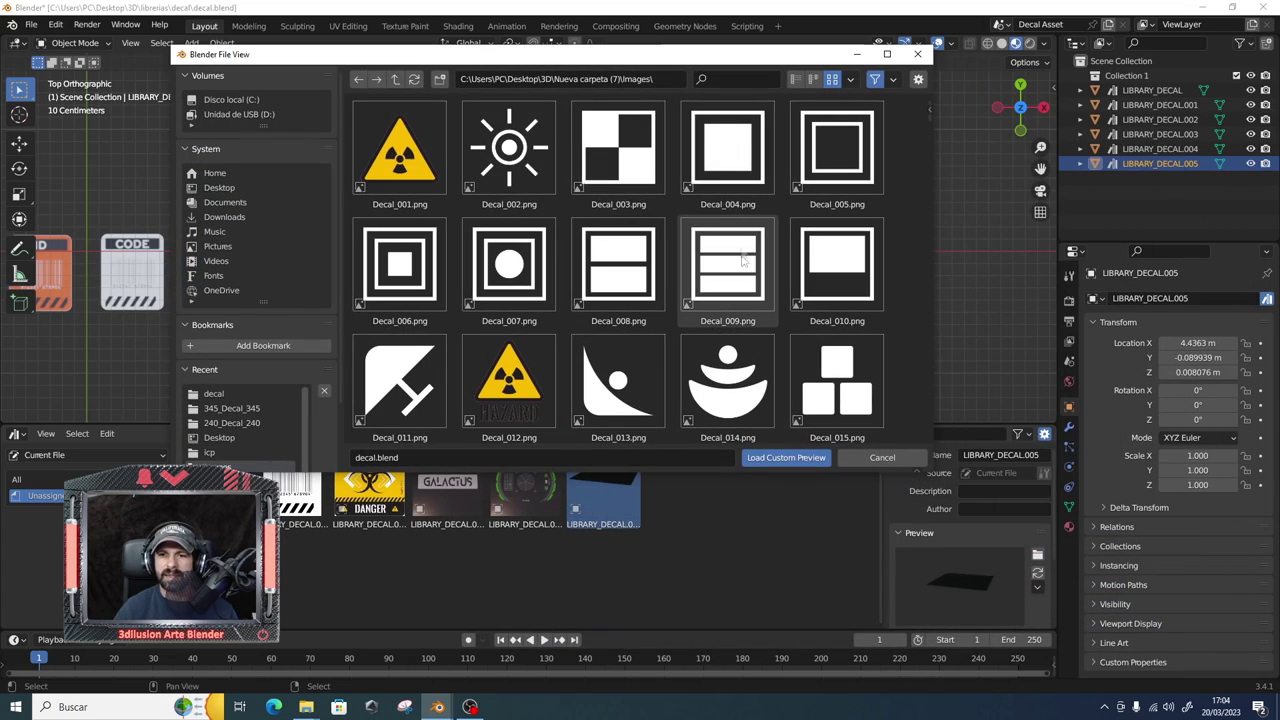
{"action": "left_click", "coordinate": [745, 366]}
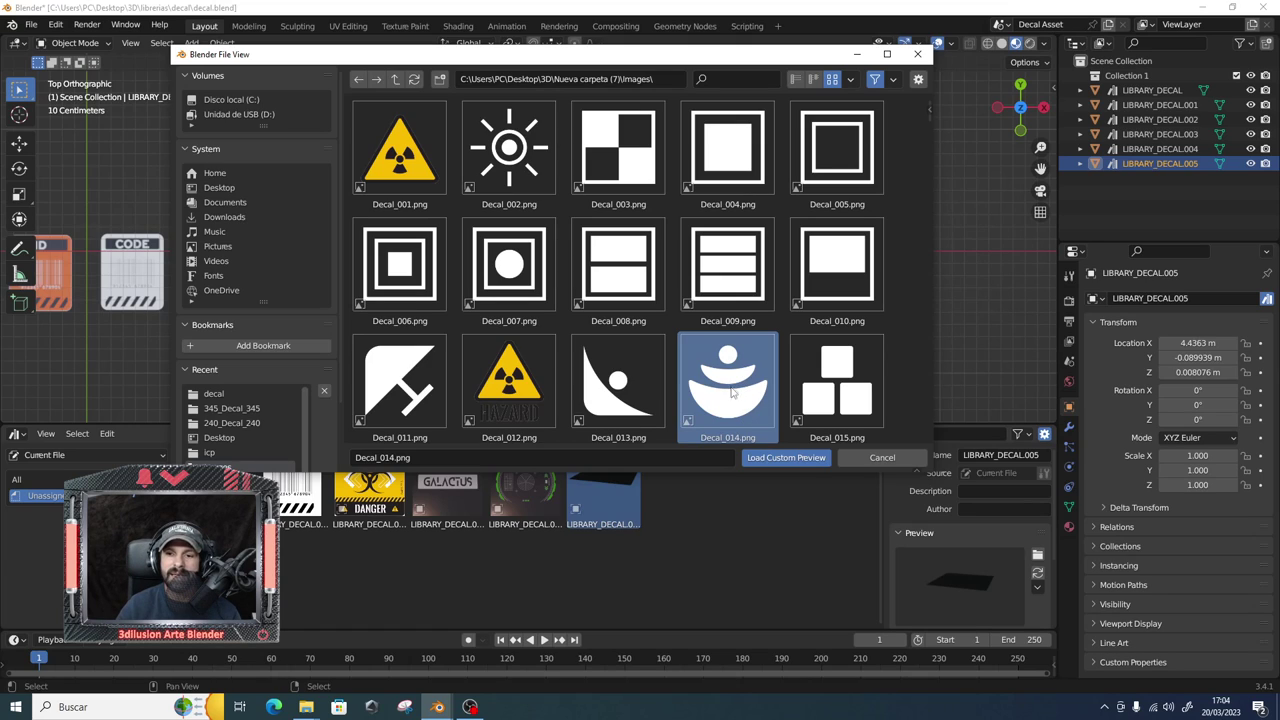
{"action": "left_click", "coordinate": [778, 457]}
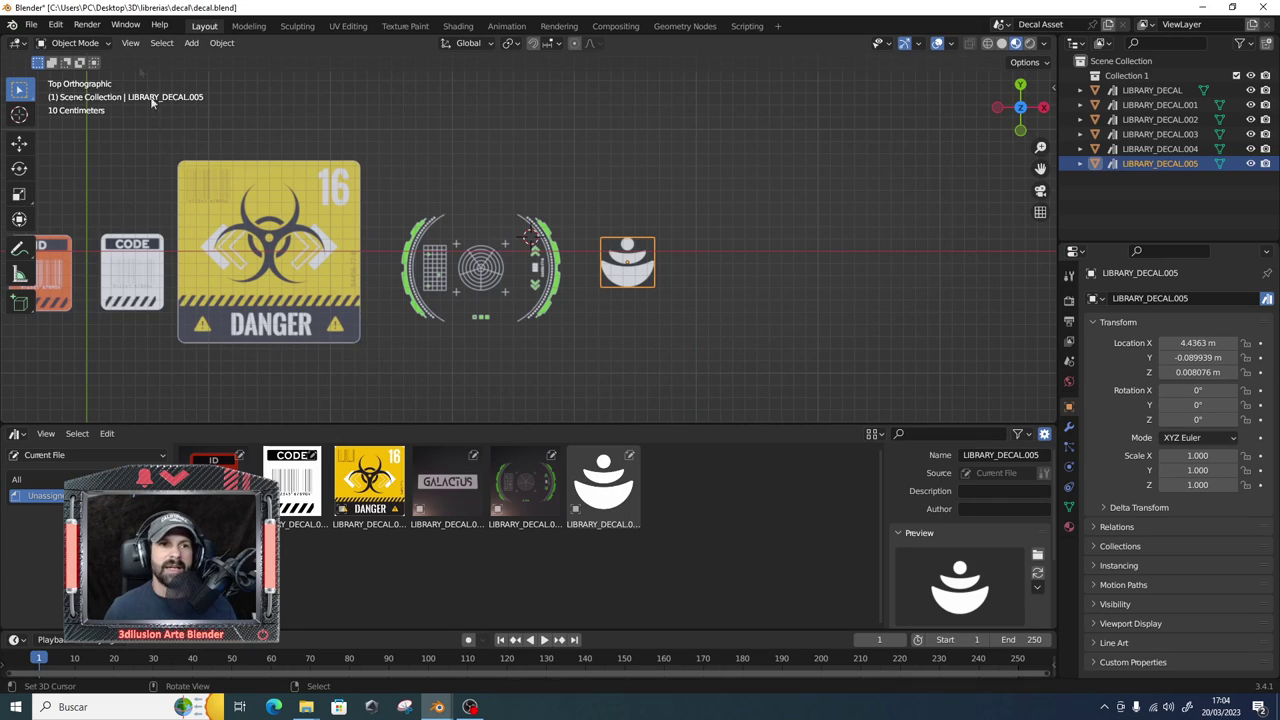
{"action": "left_click", "coordinate": [31, 24]}
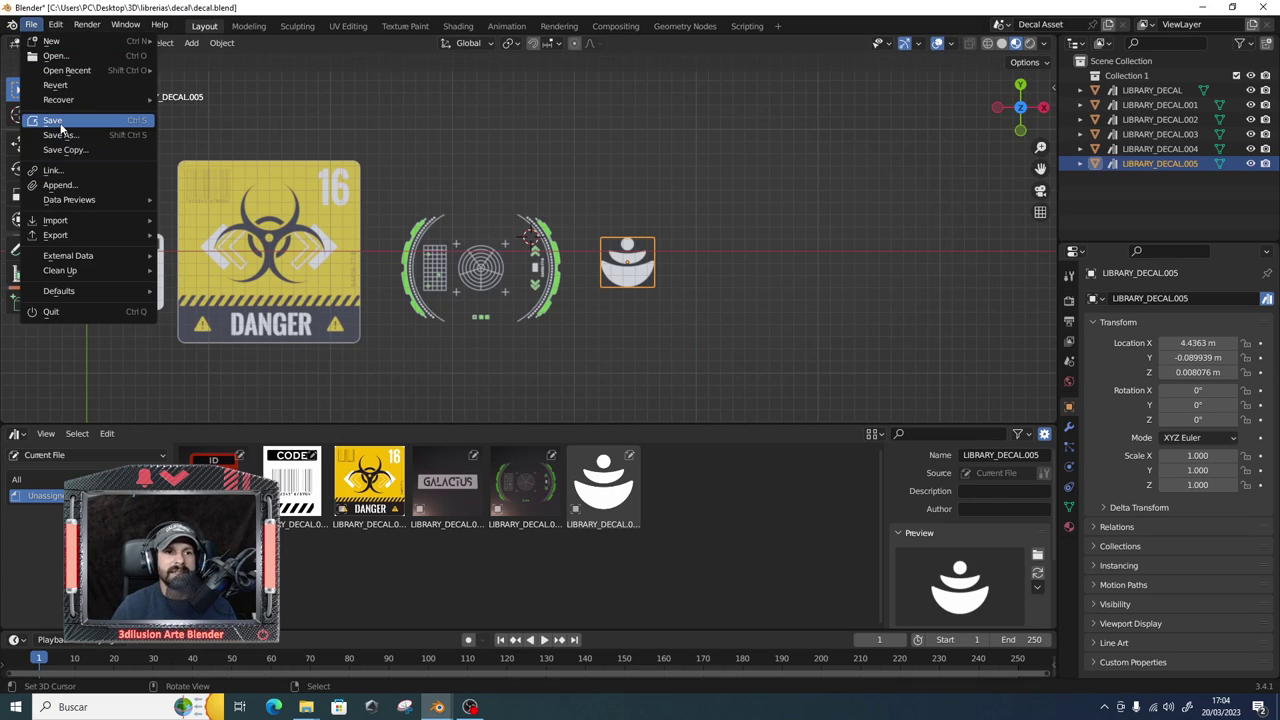
Save decal.blend and switch to the cube scene window.
{"action": "left_click", "coordinate": [58, 121]}
{"action": "scroll", "coordinate": [375, 313], "scroll_direction": "down", "scroll_amount": 3}
{"action": "left_click", "coordinate": [1201, 7]}
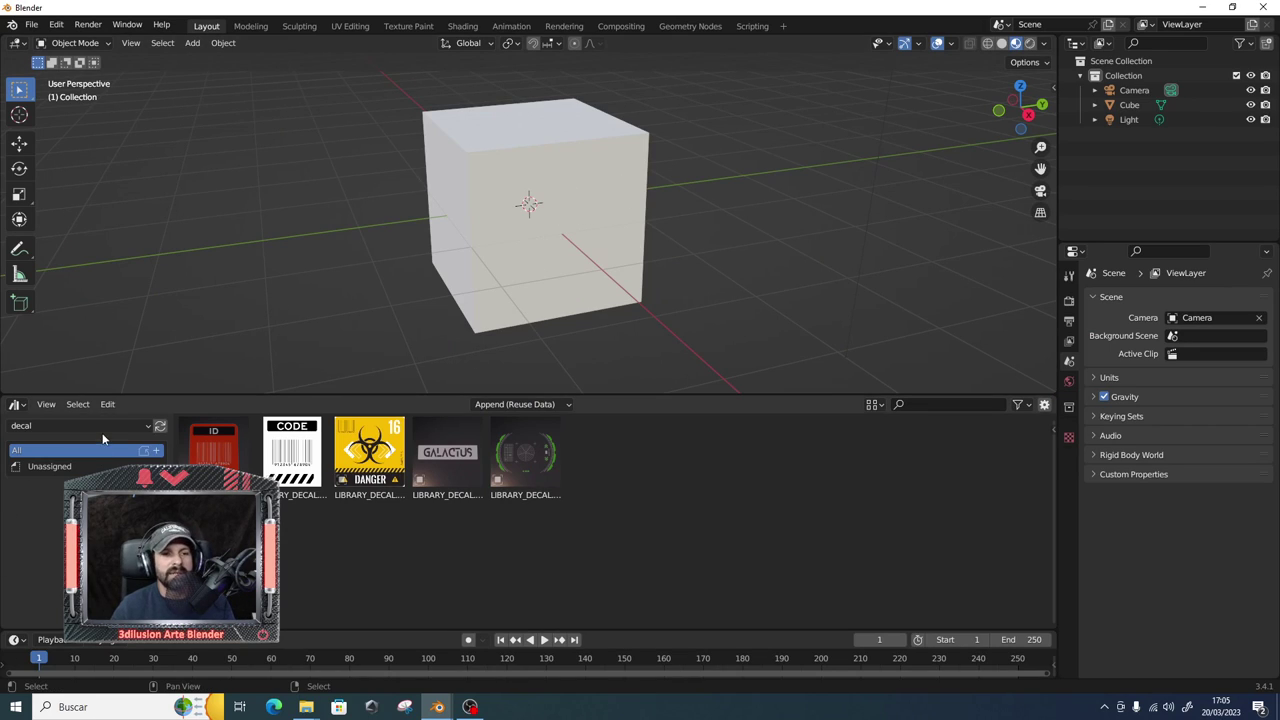
Drop the refreshed white decal asset onto the cube and give it blue subsurface at 1.000.
{"action": "left_click", "coordinate": [159, 427]}
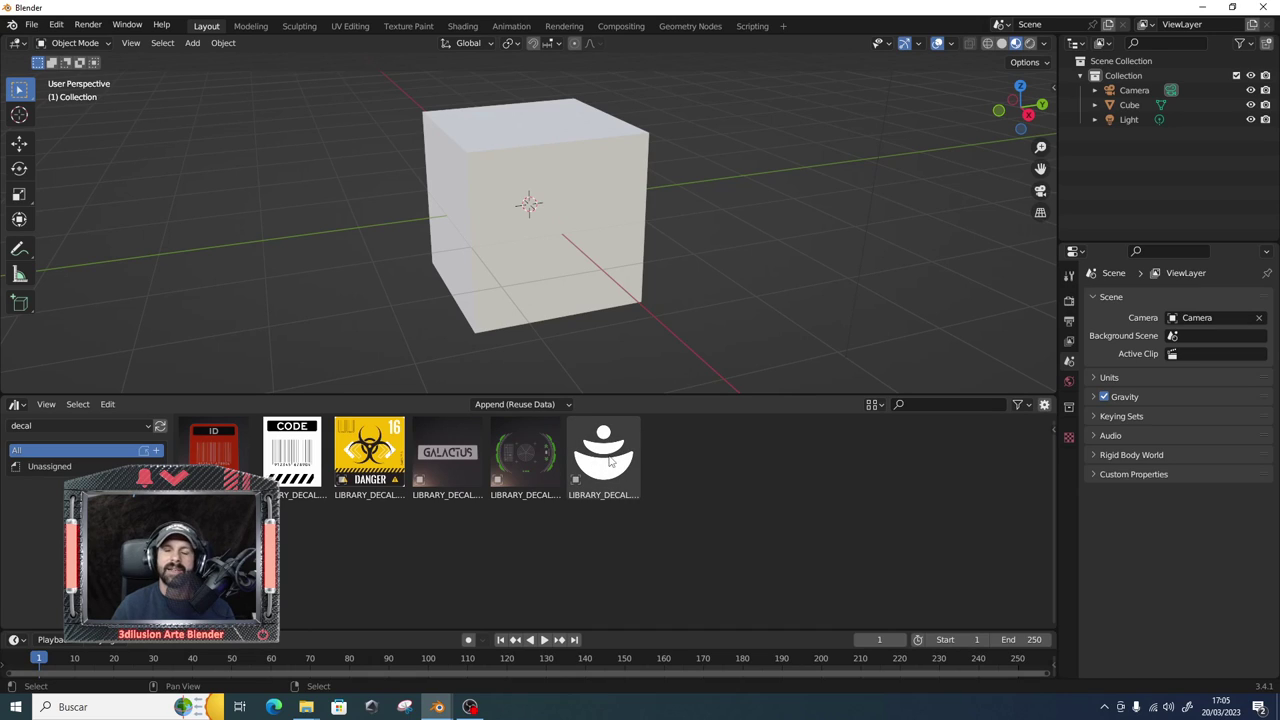
{"action": "left_click_drag", "start_coordinate": [610, 460], "coordinate": [574, 256]}
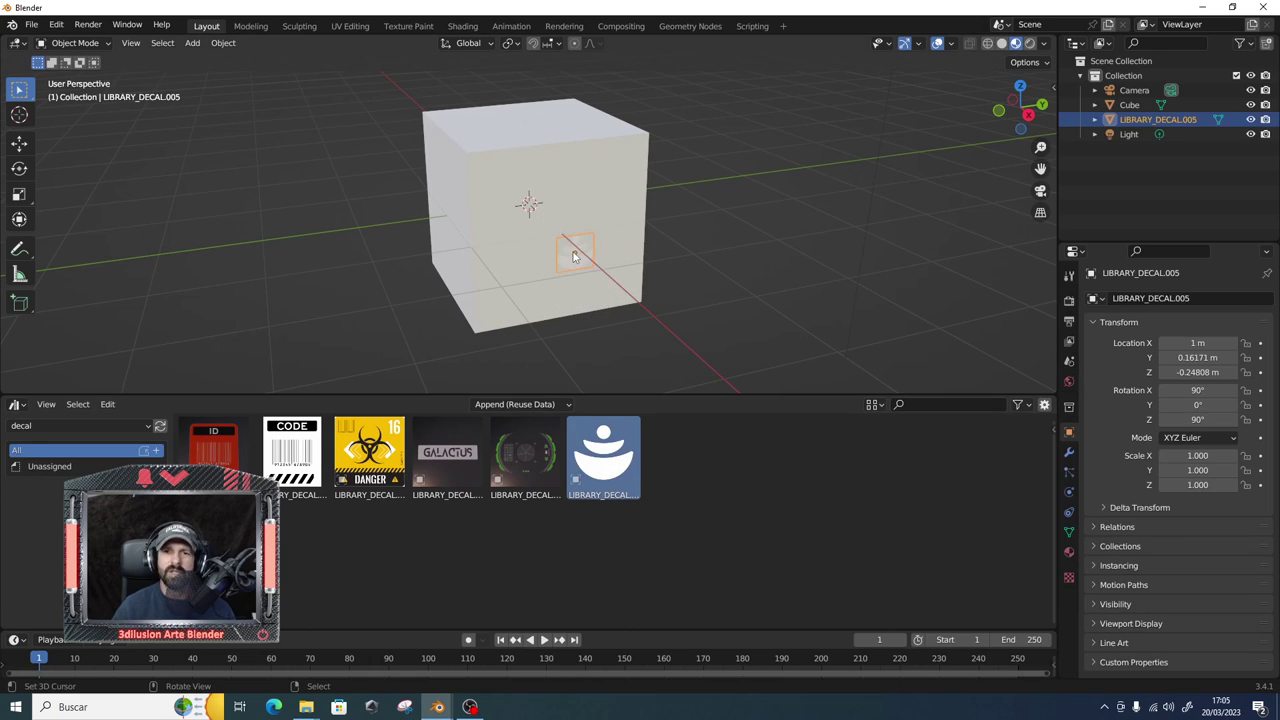
{"action": "left_click", "coordinate": [462, 26]}
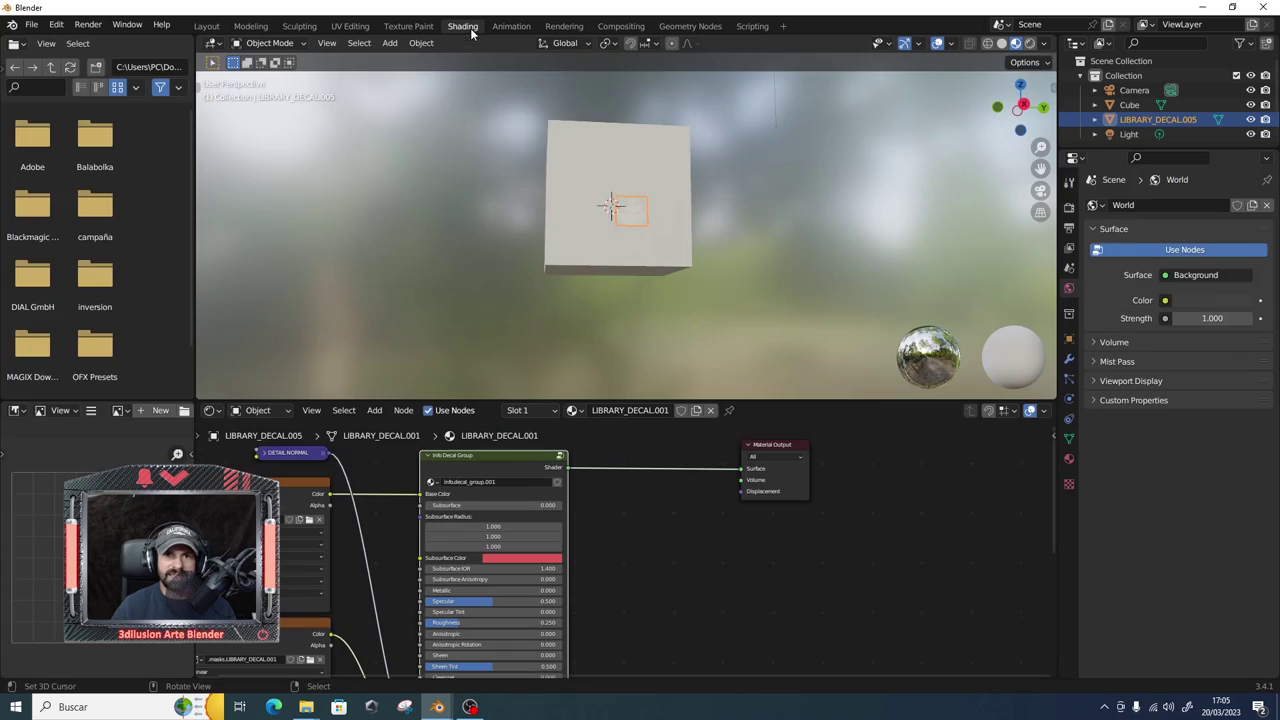
{"action": "left_click", "coordinate": [529, 558]}
{"action": "left_click", "coordinate": [545, 428]}
{"action": "left_click_drag", "start_coordinate": [450, 505], "coordinate": [560, 505]}
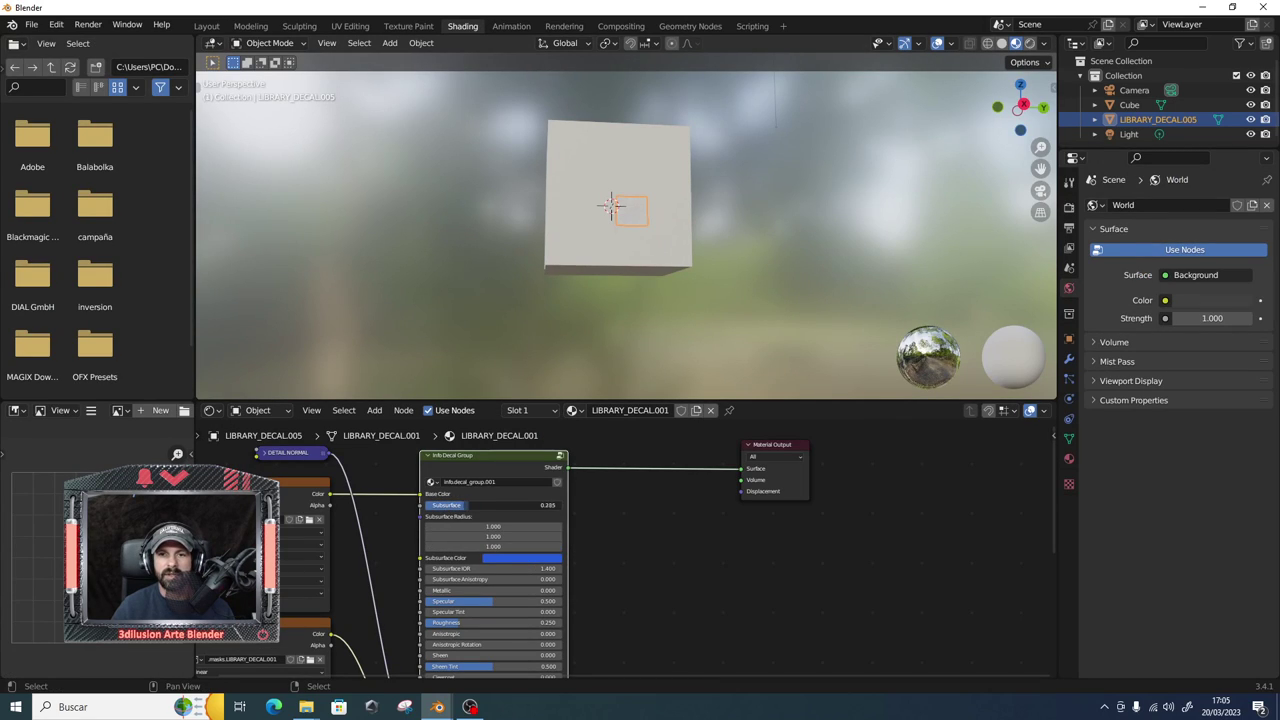
{"action": "scroll", "coordinate": [606, 263], "scroll_direction": "up", "scroll_amount": 2}
{"action": "scroll", "coordinate": [608, 263], "scroll_direction": "up", "scroll_amount": 3}
{"action": "mouse_move", "coordinate": [608, 263]}
{"action": "middle_mouse_down"}
{"action": "mouse_move", "coordinate": [667, 304]}
{"action": "mouse_move", "coordinate": [651, 298]}
{"action": "middle_mouse_up"}
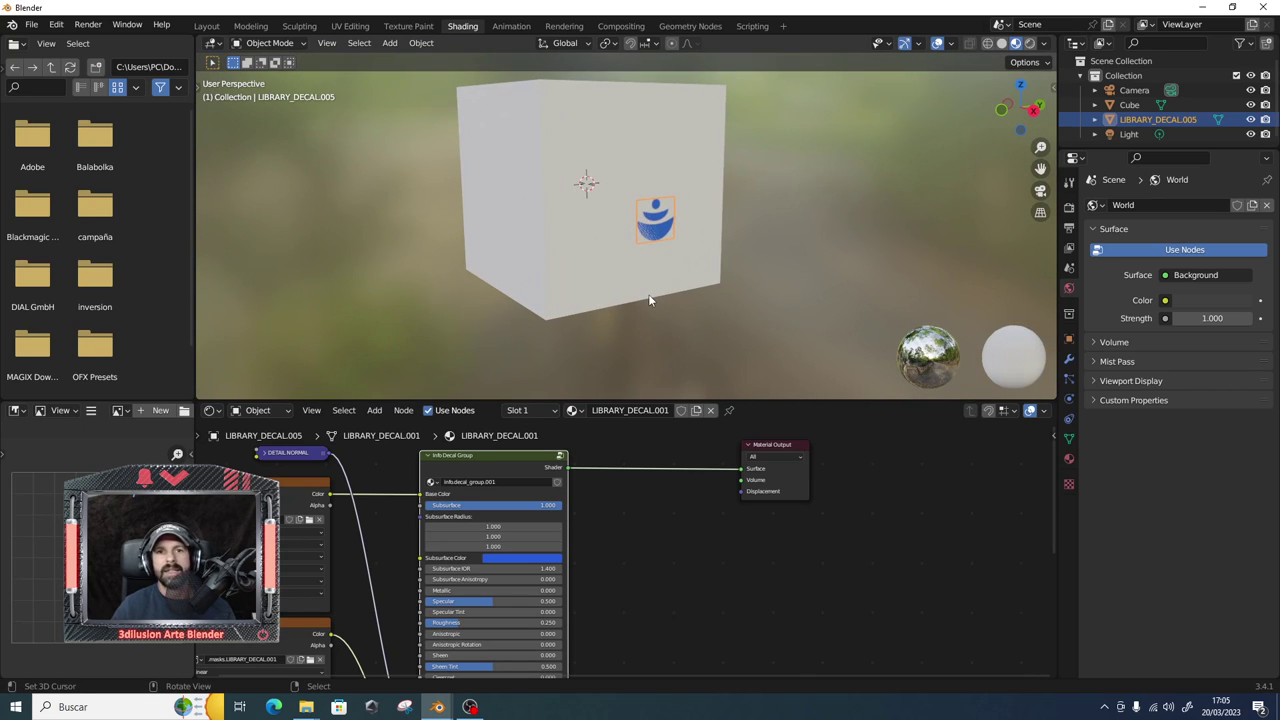
Return to the Layout workspace and switch between the decal.blend and cube windows.
{"action": "left_click", "coordinate": [206, 25]}
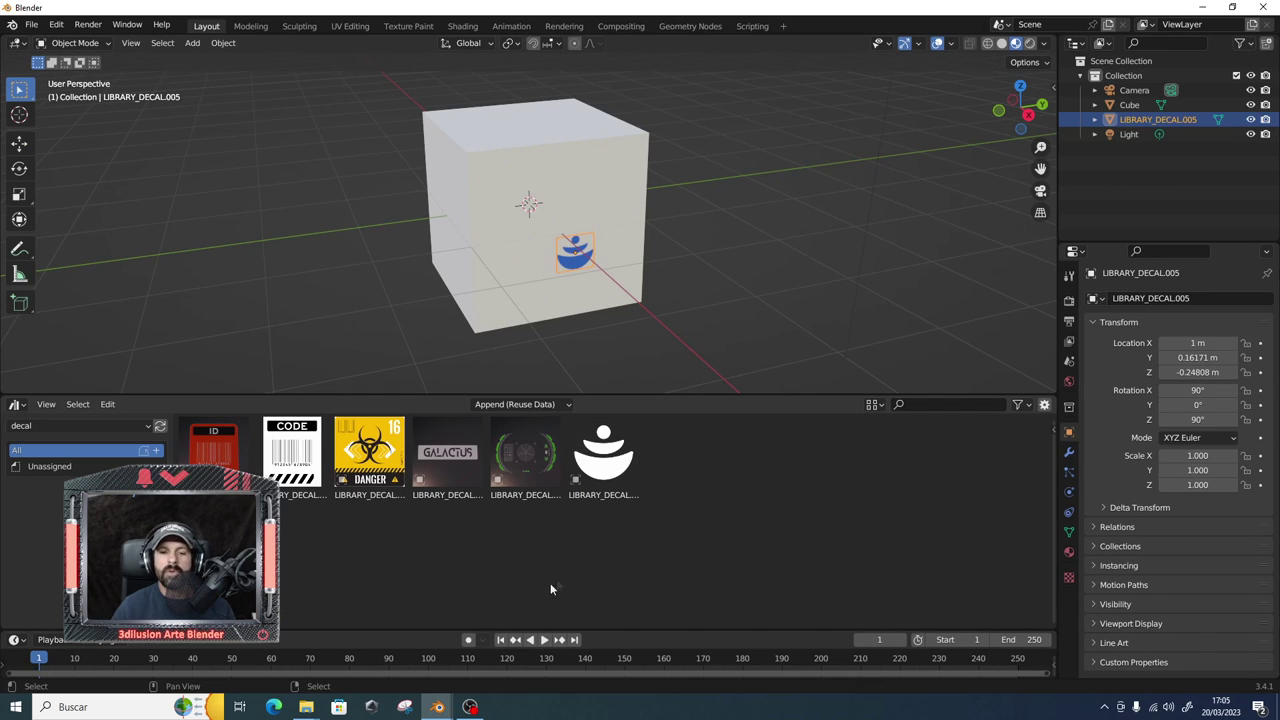
{"action": "mouse_move", "coordinate": [437, 707]}
{"action": "left_click", "coordinate": [506, 658]}
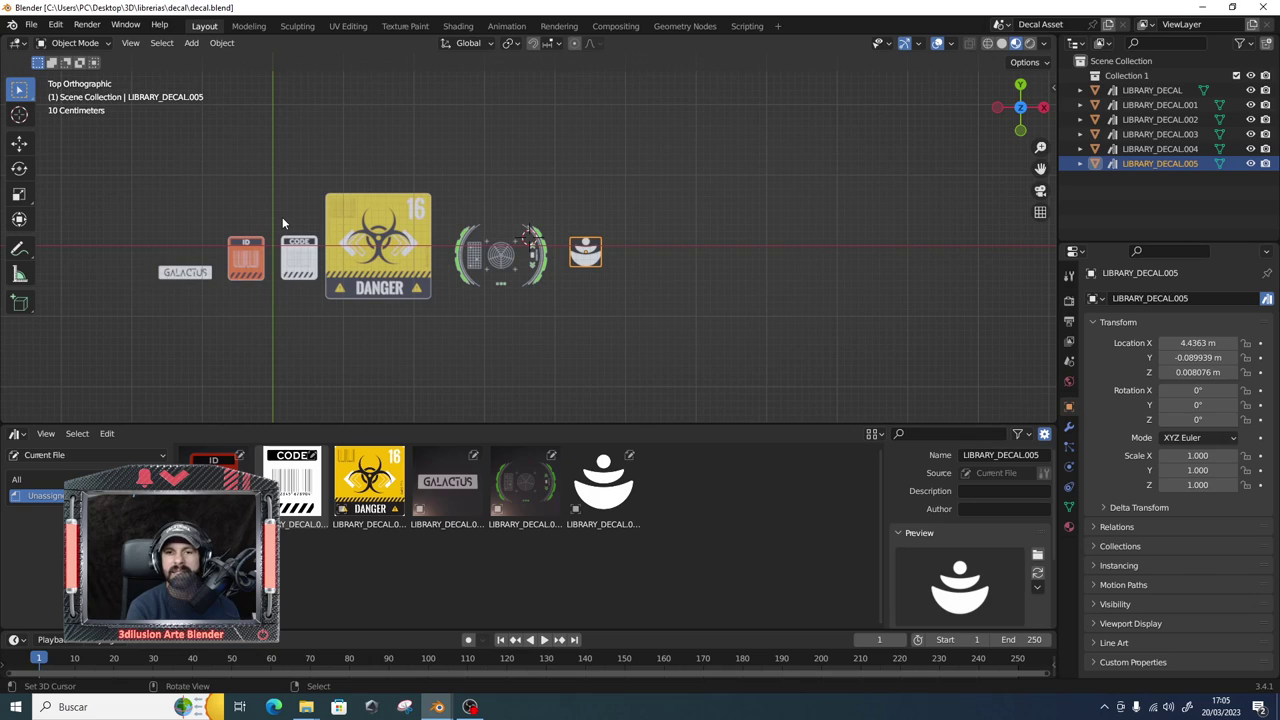
{"action": "key", "text": "alt+Tab"}
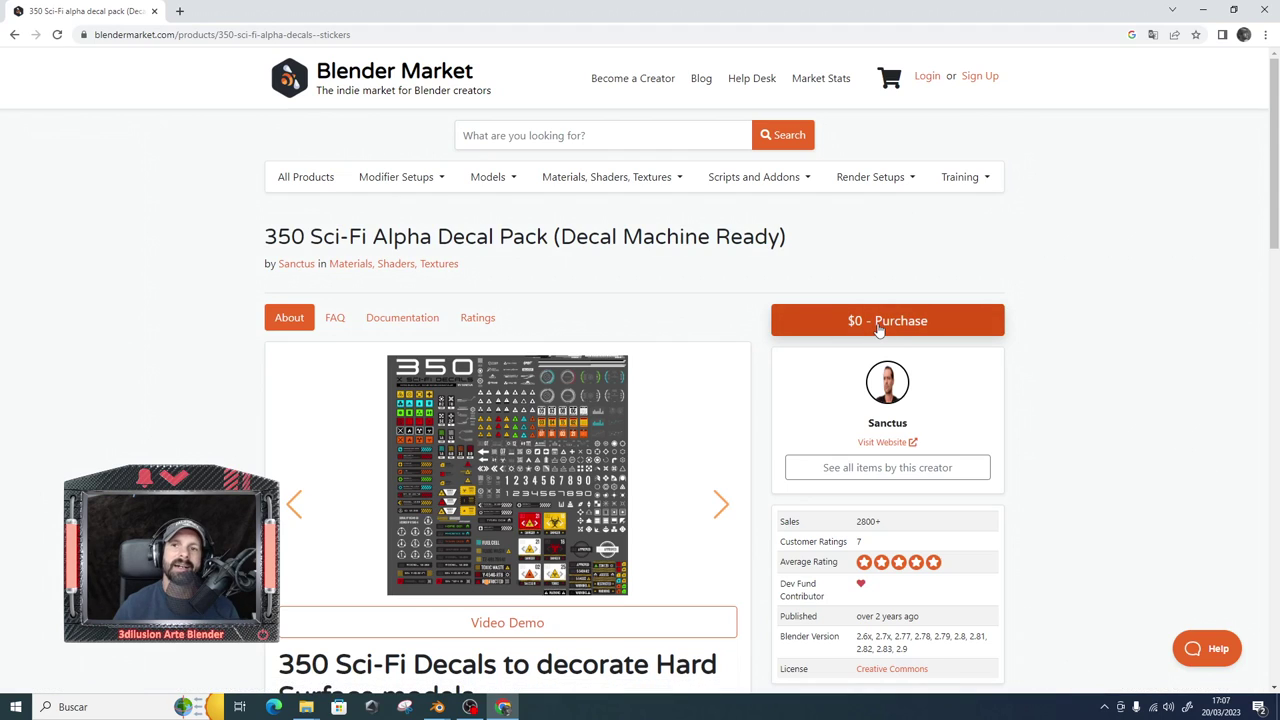
Scroll through the Blender Market page for the free 350 Sci-Fi Alpha Decal Pack.
{"action": "scroll", "coordinate": [697, 440], "scroll_direction": "down", "scroll_amount": 2}
{"action": "scroll", "coordinate": [697, 440], "scroll_direction": "up", "scroll_amount": 2}
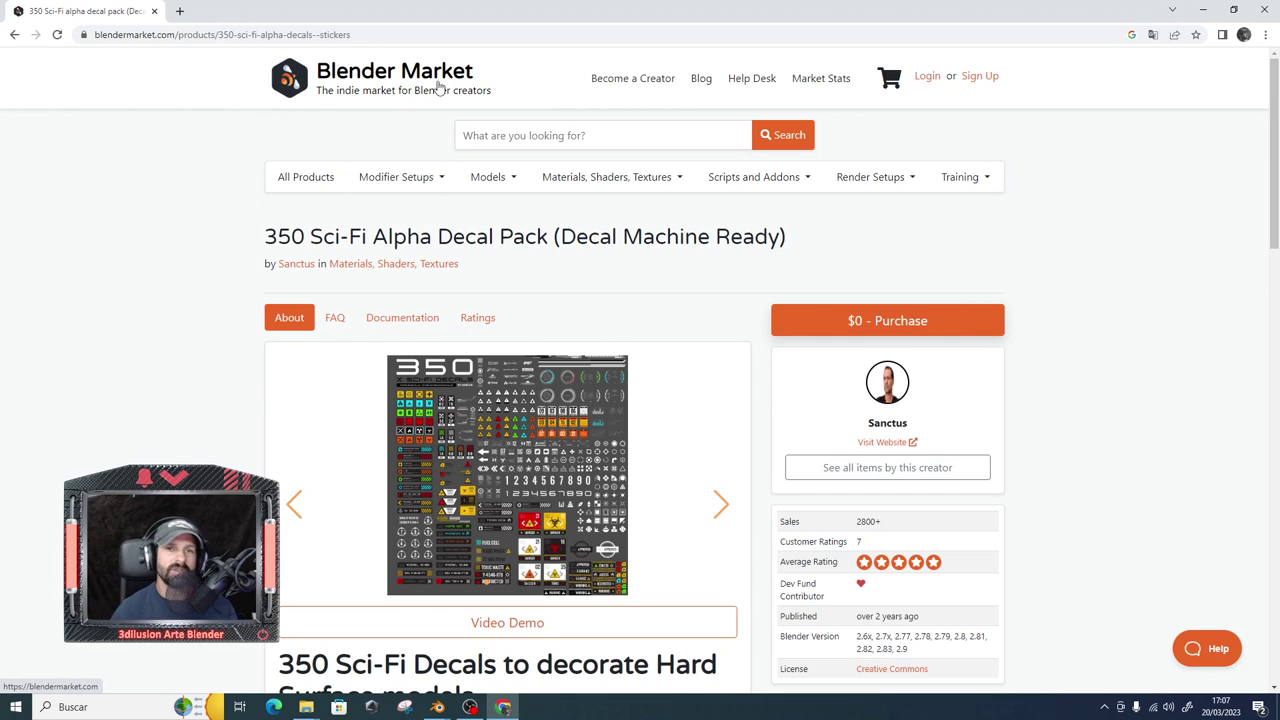
{"action": "scroll", "coordinate": [528, 470], "scroll_direction": "down", "scroll_amount": 1}
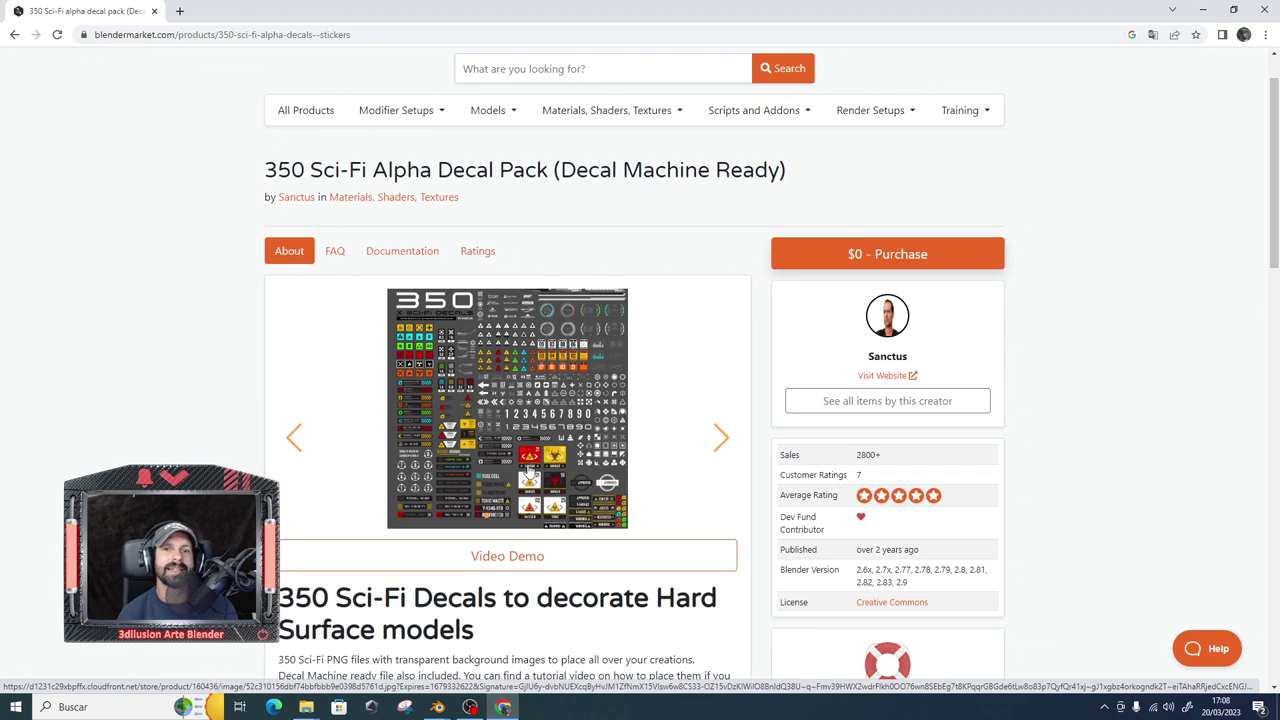
{"action": "key", "text": "alt+Tab"}
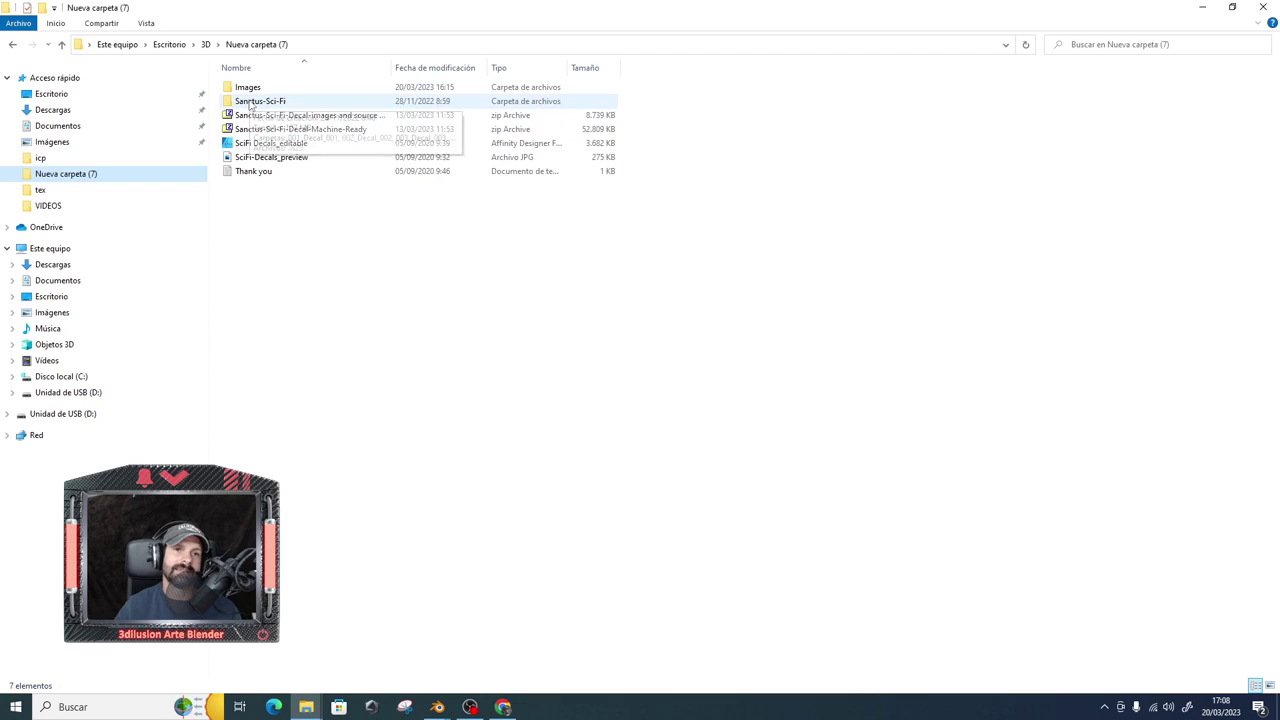
Browse the Sanctus-Sci-Fi folders, return to Nueva carpeta (7), and open SciFi Decals_editable.
{"action": "double_click", "coordinate": [258, 104]}
{"action": "double_click", "coordinate": [252, 101]}
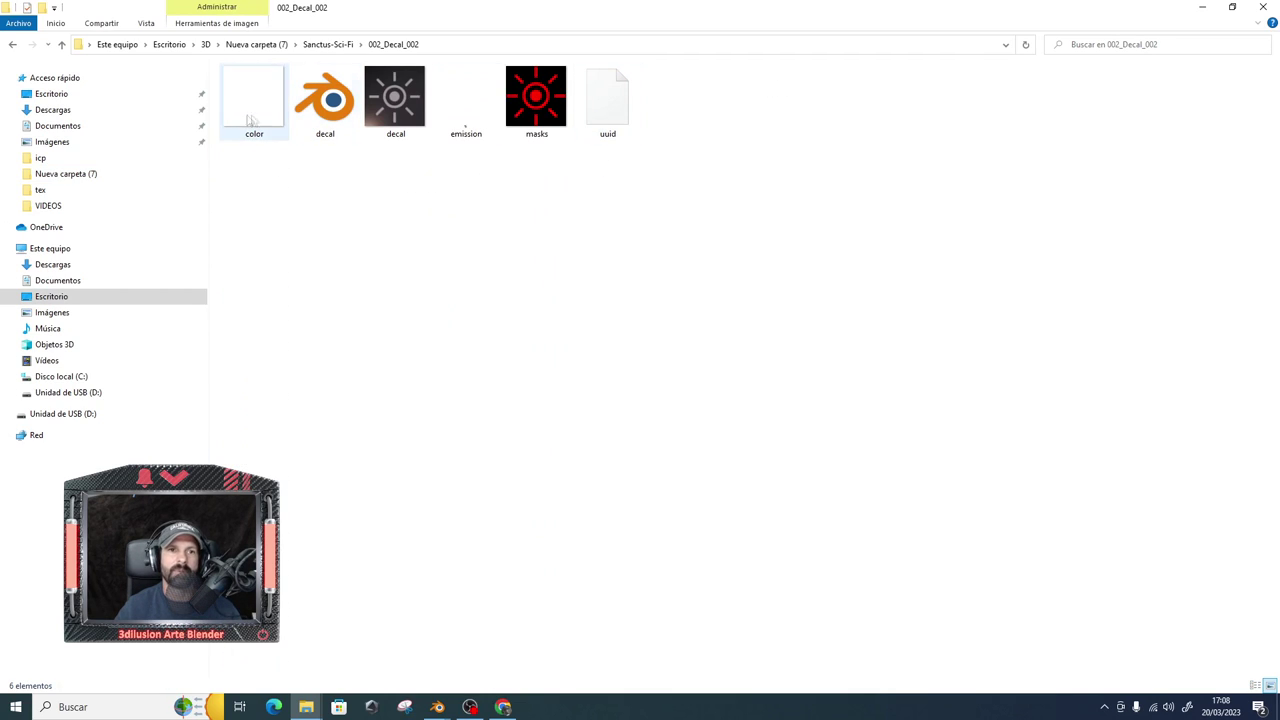
{"action": "left_click", "coordinate": [62, 45]}
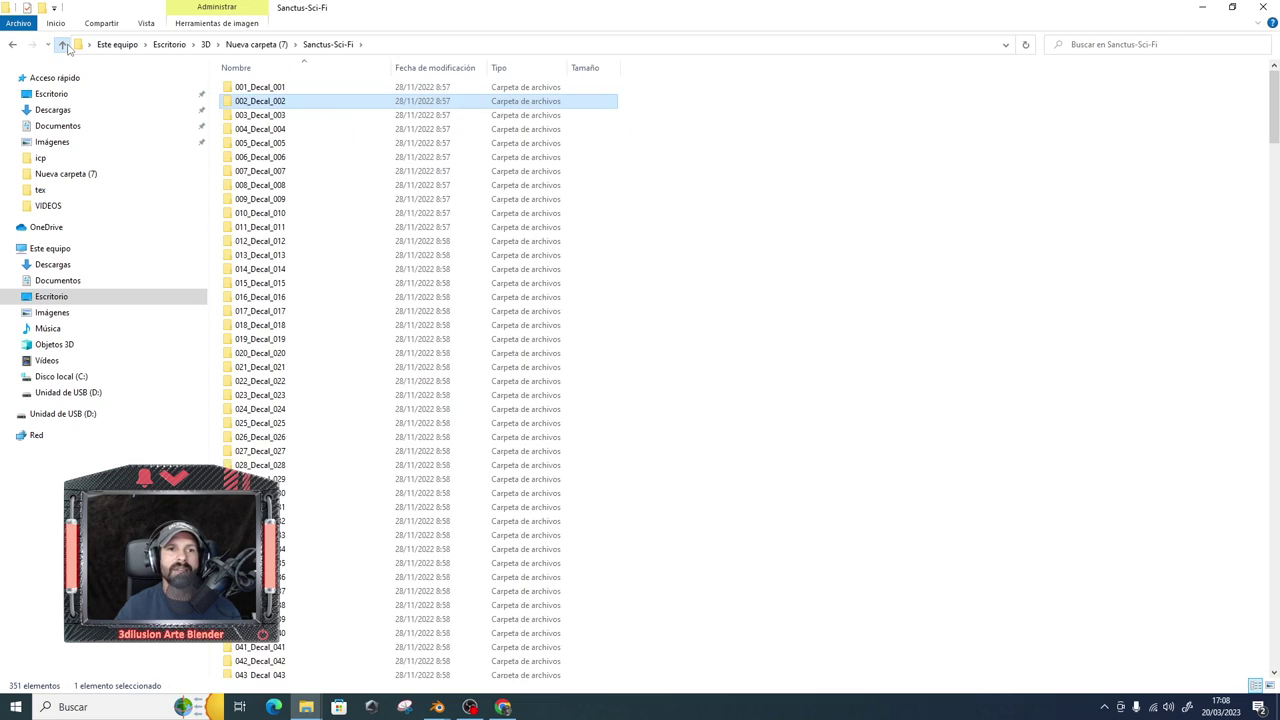
{"action": "left_click", "coordinate": [62, 45]}
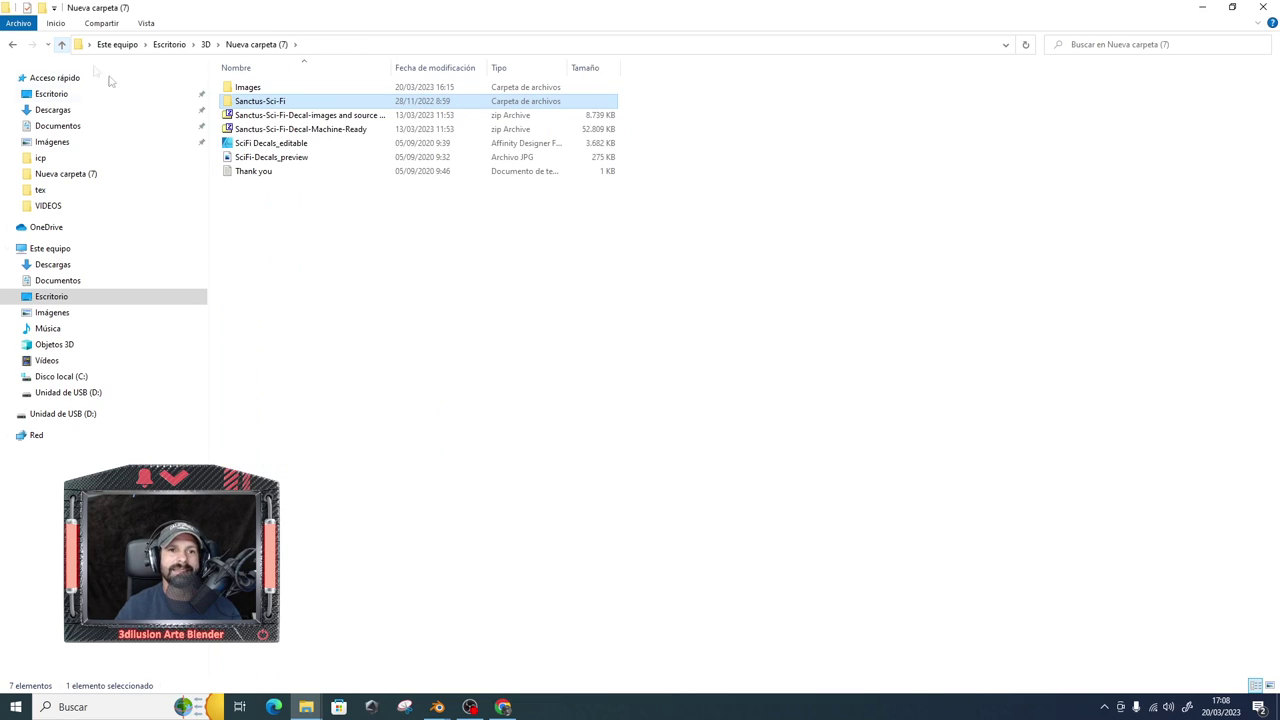
{"action": "double_click", "coordinate": [268, 144]}
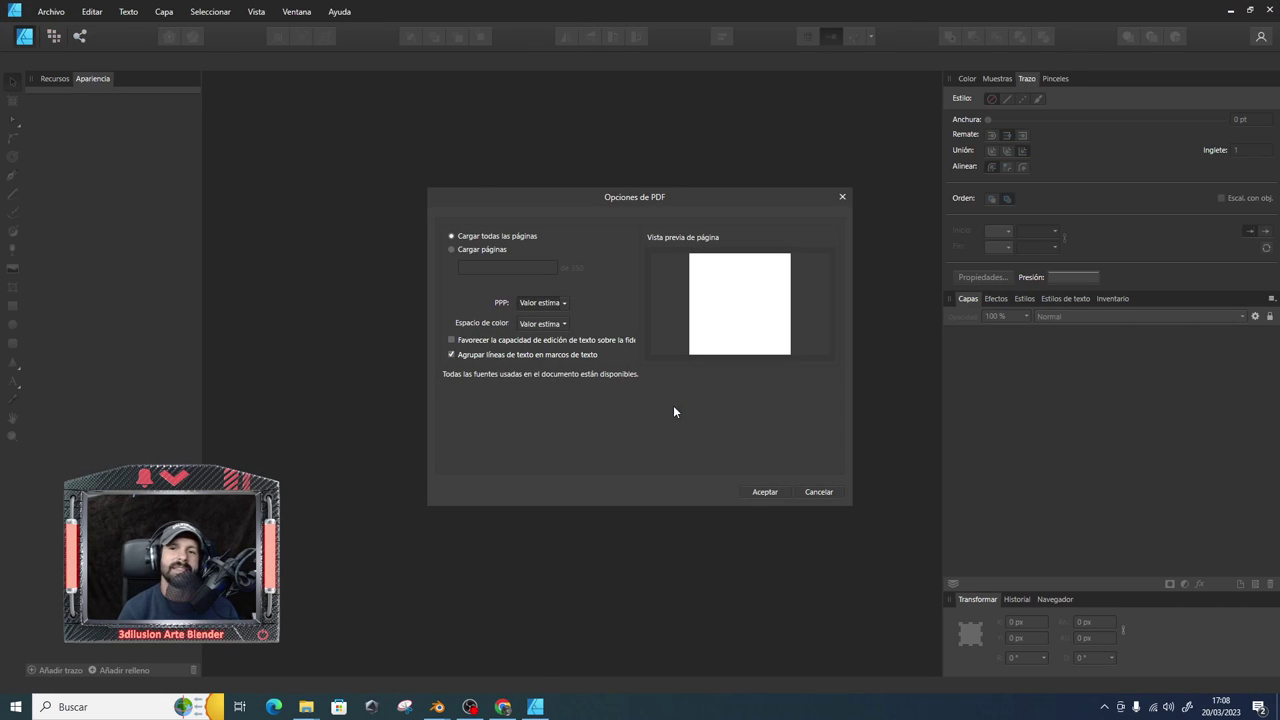
Accept the PDF options to open the 350-artboard document, then drag Decal_001 toward Affinity.
{"action": "left_click", "coordinate": [766, 492]}
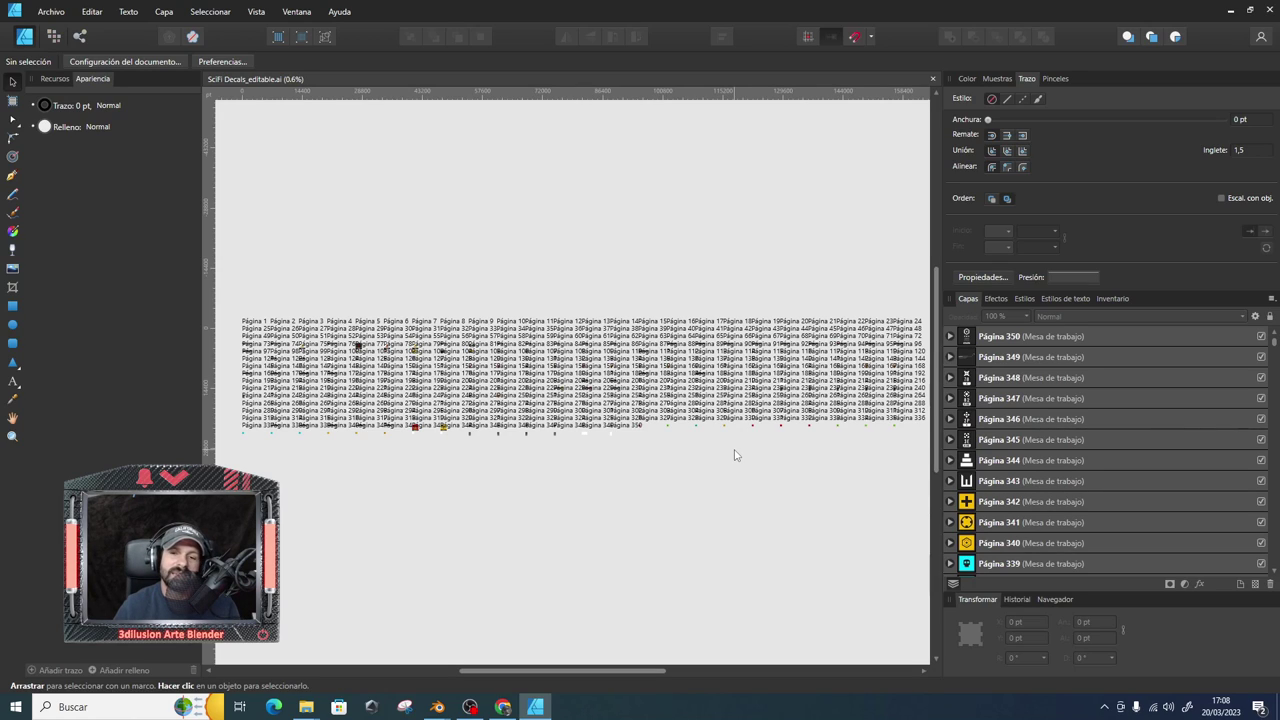
{"action": "scroll", "coordinate": [734, 452], "scroll_direction": "up", "scroll_amount": 1}
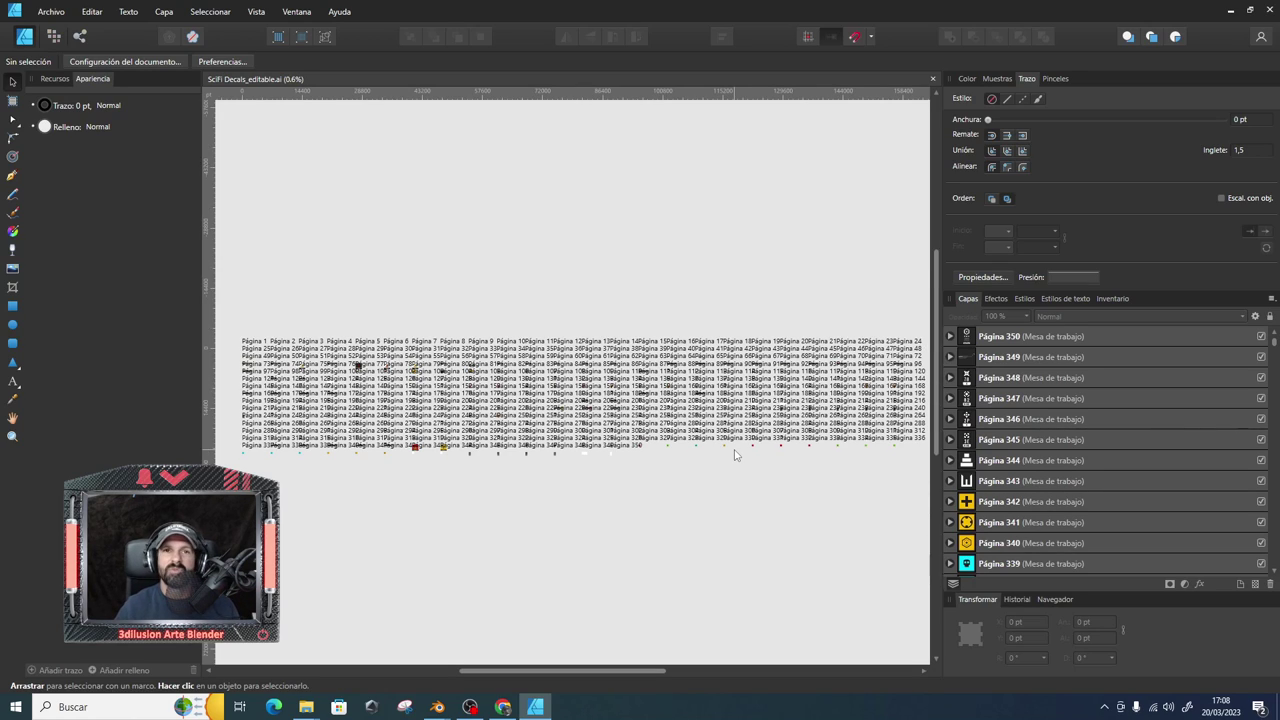
{"action": "scroll", "coordinate": [700, 460], "scroll_direction": "down", "scroll_amount": 2}
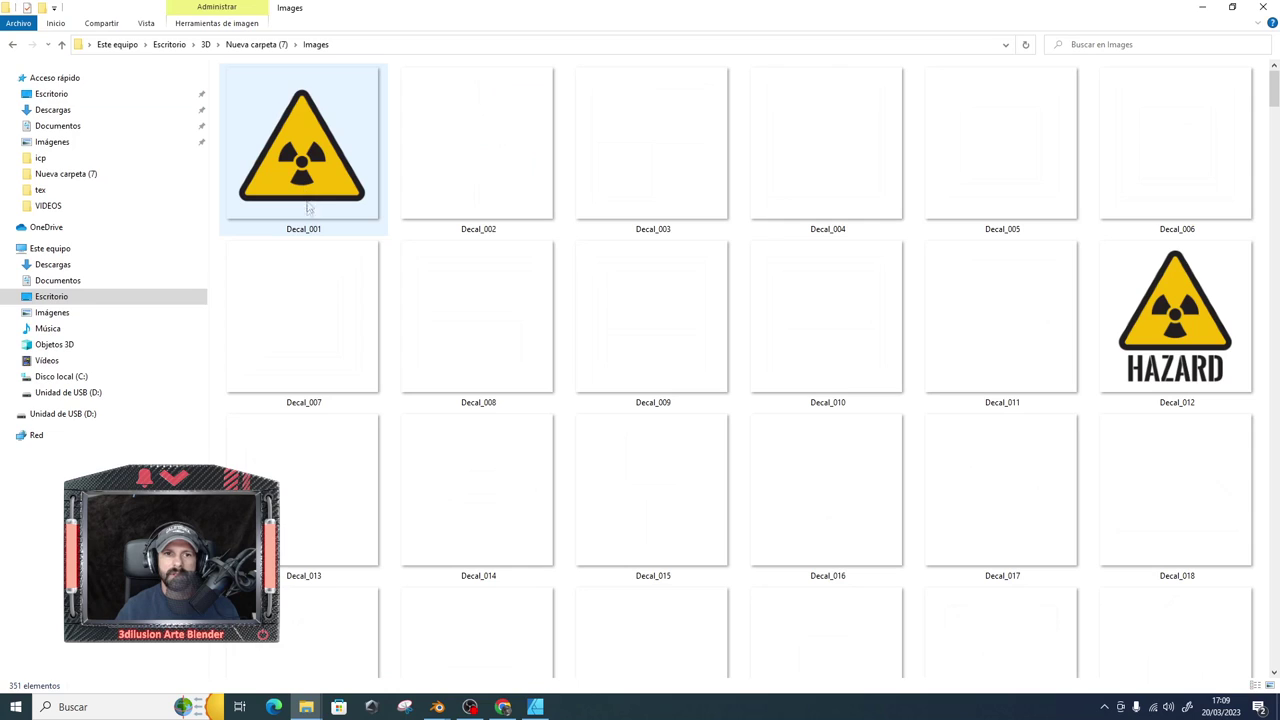
{"action": "mouse_move", "coordinate": [303, 148]}
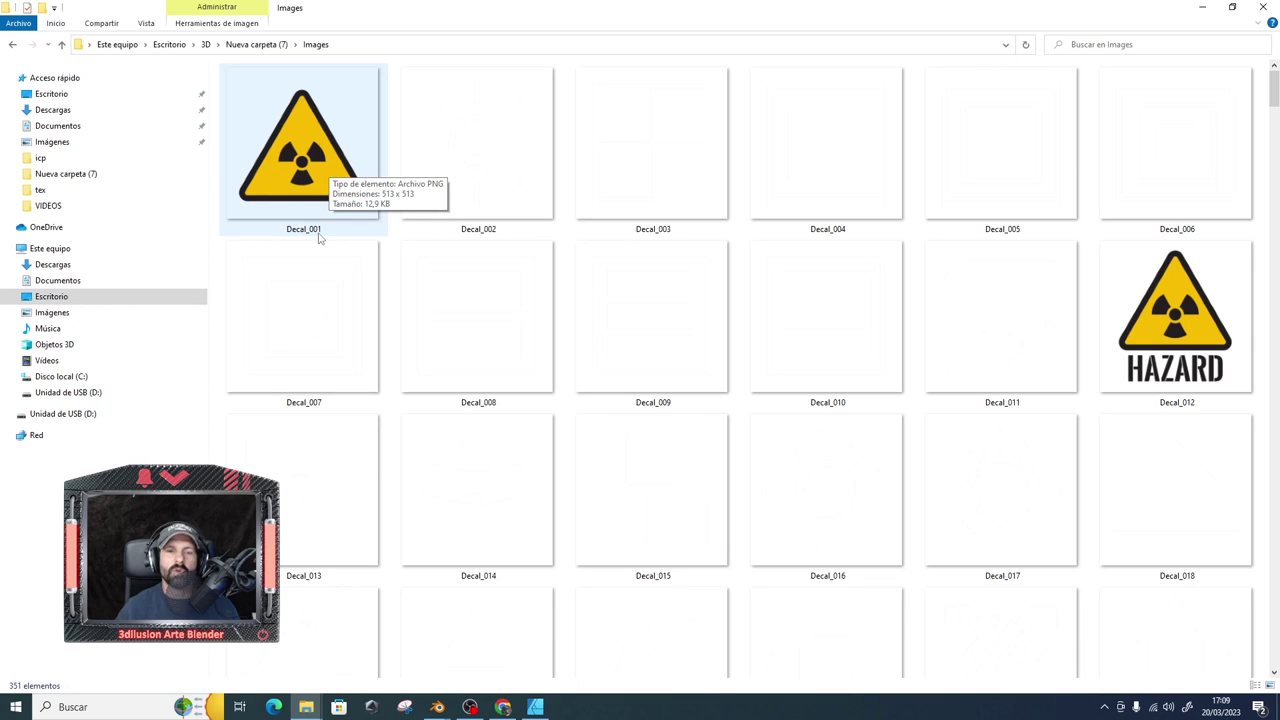
{"action": "left_click_drag", "start_coordinate": [320, 238], "coordinate": [460, 385]}
Zoom in on the radiation sign and select its outer triangle.
{"action": "scroll", "coordinate": [460, 385], "scroll_direction": "up", "scroll_amount": 1}
{"action": "scroll", "coordinate": [458, 375], "scroll_direction": "up", "scroll_amount": 3}
{"action": "scroll", "coordinate": [455, 360], "scroll_direction": "up", "scroll_amount": 2}
{"action": "scroll", "coordinate": [449, 342], "scroll_direction": "up", "scroll_amount": 2}
{"action": "scroll", "coordinate": [449, 342], "scroll_direction": "up", "scroll_amount": 2}
{"action": "scroll", "coordinate": [449, 342], "scroll_direction": "up", "scroll_amount": 1}
{"action": "scroll", "coordinate": [449, 342], "scroll_direction": "up", "scroll_amount": 1}
{"action": "scroll", "coordinate": [449, 342], "scroll_direction": "up", "scroll_amount": 2}
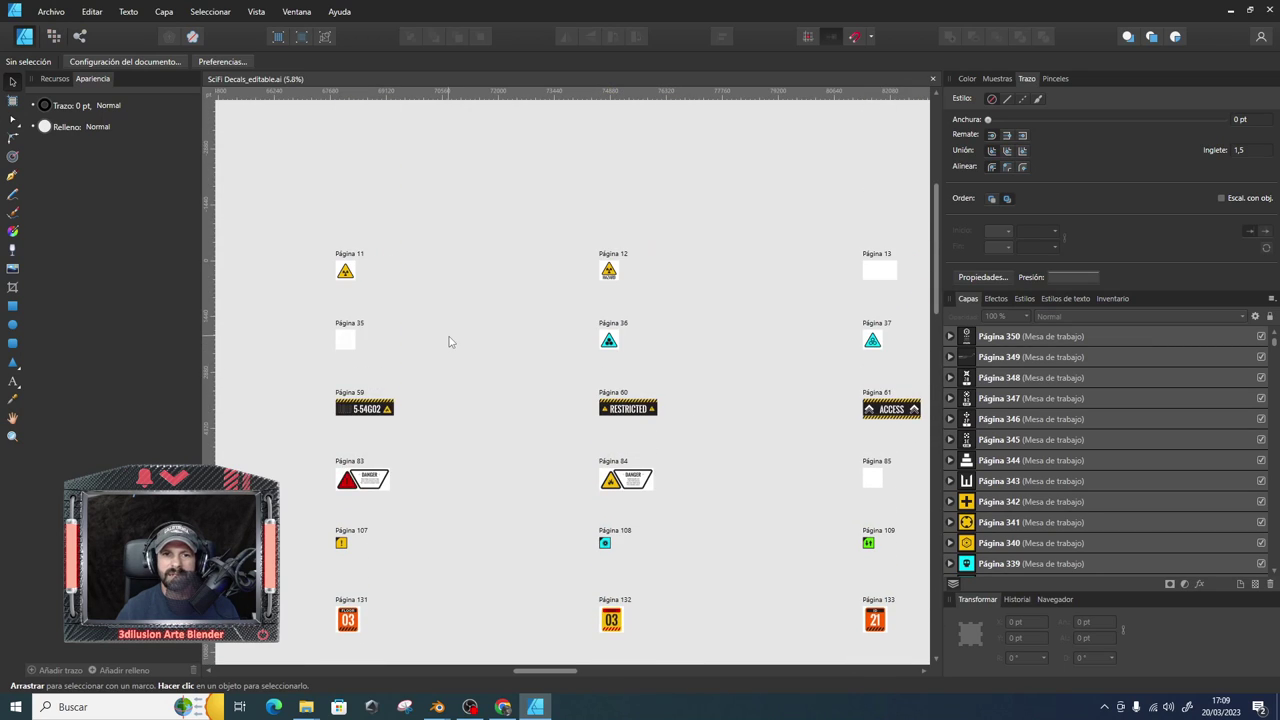
{"action": "scroll", "coordinate": [371, 286], "scroll_direction": "up", "scroll_amount": 2, "text": "ctrl"}
{"action": "scroll", "coordinate": [351, 263], "scroll_direction": "up", "scroll_amount": 2, "text": "ctrl"}
{"action": "scroll", "coordinate": [620, 345], "scroll_direction": "up", "scroll_amount": 2, "text": "ctrl"}
{"action": "scroll", "coordinate": [600, 350], "scroll_direction": "up", "scroll_amount": 1, "text": "ctrl"}
{"action": "scroll", "coordinate": [600, 350], "scroll_direction": "up", "scroll_amount": 1, "text": "ctrl"}
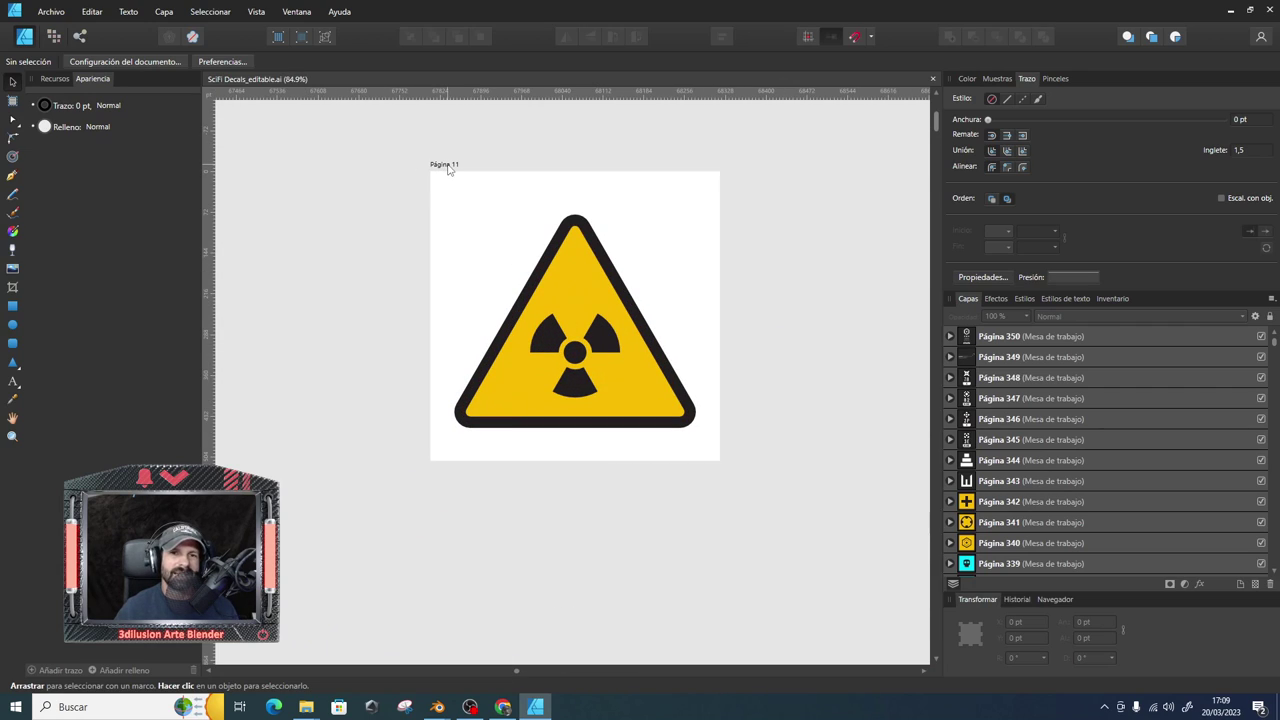
{"action": "scroll", "coordinate": [505, 285], "scroll_direction": "up", "scroll_amount": 1}
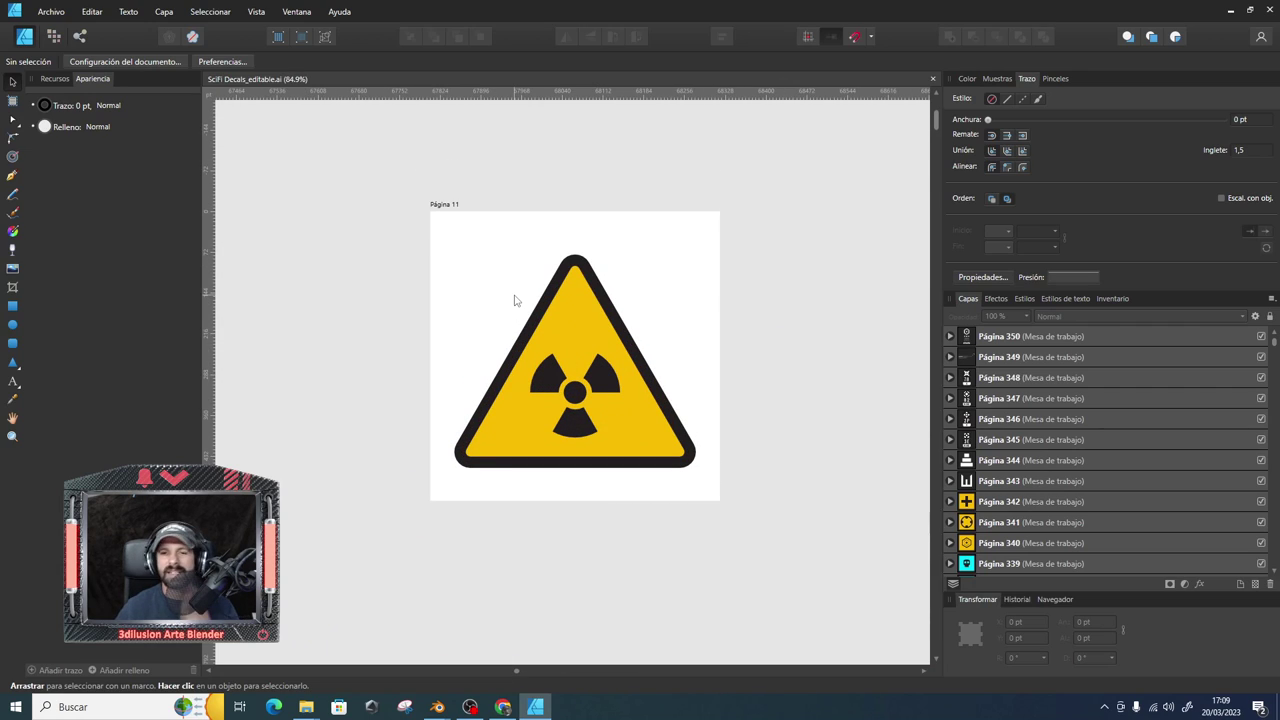
{"action": "scroll", "coordinate": [547, 428], "scroll_direction": "up", "scroll_amount": 1}
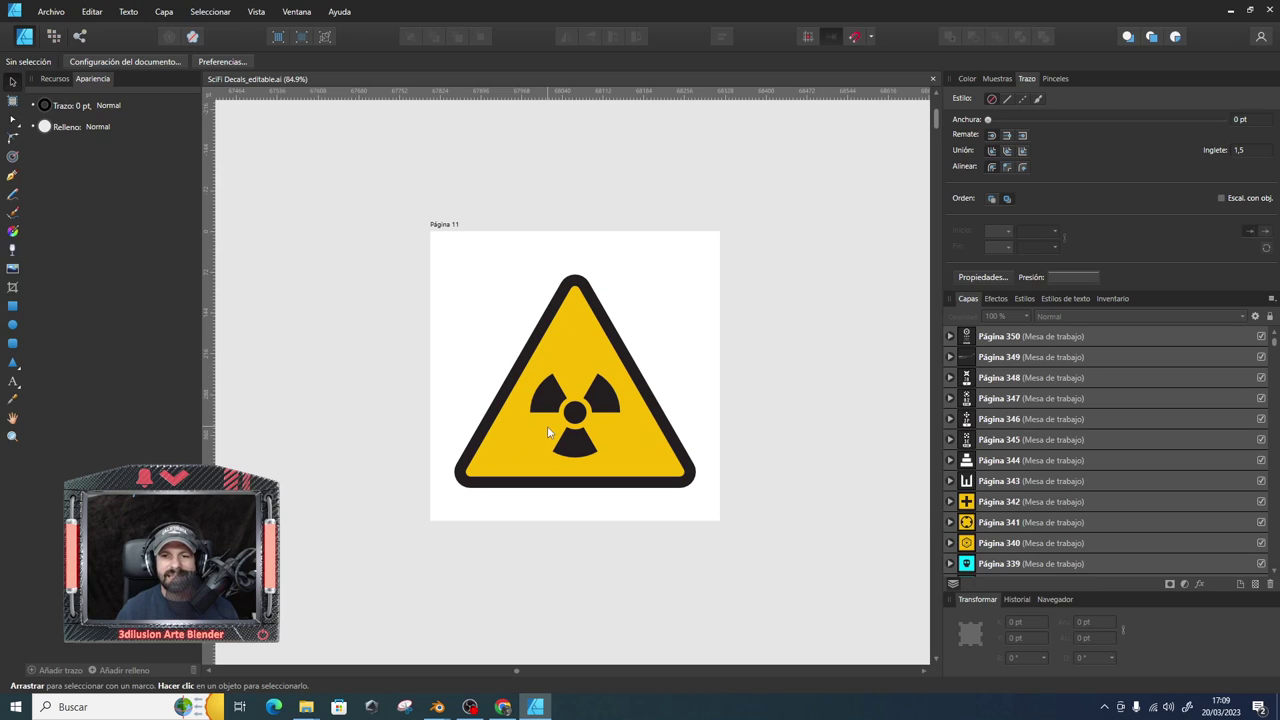
{"action": "left_click", "coordinate": [548, 431]}
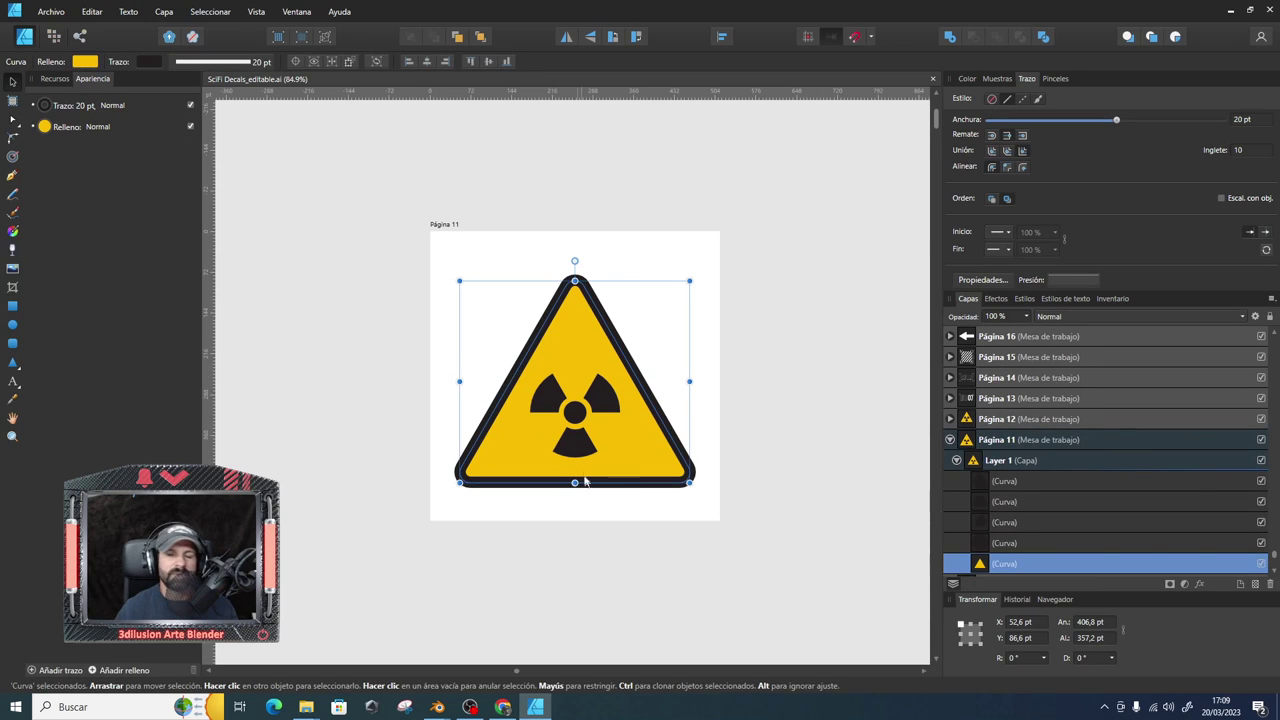
{"action": "scroll", "coordinate": [556, 436], "scroll_direction": "down", "scroll_amount": 1}
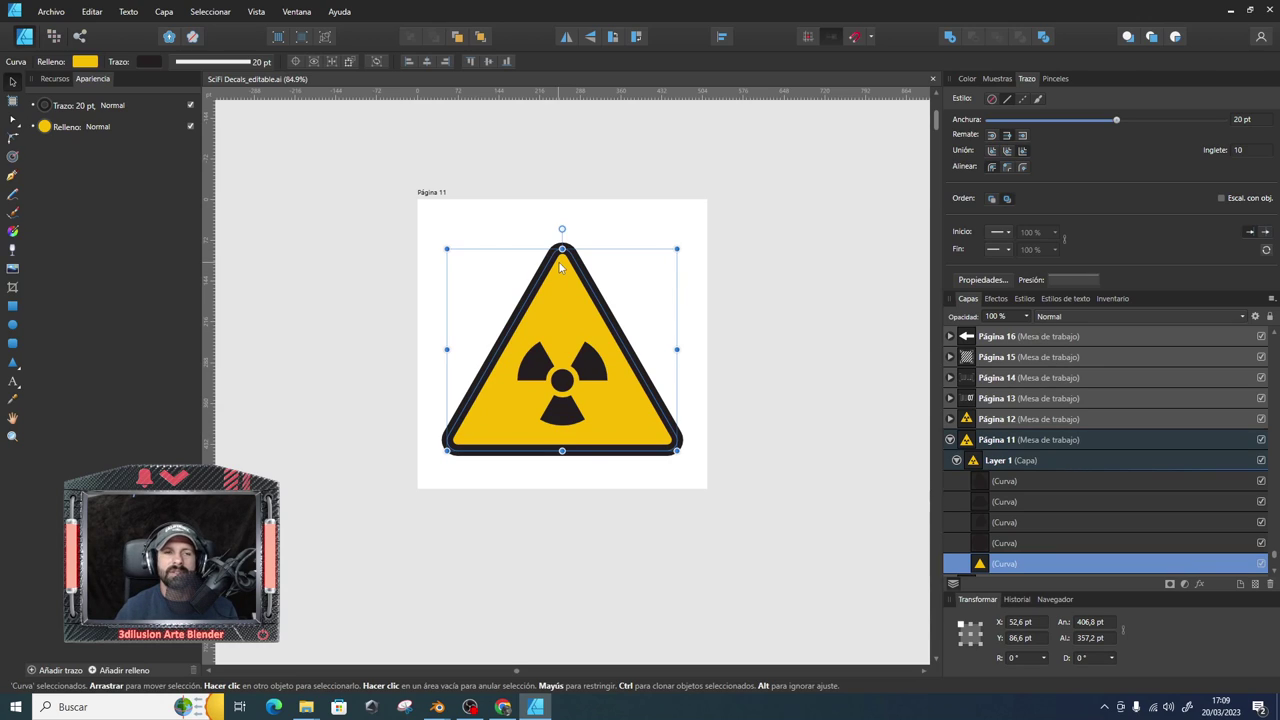
Try moving the triangle's top node with the Node tool, then undo it.
{"action": "left_click", "coordinate": [13, 120]}
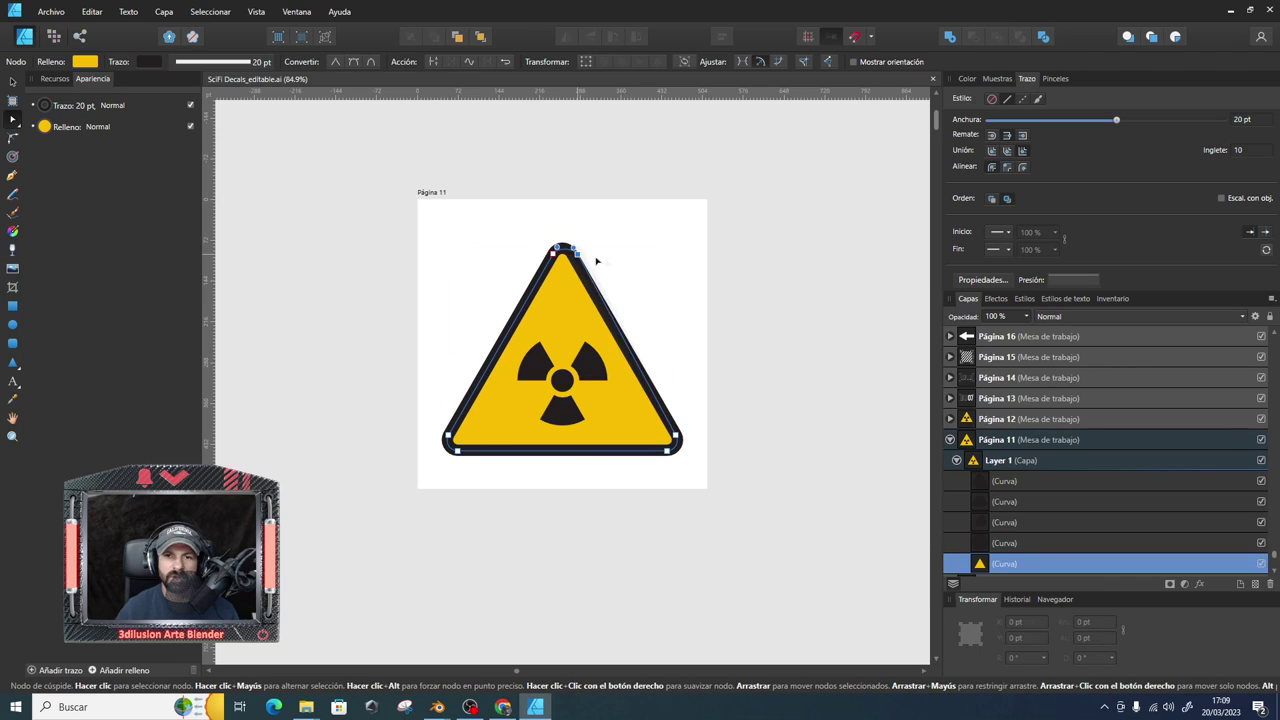
{"action": "left_click_drag", "start_coordinate": [570, 253], "coordinate": [681, 264]}
{"action": "key", "text": "ctrl+z"}
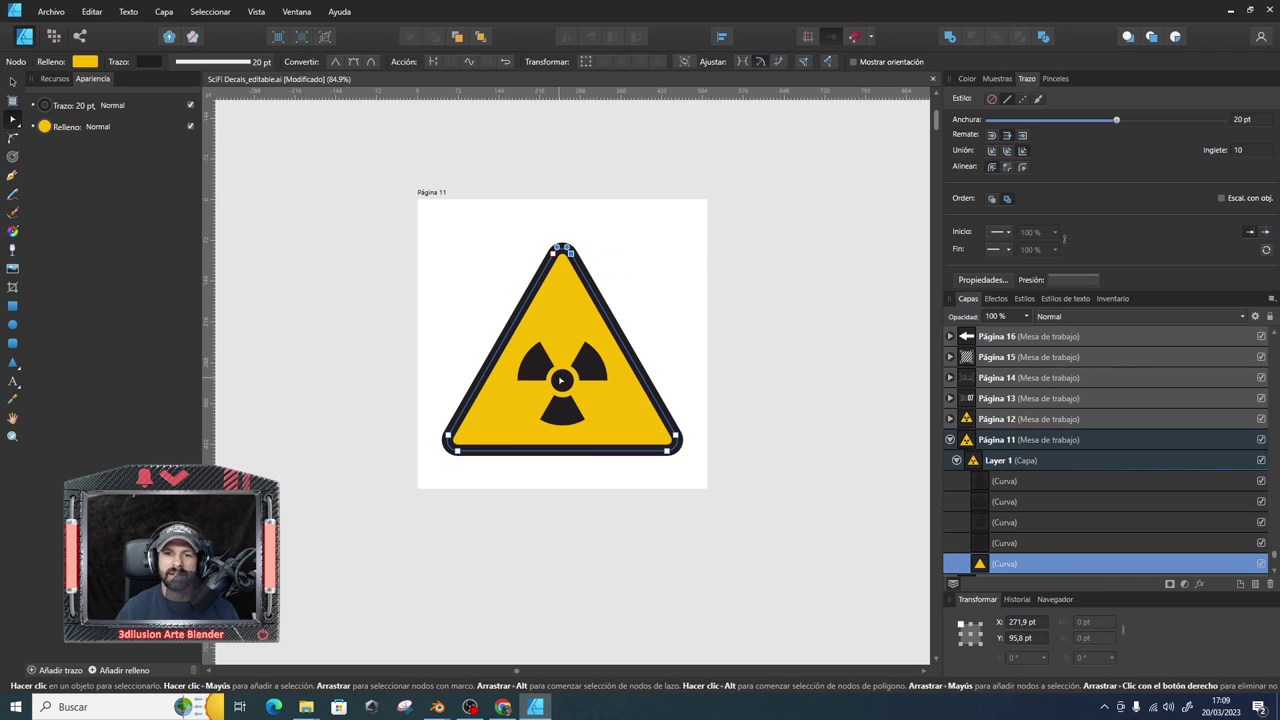
{"action": "left_click", "coordinate": [561, 380]}
{"action": "scroll", "coordinate": [566, 410], "scroll_direction": "up", "scroll_amount": 5, "text": "ctrl"}
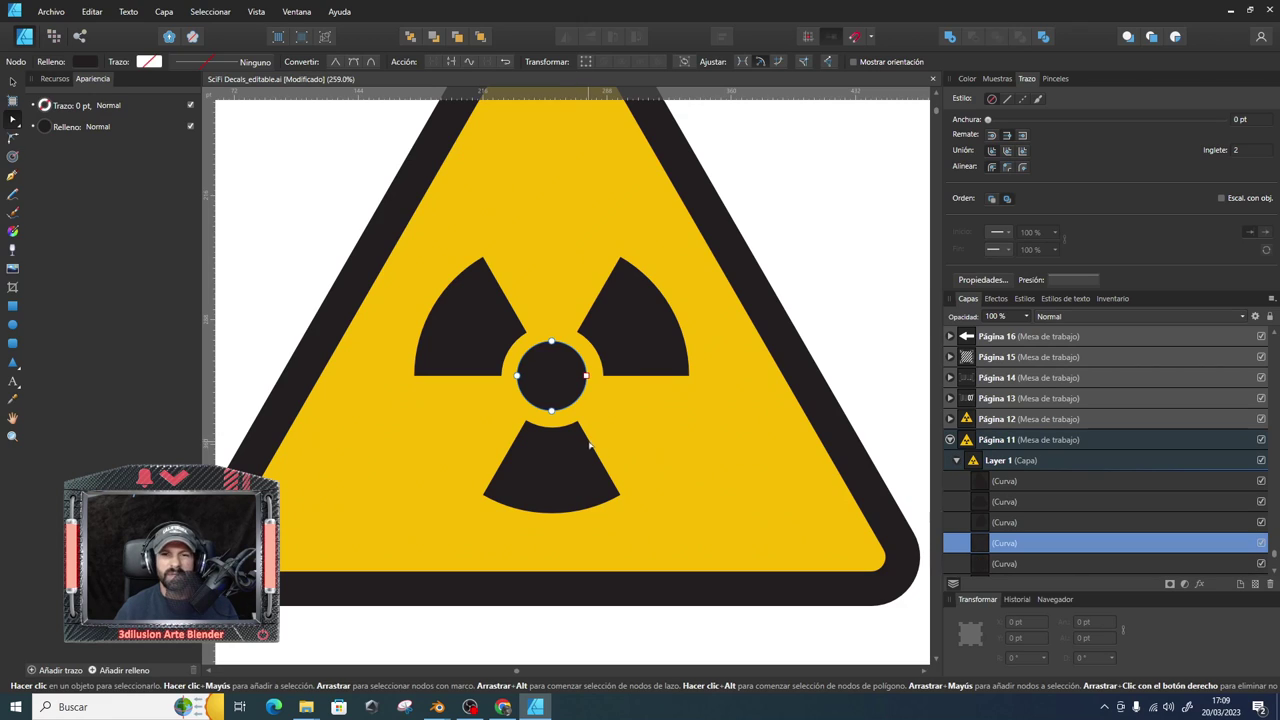
Switch back to the Move tool and marquee-select all six shapes of the sign.
{"action": "left_click", "coordinate": [13, 82]}
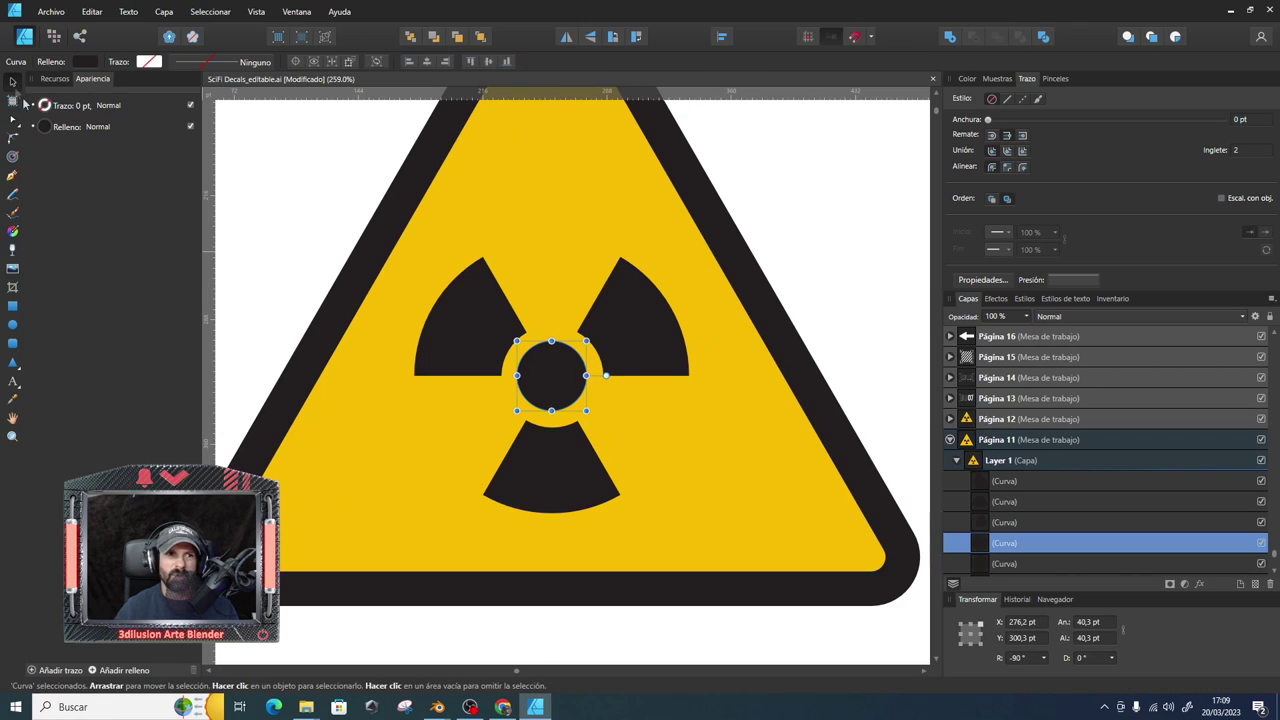
{"action": "left_click", "coordinate": [675, 415]}
{"action": "scroll", "coordinate": [679, 434], "scroll_direction": "down", "scroll_amount": 2, "text": "ctrl"}
{"action": "scroll", "coordinate": [679, 434], "scroll_direction": "down", "scroll_amount": 1, "text": "ctrl"}
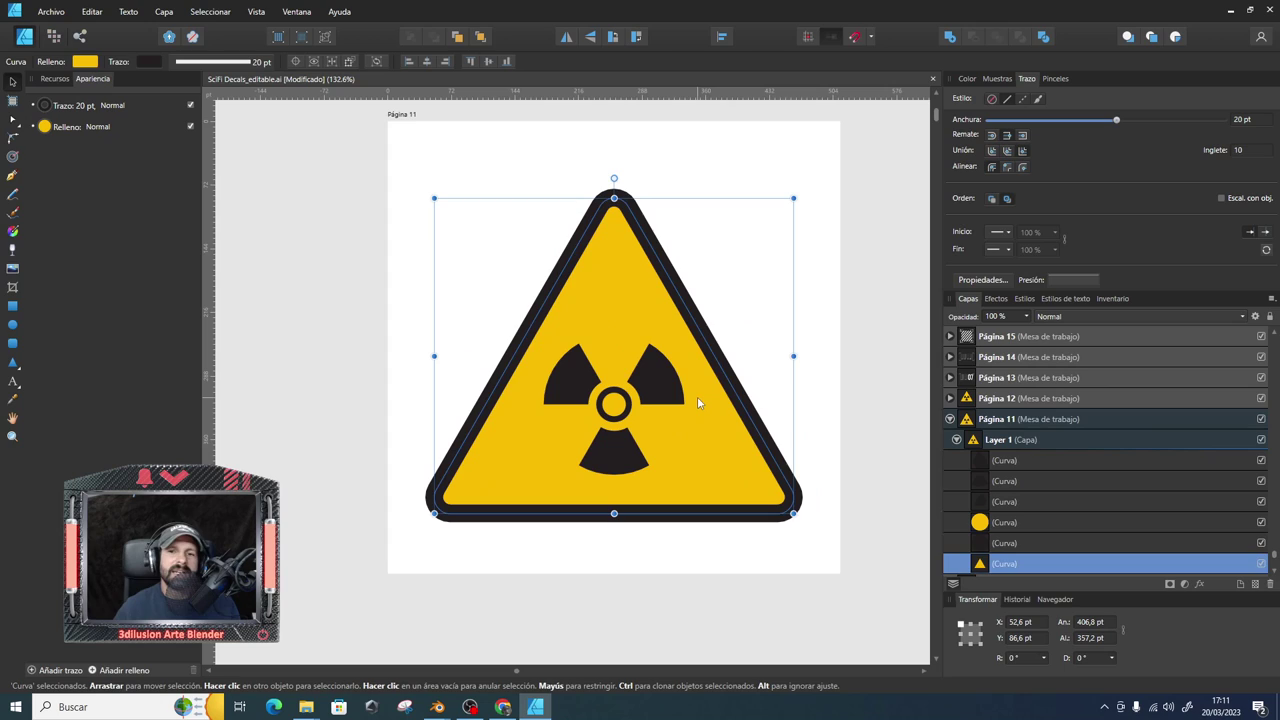
{"action": "scroll", "coordinate": [686, 430], "scroll_direction": "down", "scroll_amount": 2, "text": "ctrl"}
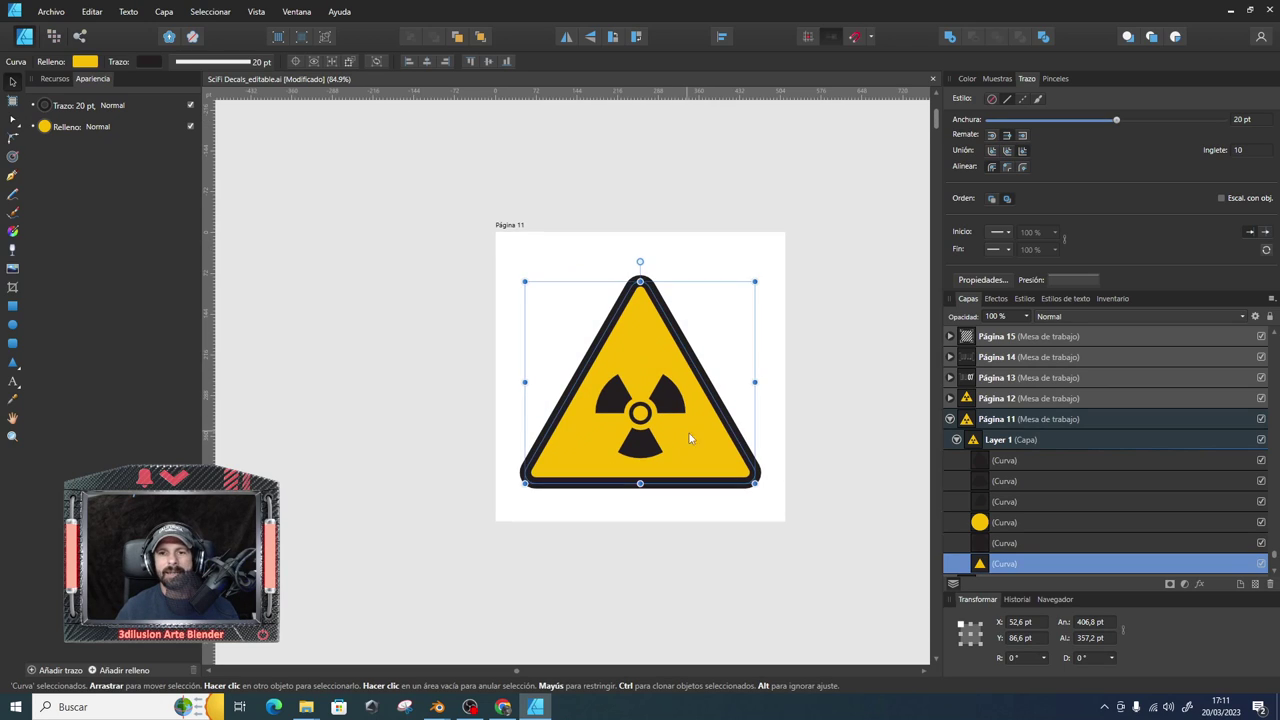
{"action": "middle_click_drag", "start_coordinate": [686, 430], "coordinate": [589, 423]}
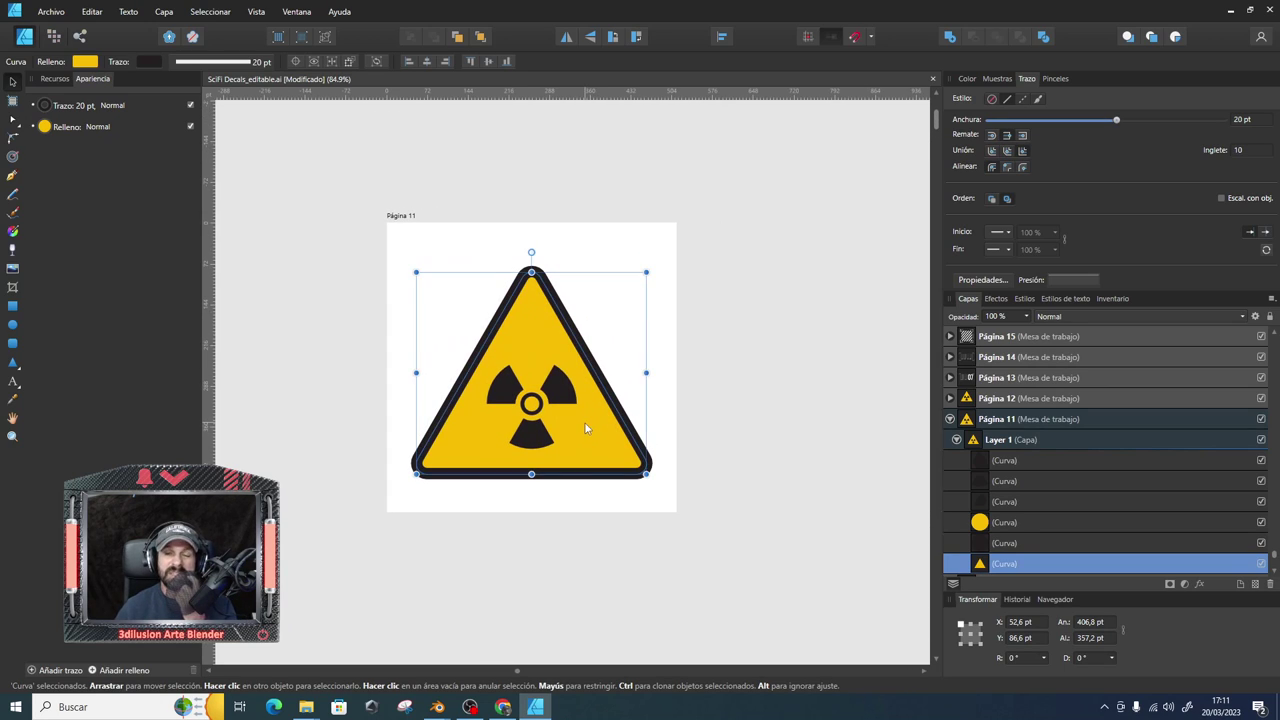
{"action": "mouse_move", "coordinate": [399, 246]}
{"action": "left_mouse_down"}
{"action": "mouse_move", "coordinate": [412, 273]}
{"action": "mouse_move", "coordinate": [665, 497]}
{"action": "left_mouse_up"}
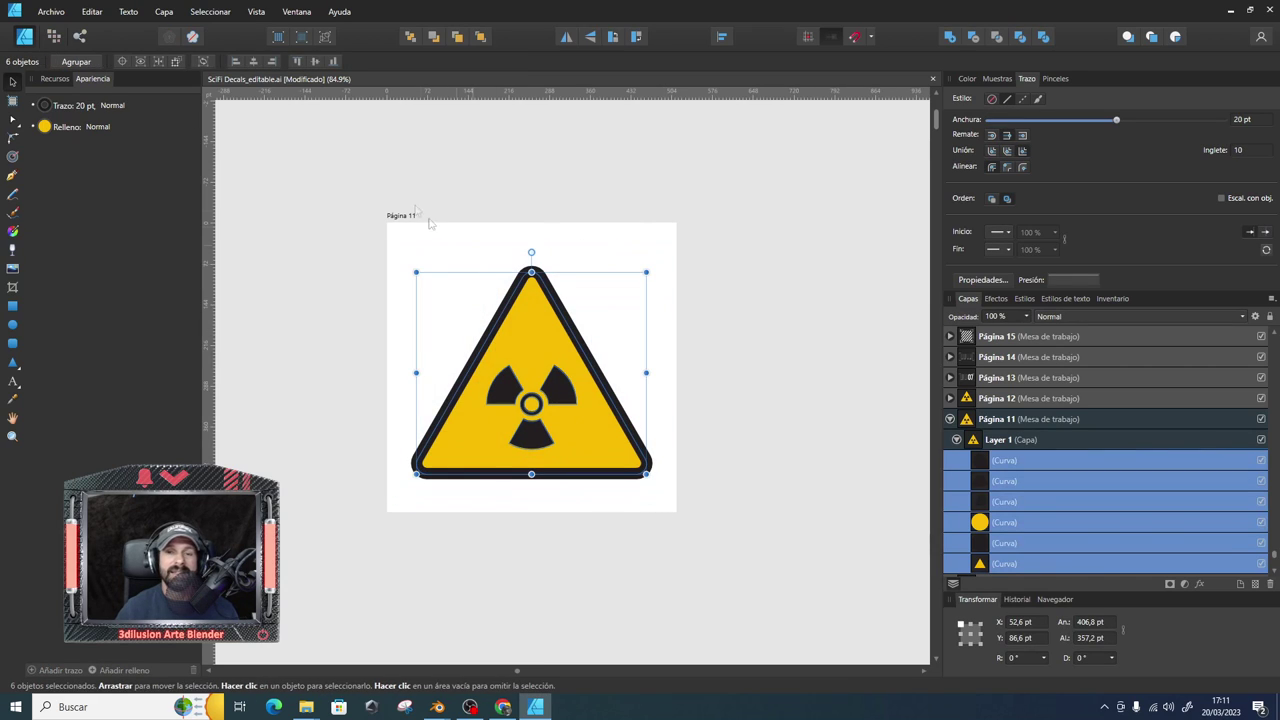
{"action": "left_click", "coordinate": [51, 11]}
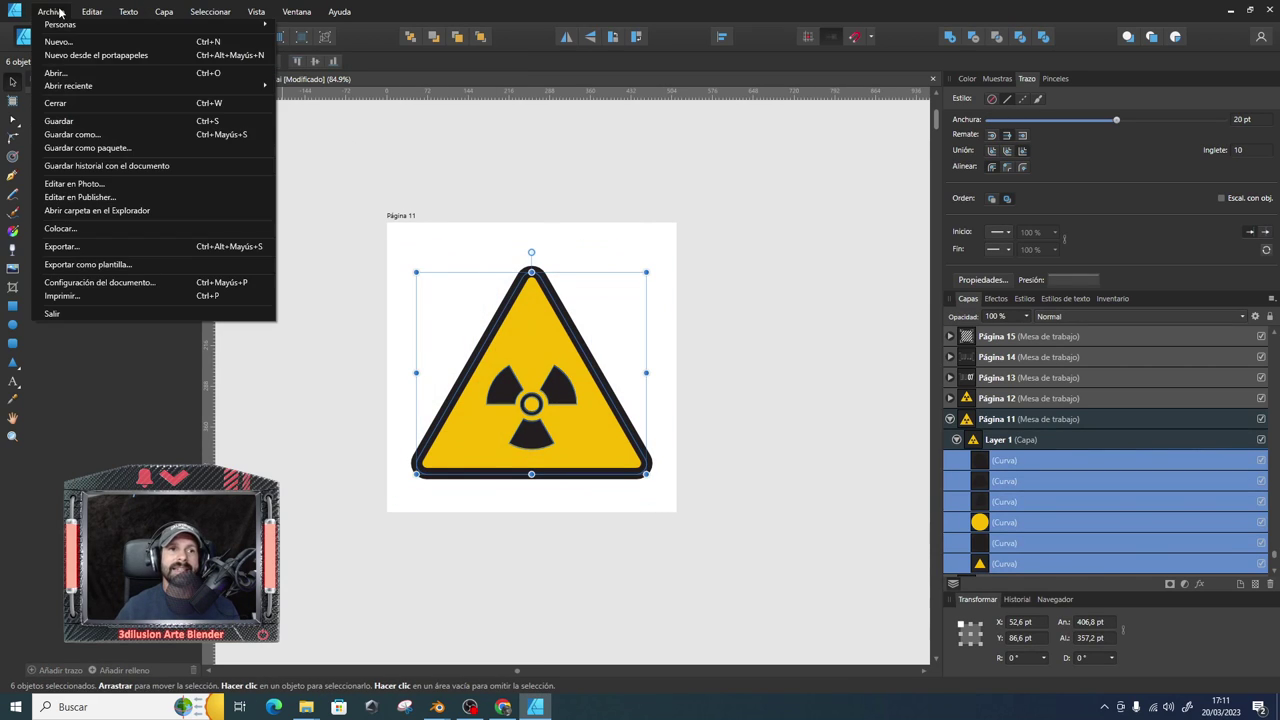
Export the selected radiation sign as a PNG with Área set to Solo selección, then edit the file name.
{"action": "left_click", "coordinate": [86, 246]}
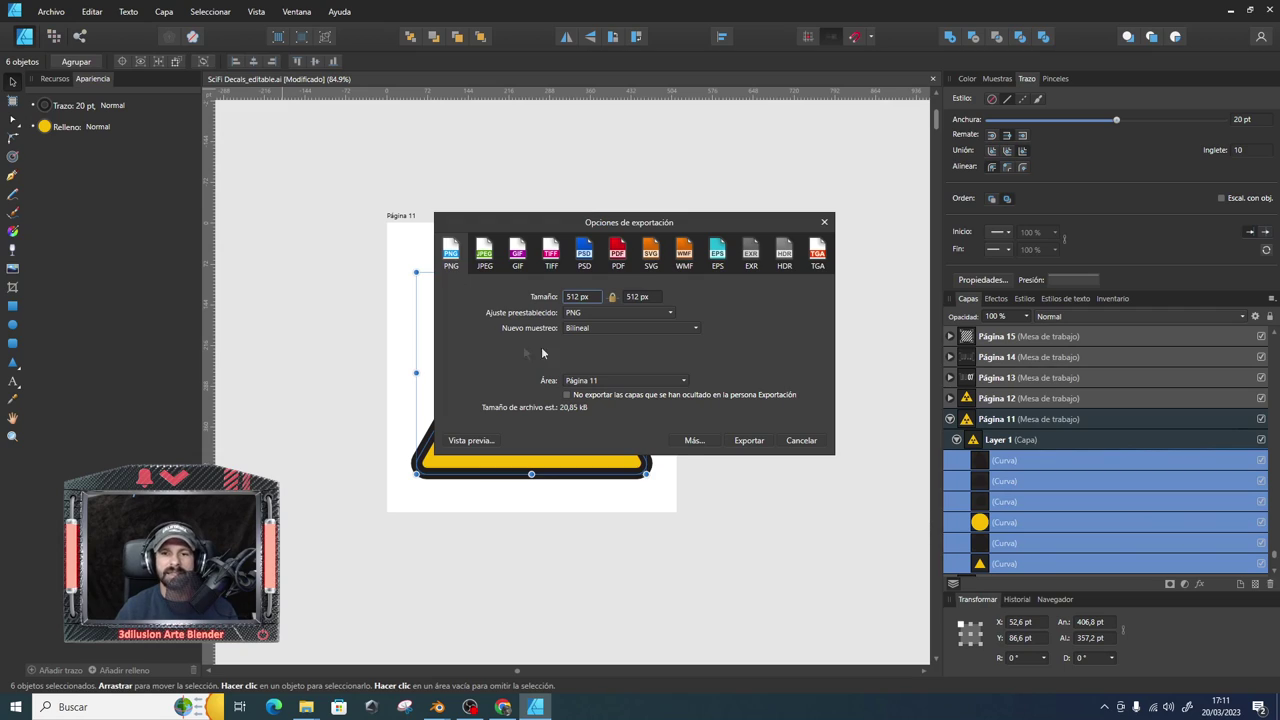
{"action": "left_click", "coordinate": [684, 381]}
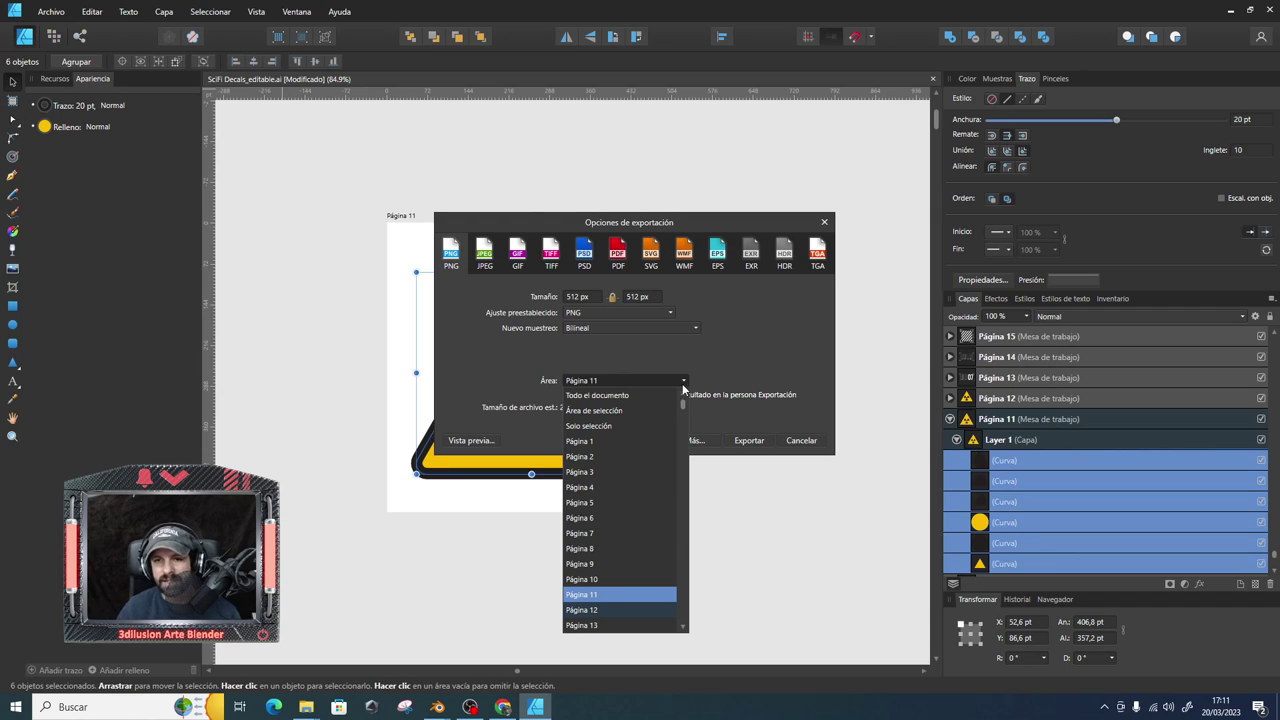
{"action": "left_click", "coordinate": [580, 427]}
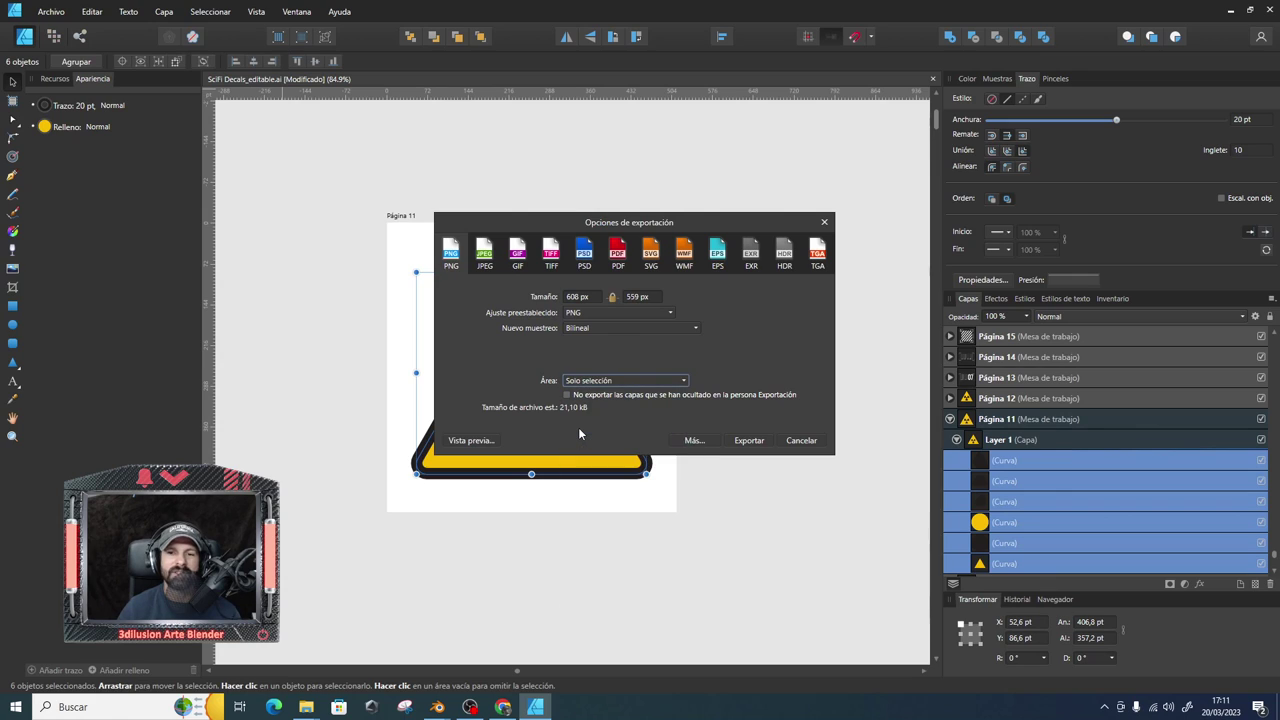
{"action": "left_click", "coordinate": [752, 444]}
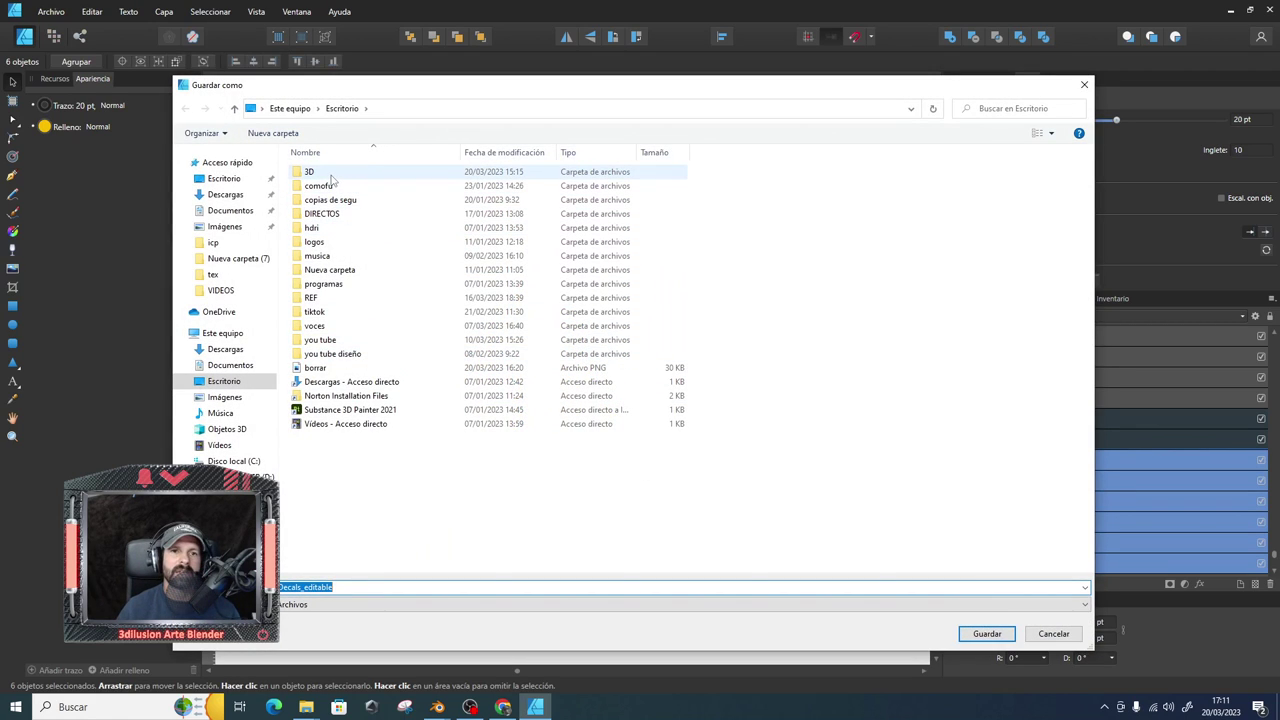
{"action": "left_click", "coordinate": [305, 587]}
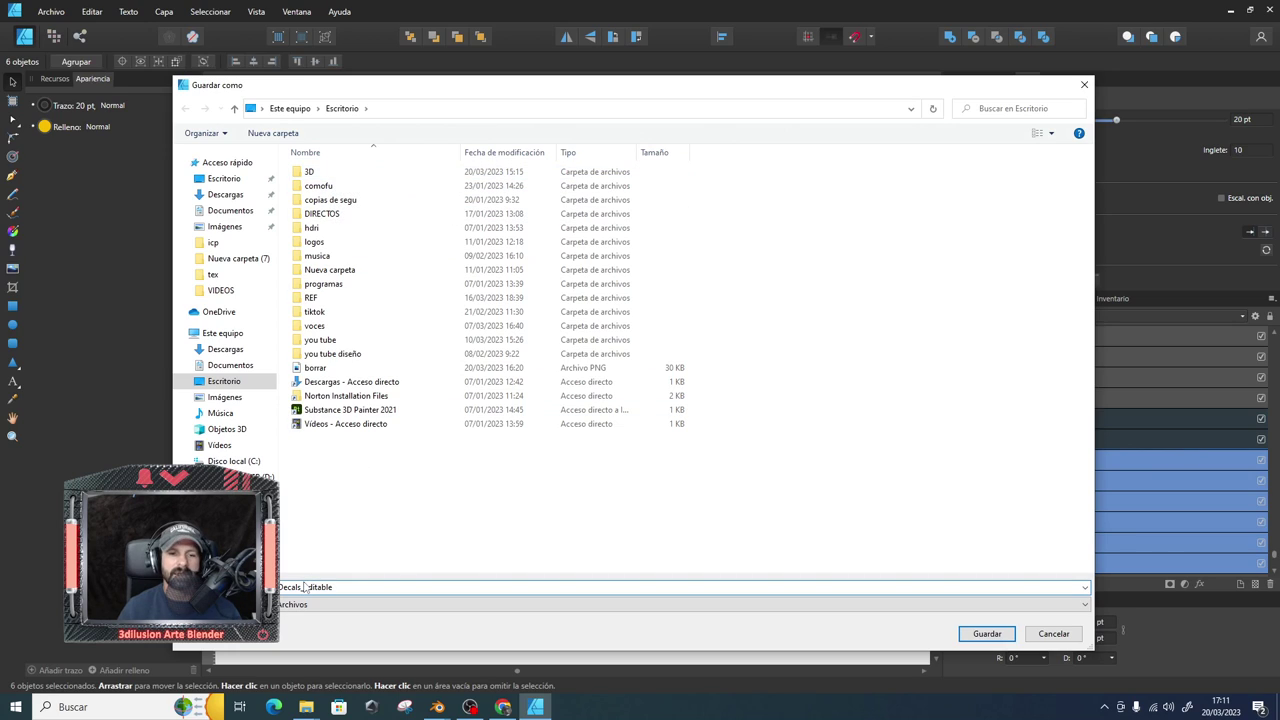
{"action": "double_click", "coordinate": [398, 589]}
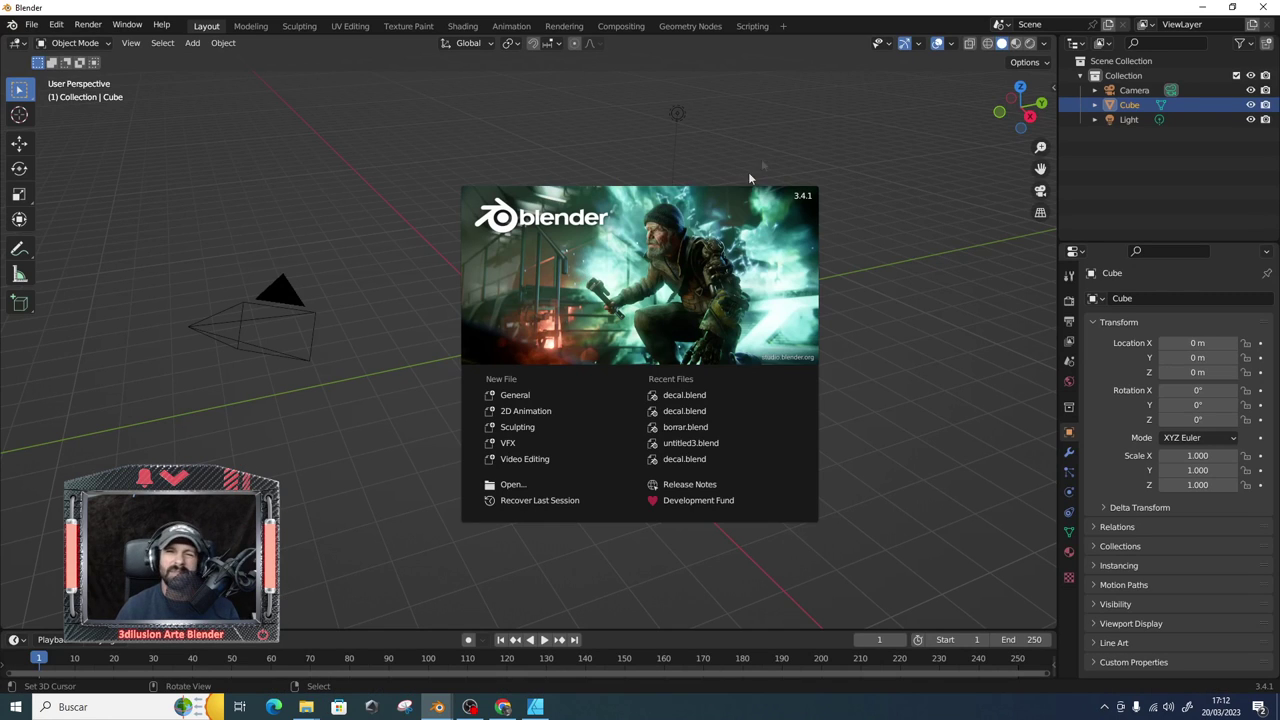
Close the splash and open decal.blend from Sanctus-Sci-Fi > 001_Decal_001.
{"action": "left_click", "coordinate": [780, 116]}
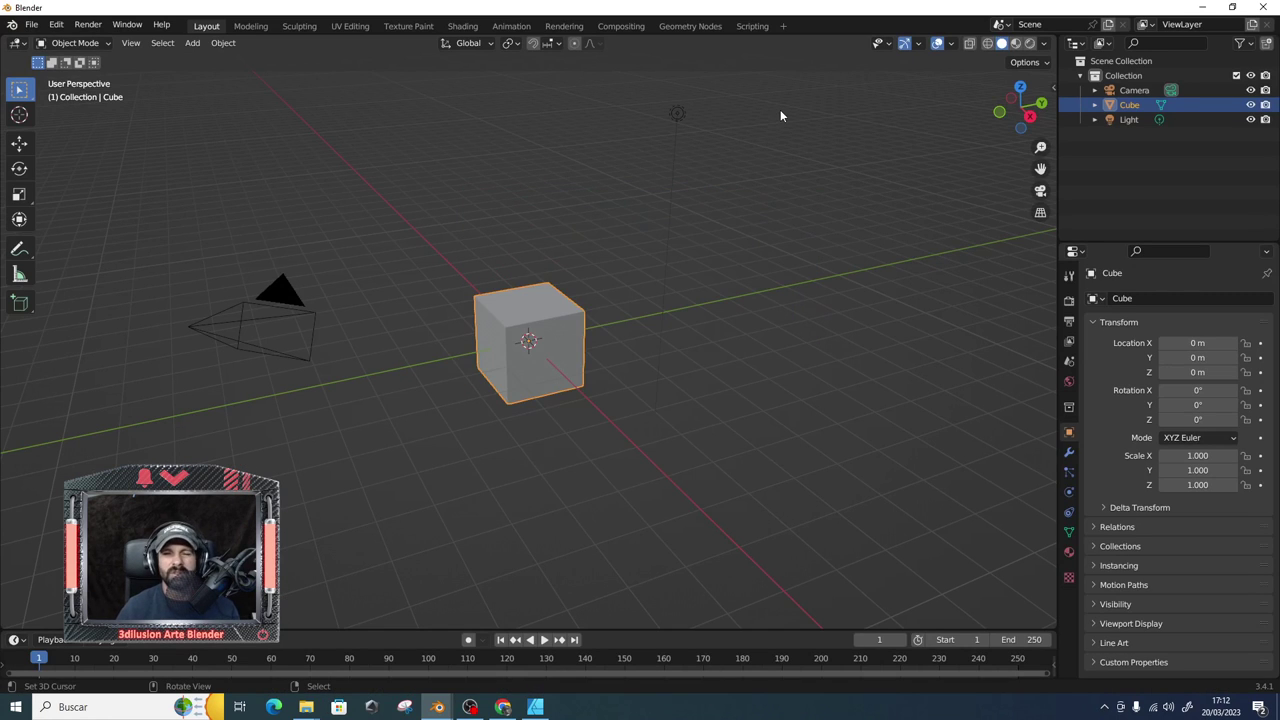
{"action": "key", "text": "ctrl+o"}
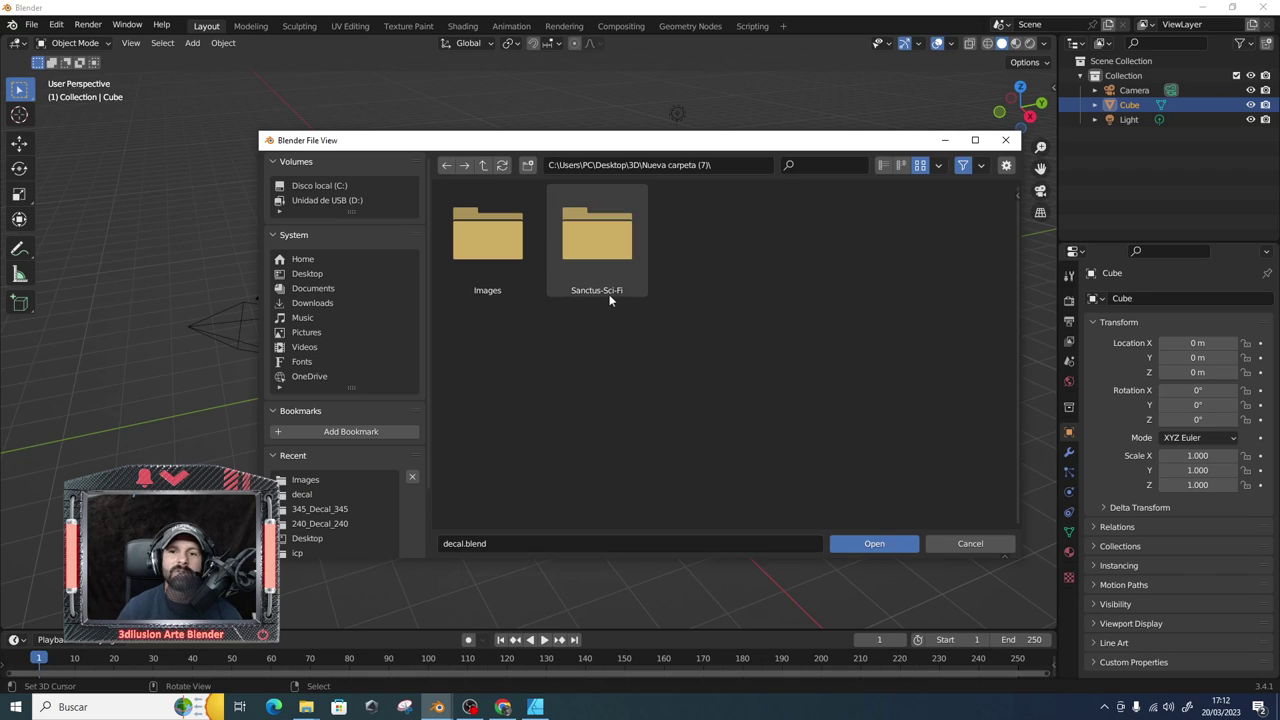
{"action": "left_click", "coordinate": [604, 230]}
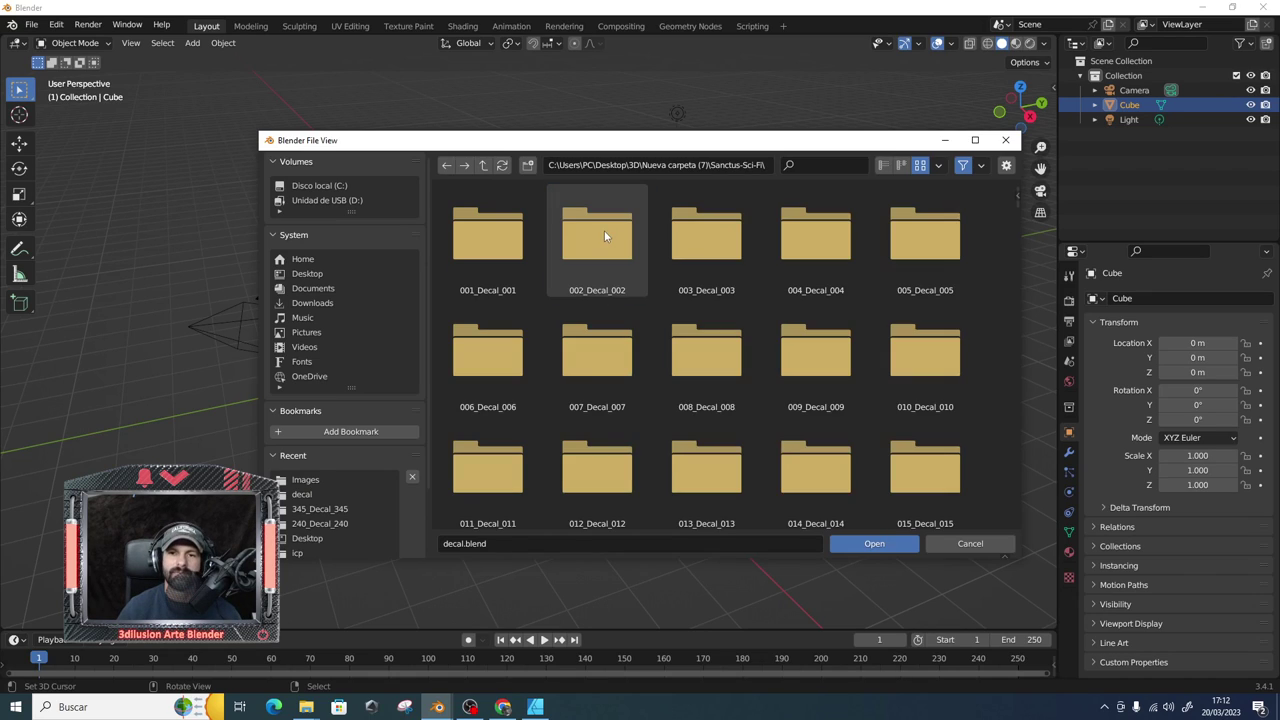
{"action": "double_click", "coordinate": [504, 252]}
{"action": "double_click", "coordinate": [504, 252]}
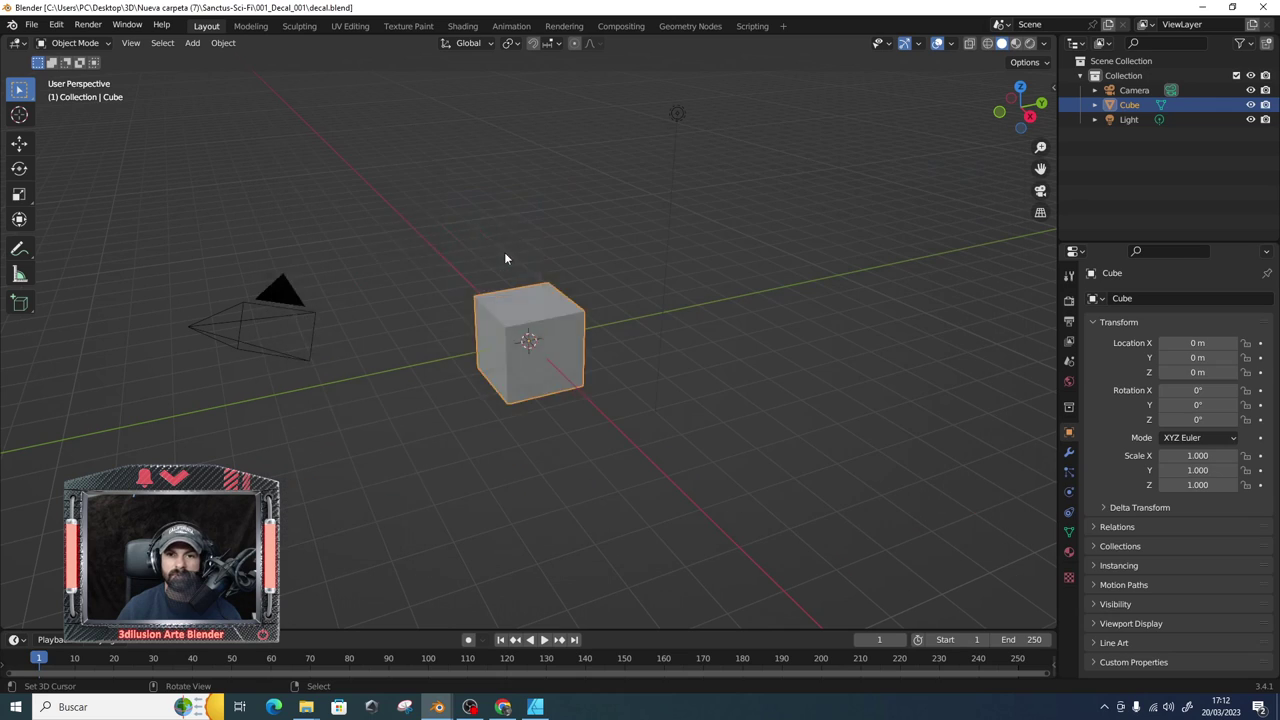
Orbit around the decal plane and switch to the Shading workspace.
{"action": "scroll", "coordinate": [550, 355], "scroll_direction": "up", "scroll_amount": 4}
{"action": "scroll", "coordinate": [557, 360], "scroll_direction": "up", "scroll_amount": 4}
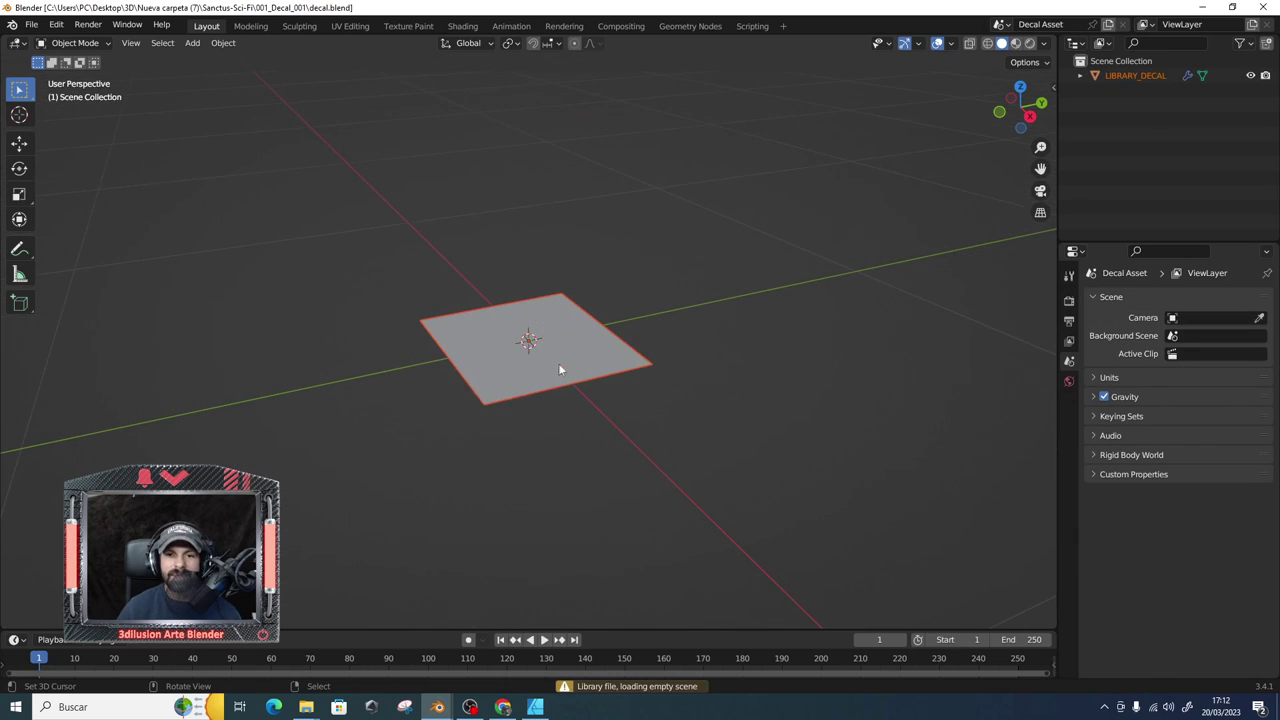
{"action": "middle_click_drag", "start_coordinate": [558, 363], "coordinate": [545, 440]}
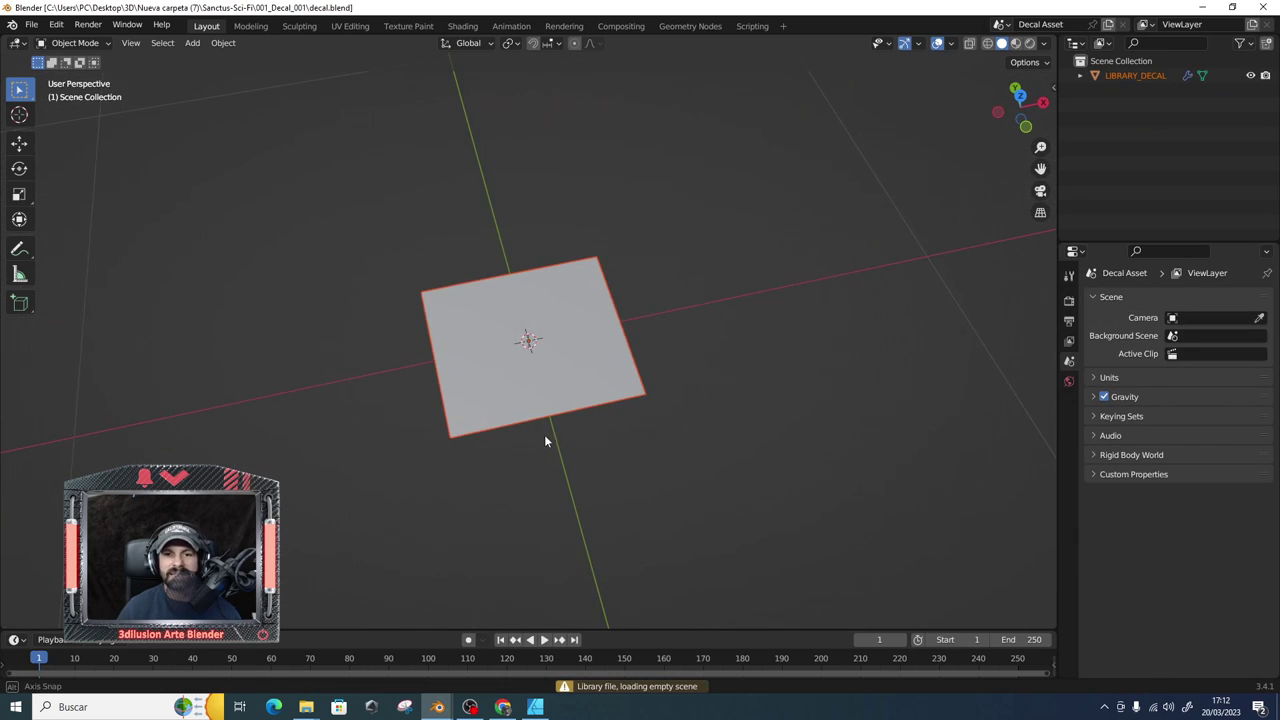
{"action": "left_click", "coordinate": [461, 26]}
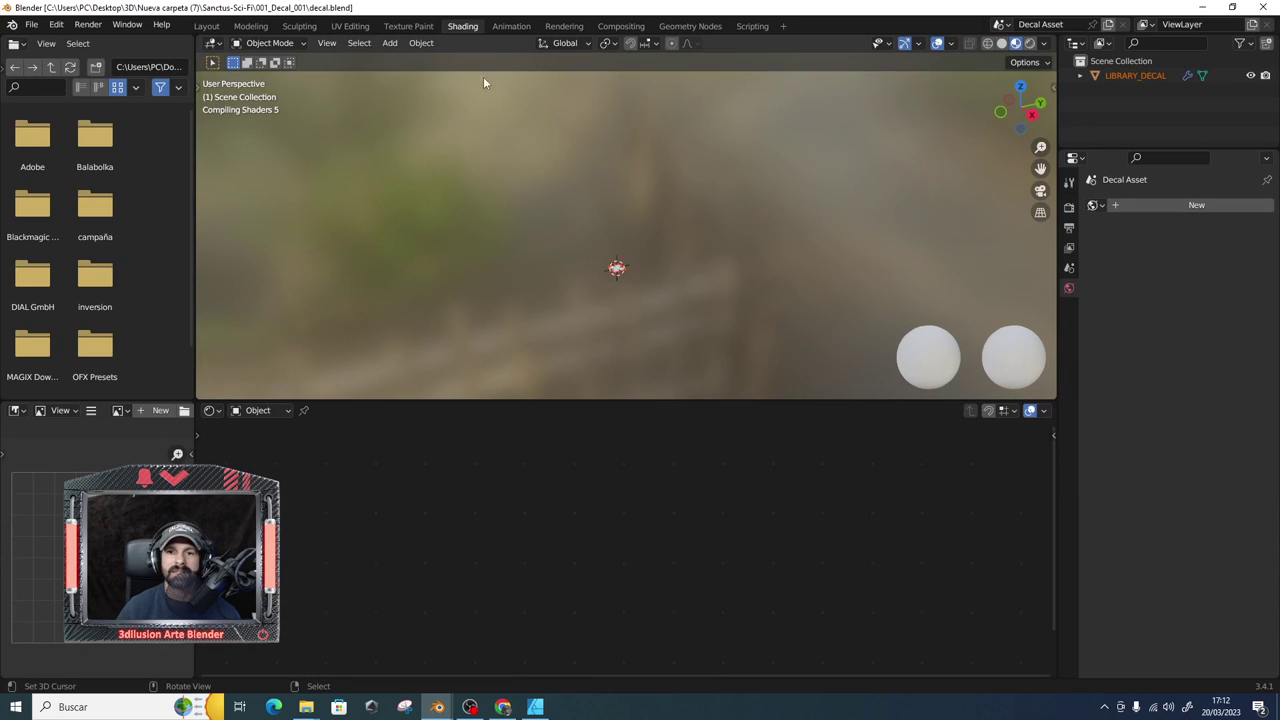
Orbit to view the decal sign and select the LIBRARY_DECAL plane to show its material.
{"action": "middle_click_drag", "start_coordinate": [586, 314], "coordinate": [702, 55]}
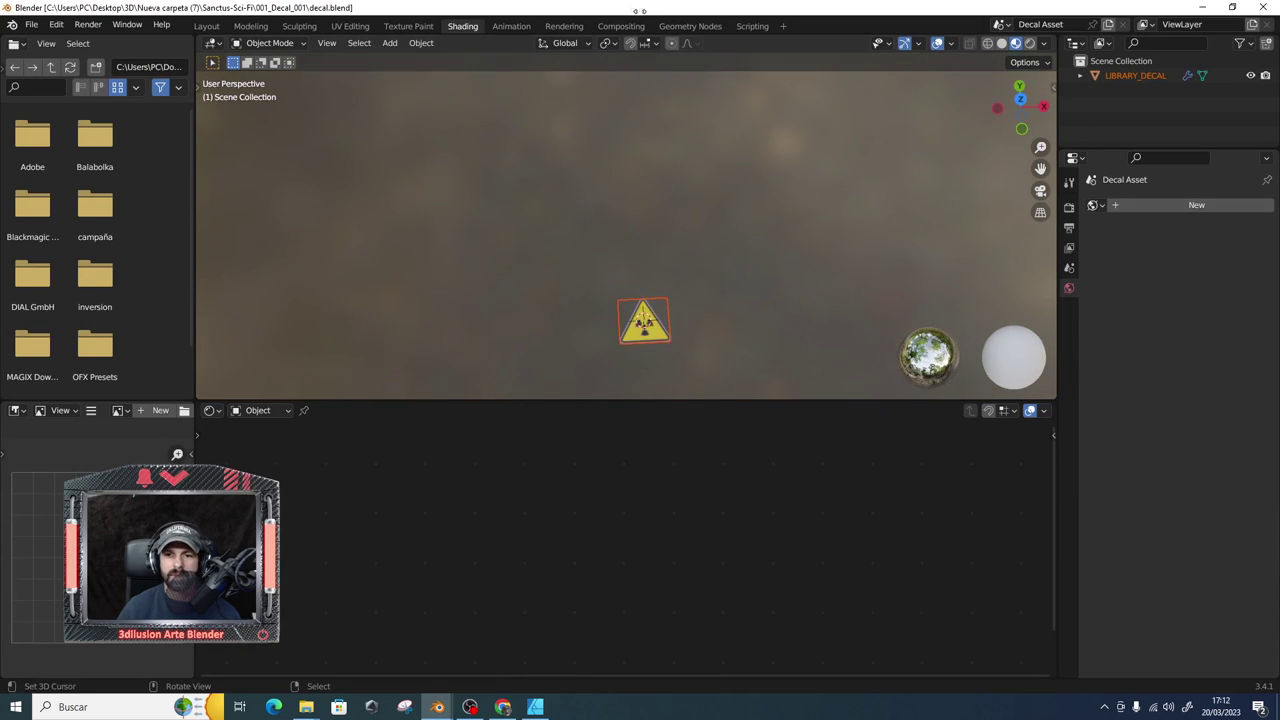
{"action": "mouse_move", "coordinate": [670, 353]}
{"action": "middle_mouse_down"}
{"action": "mouse_move", "coordinate": [600, 291]}
{"action": "mouse_move", "coordinate": [624, 268]}
{"action": "middle_mouse_up"}
{"action": "scroll", "coordinate": [600, 291], "scroll_direction": "up", "scroll_amount": 4}
{"action": "left_click", "coordinate": [576, 282]}
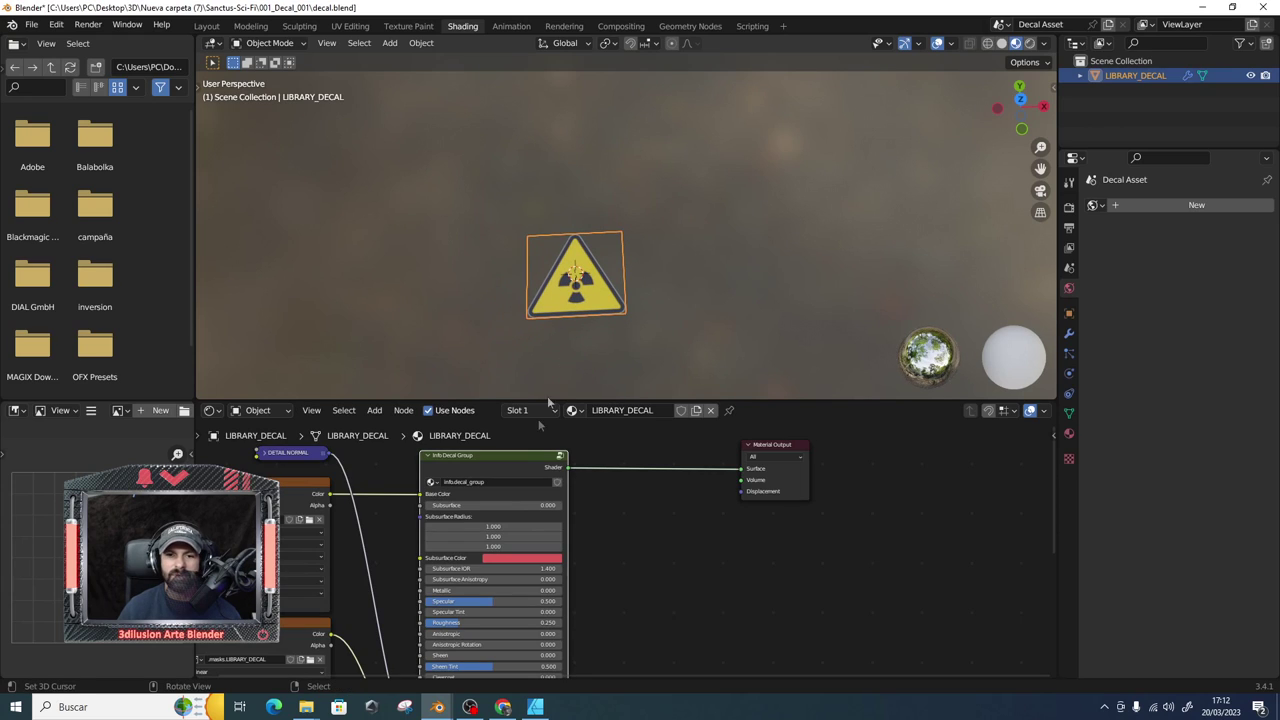
Load borrar pegatina.png from the Desktop into the colour Image Texture node.
{"action": "middle_click_drag", "start_coordinate": [633, 545], "coordinate": [837, 519]}
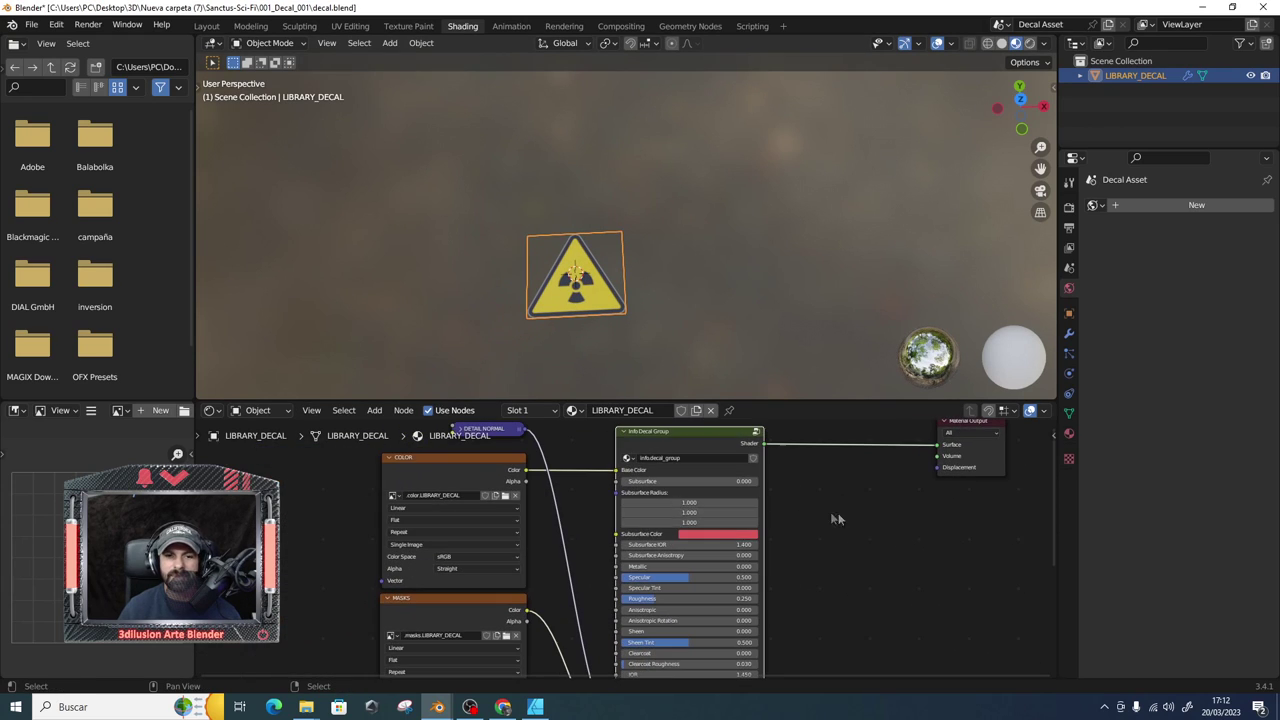
{"action": "left_click", "coordinate": [505, 496]}
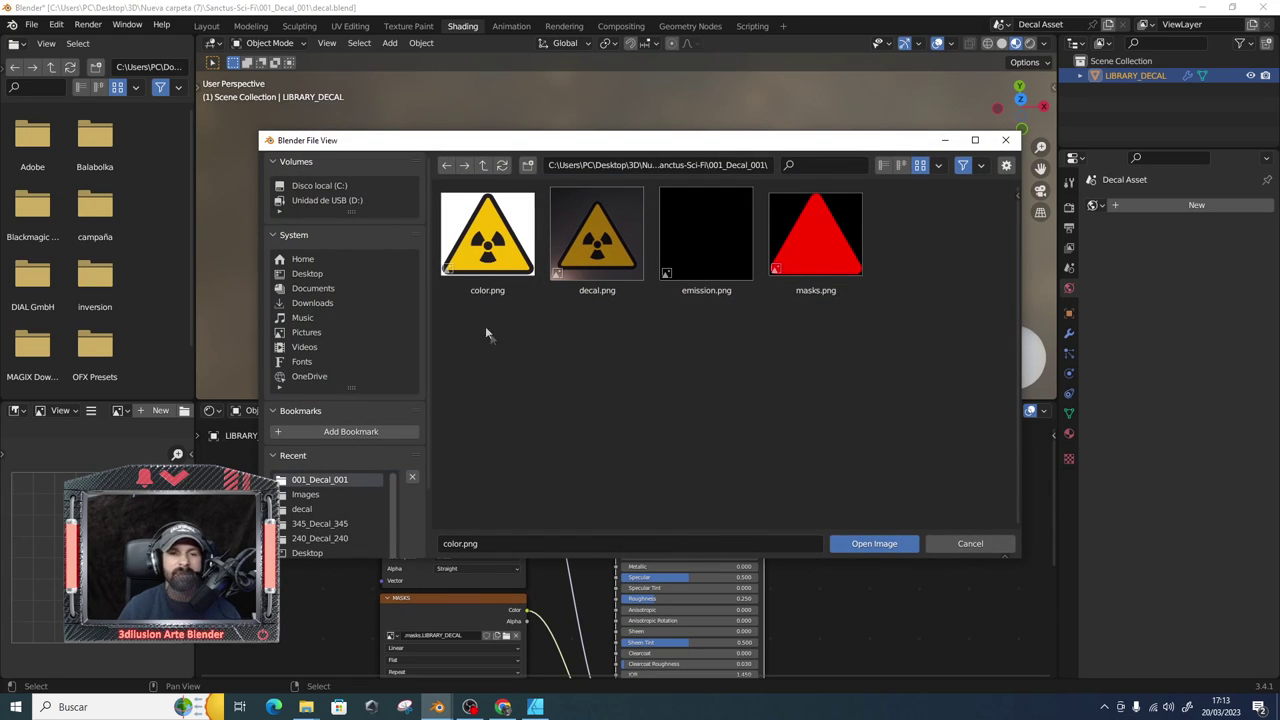
{"action": "left_click", "coordinate": [307, 274]}
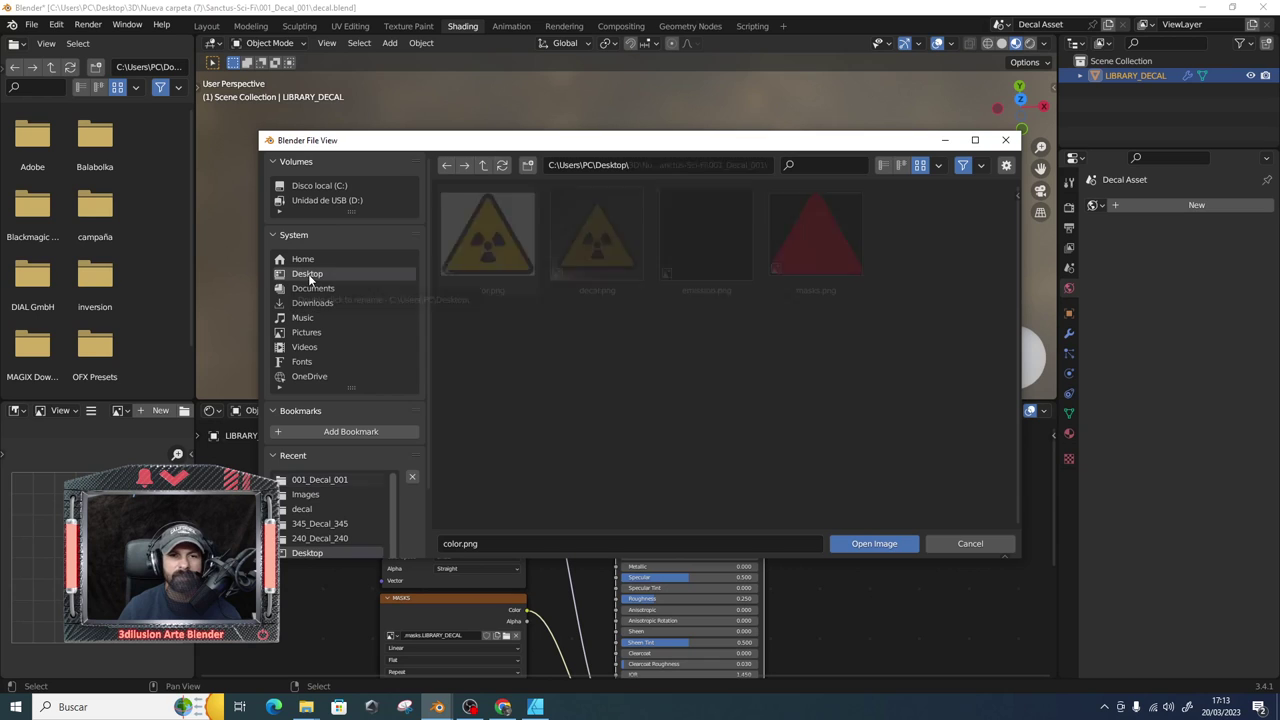
{"action": "scroll", "coordinate": [858, 404], "scroll_direction": "down", "scroll_amount": 3}
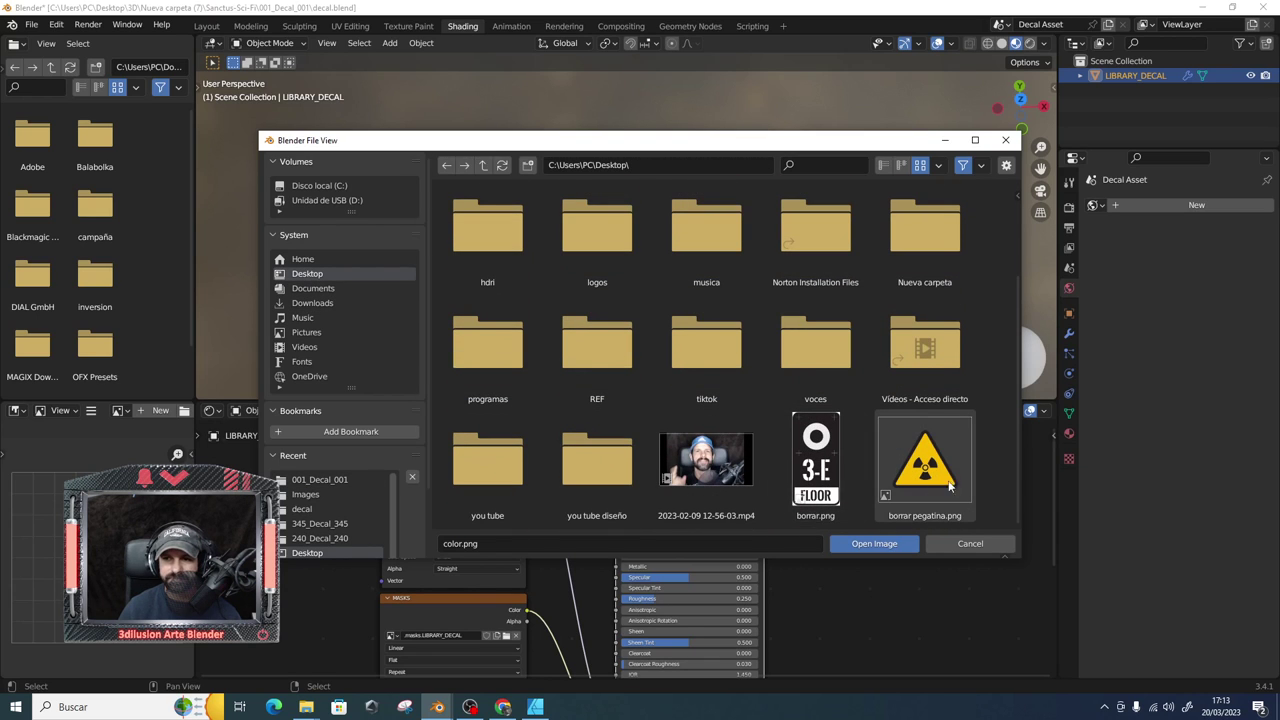
{"action": "double_click", "coordinate": [924, 462]}
{"action": "middle_click_drag", "start_coordinate": [658, 384], "coordinate": [731, 468]}
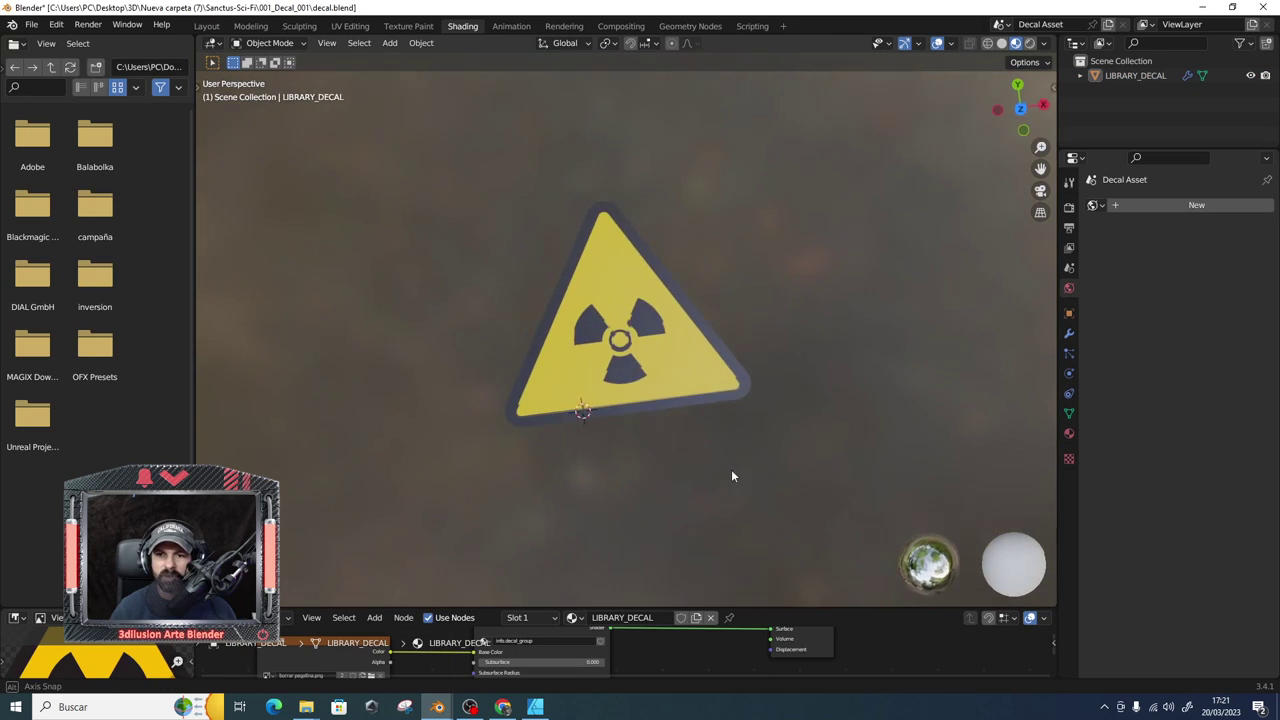
Save the decal scene to the Desktop under the new name ssl.blend.
{"action": "scroll", "coordinate": [731, 468], "scroll_direction": "up", "scroll_amount": 2}
{"action": "scroll", "coordinate": [666, 448], "scroll_direction": "up", "scroll_amount": 3}
{"action": "scroll", "coordinate": [605, 357], "scroll_direction": "down", "scroll_amount": 3}
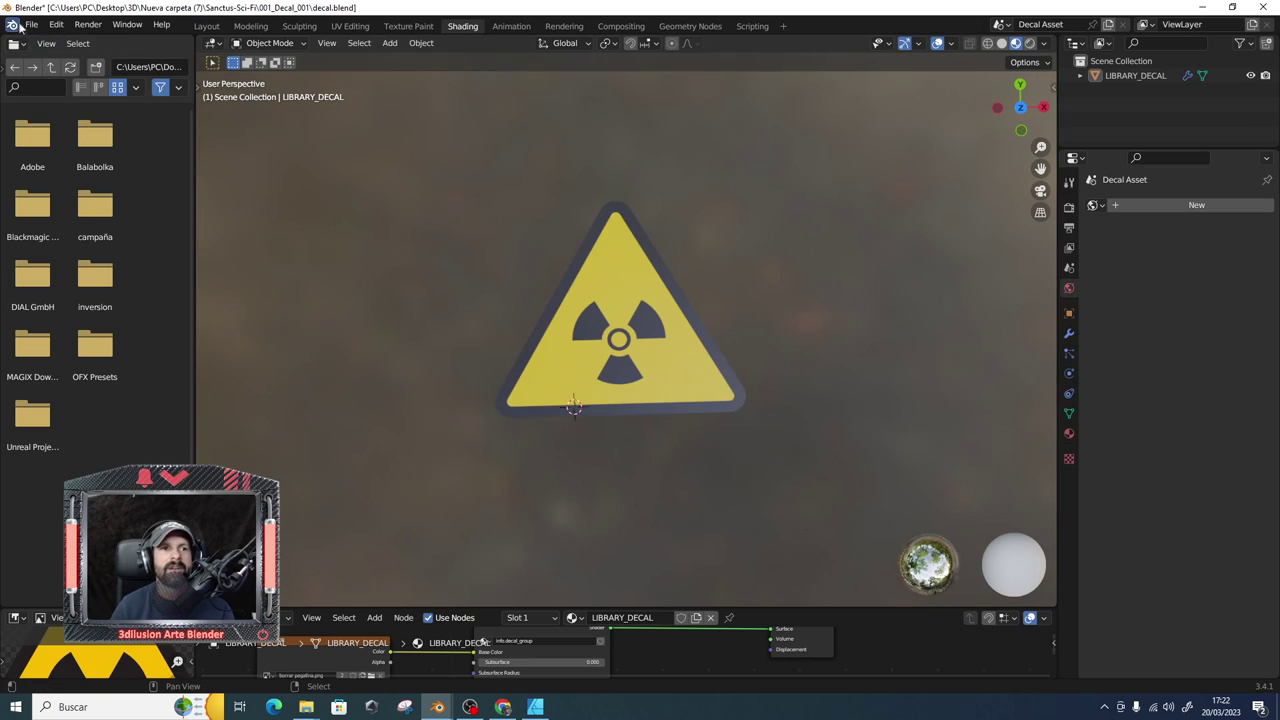
{"action": "left_click", "coordinate": [31, 24]}
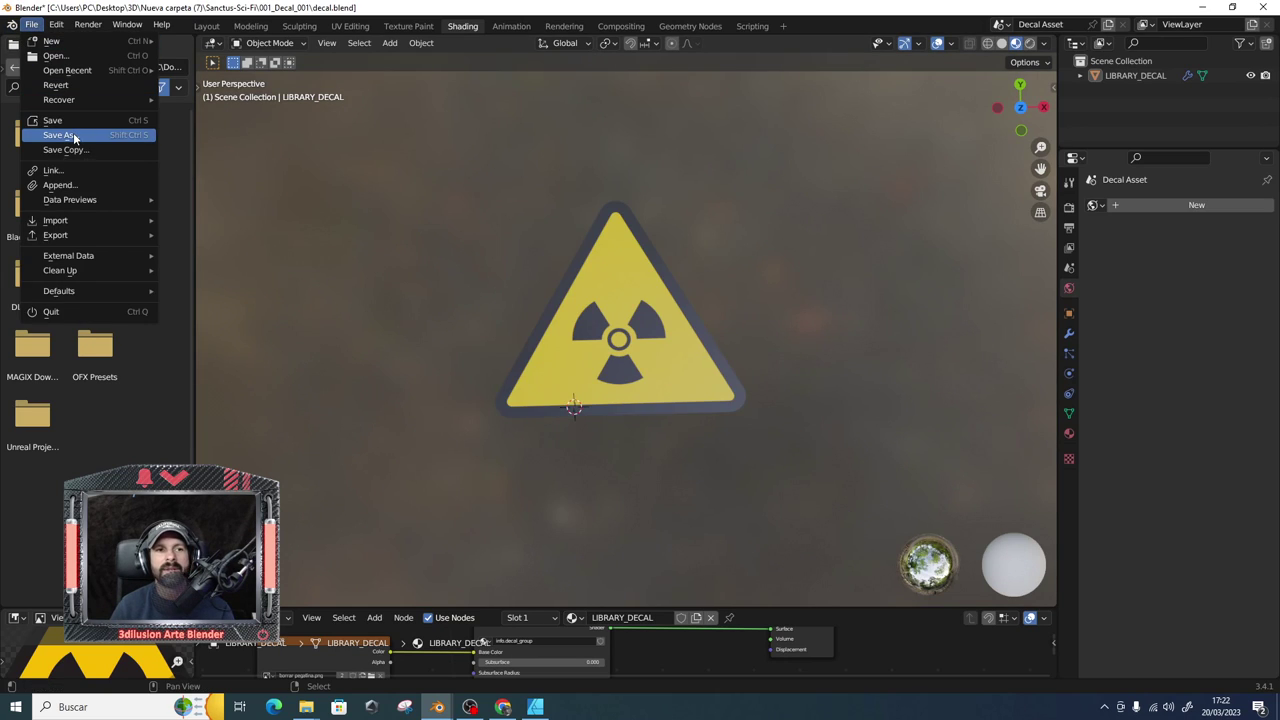
{"action": "left_click", "coordinate": [58, 135]}
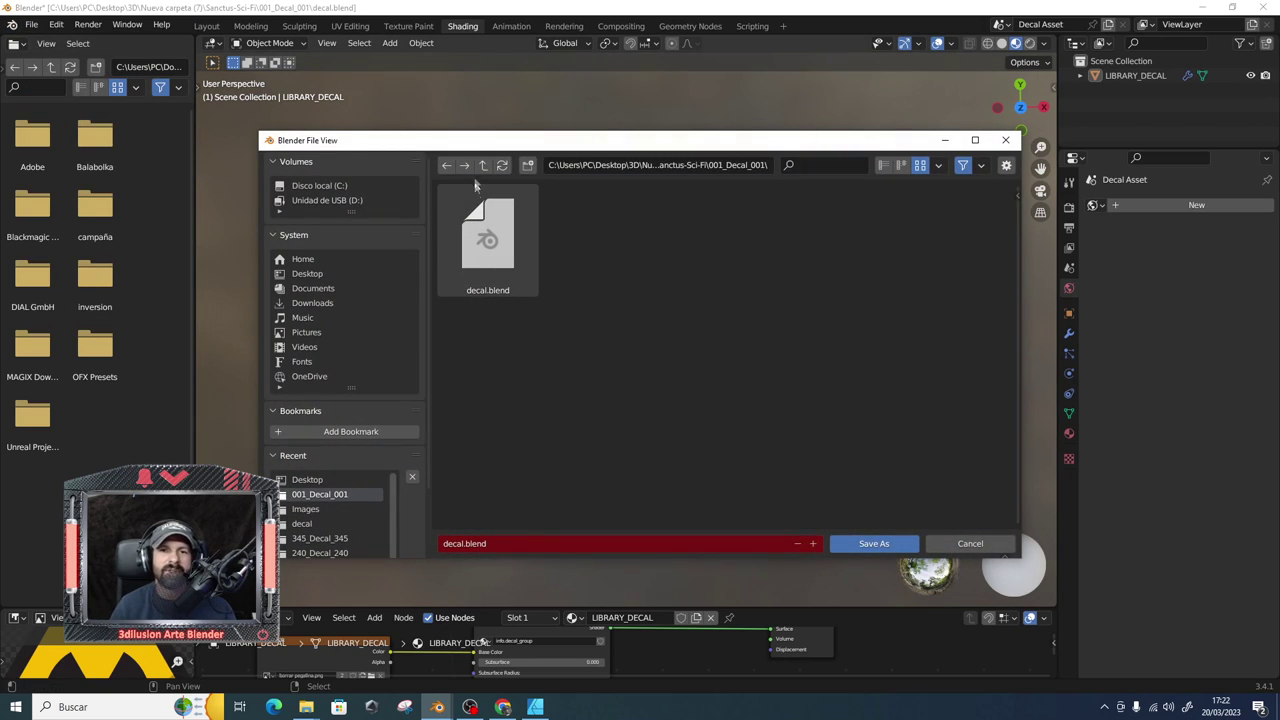
{"action": "left_click", "coordinate": [310, 273]}
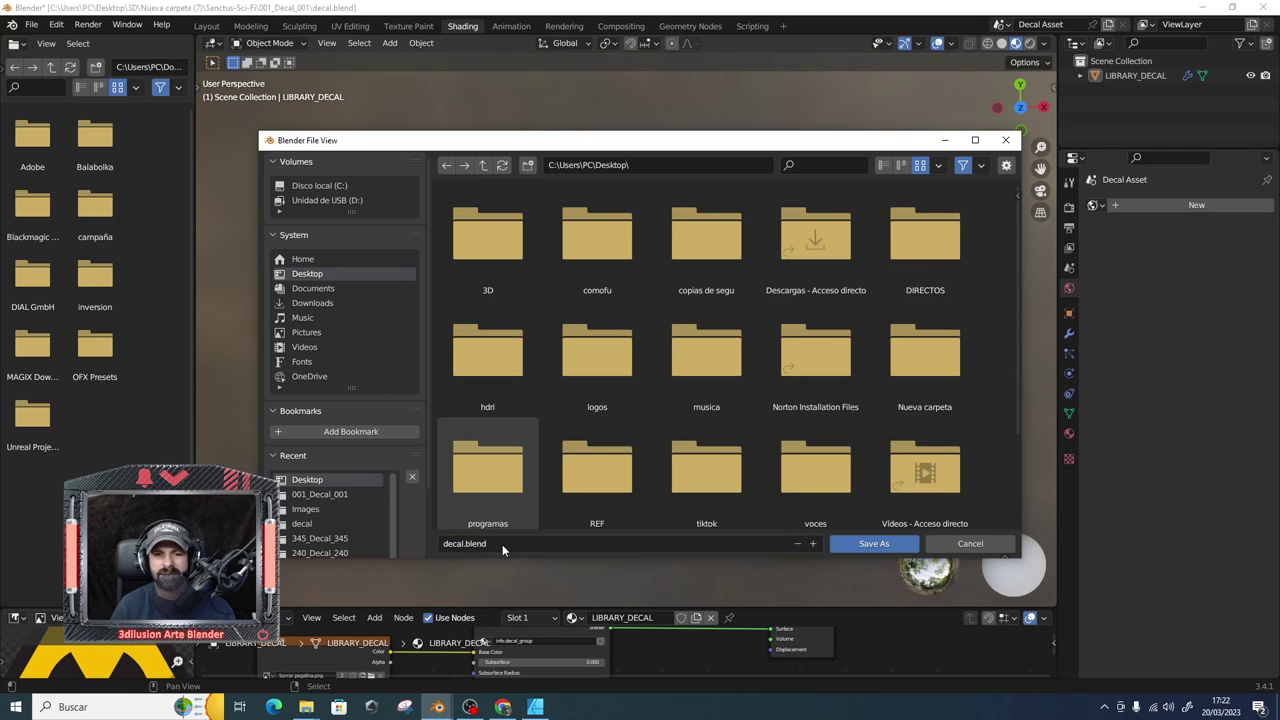
{"action": "left_click", "coordinate": [449, 546]}
{"action": "left_click", "coordinate": [454, 543]}
{"action": "double_click", "coordinate": [455, 546]}
{"action": "type", "text": "ss"}
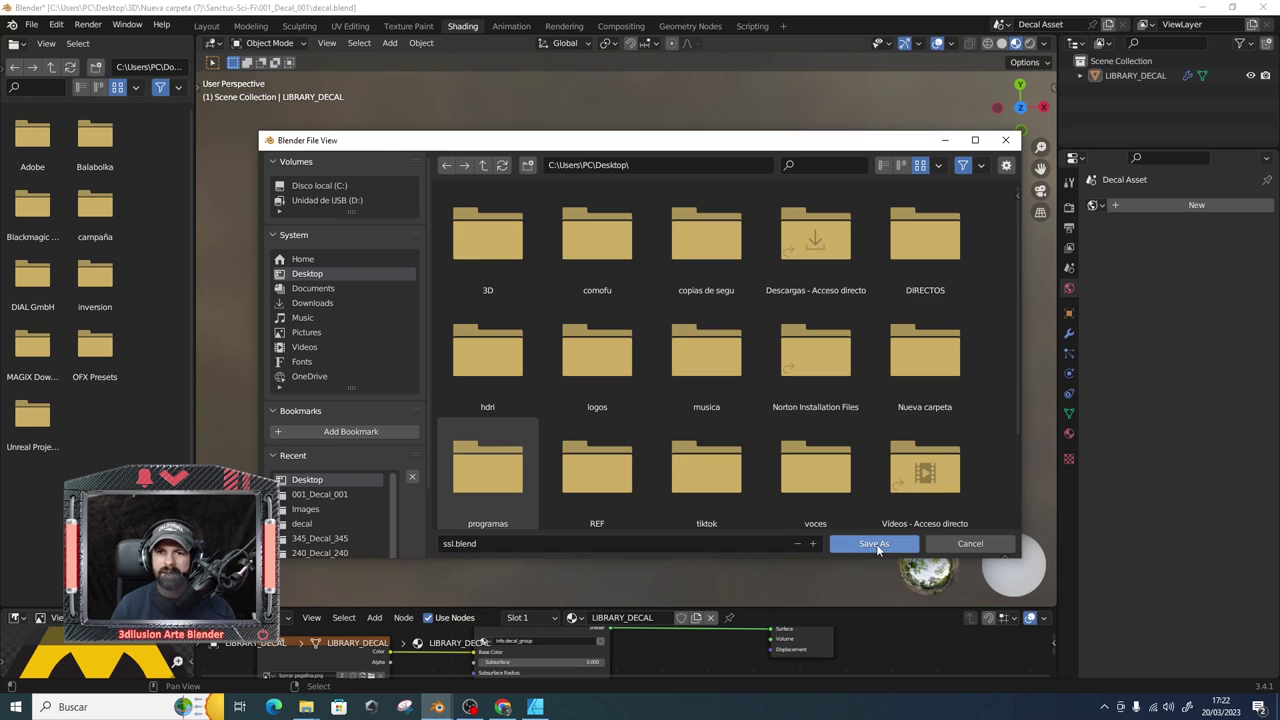
{"action": "left_click", "coordinate": [876, 544]}
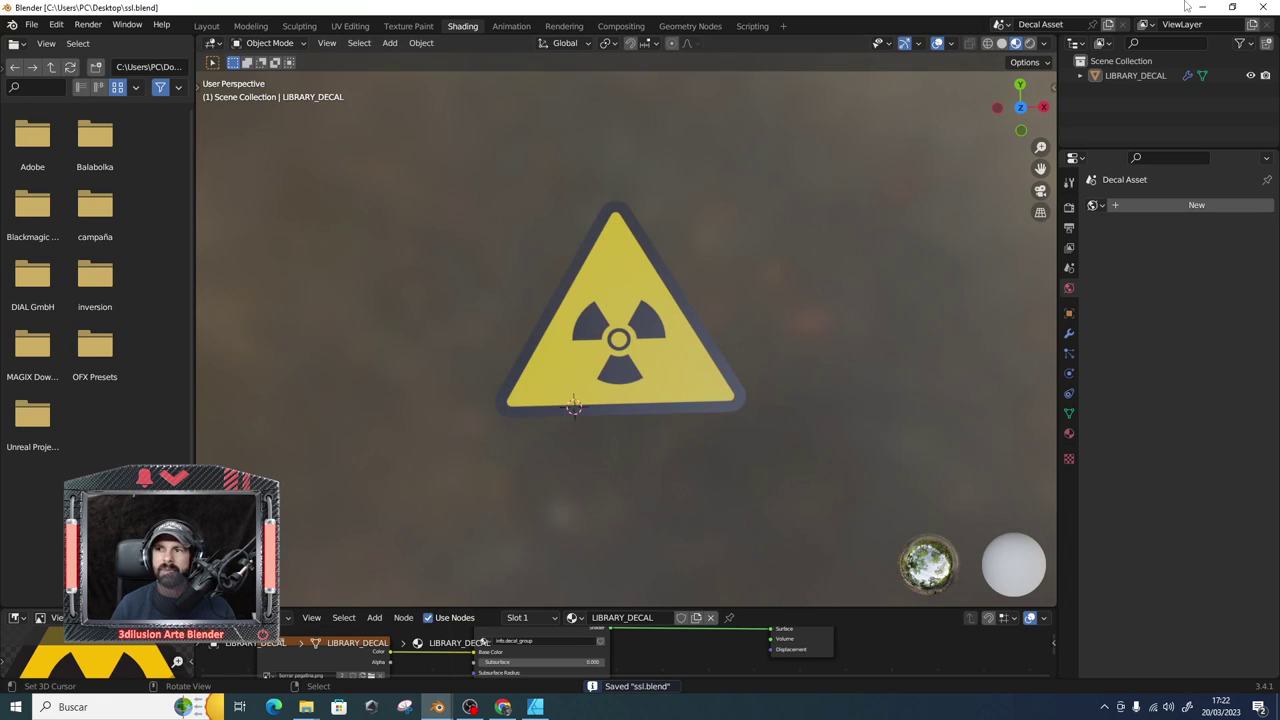
{"action": "left_click", "coordinate": [1186, 7]}
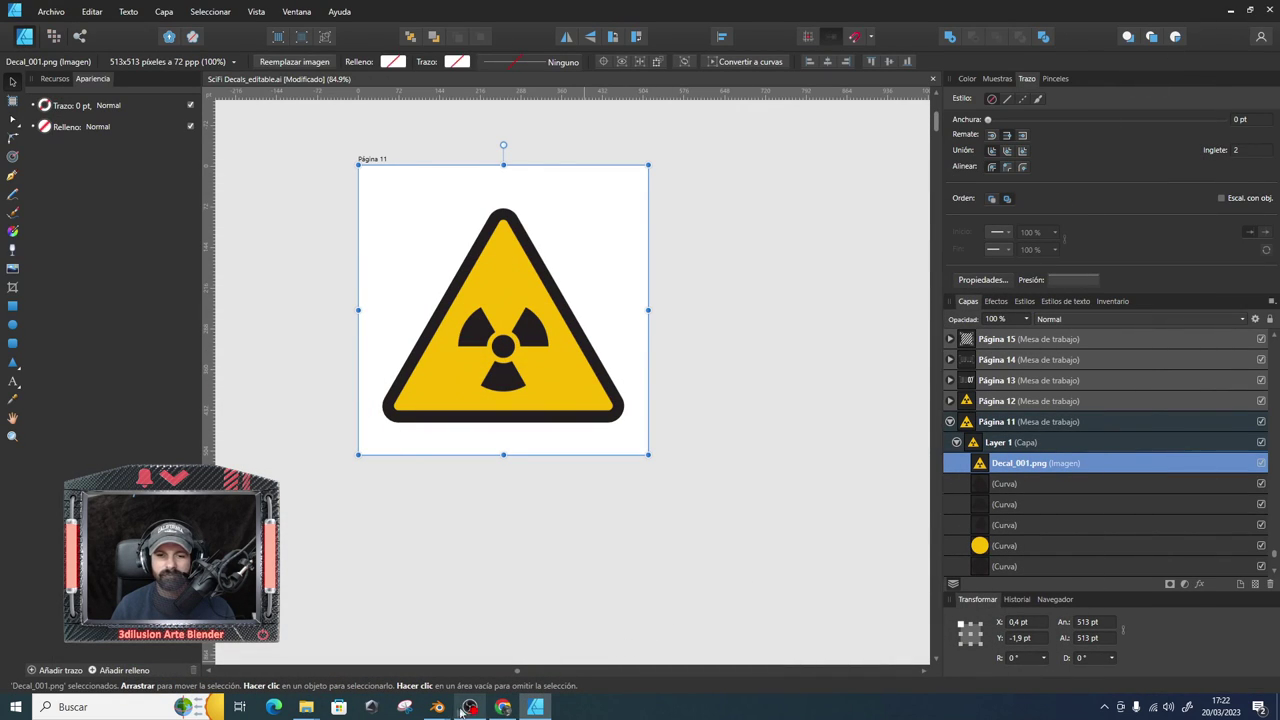
{"action": "mouse_move", "coordinate": [437, 707]}
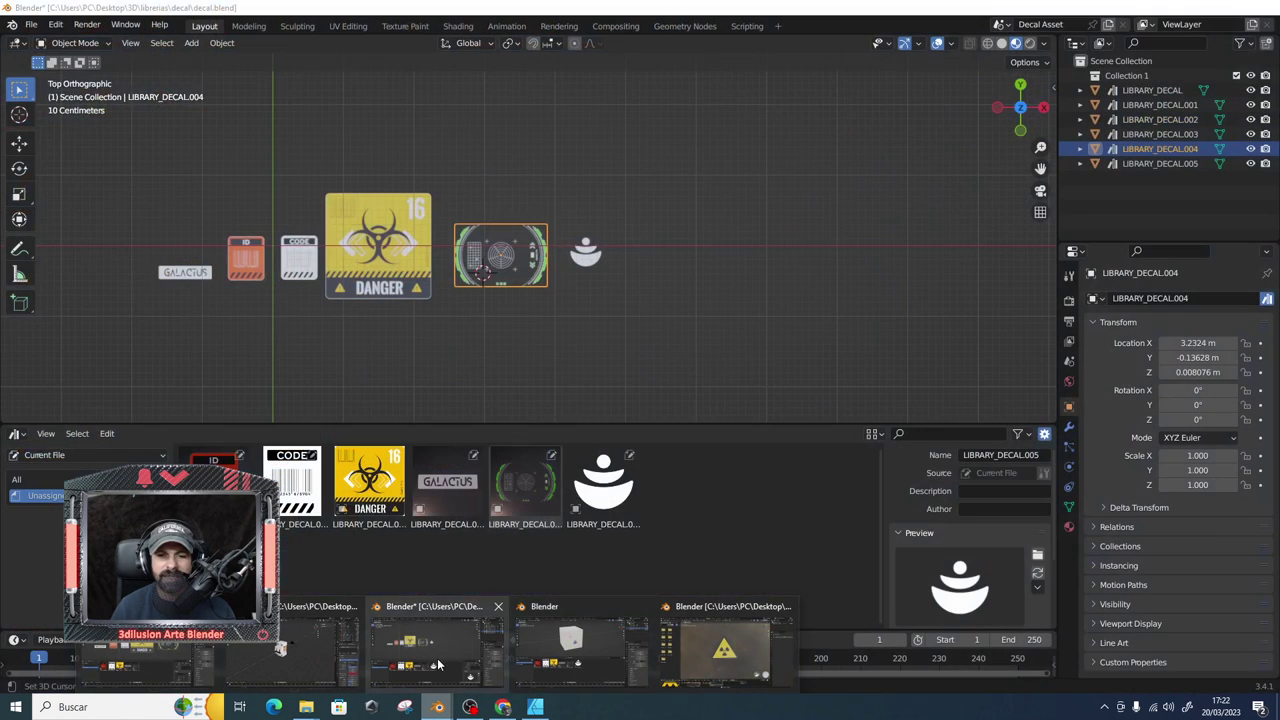
In the decal library file, link the LIBRARY_DECAL mesh from Desktop/ssl.blend.
{"action": "left_click", "coordinate": [437, 665]}
{"action": "scroll", "coordinate": [674, 340], "scroll_direction": "up", "scroll_amount": 1}
{"action": "scroll", "coordinate": [674, 340], "scroll_direction": "up", "scroll_amount": 1}
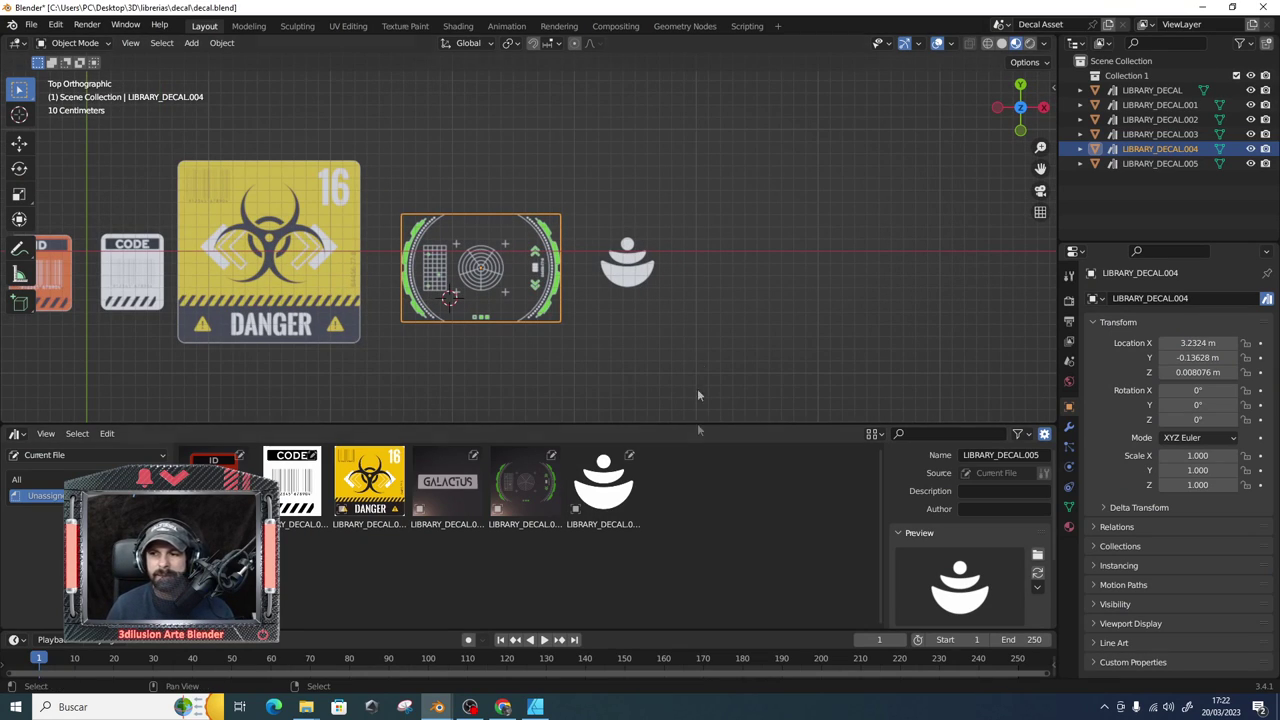
{"action": "left_click", "coordinate": [31, 24]}
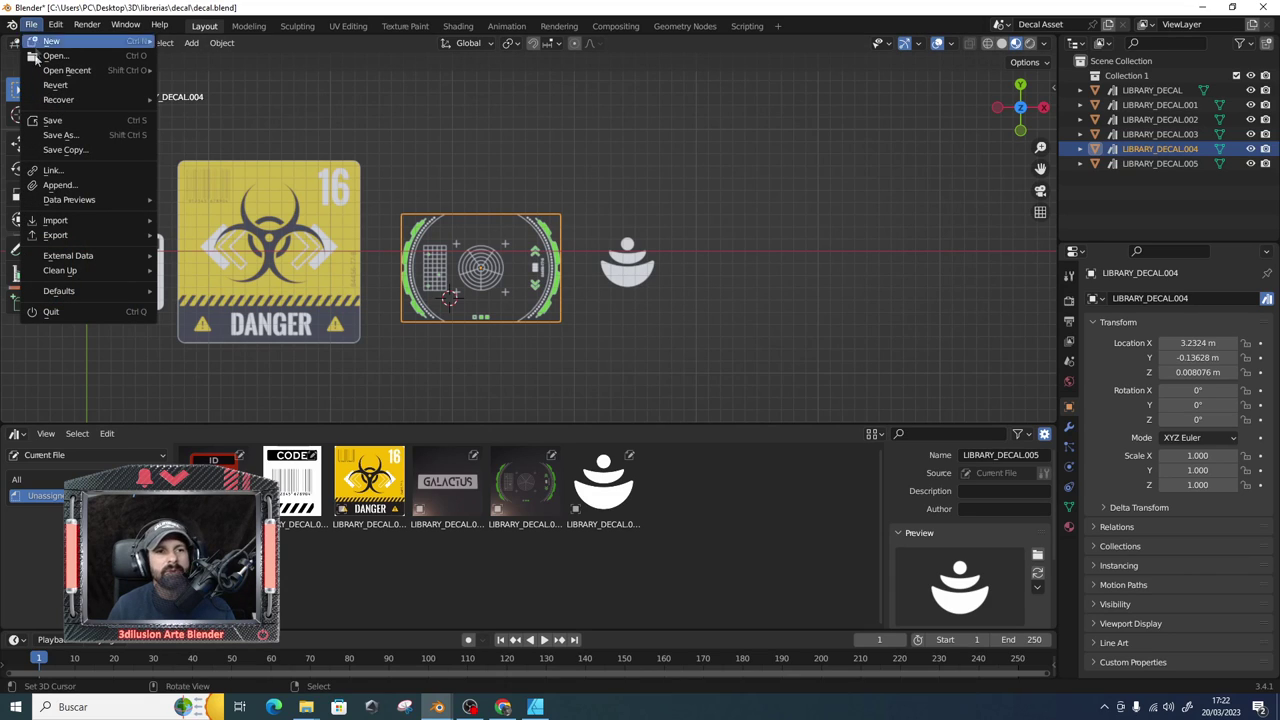
{"action": "left_click", "coordinate": [64, 170]}
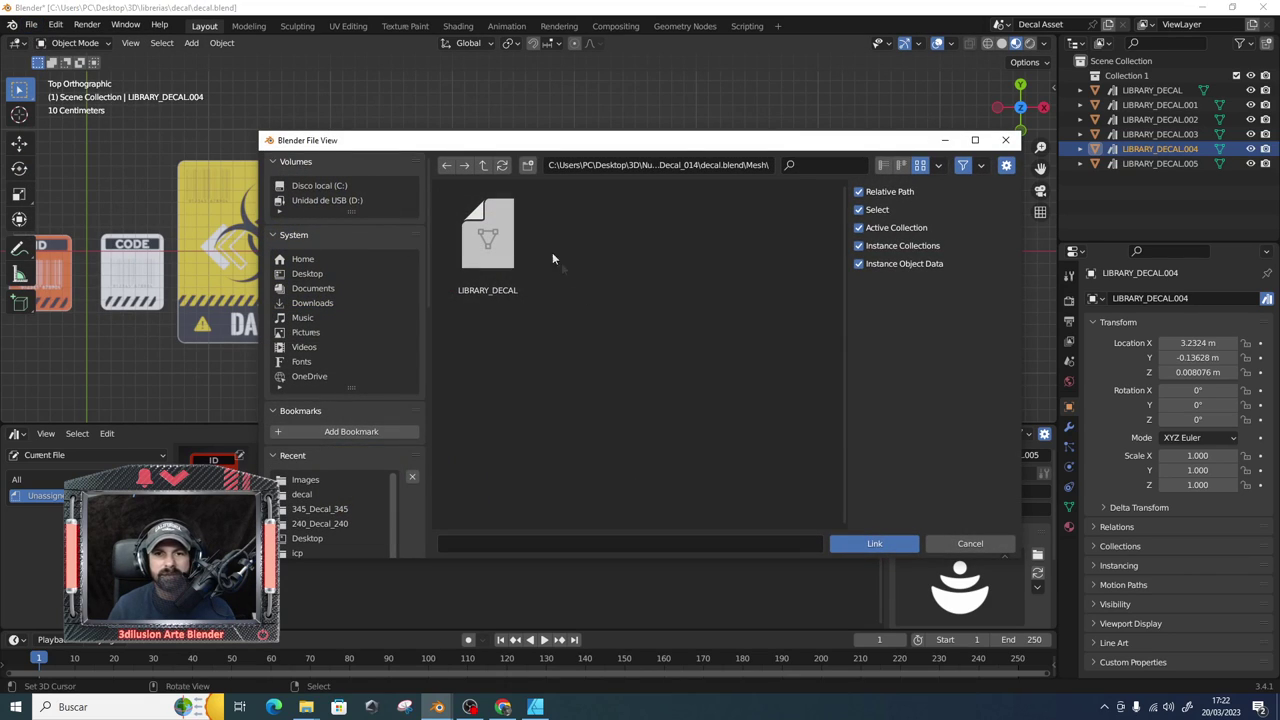
{"action": "left_click", "coordinate": [309, 276]}
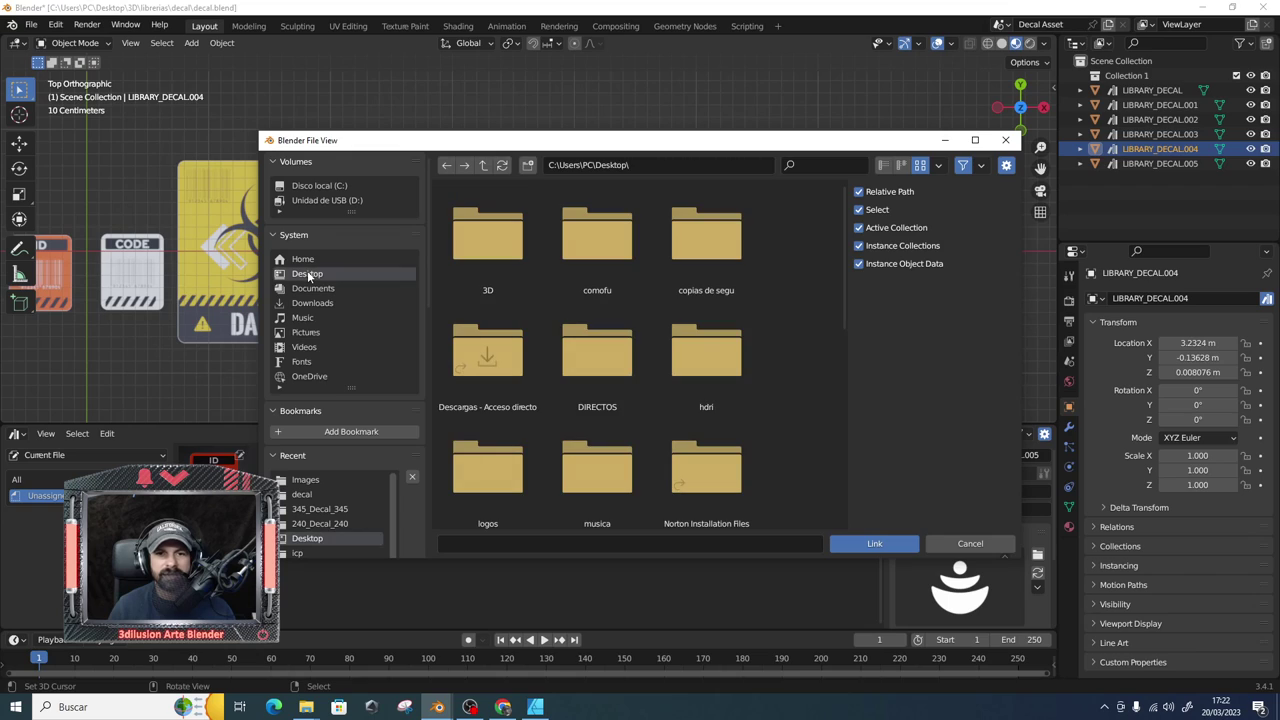
{"action": "scroll", "coordinate": [625, 348], "scroll_direction": "down", "scroll_amount": 3}
{"action": "scroll", "coordinate": [625, 348], "scroll_direction": "down", "scroll_amount": 2}
{"action": "scroll", "coordinate": [625, 350], "scroll_direction": "down", "scroll_amount": 3}
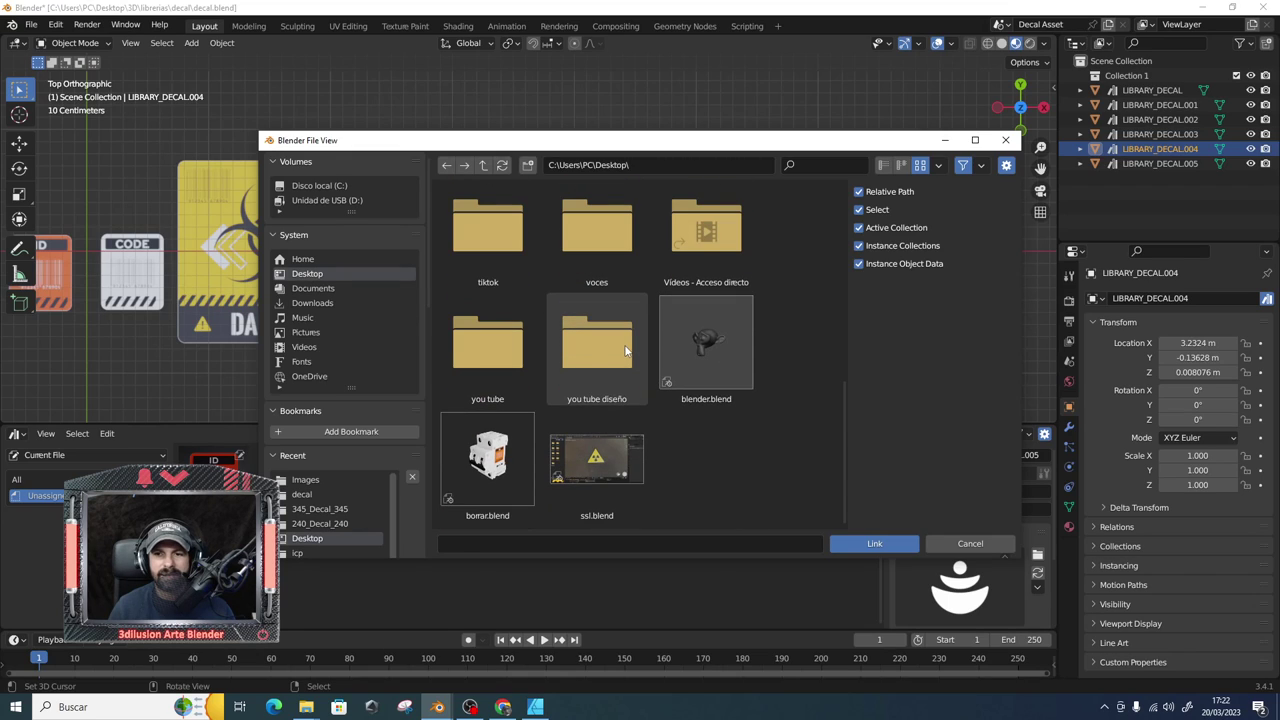
{"action": "double_click", "coordinate": [595, 480]}
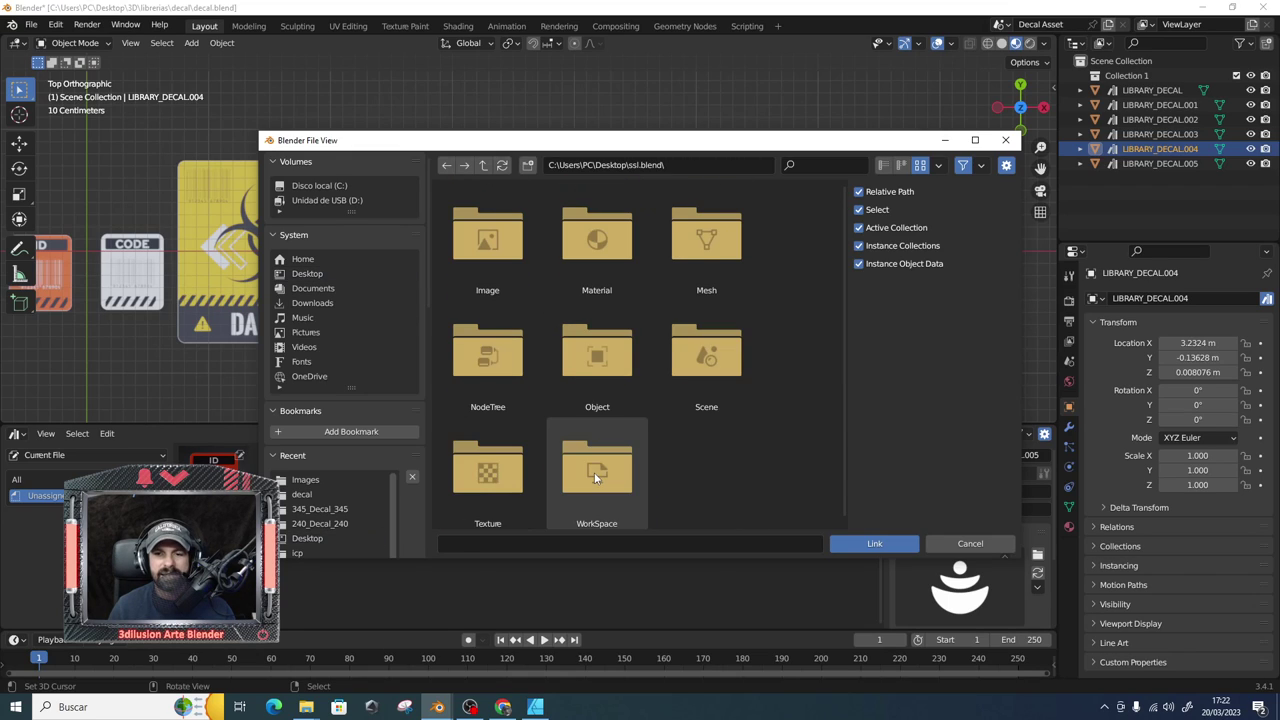
{"action": "double_click", "coordinate": [698, 252]}
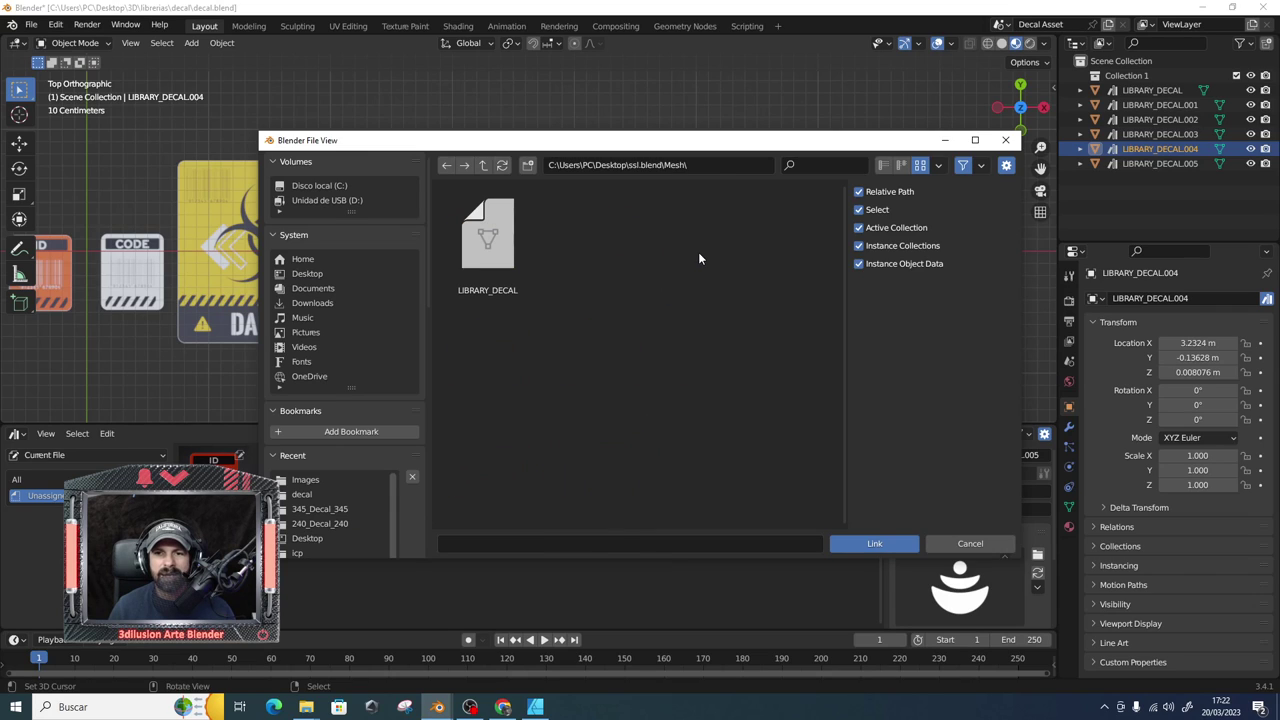
{"action": "double_click", "coordinate": [474, 265]}
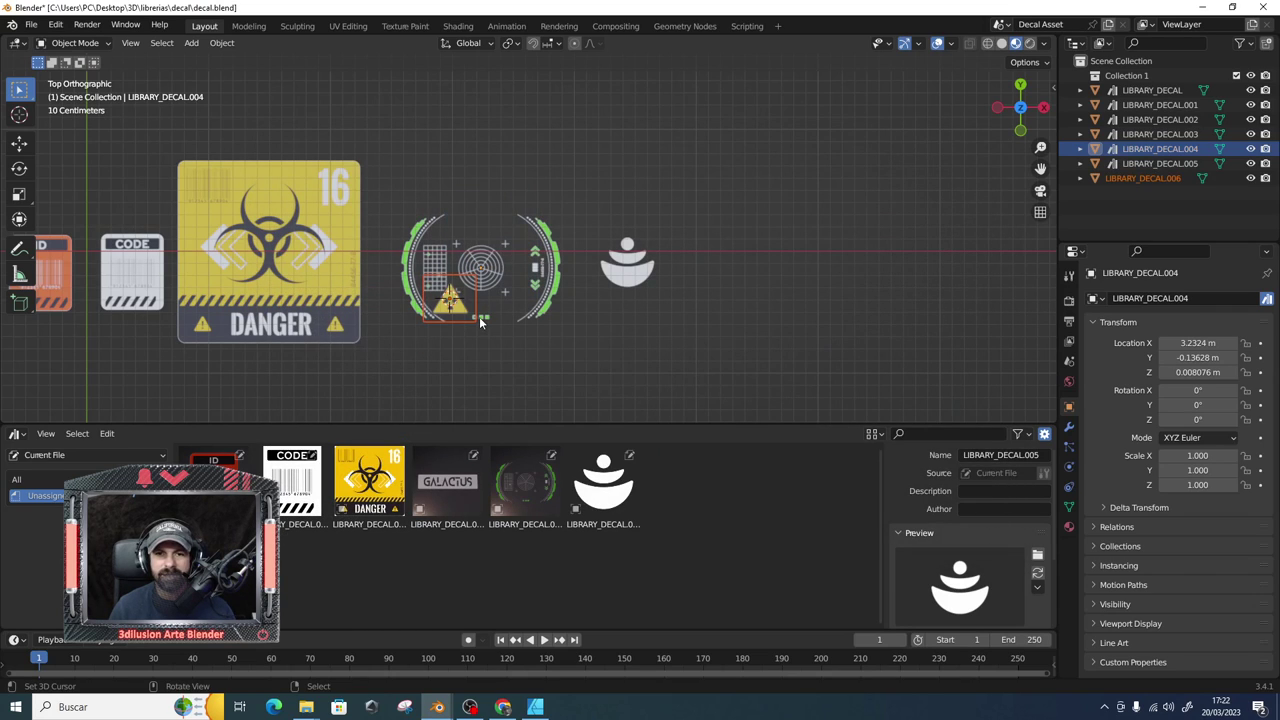
Move the linked radiation decal to the right of the bowl decal and select LIBRARY_DECAL.006 in the outliner.
{"action": "key", "text": "g"}
{"action": "left_click", "coordinate": [734, 279]}
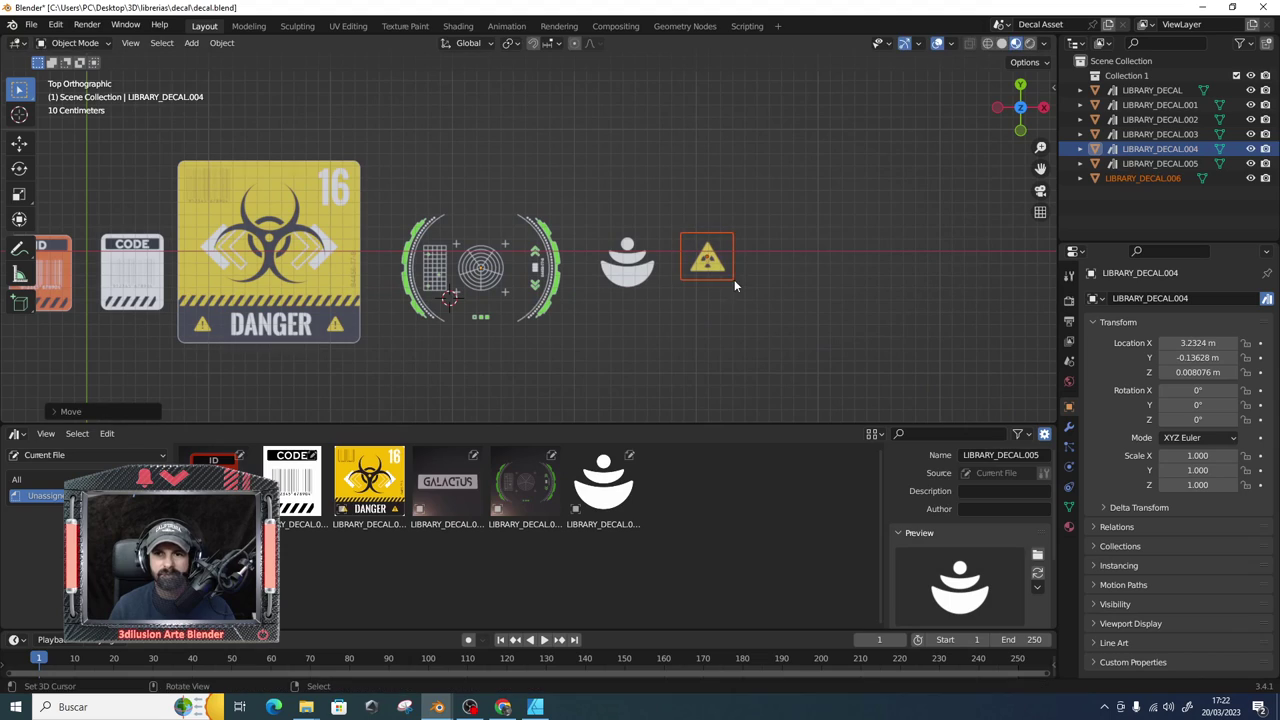
{"action": "left_click", "coordinate": [1135, 176]}
{"action": "right_click", "coordinate": [1135, 176]}
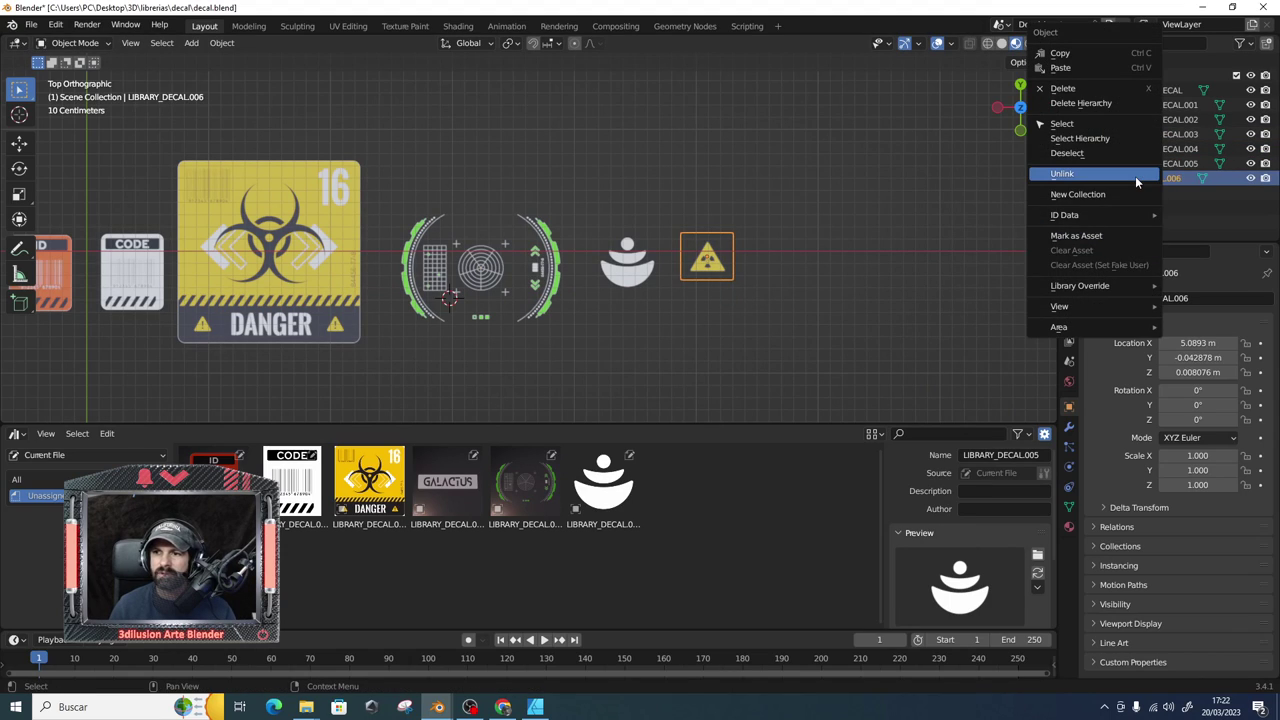
Mark LIBRARY_DECAL.006 as an asset and give it borrar pegatina.png from the Desktop as its custom preview.
{"action": "left_click", "coordinate": [1069, 238]}
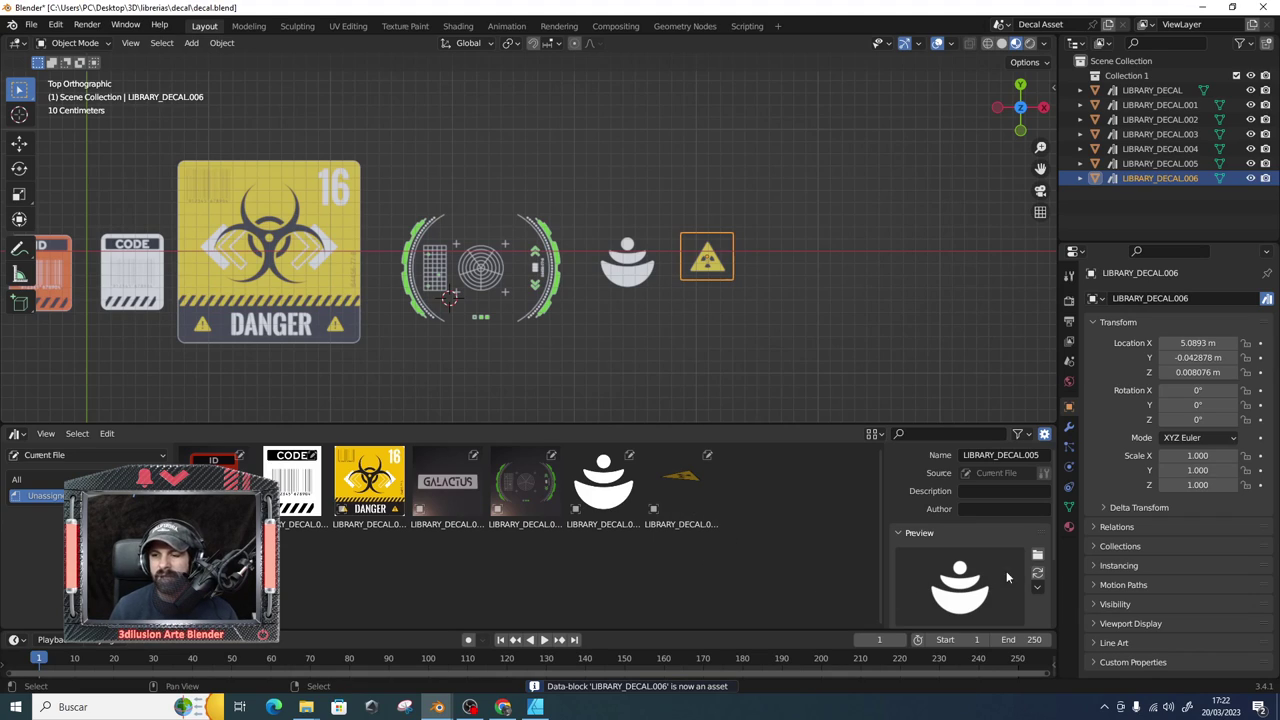
{"action": "left_click", "coordinate": [703, 484]}
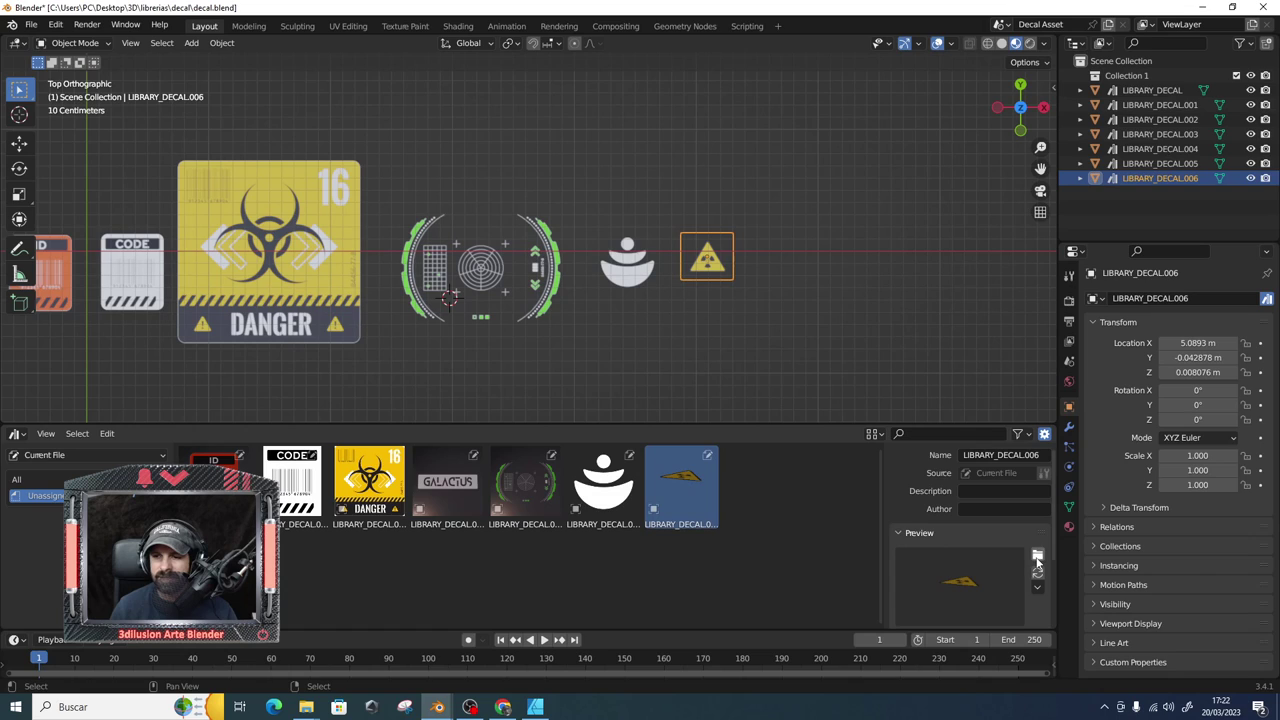
{"action": "left_click", "coordinate": [1037, 555]}
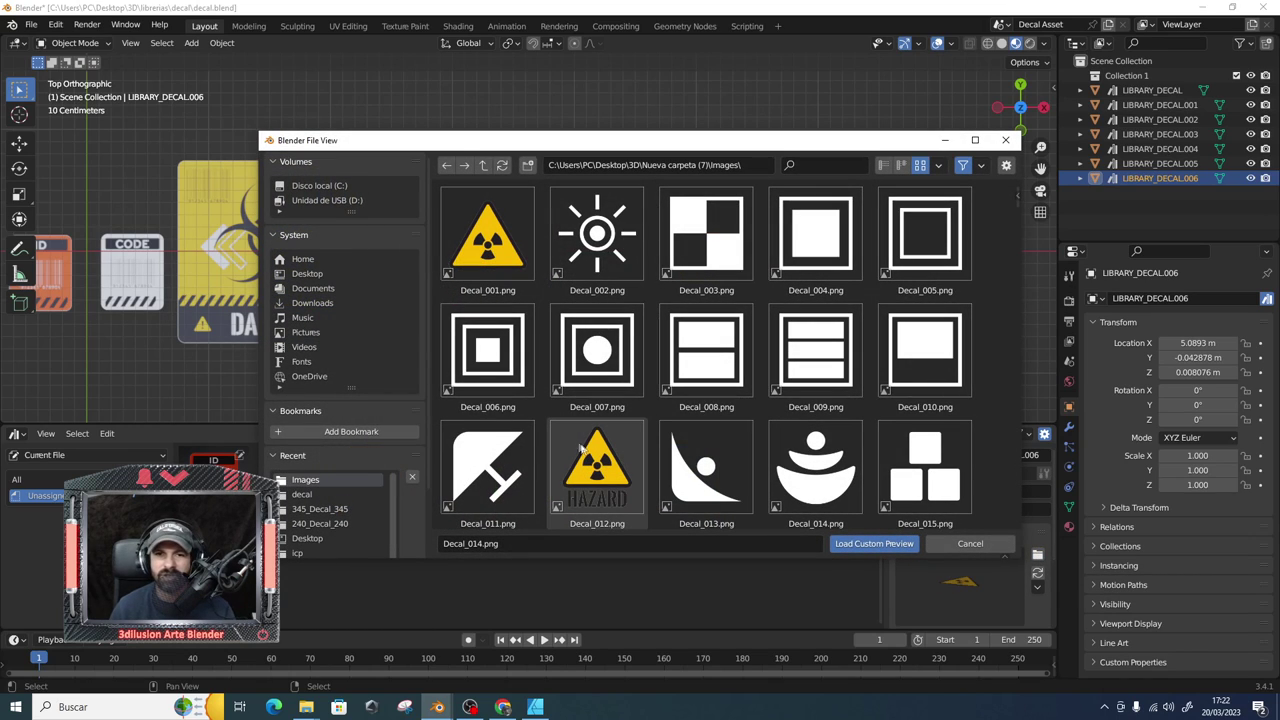
{"action": "left_click", "coordinate": [313, 288]}
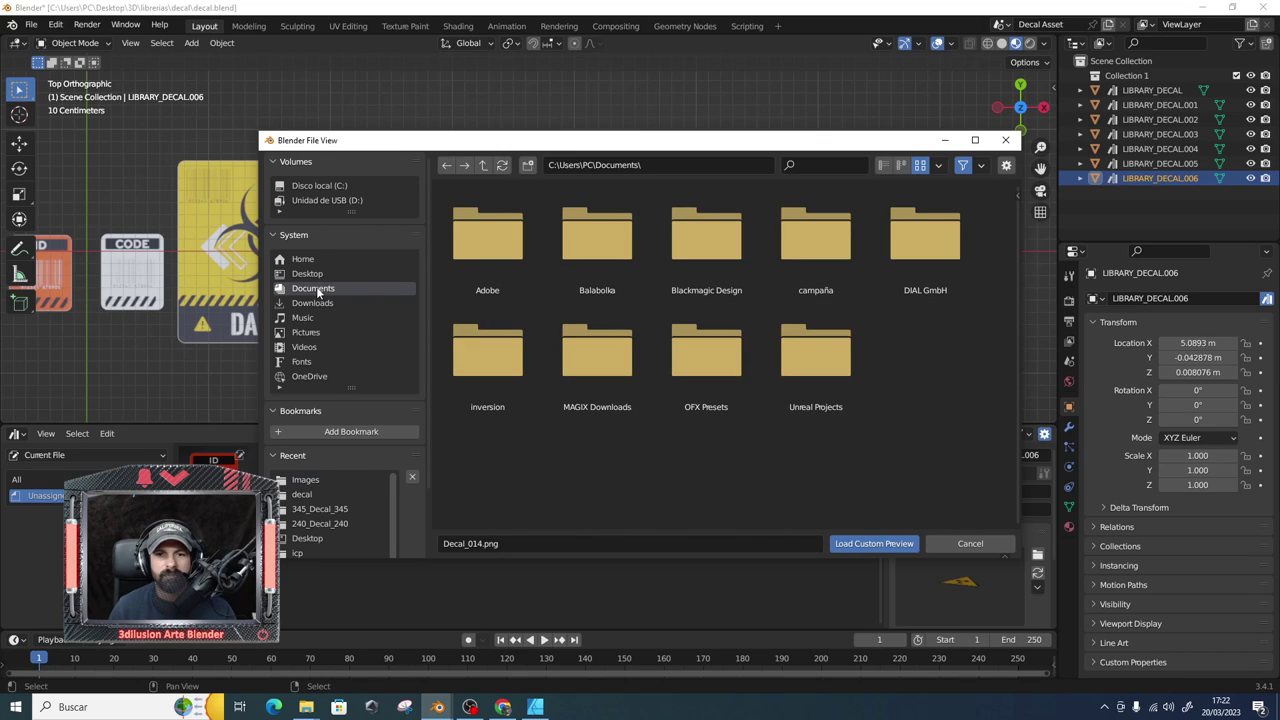
{"action": "left_click", "coordinate": [307, 273]}
{"action": "scroll", "coordinate": [760, 425], "scroll_direction": "down", "scroll_amount": 5}
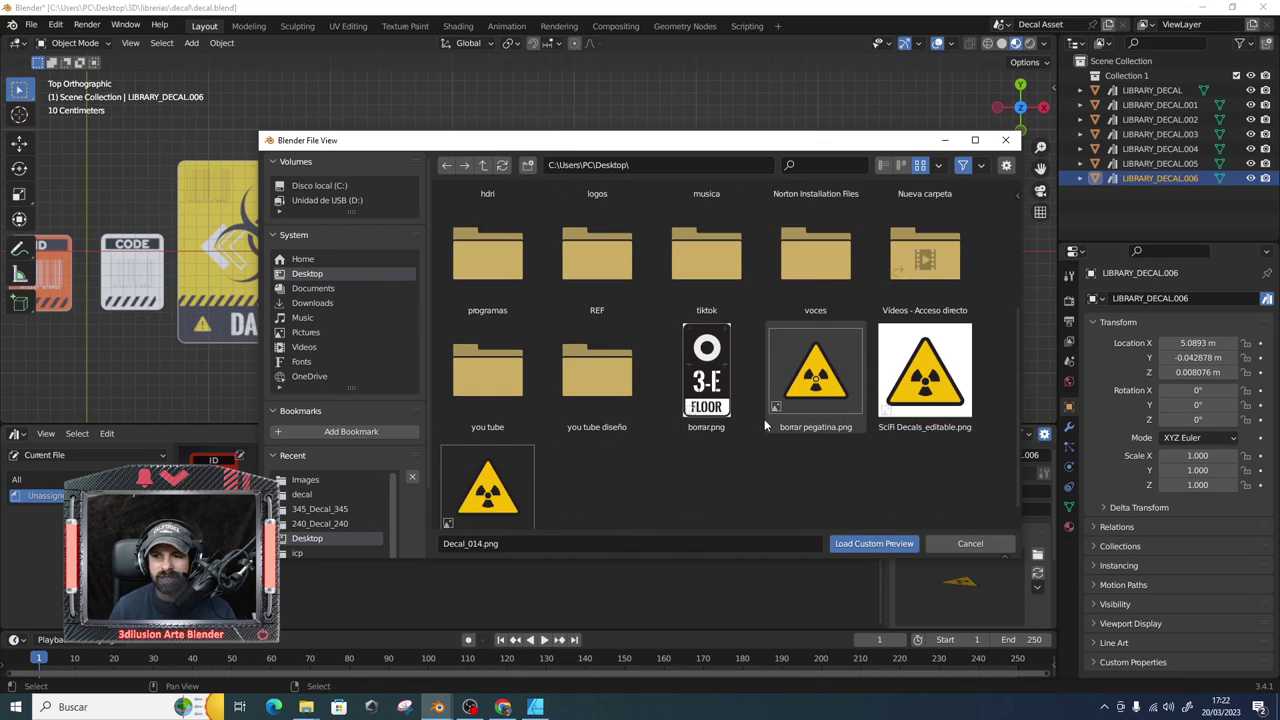
{"action": "left_click", "coordinate": [840, 365]}
{"action": "double_click", "coordinate": [838, 358]}
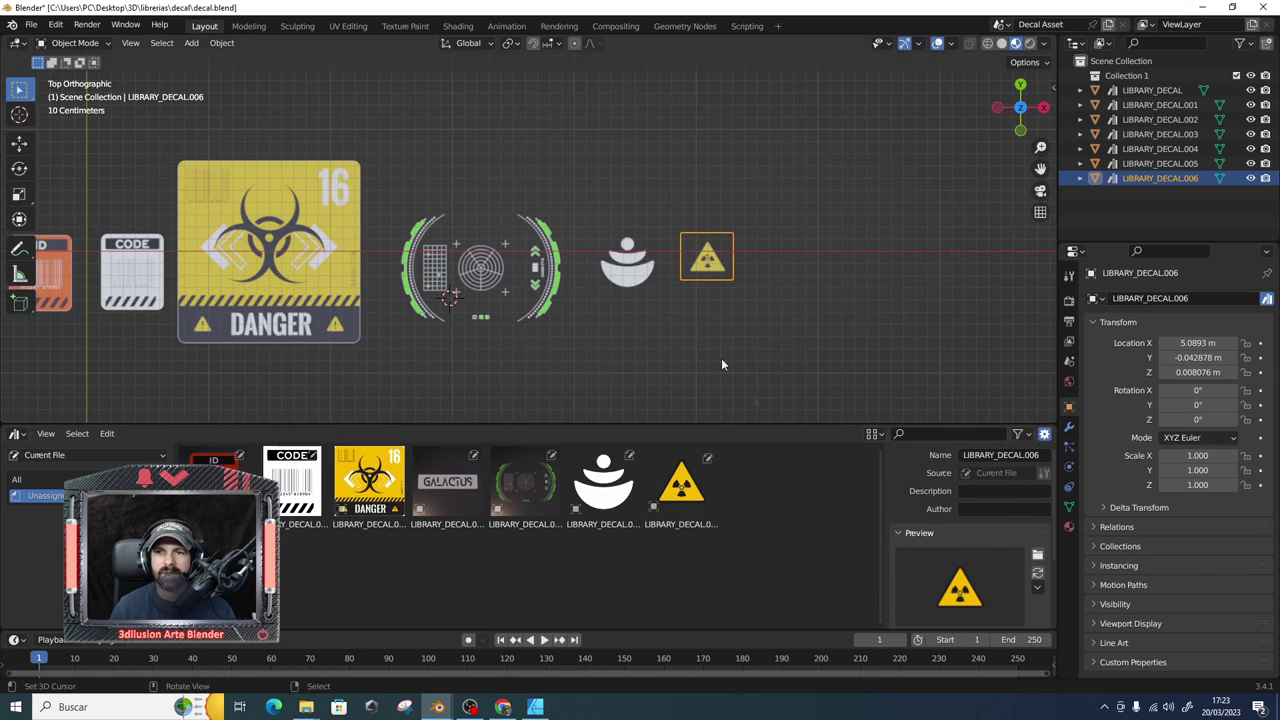
{"action": "left_click", "coordinate": [31, 24]}
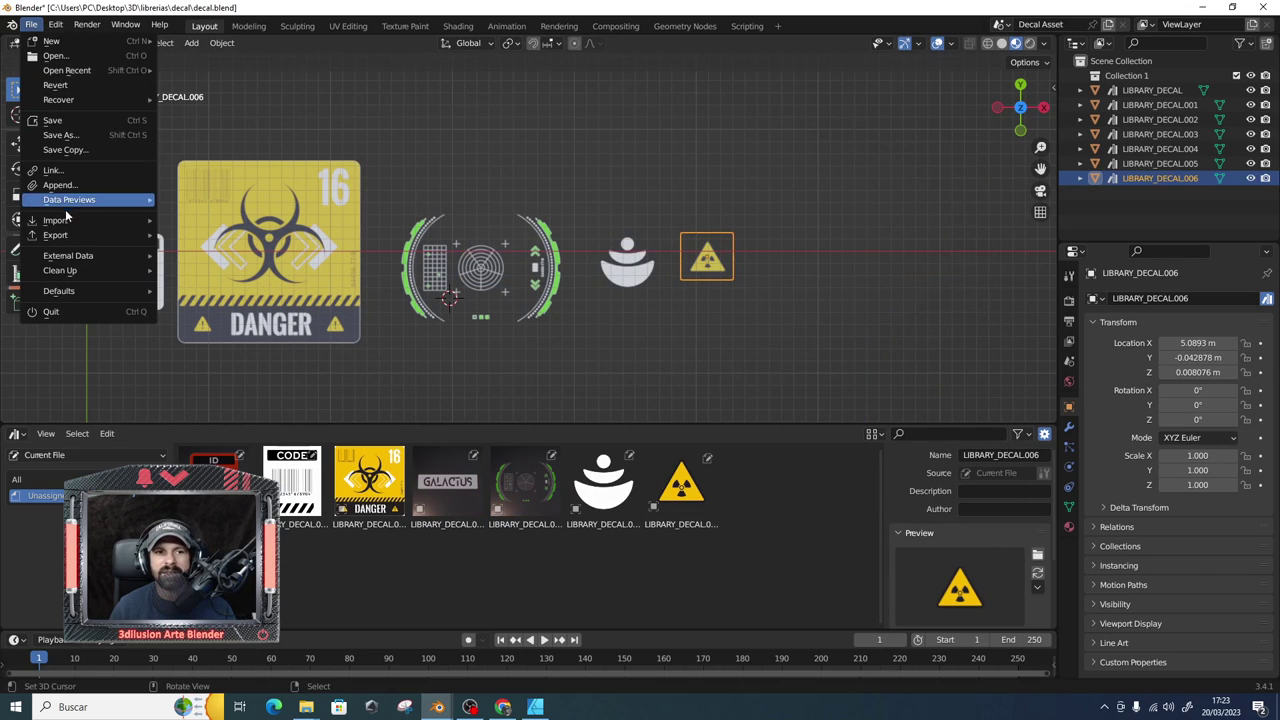